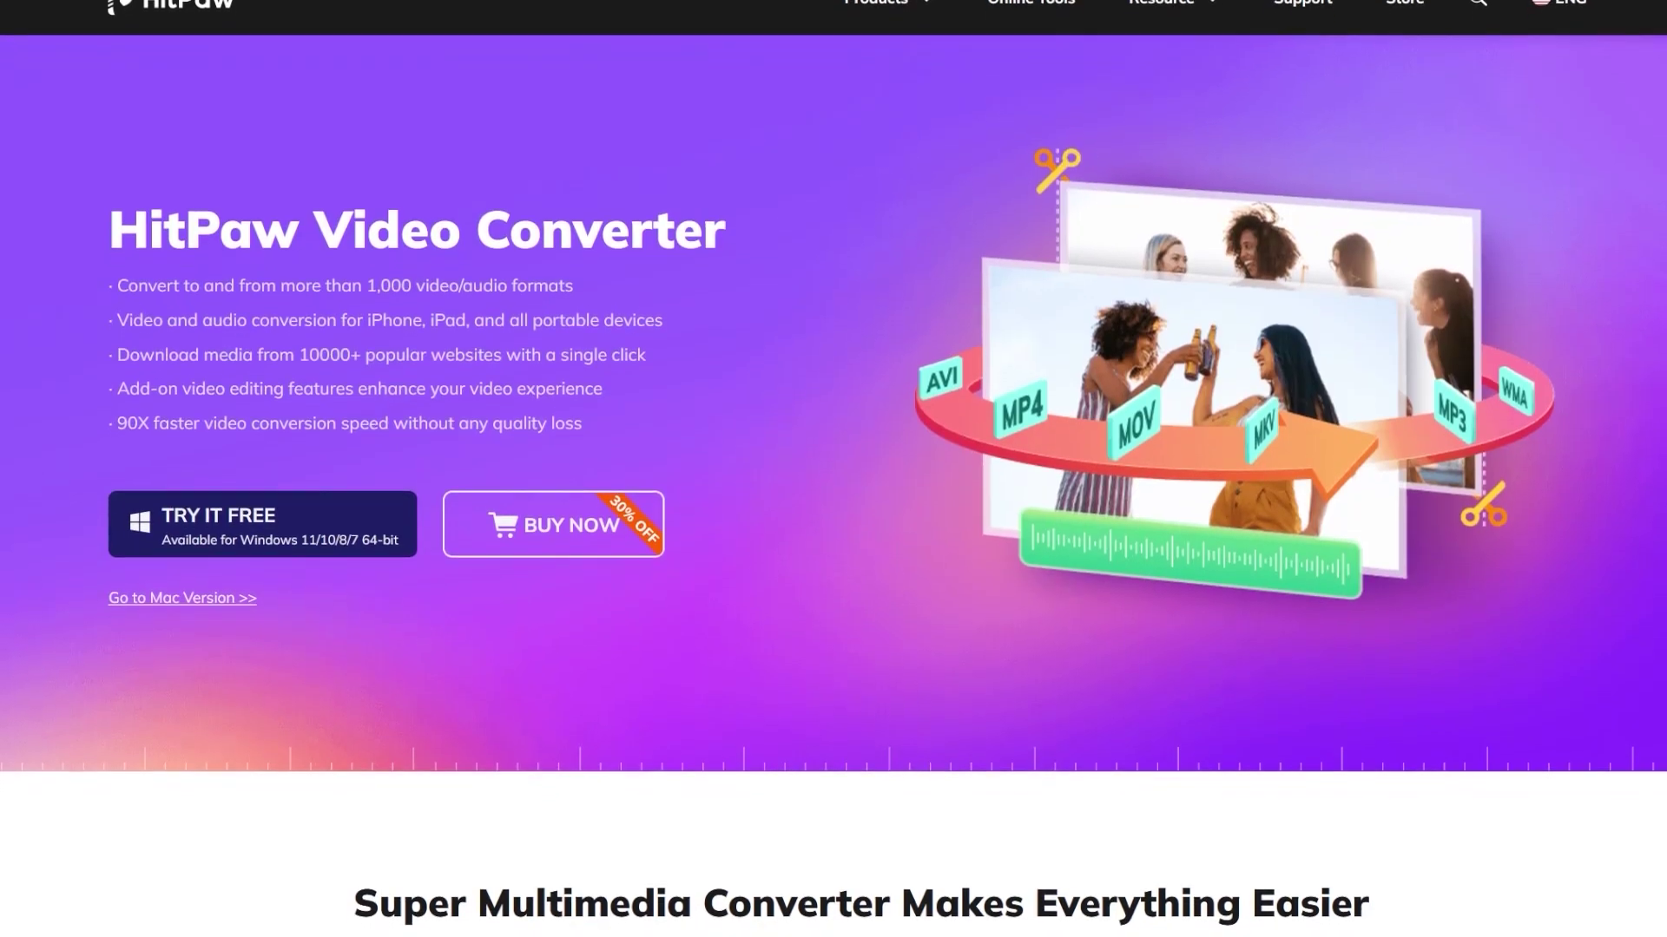
# Scroll down through the HitPaw Video Converter product page
pyautogui.scroll(-2, 833, 468)
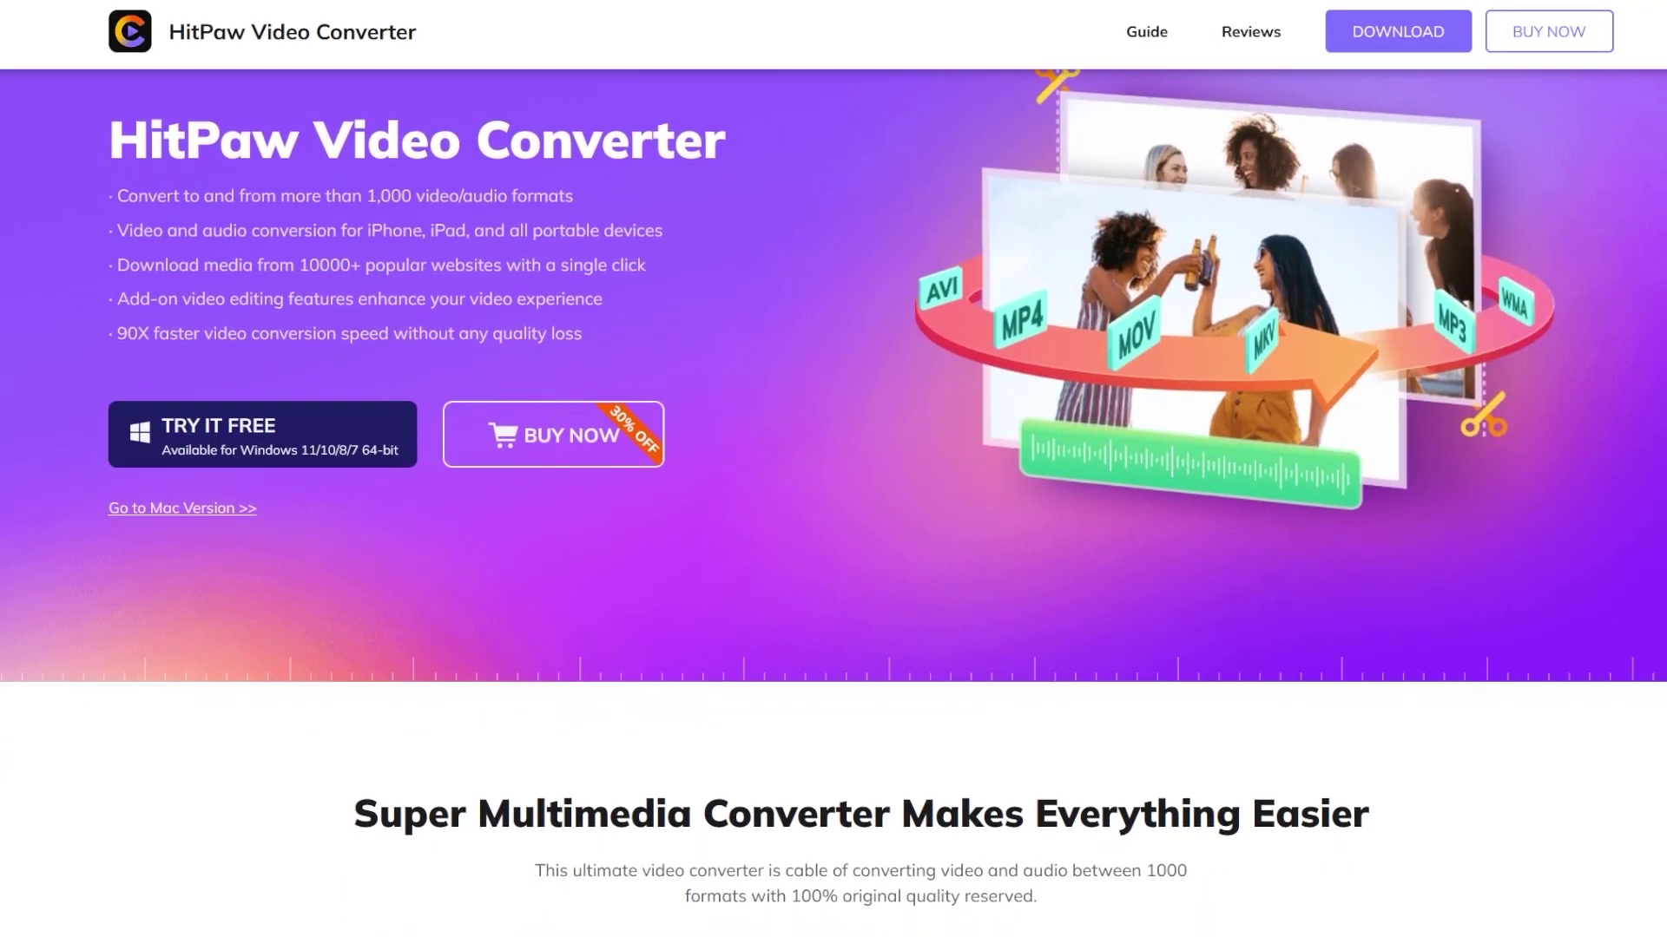
pyautogui.scroll(-2, 834, 469)
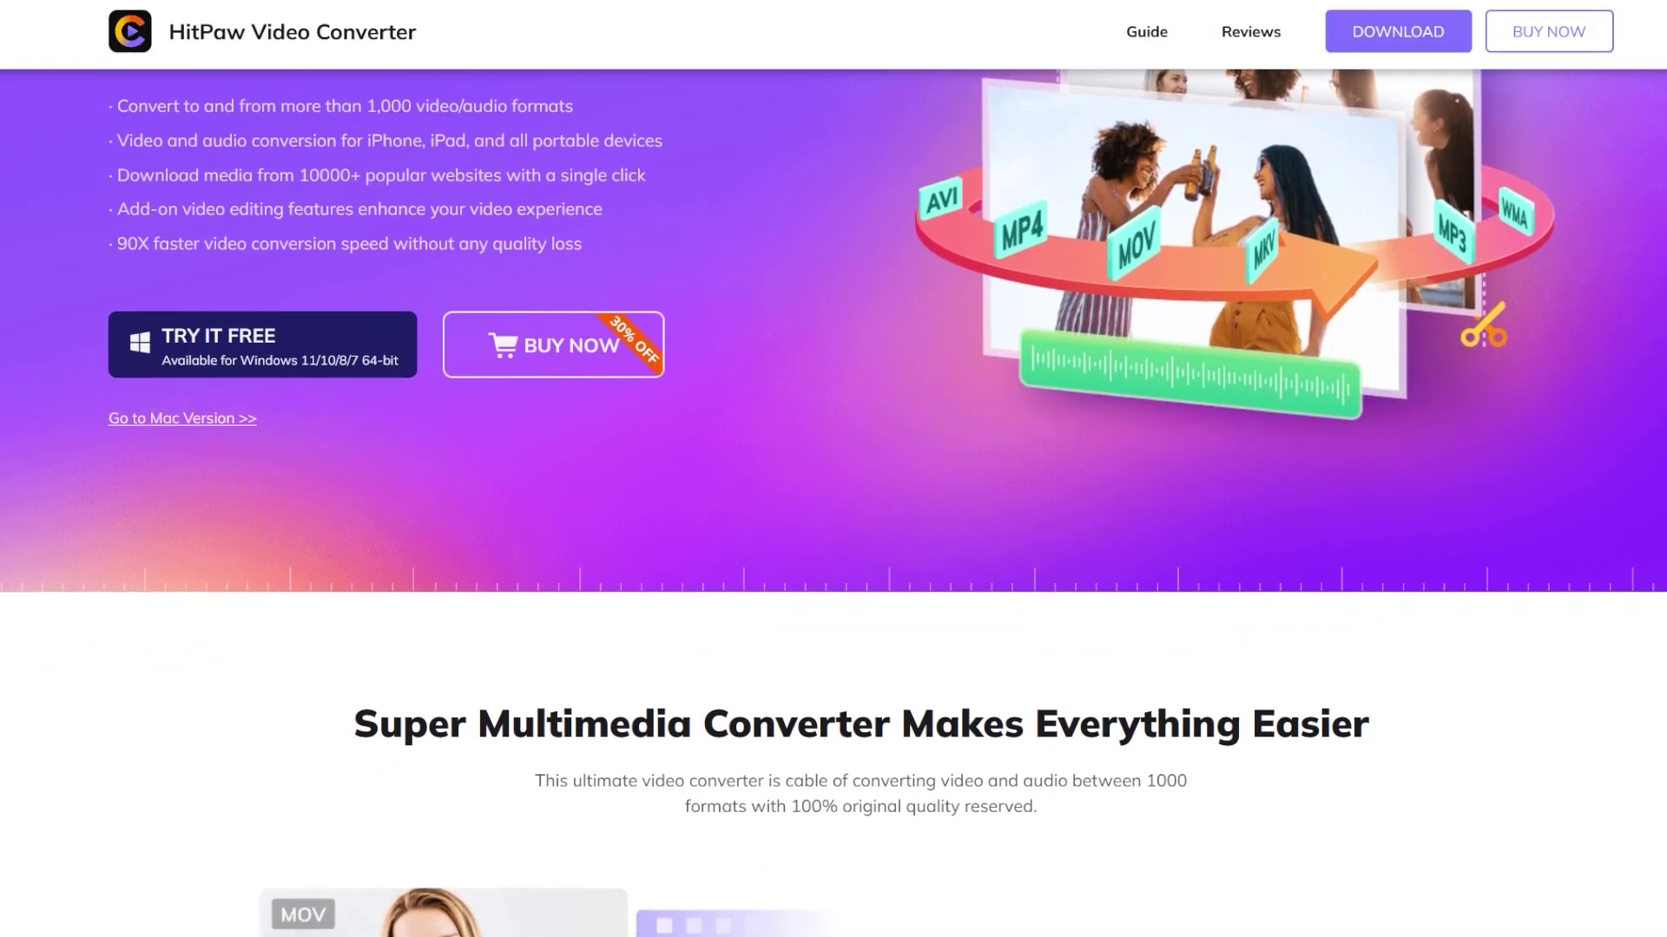
pyautogui.scroll(-2, 833, 468)
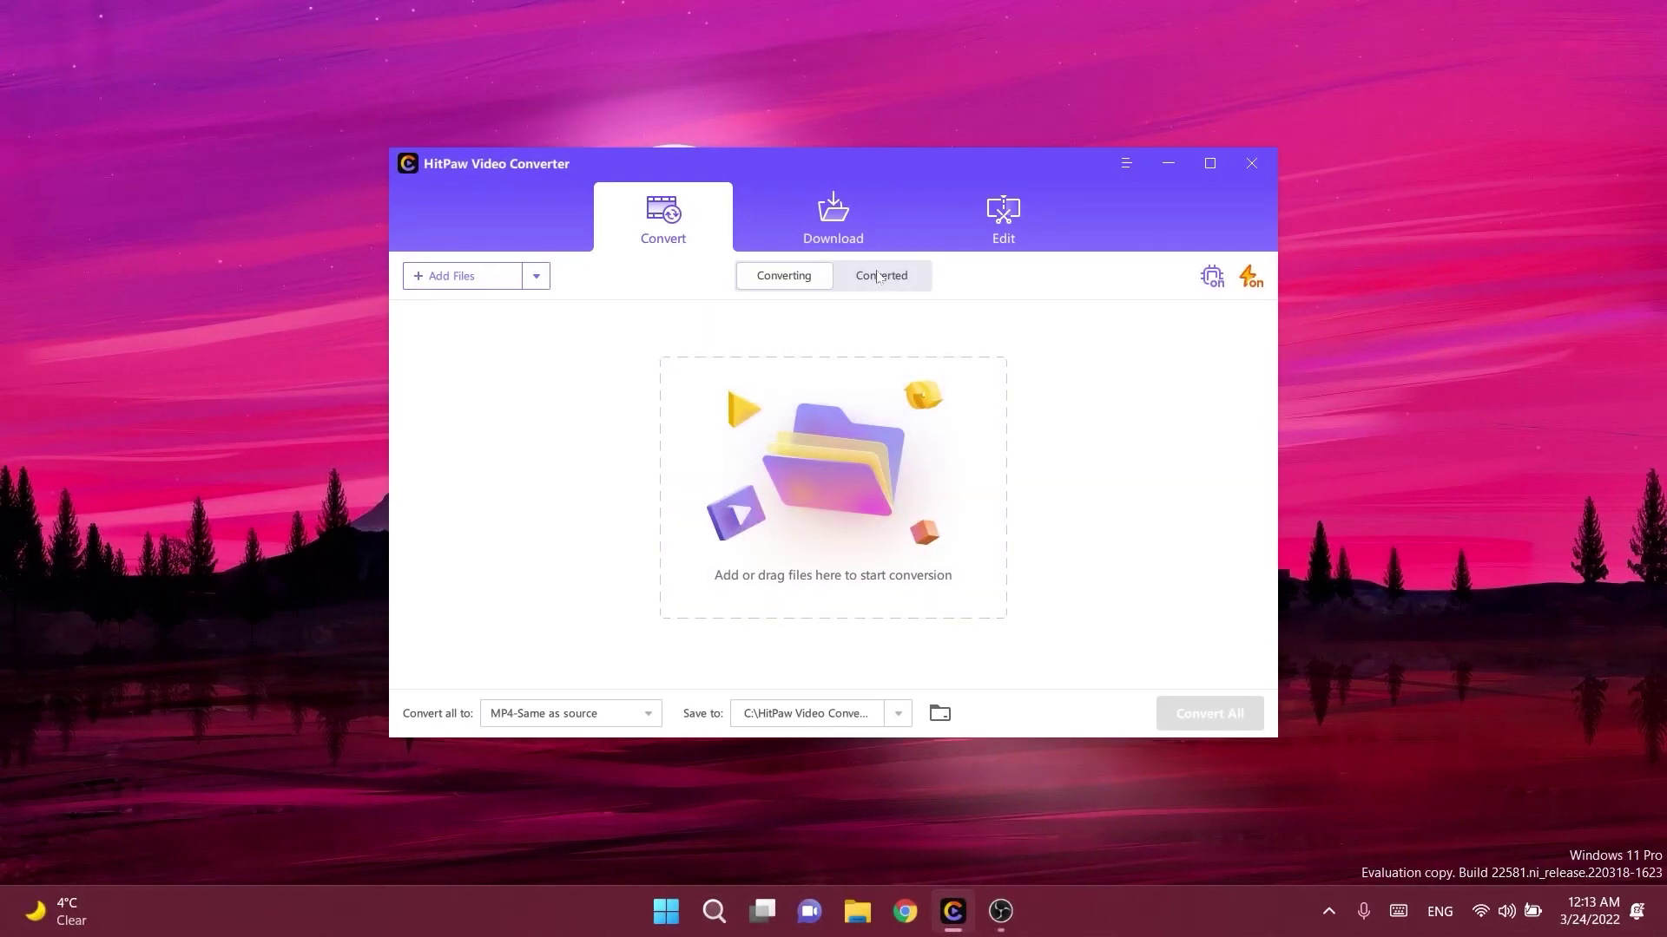
# Look through the Download tab's in-progress and finished lists, then the Edit tools
pyautogui.click(842, 229)
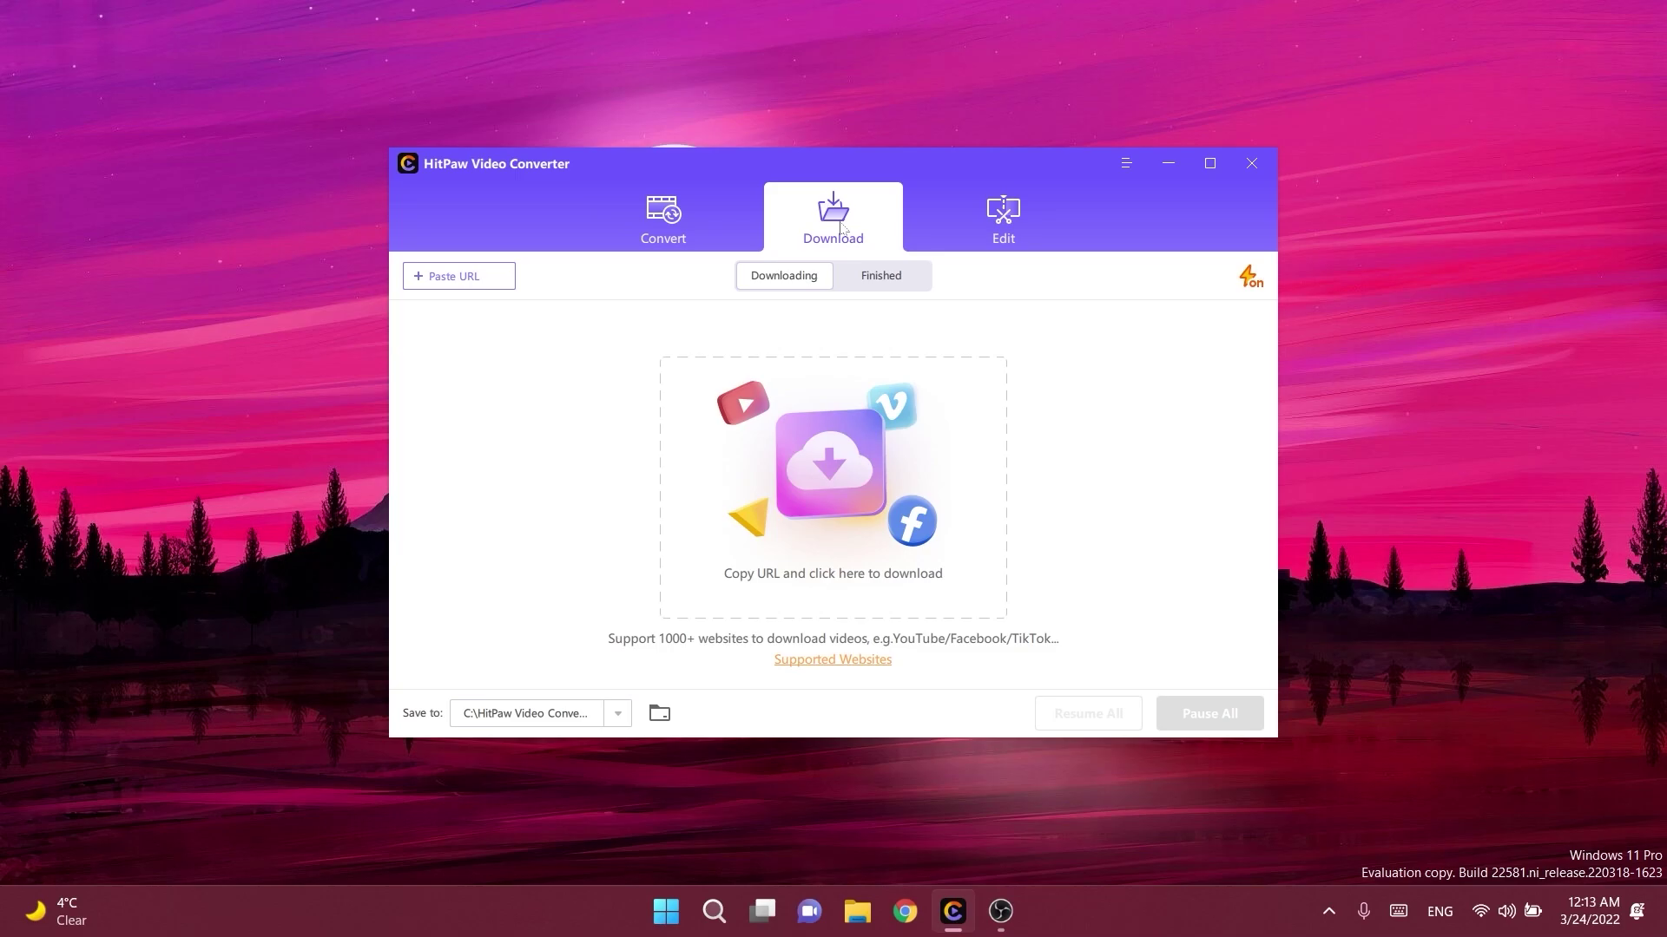
pyautogui.click(877, 280)
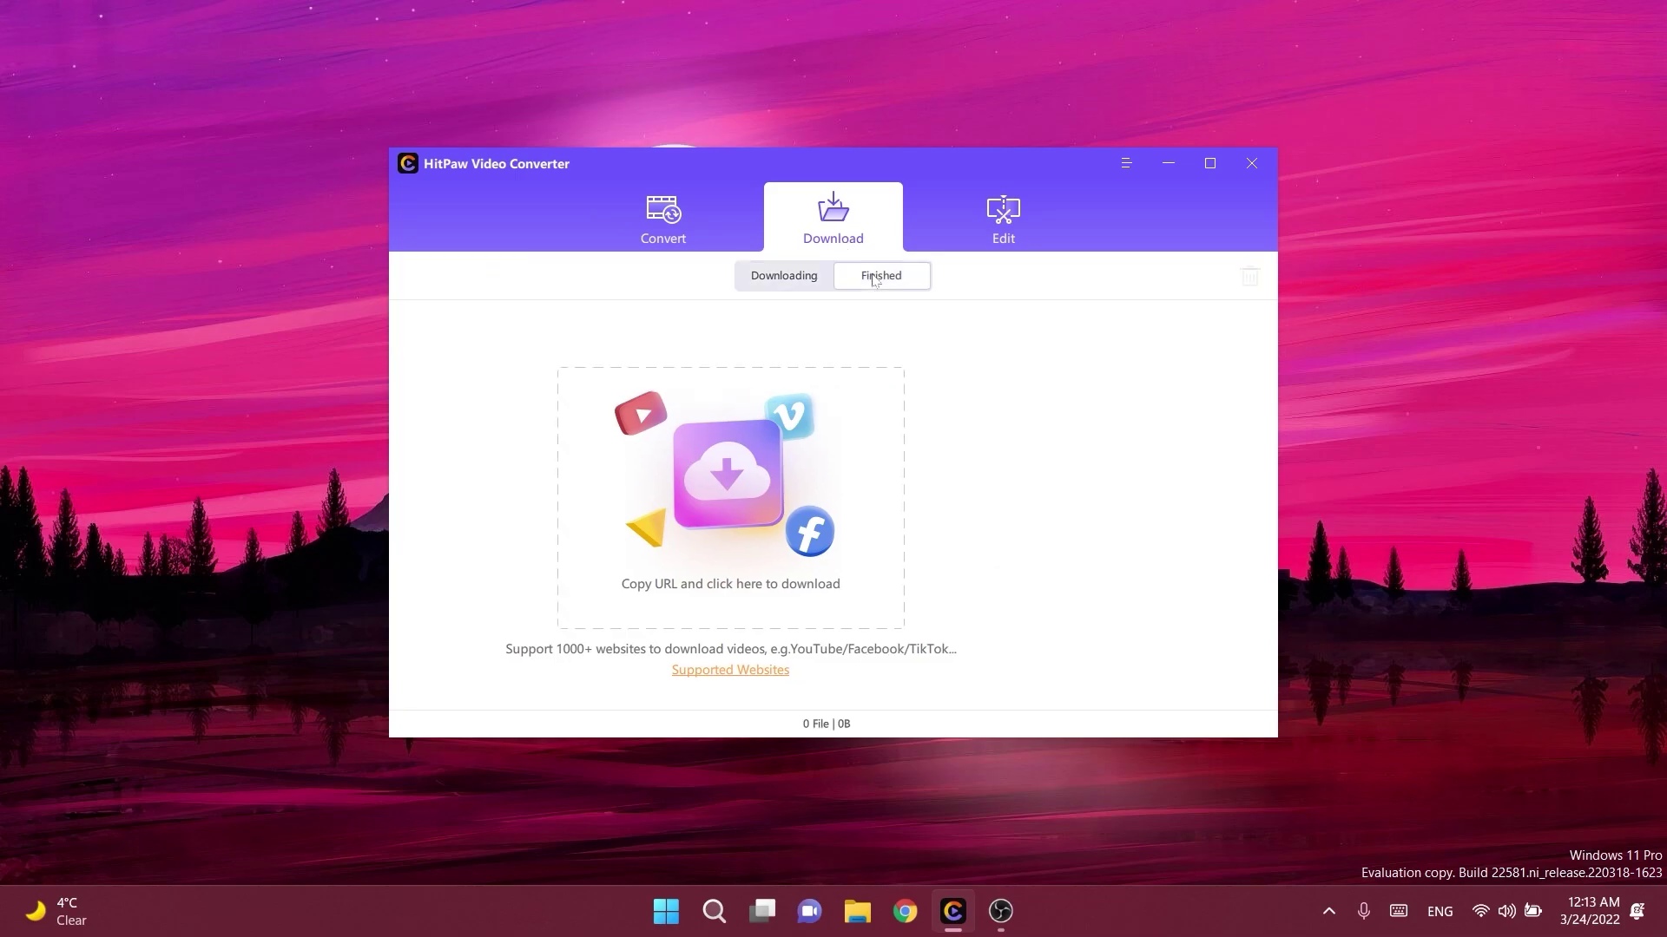
pyautogui.click(793, 277)
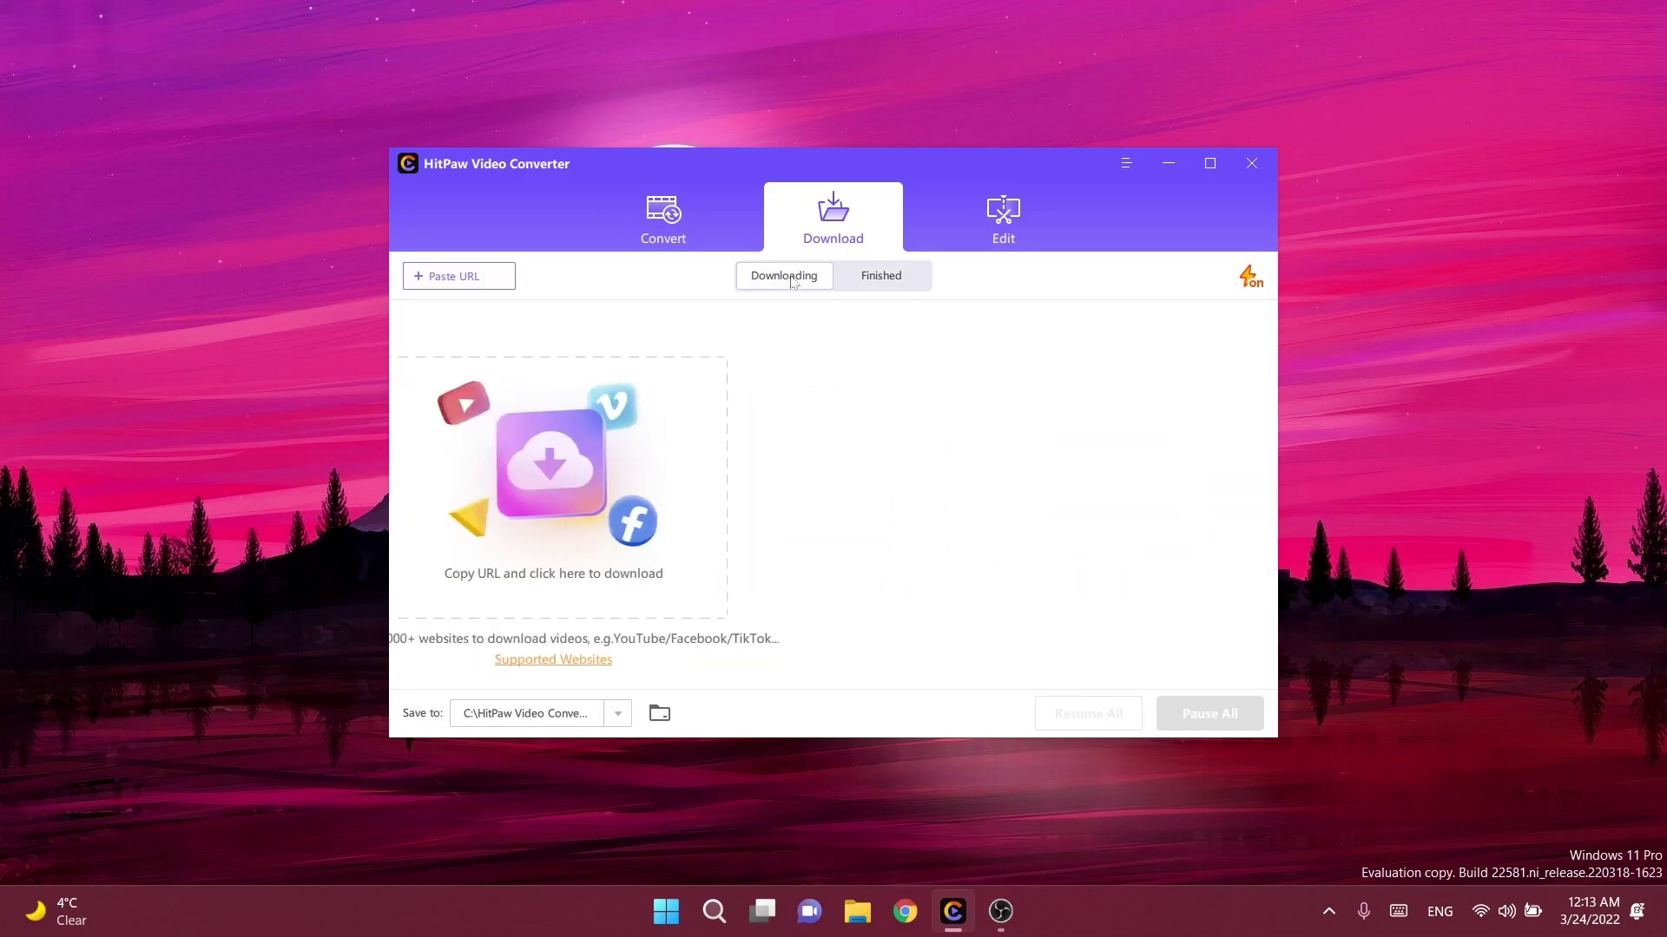
pyautogui.click(971, 237)
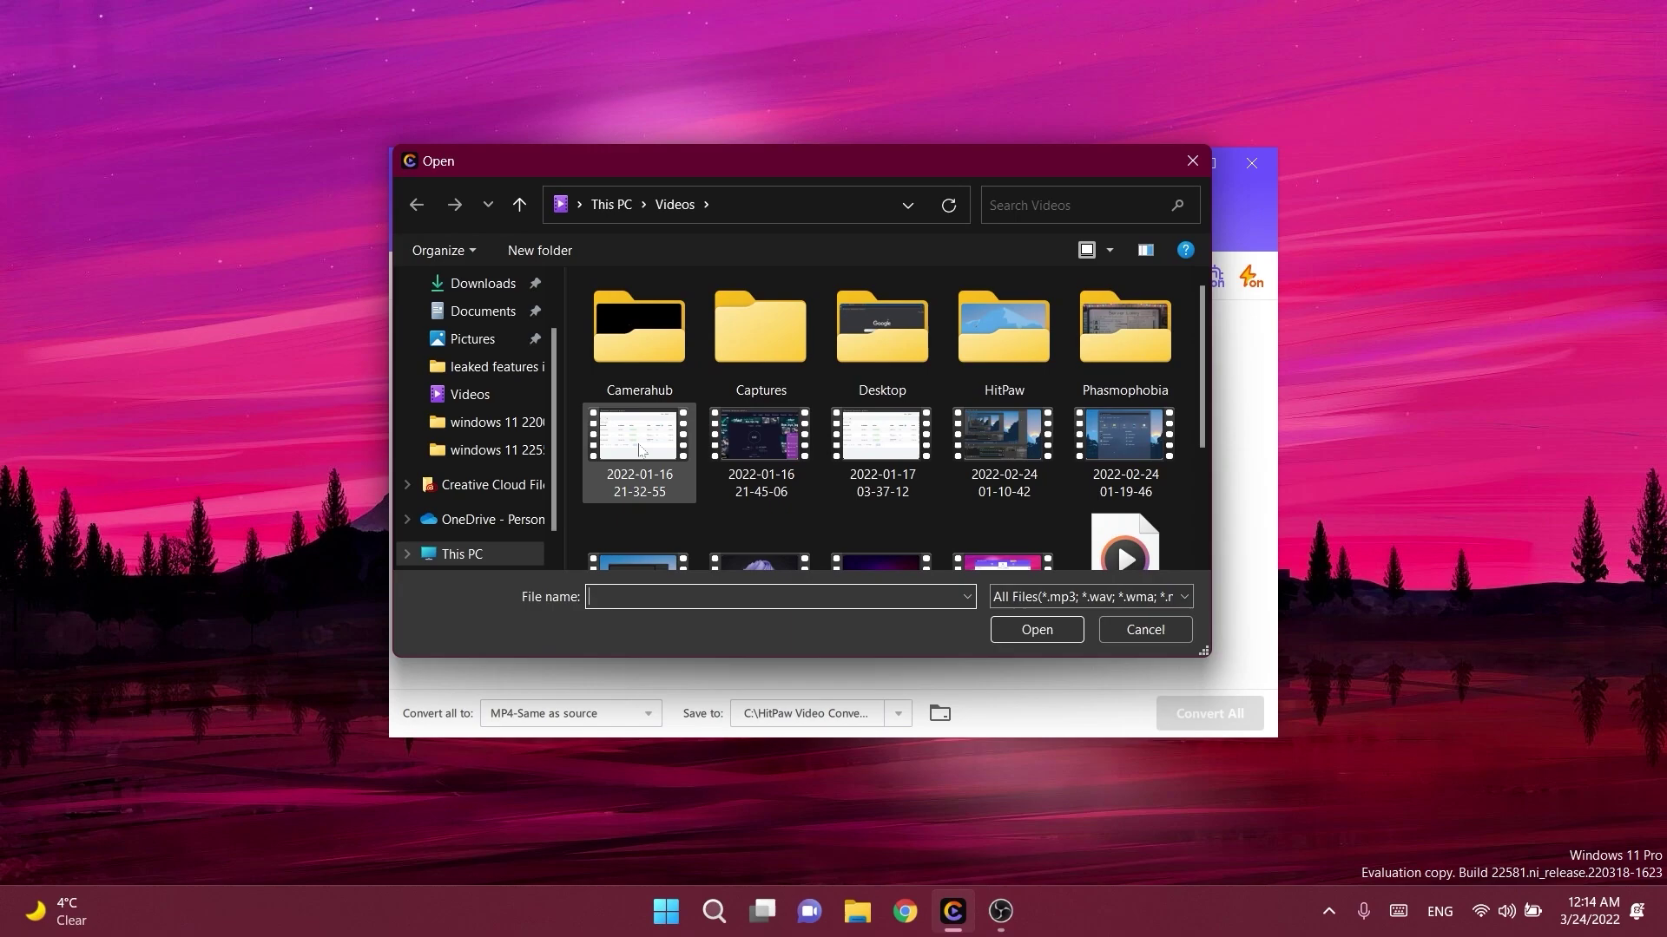
pyautogui.click(639, 450)
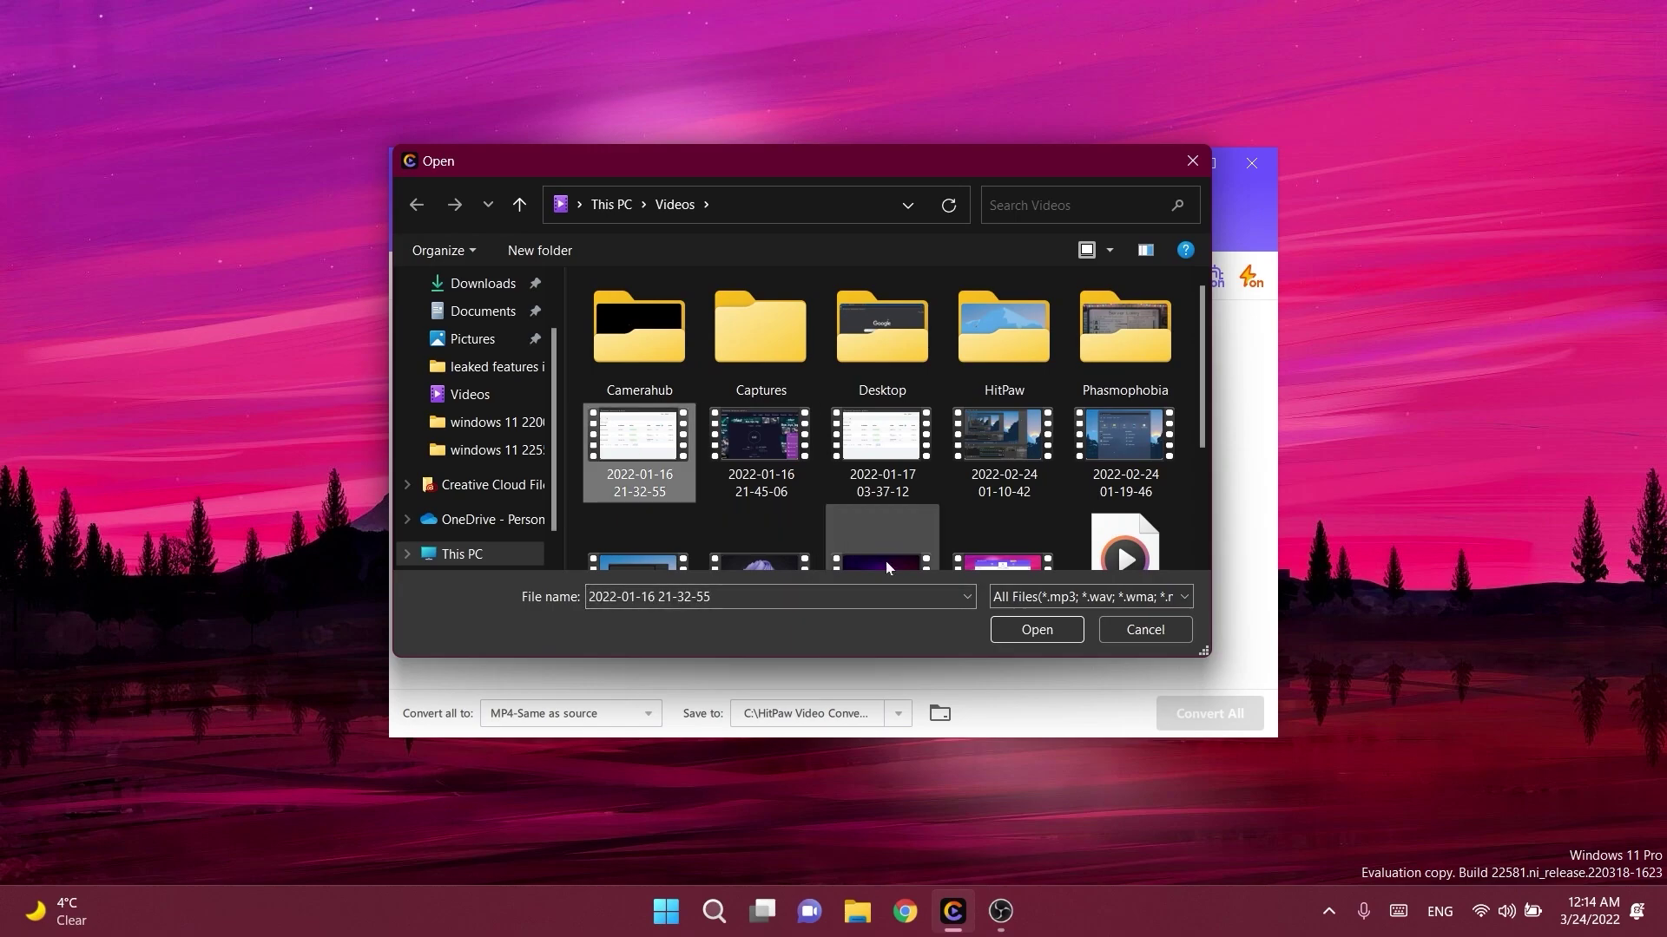
pyautogui.click(1036, 629)
pyautogui.click(1090, 404)
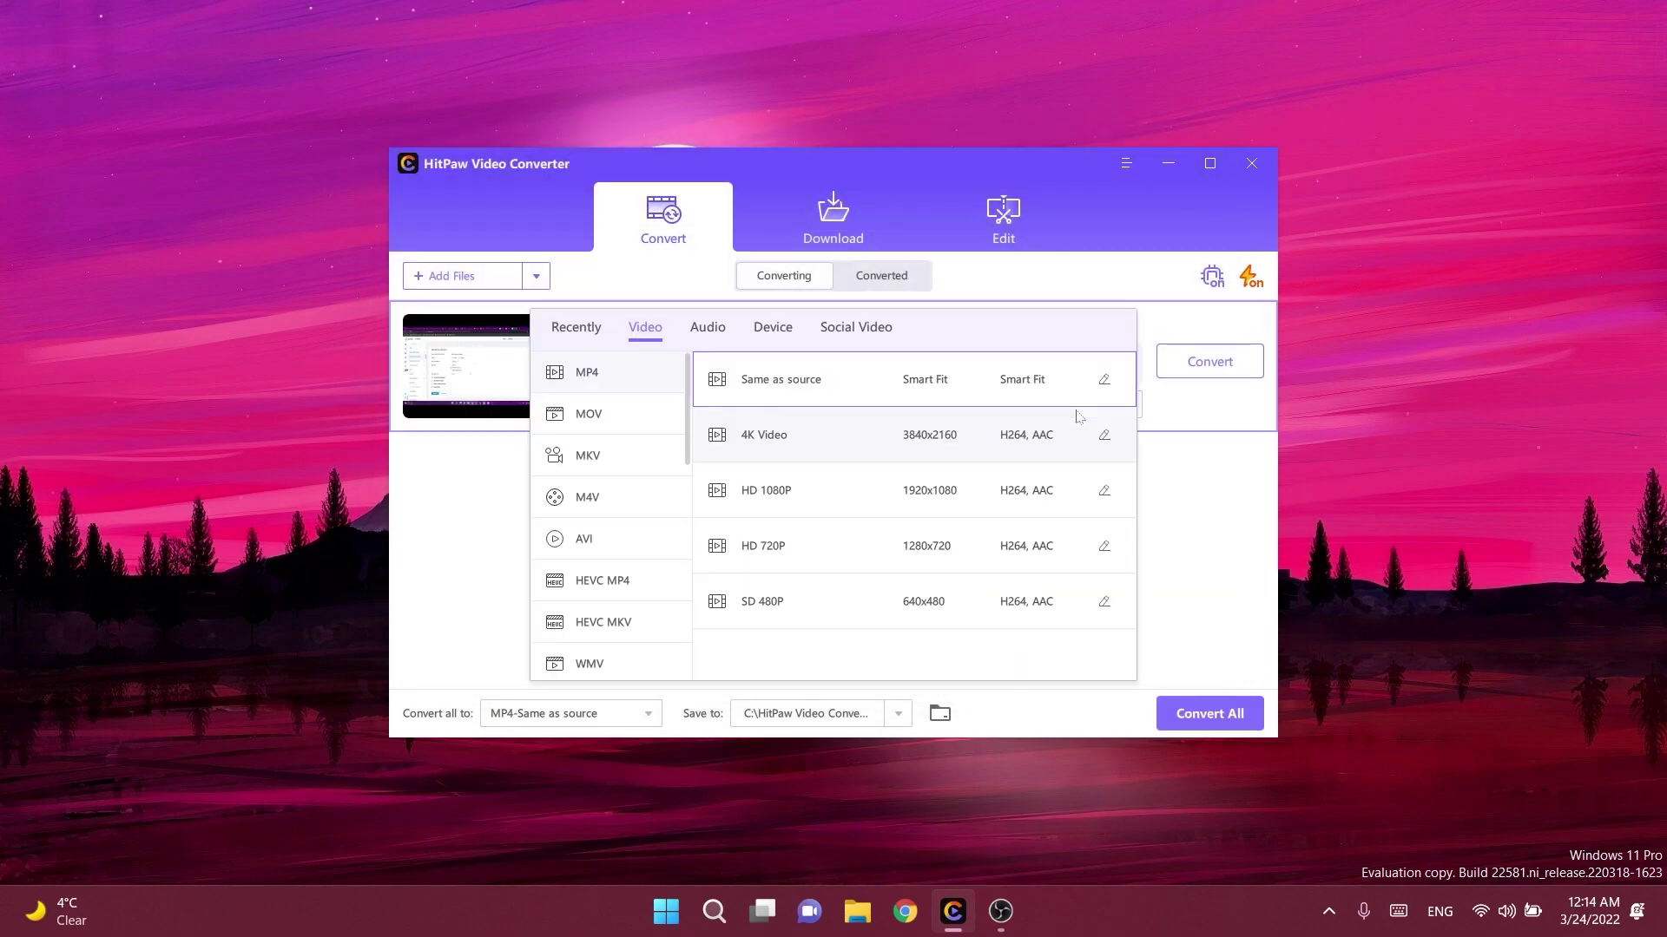
pyautogui.scroll(-5, 686, 426)
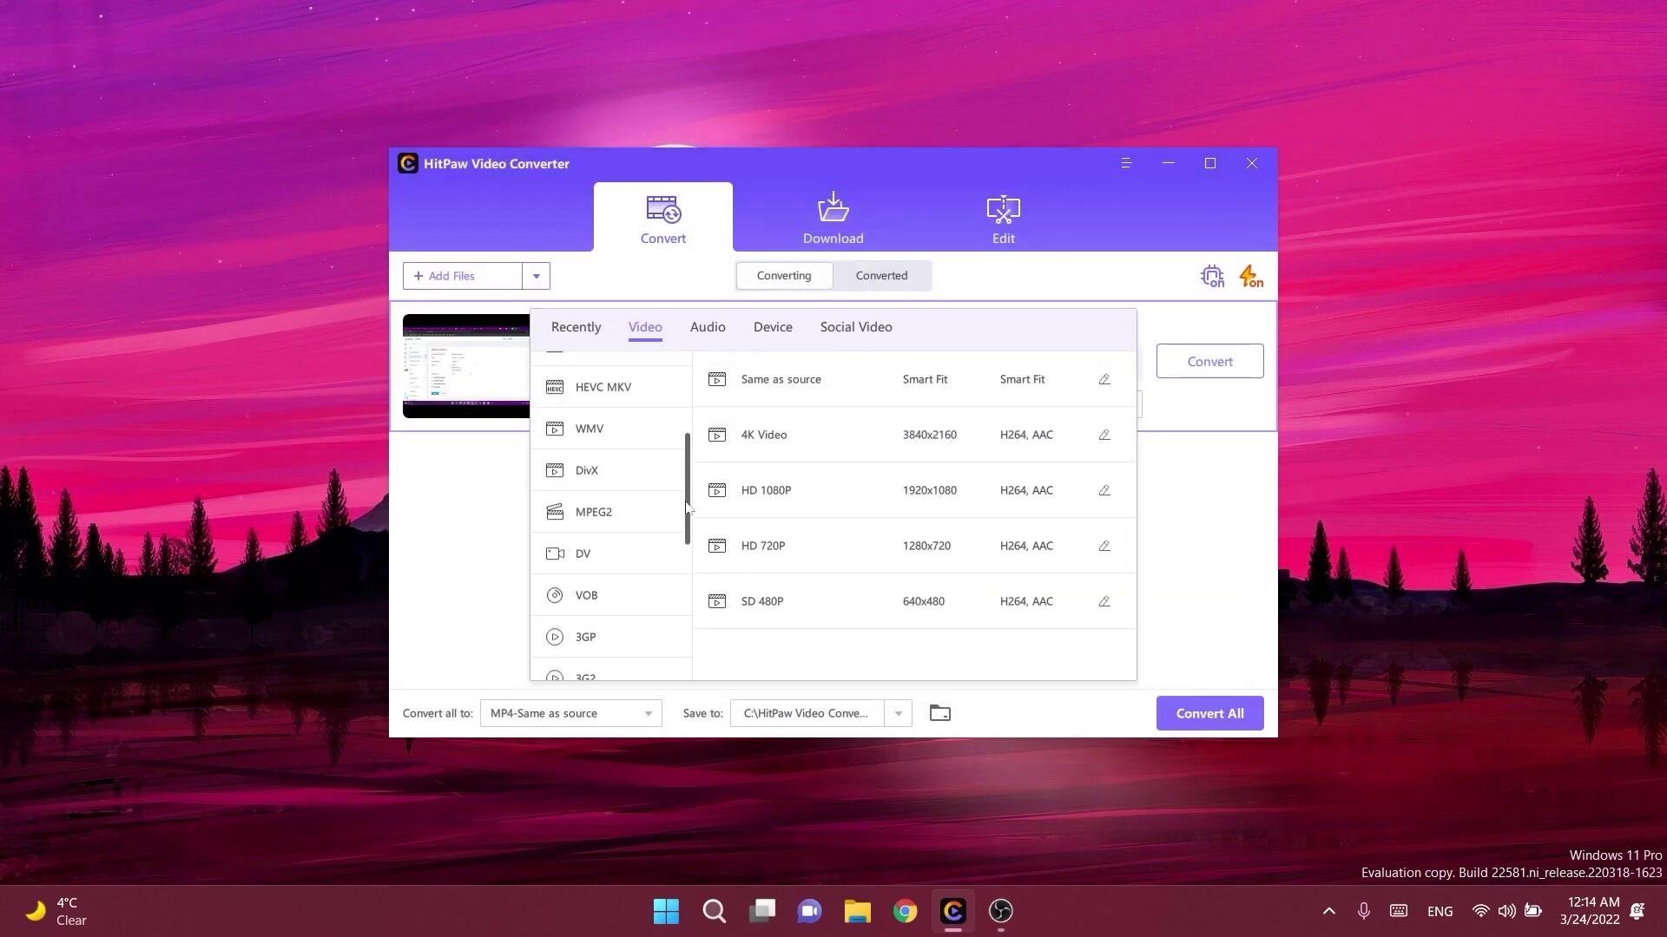
pyautogui.click(747, 434)
pyautogui.click(898, 713)
pyautogui.click(862, 685)
pyautogui.click(1019, 627)
# Convert the video and check the result in the Converted list
pyautogui.click(1210, 361)
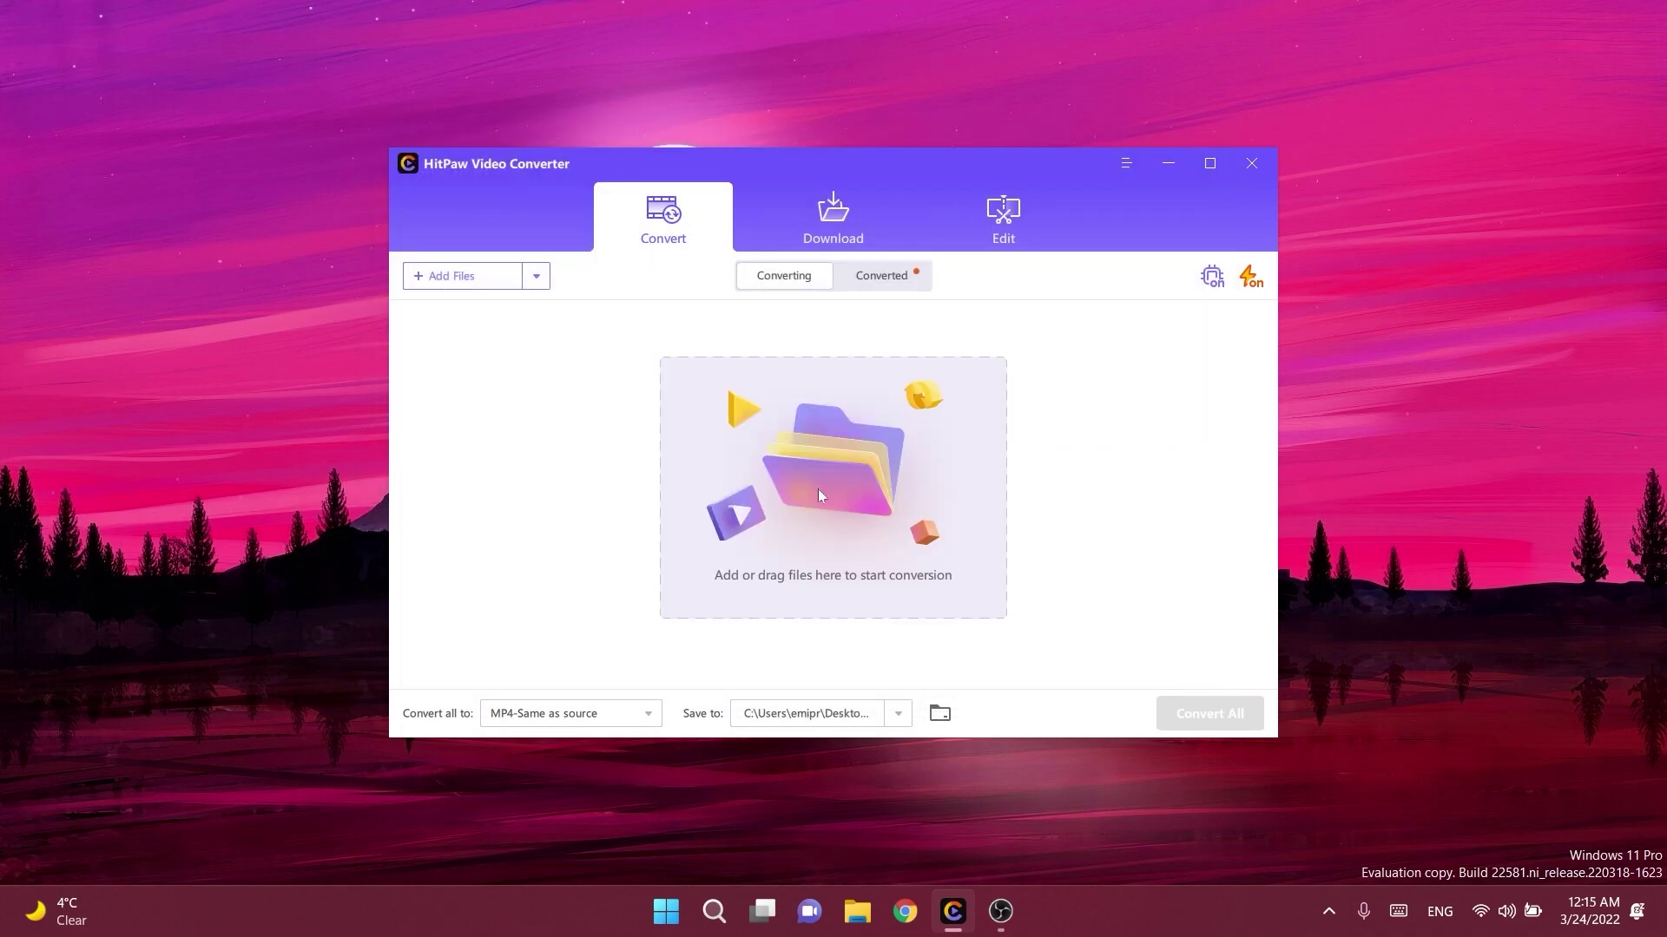
pyautogui.click(897, 279)
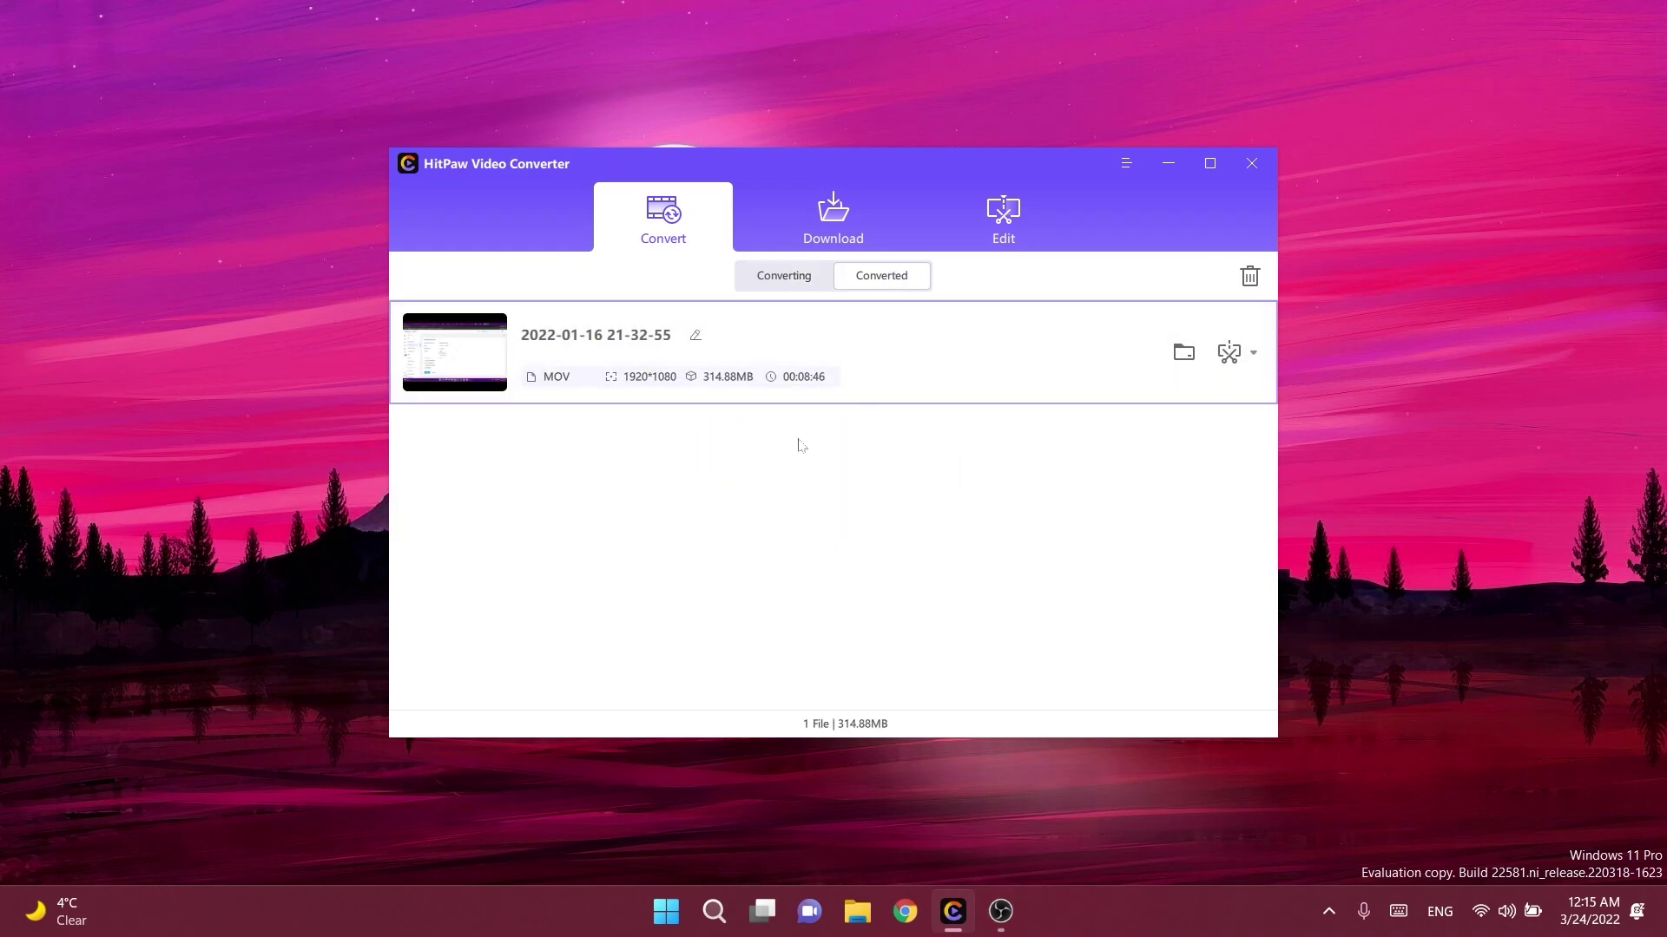
pyautogui.click(788, 278)
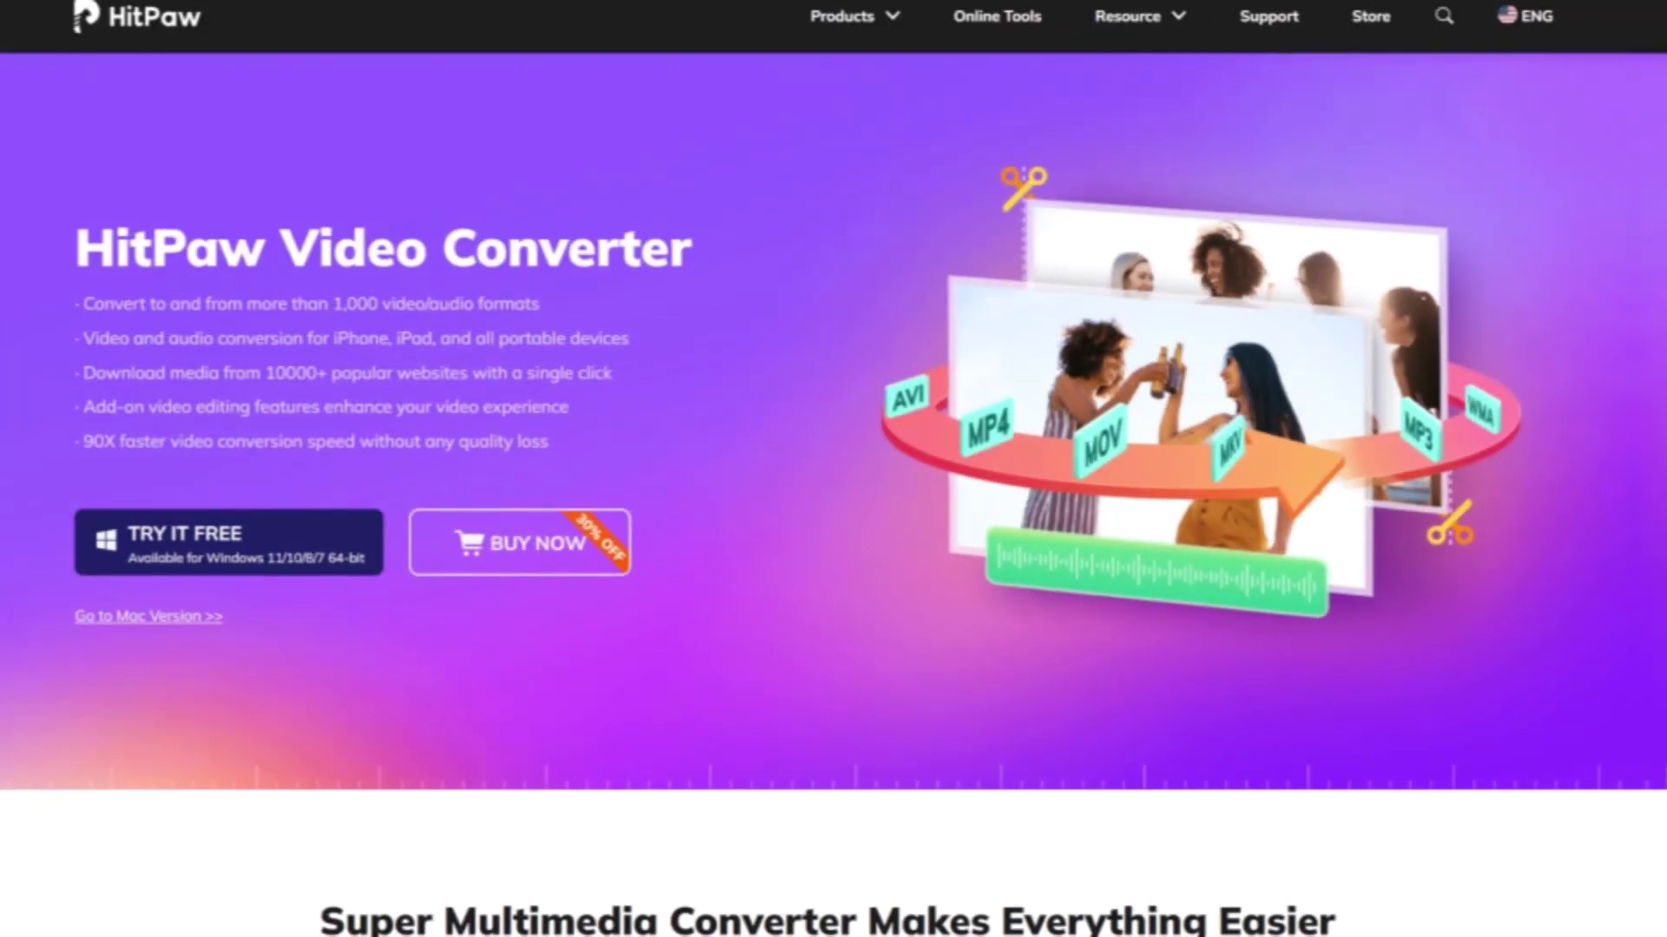
pyautogui.scroll(-2, 833, 469)
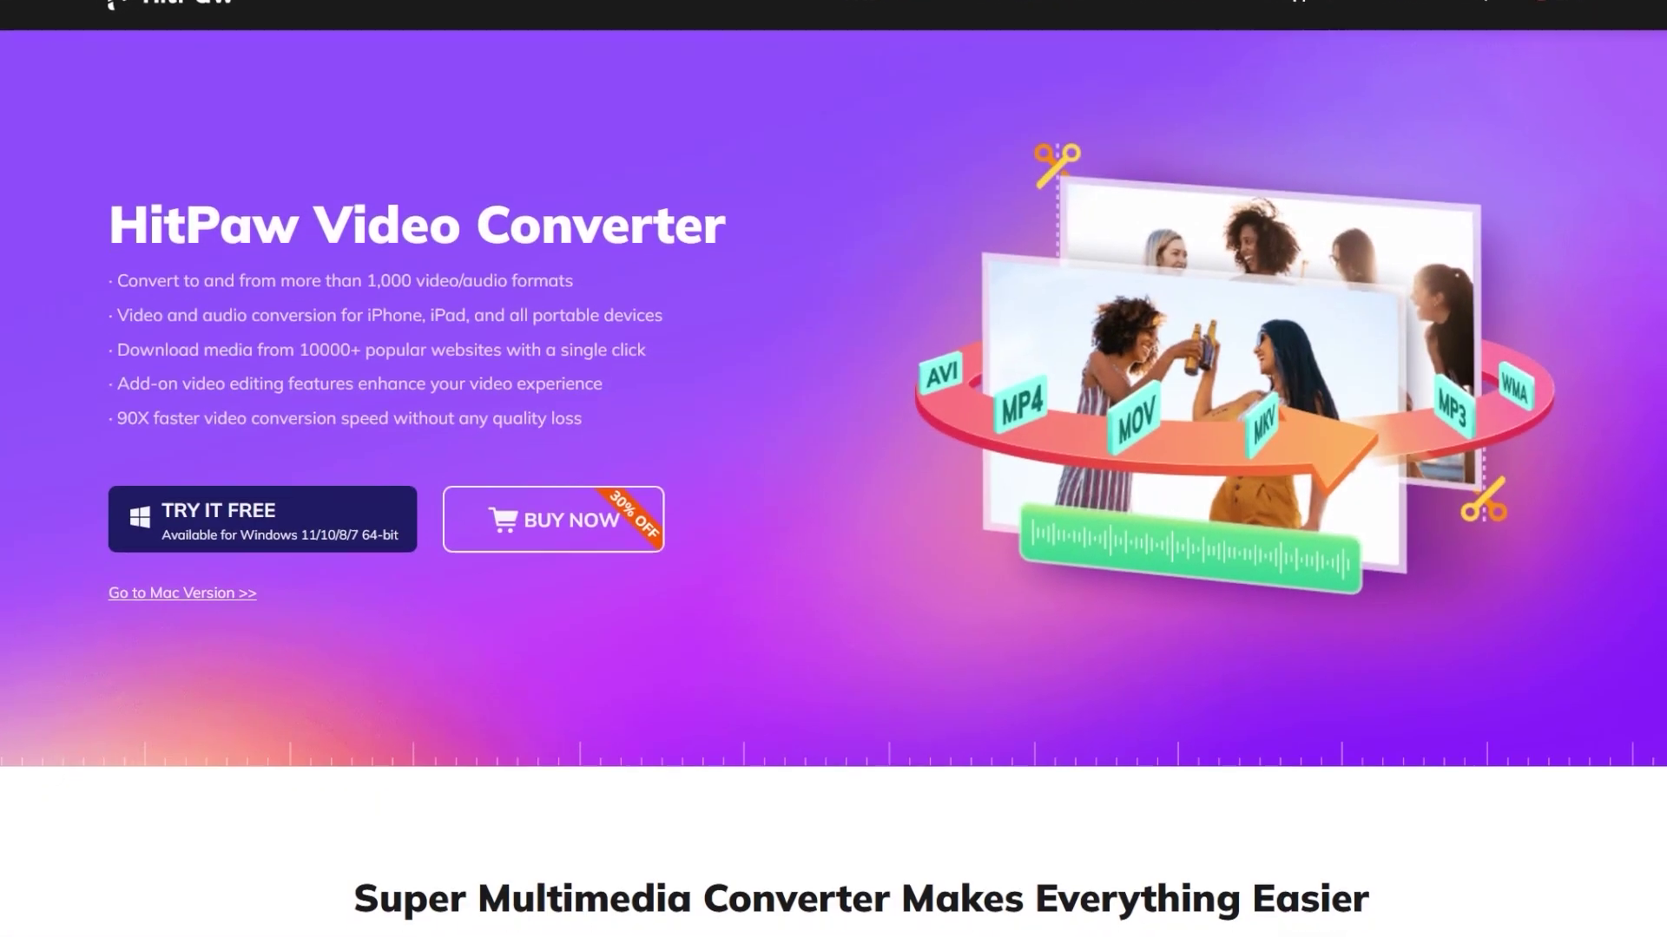
pyautogui.scroll(-2, 834, 468)
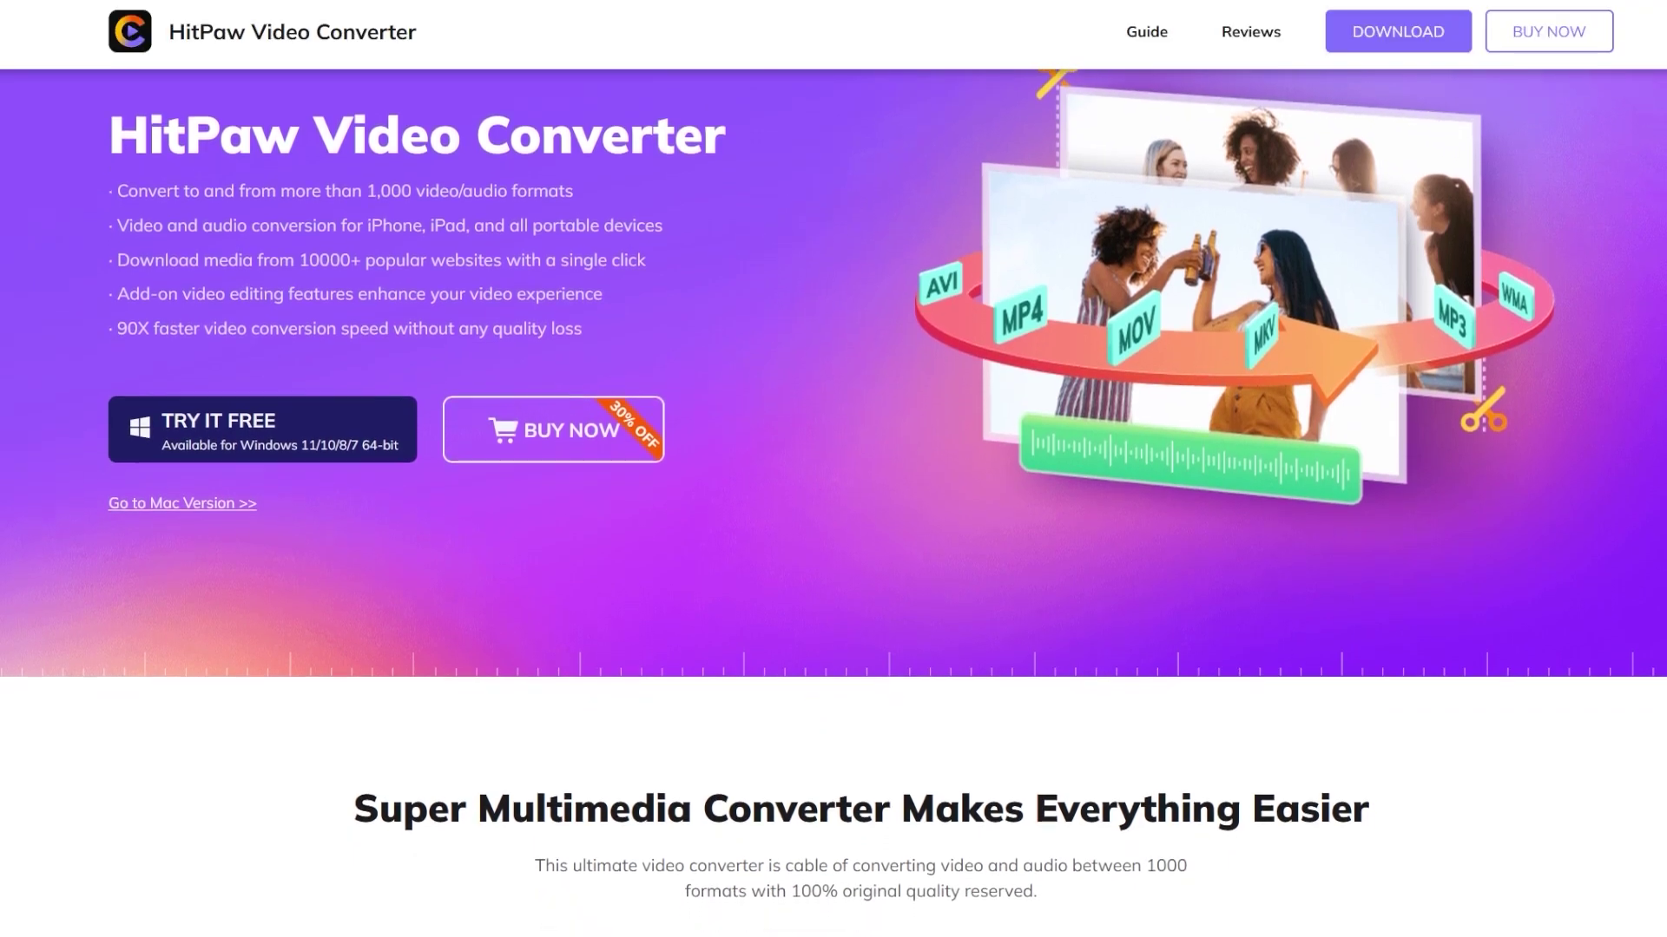
pyautogui.scroll(-2, 833, 469)
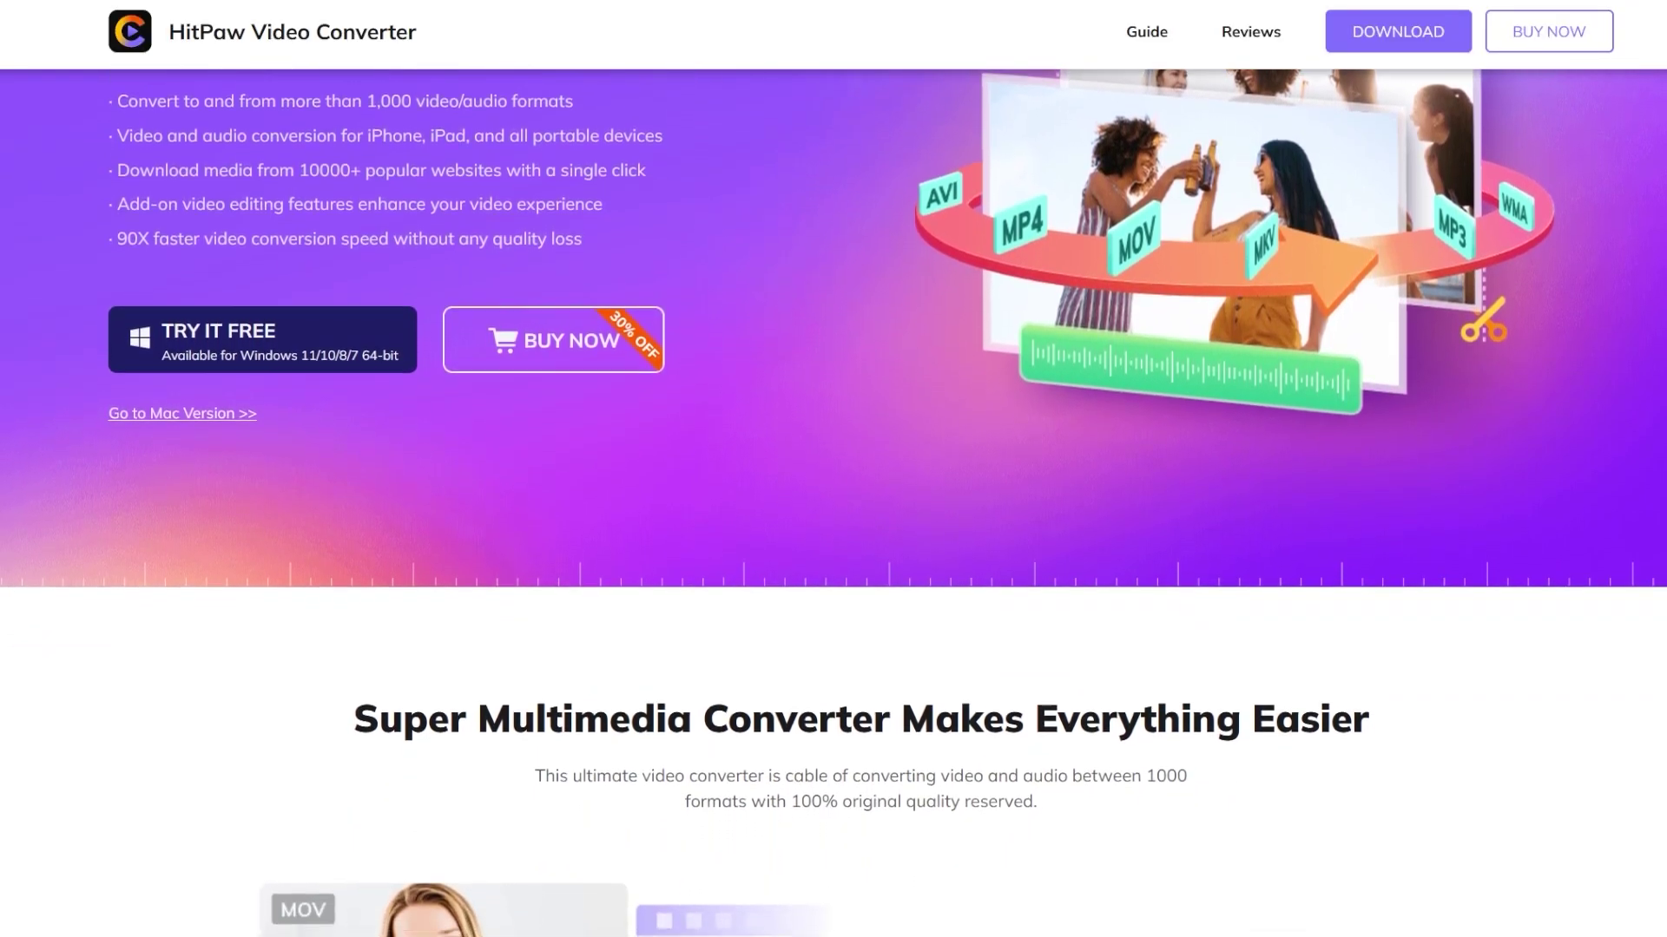
pyautogui.scroll(-1, 833, 469)
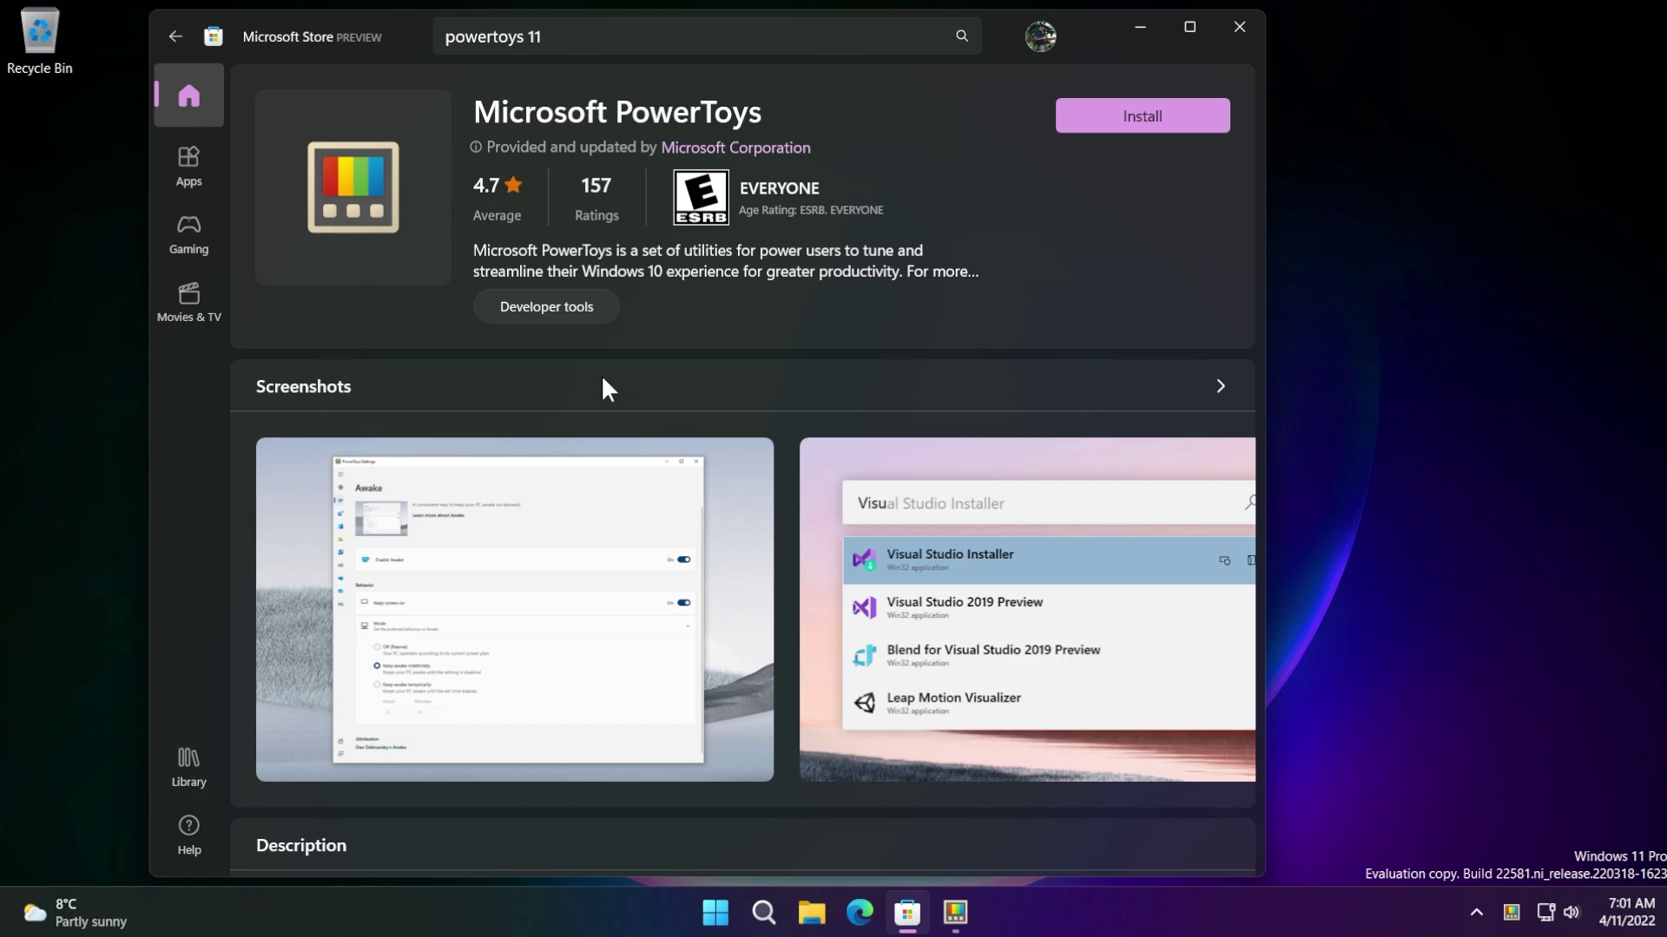
# Scroll down to the PowerToys ratings and reviews, then back up
pyautogui.scroll(-5, 604, 382)
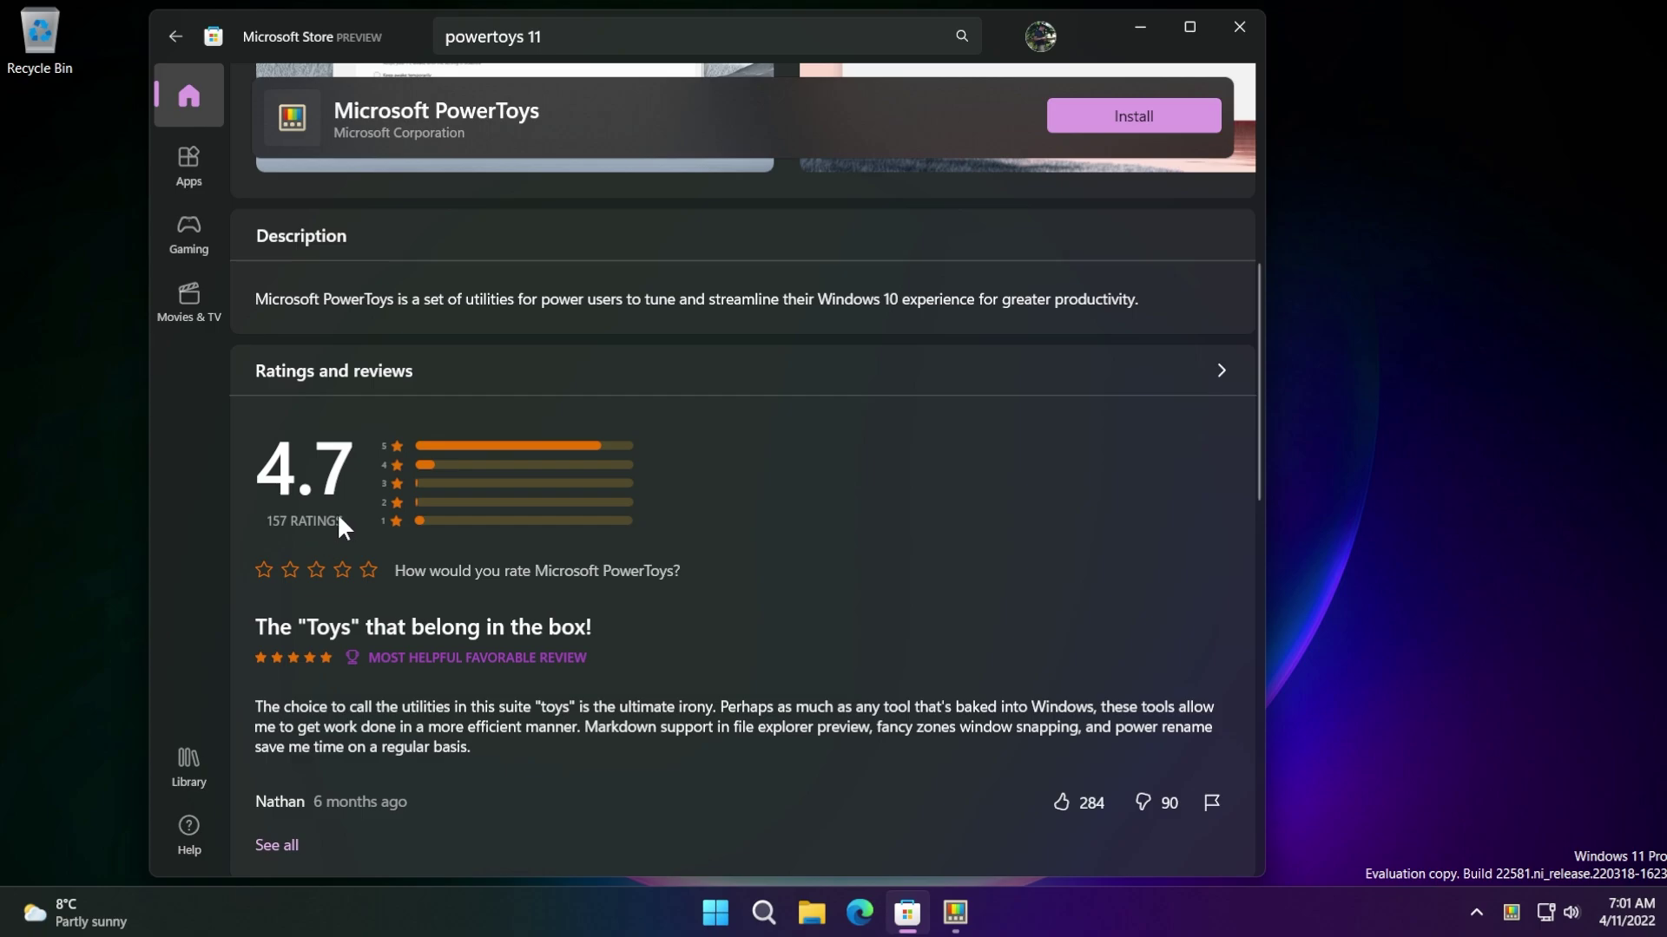
pyautogui.scroll(5, 340, 516)
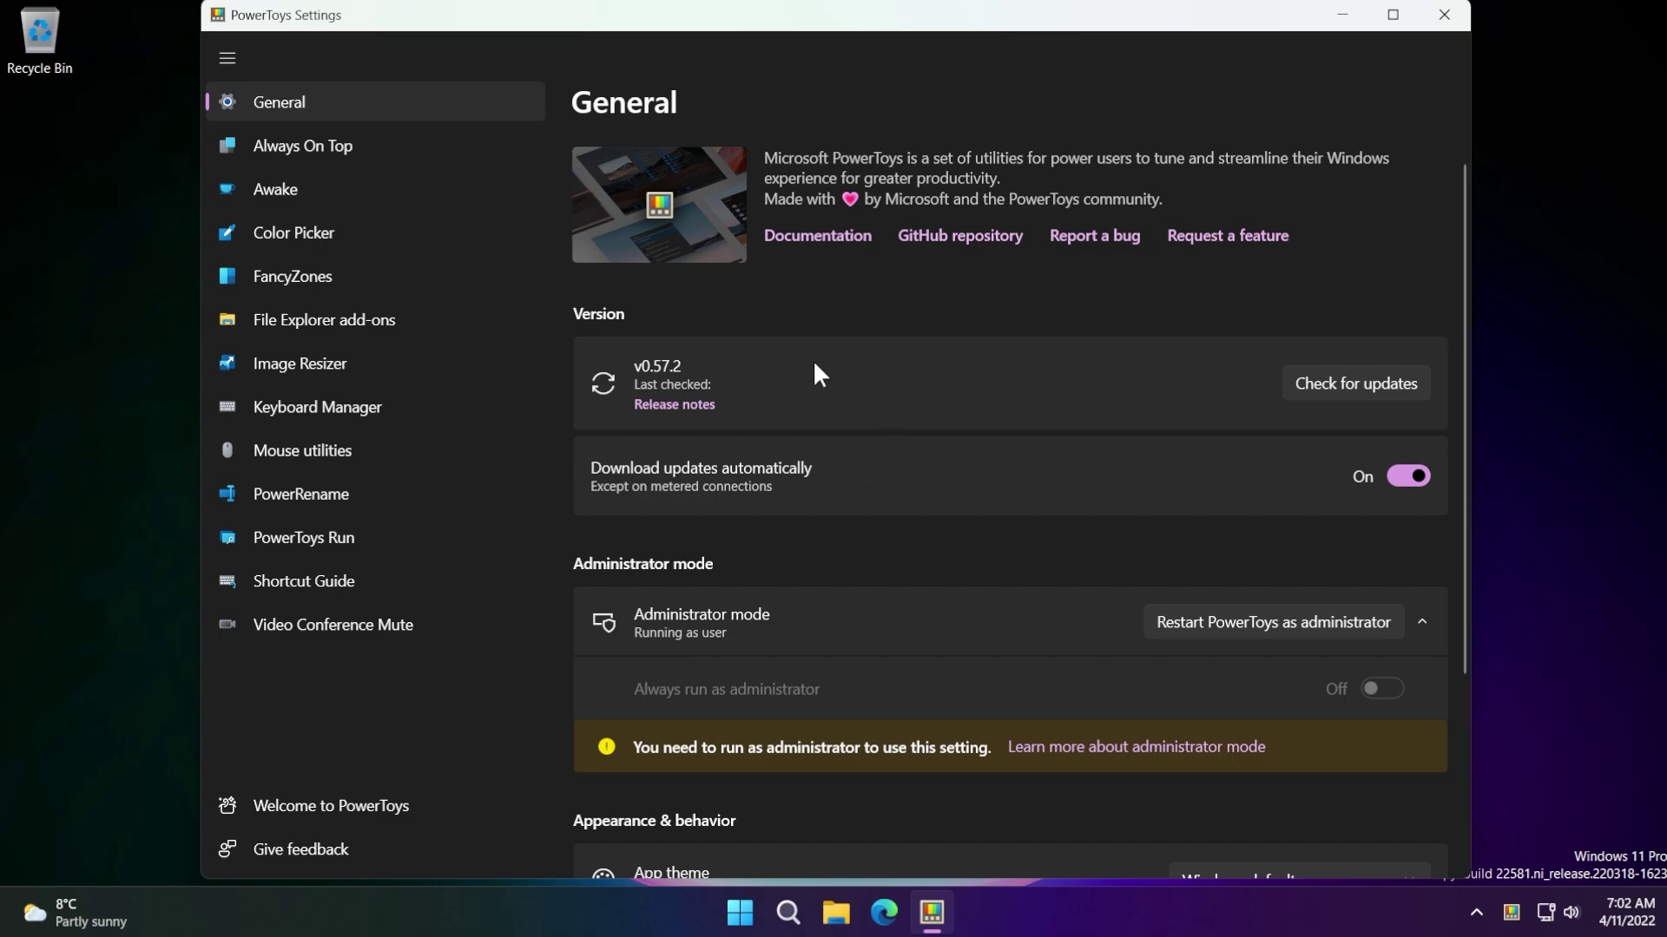
# Check for PowerToys updates and restart it as administrator, approving the UAC prompt
pyautogui.click(1358, 388)
pyautogui.click(1299, 622)
pyautogui.click(742, 638)
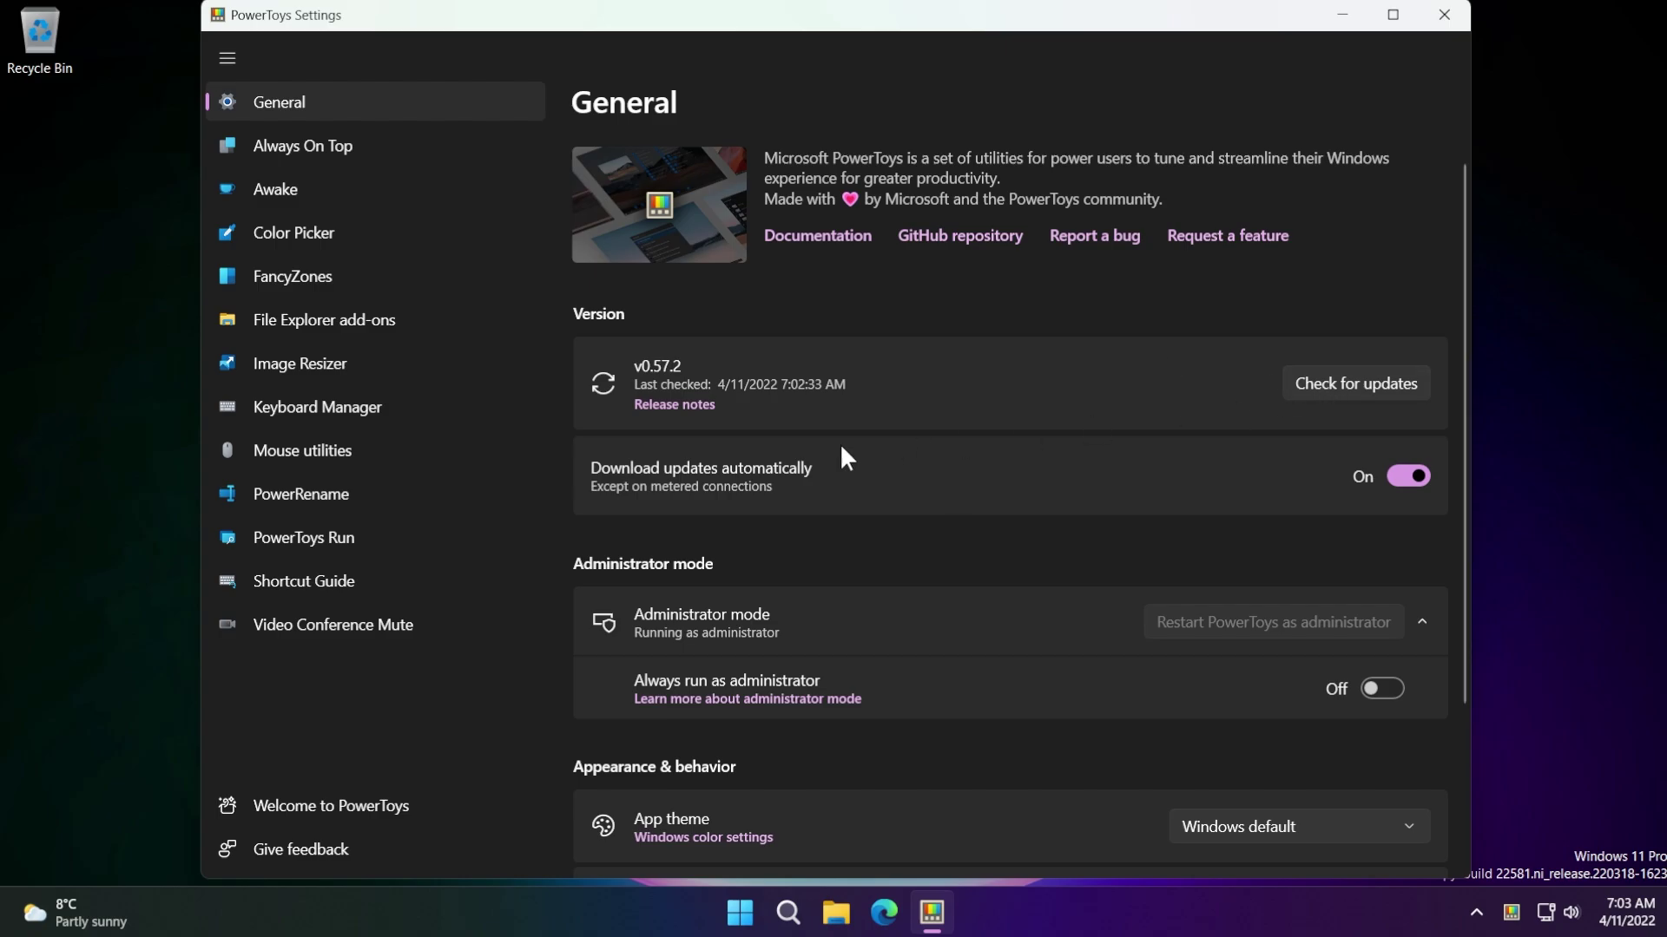
pyautogui.scroll(-1, 816, 451)
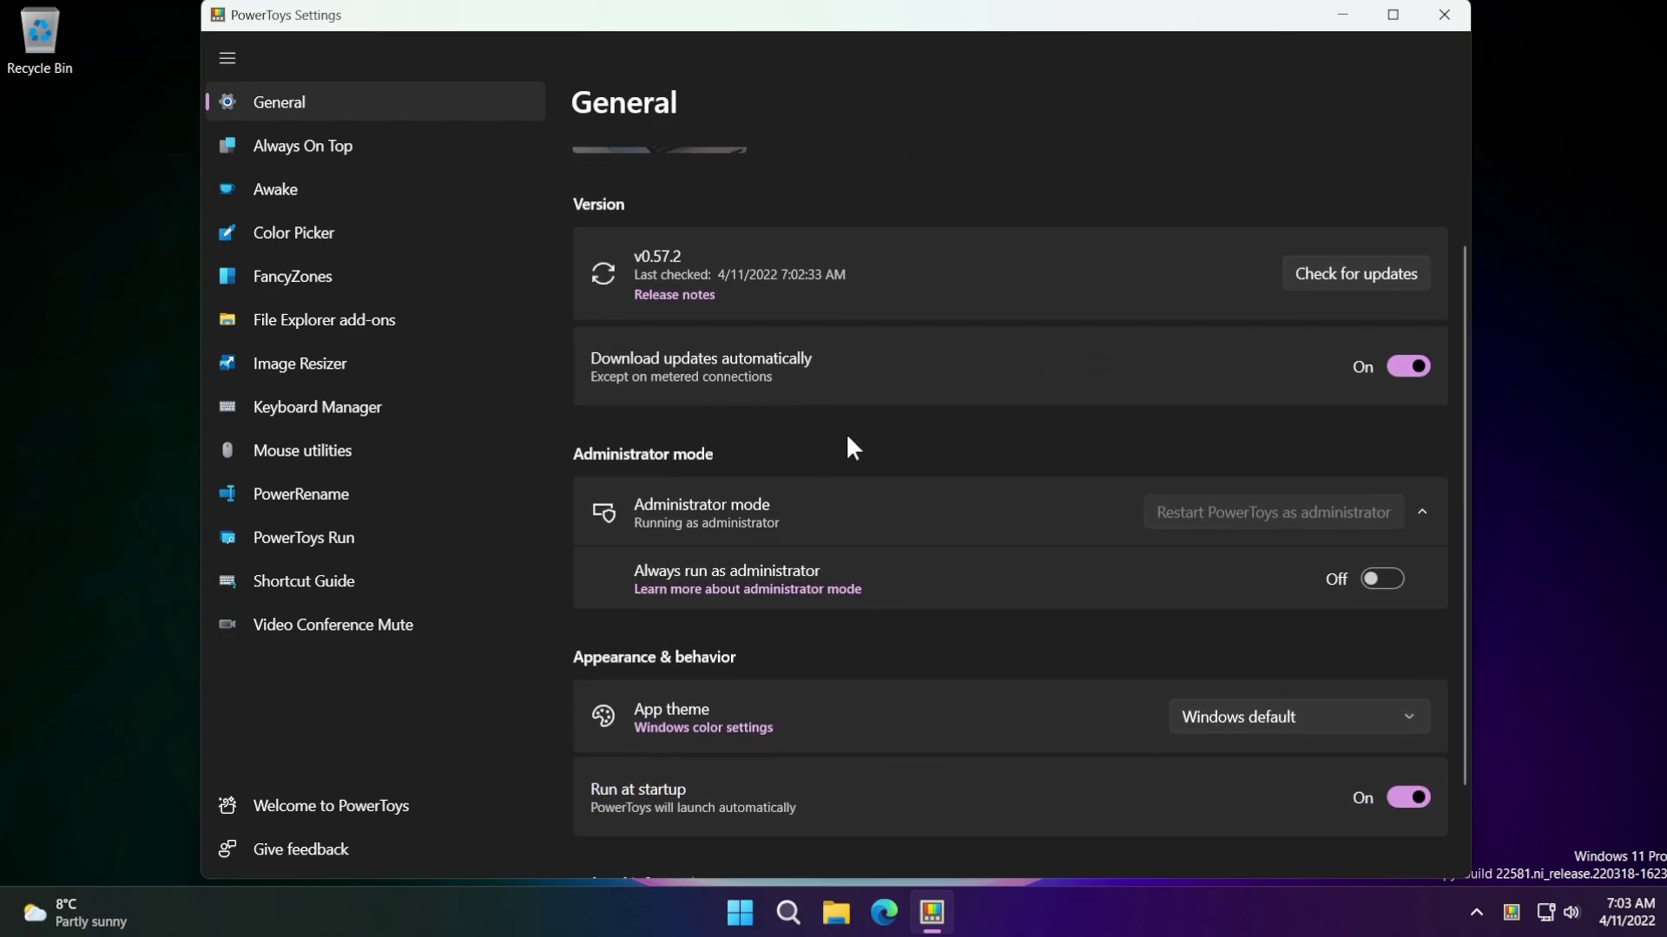
pyautogui.scroll(-2, 845, 432)
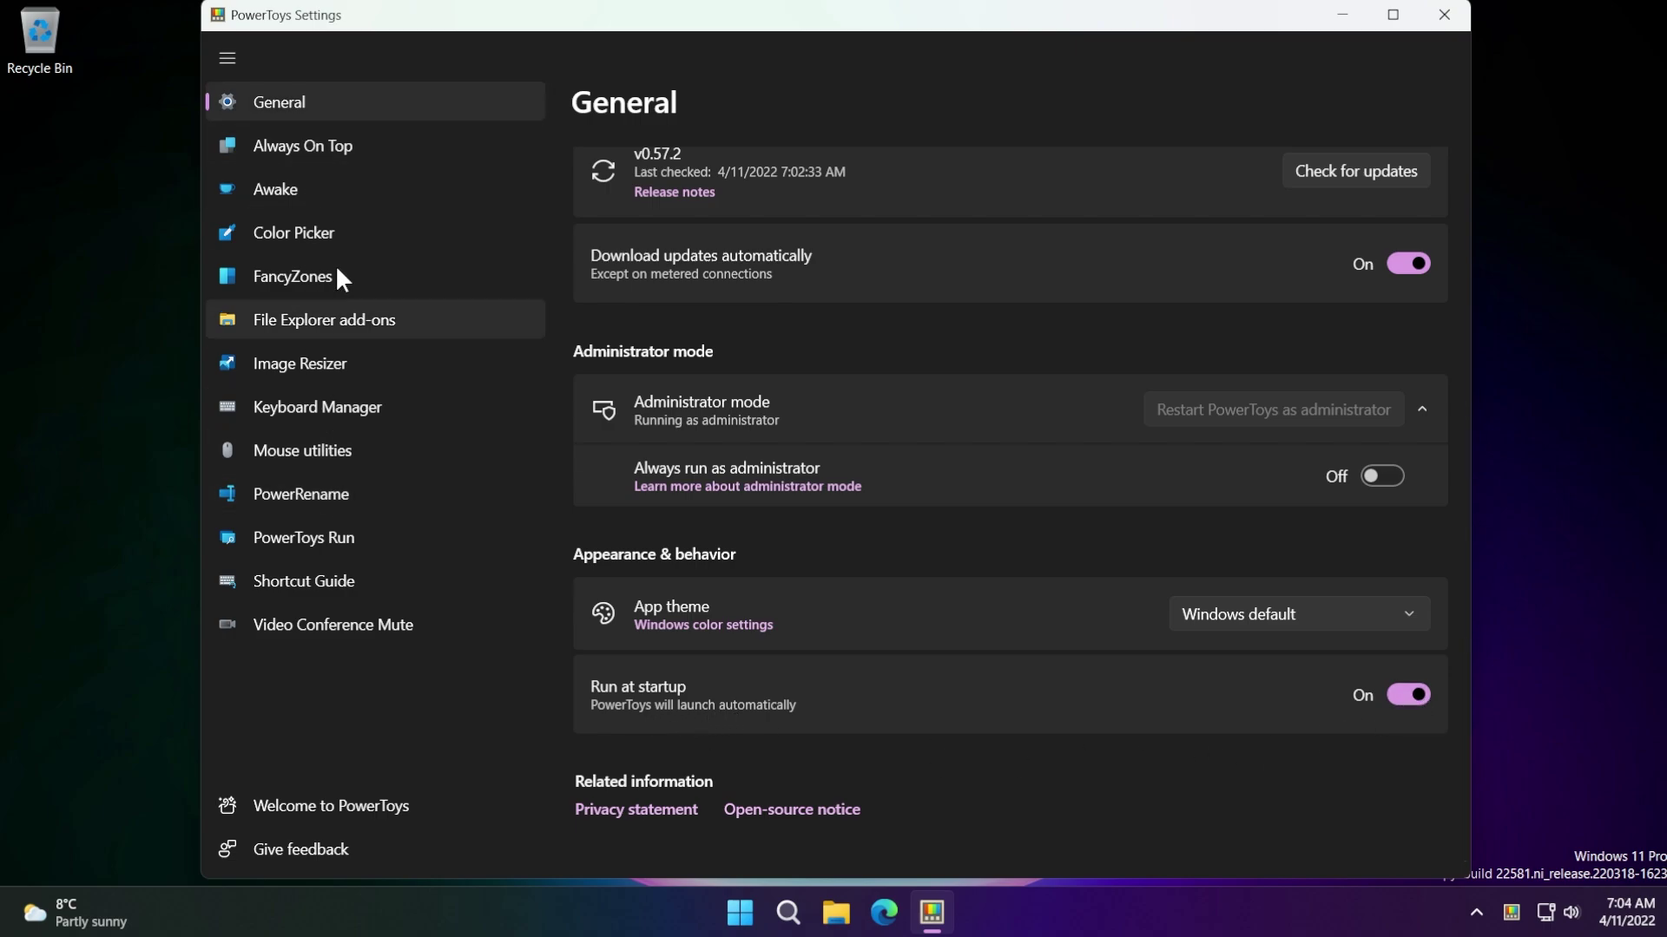
# Open the Always On Top settings and view the activation shortcut editor without changing it
pyautogui.click(303, 157)
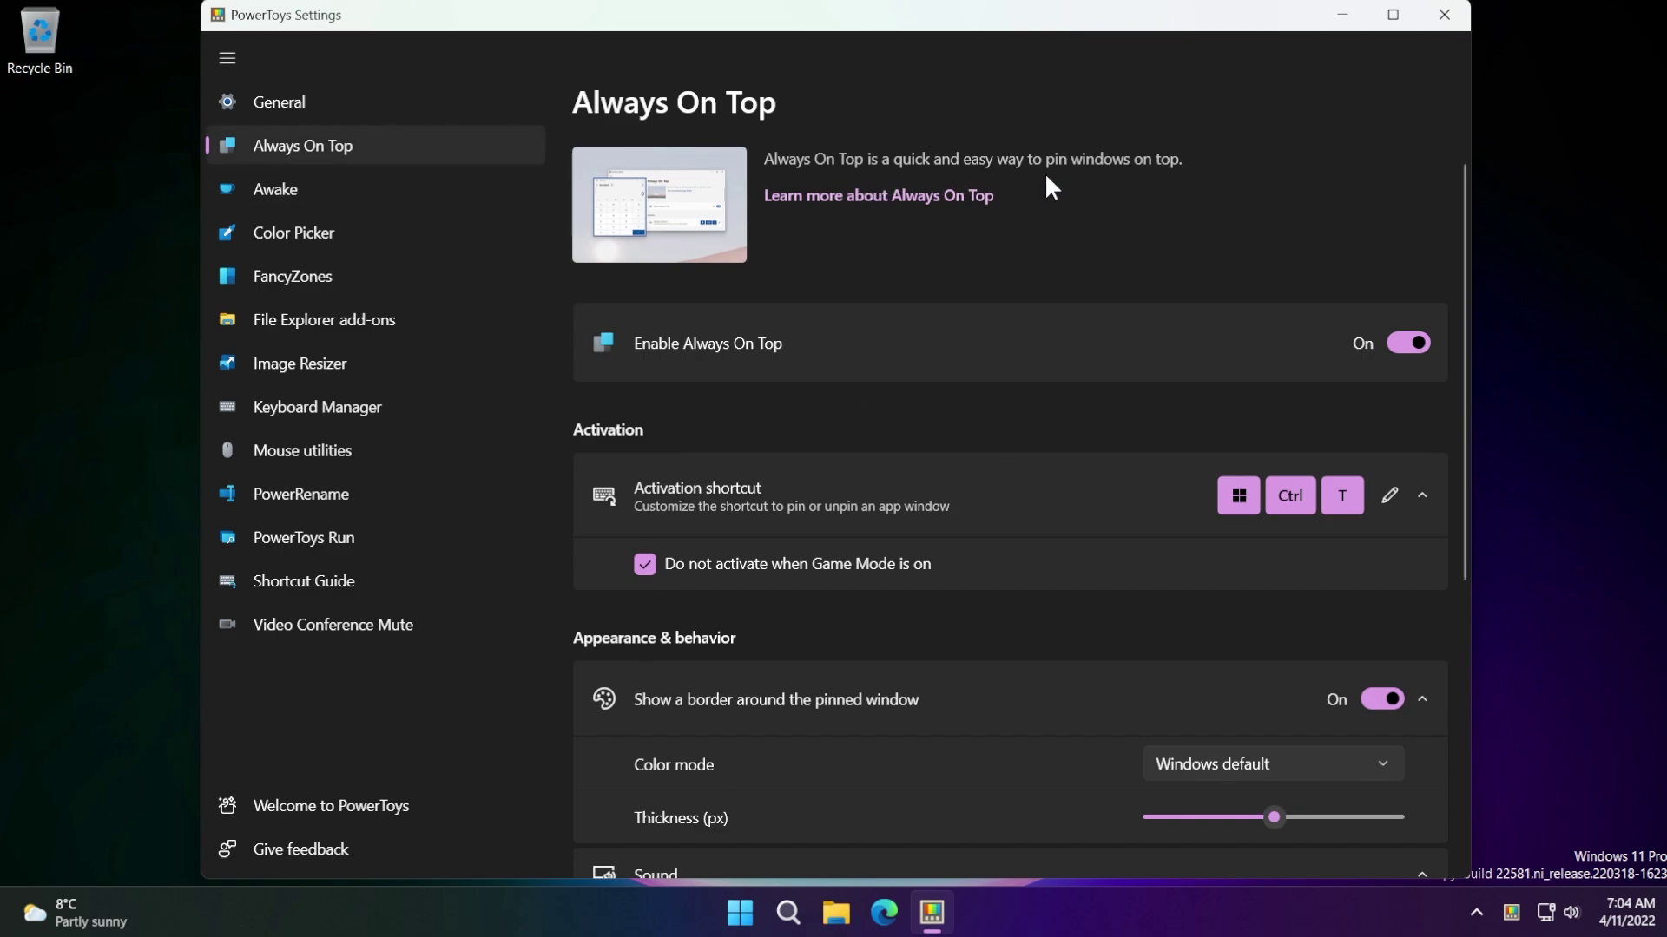
pyautogui.scroll(-1, 717, 382)
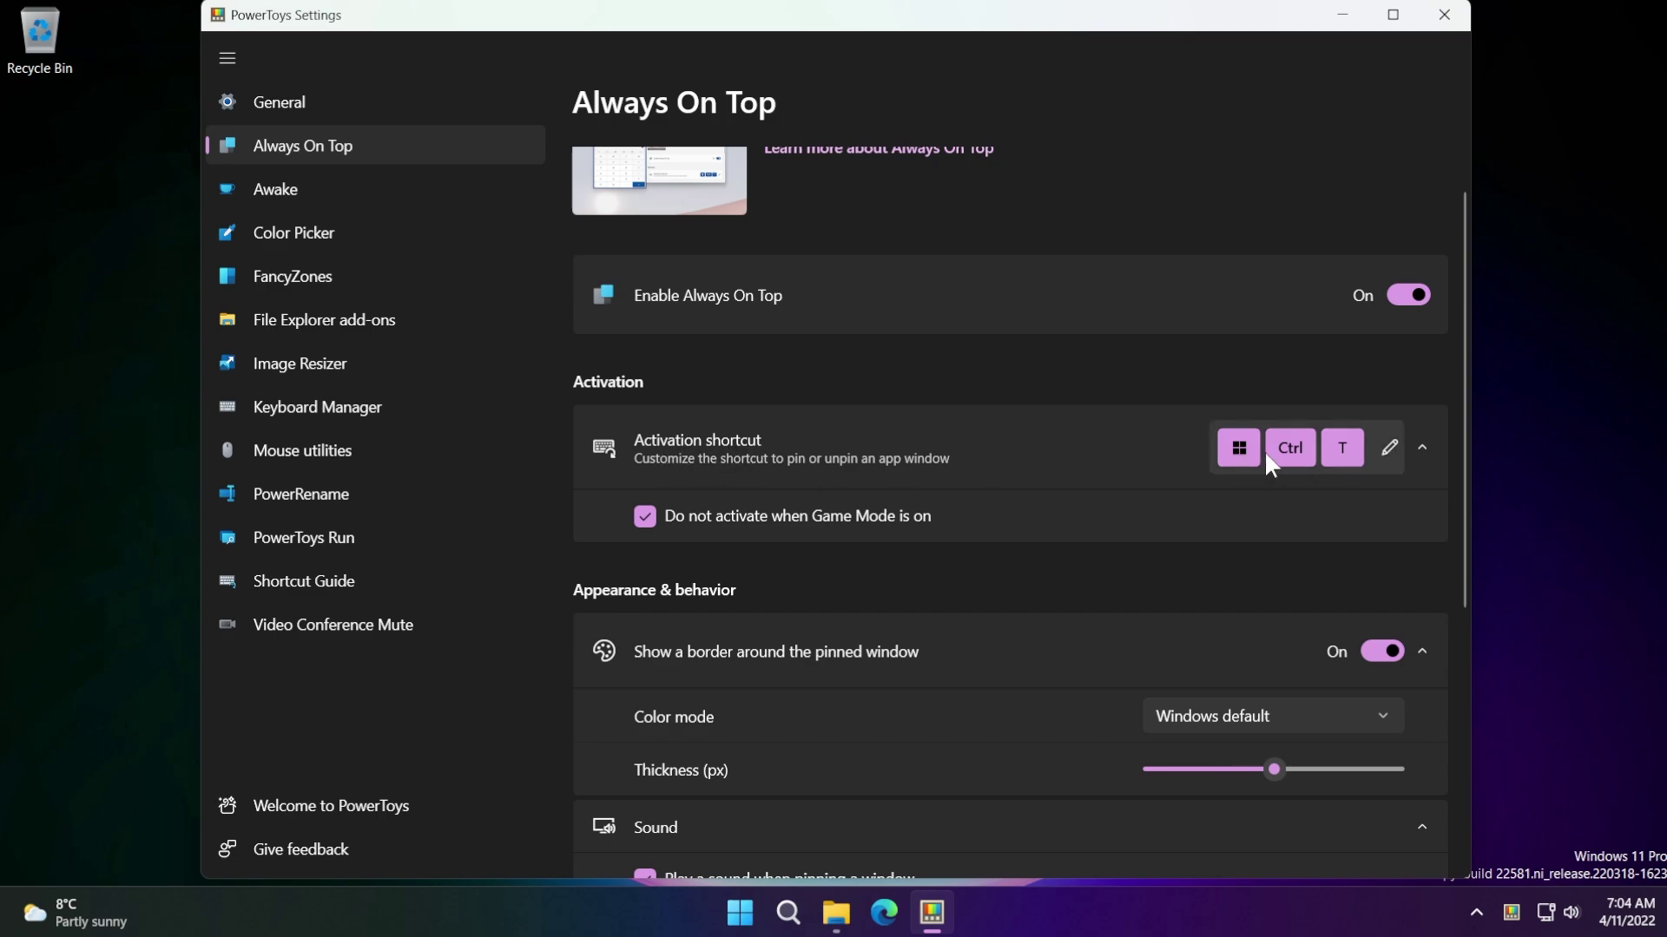
pyautogui.scroll(1, 862, 267)
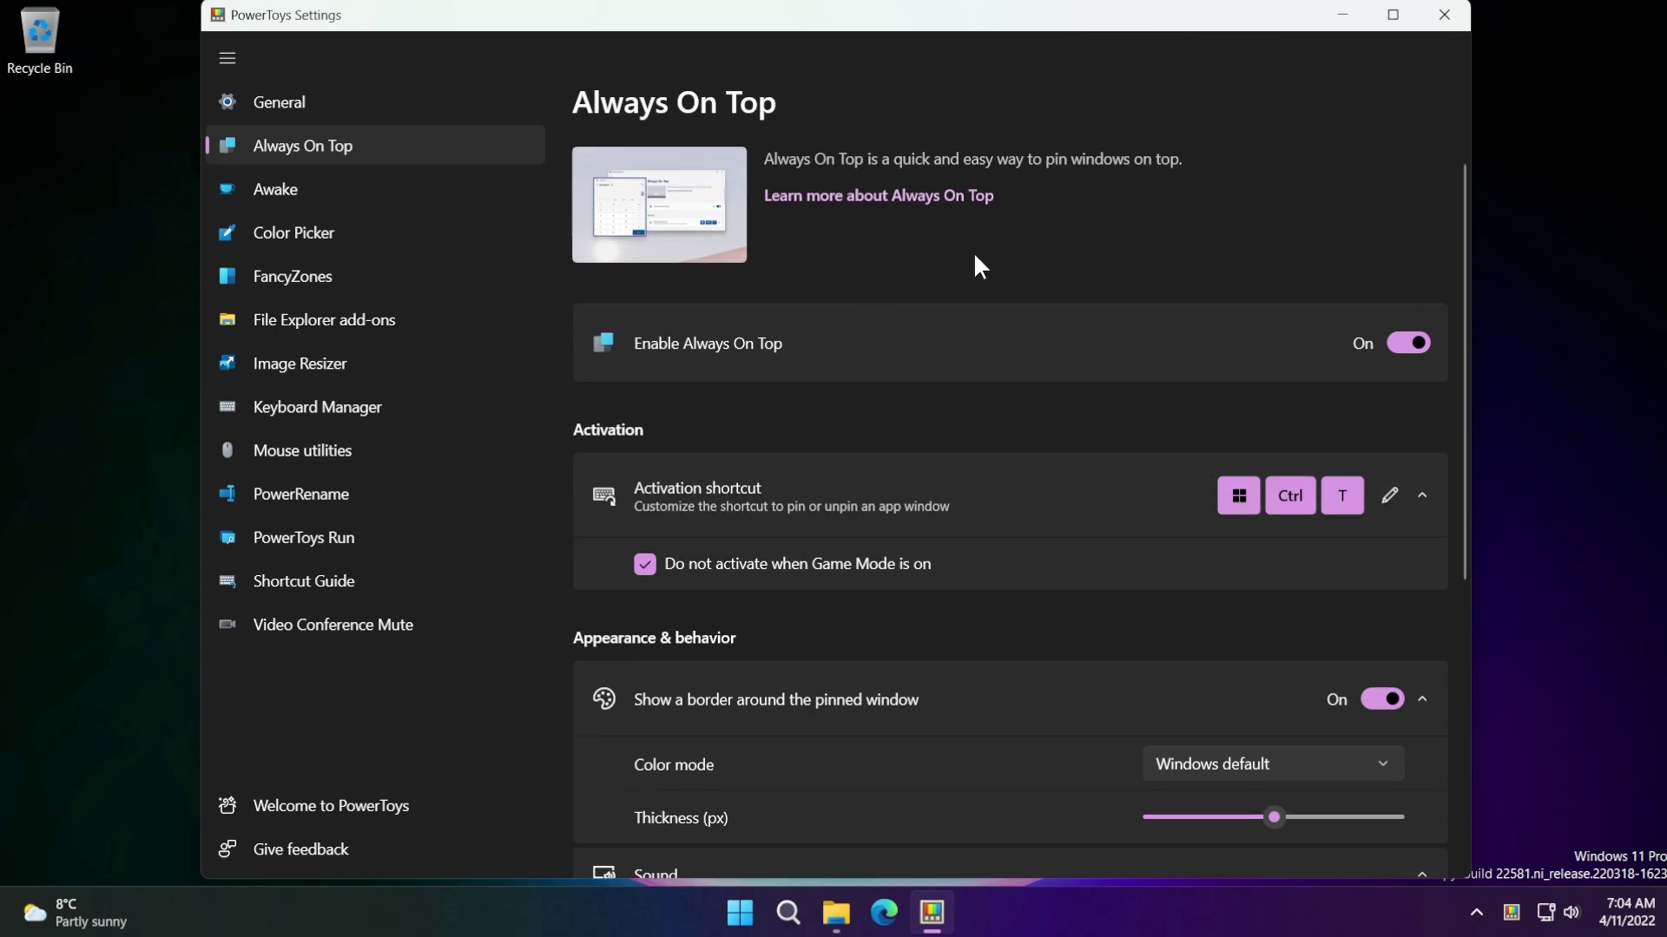
pyautogui.click(1388, 495)
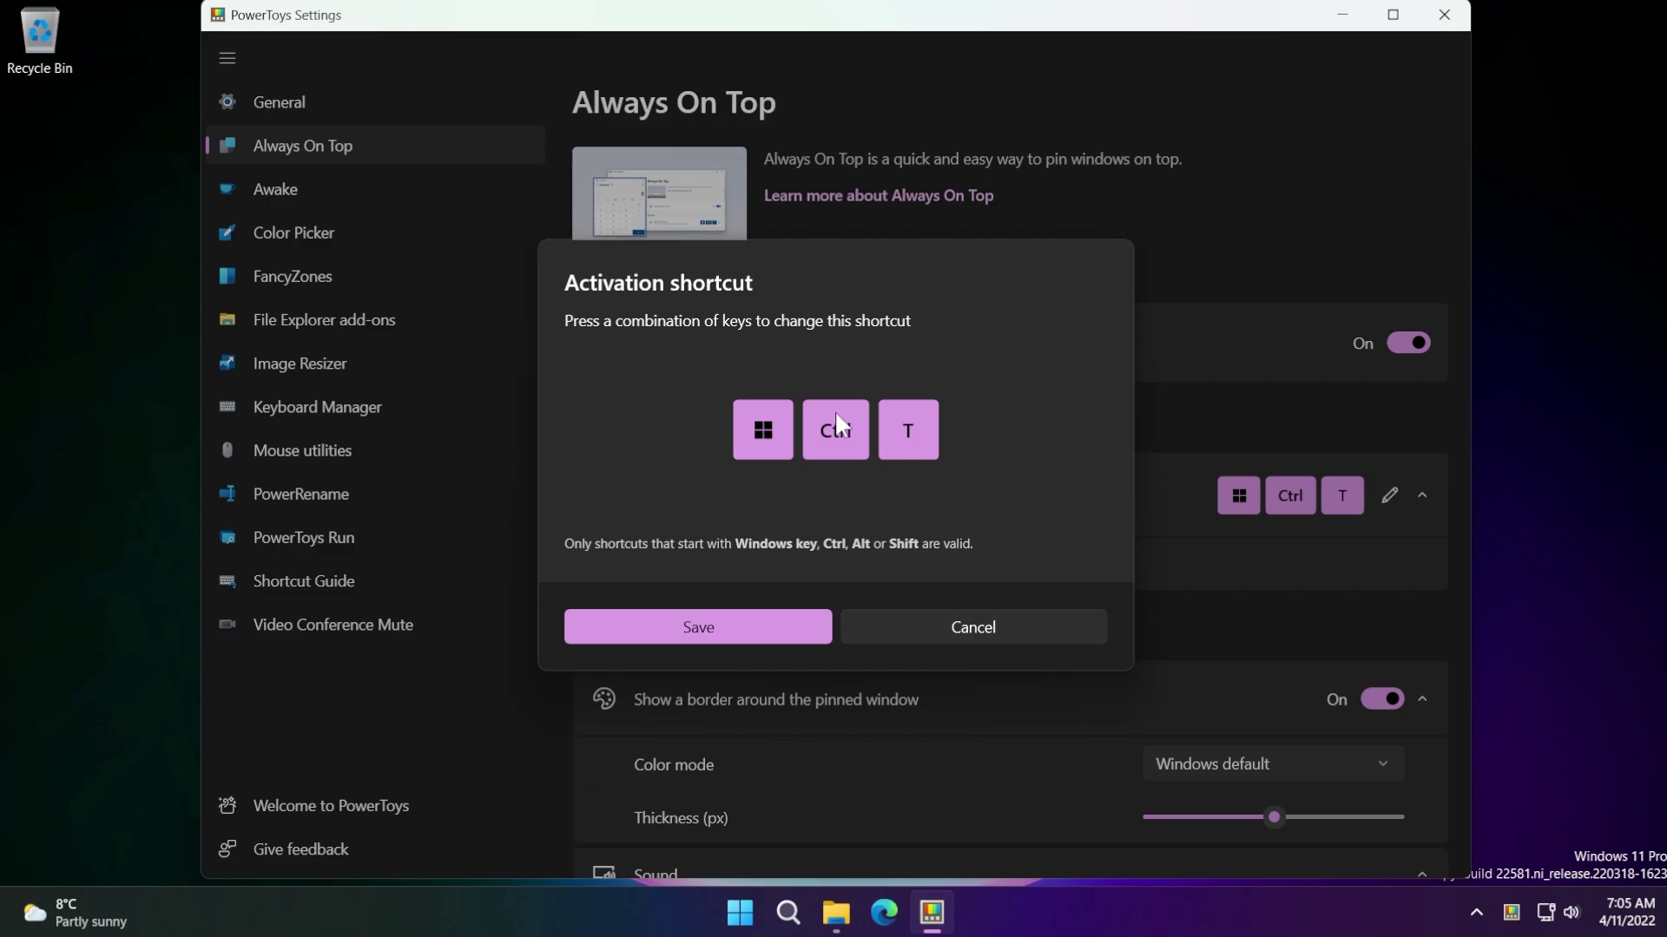
pyautogui.click(955, 625)
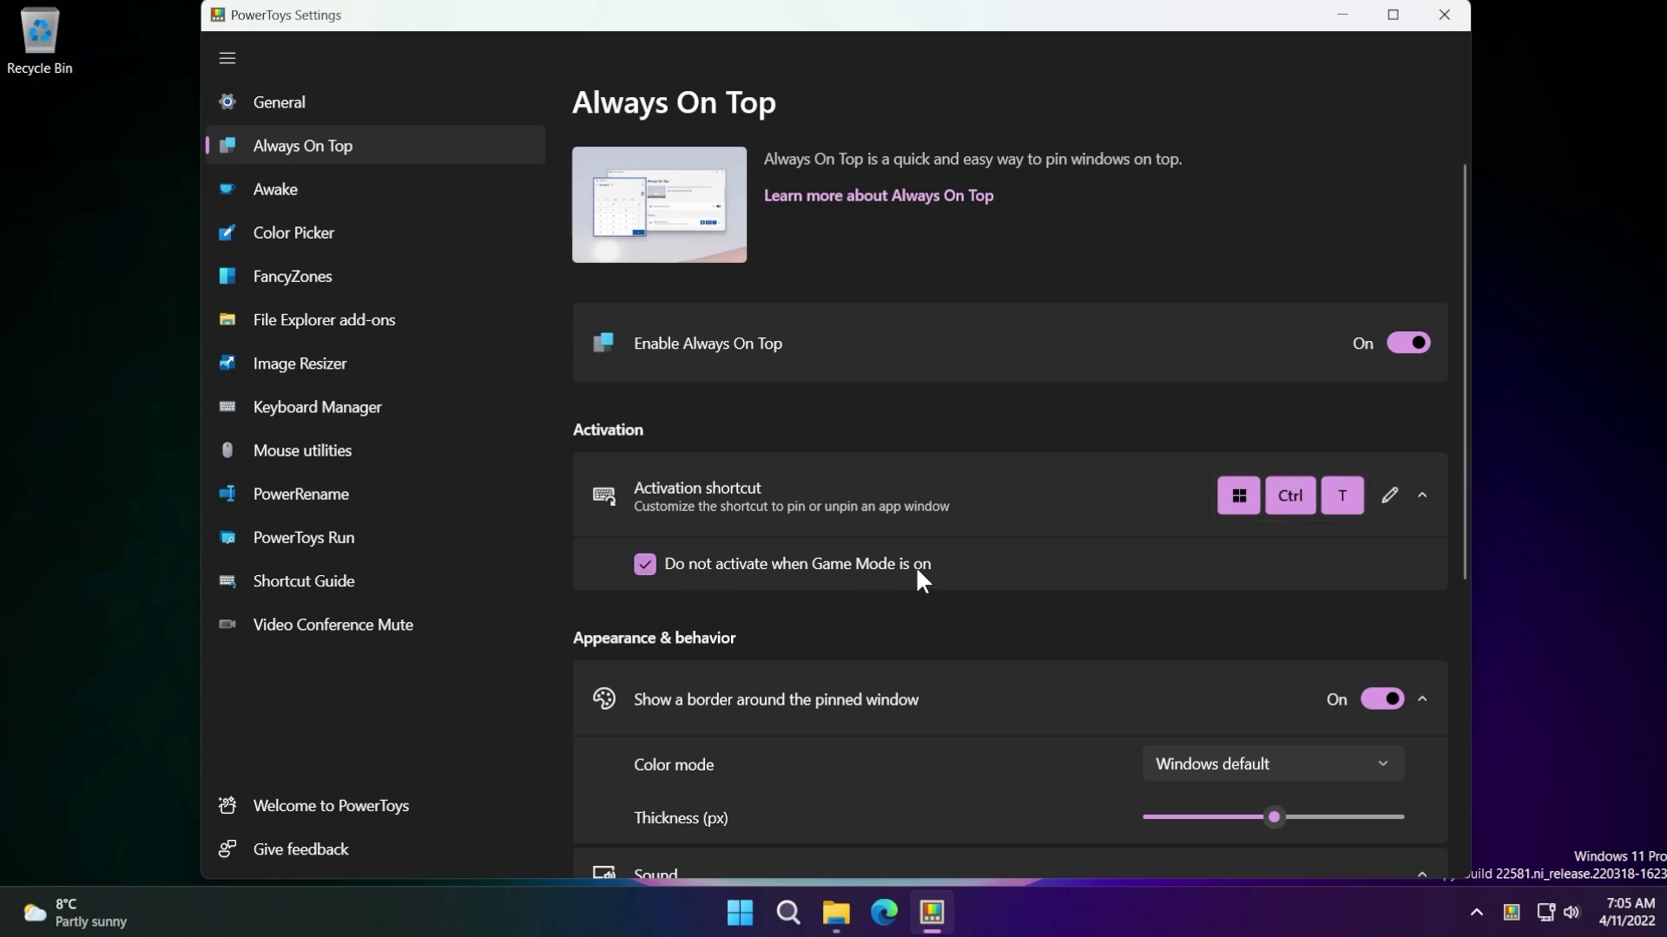
# Scroll through the Always On Top options and select the Excluded apps box
pyautogui.scroll(-3, 915, 566)
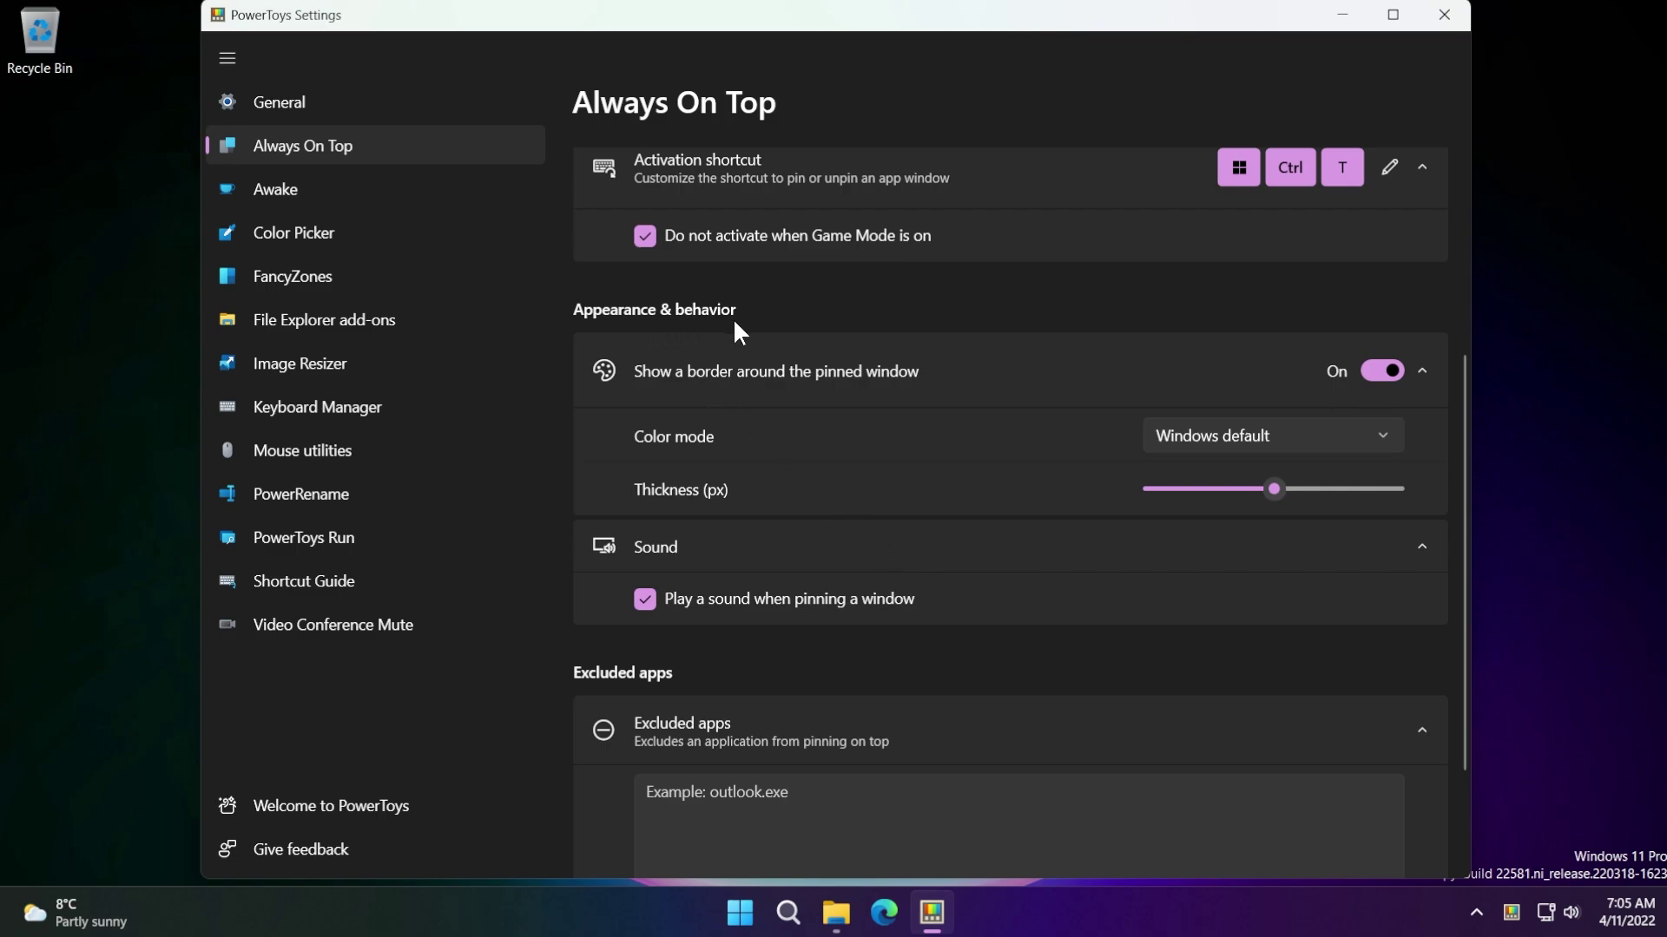
pyautogui.scroll(-1, 823, 451)
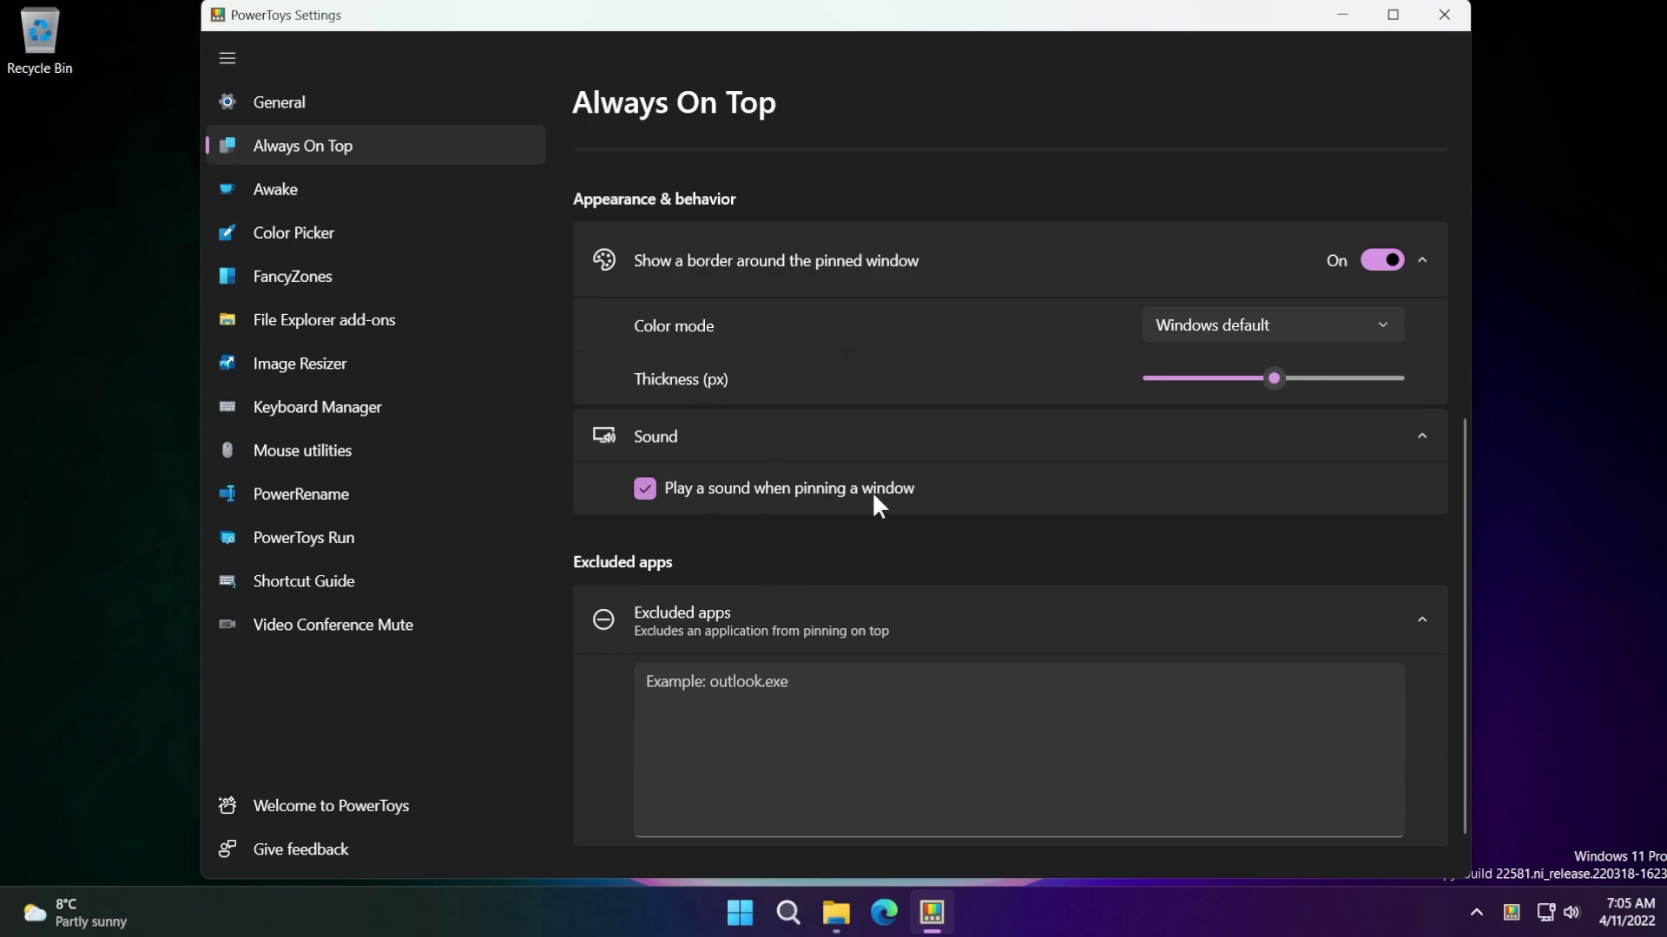
pyautogui.click(872, 712)
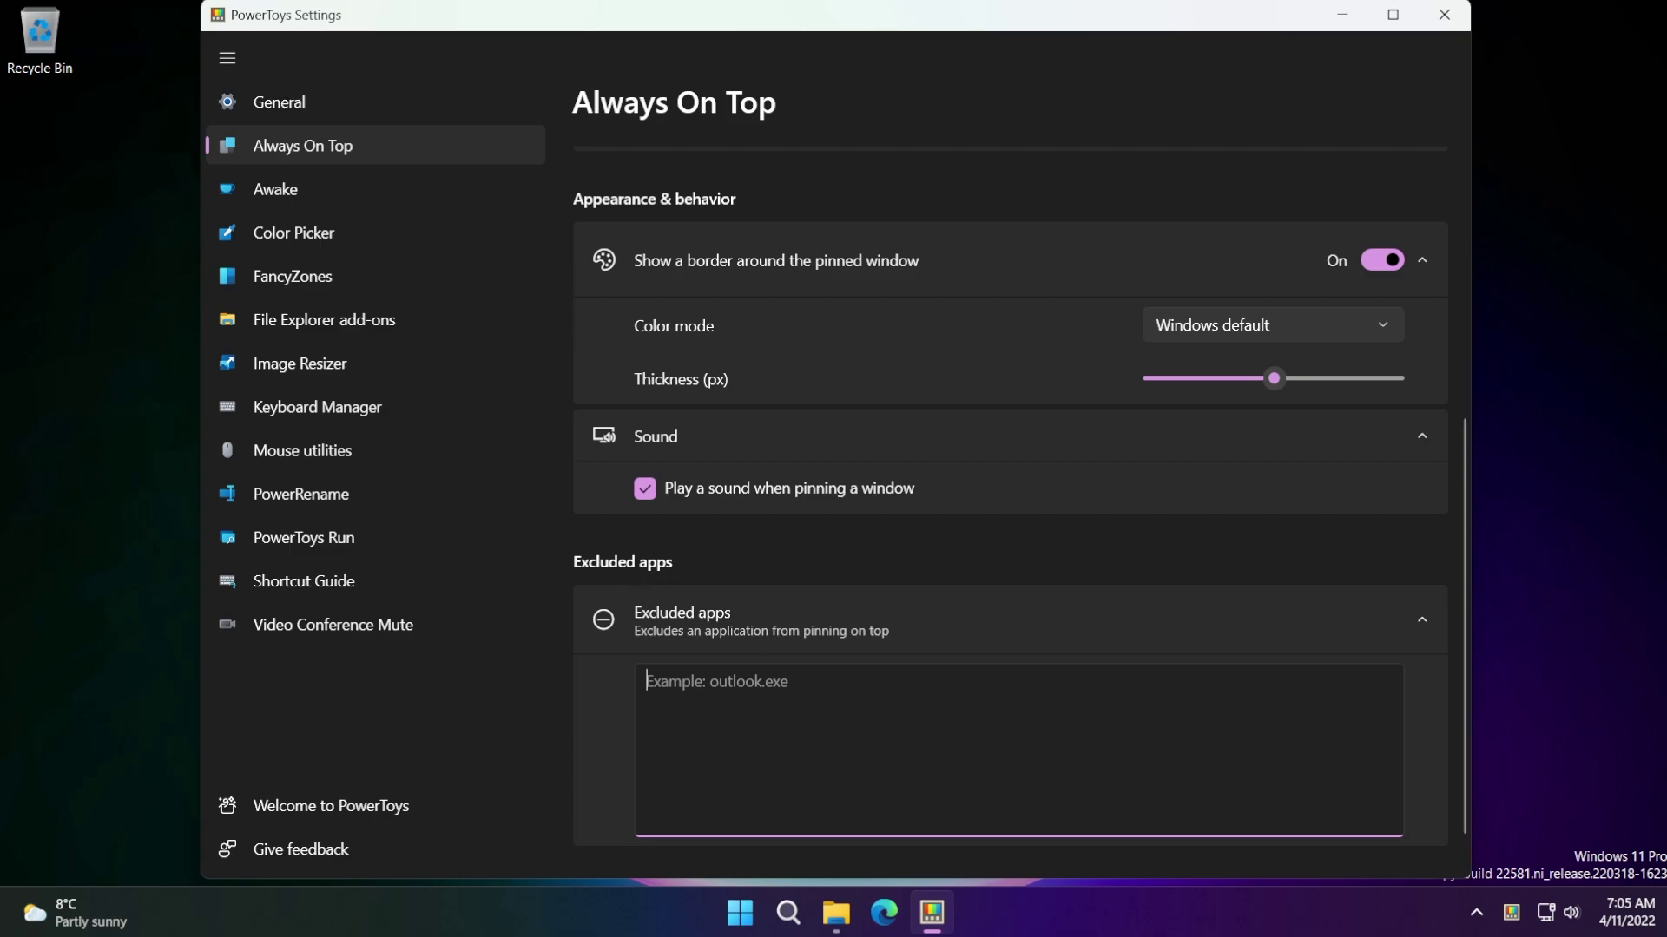
pyautogui.scroll(-1, 1019, 504)
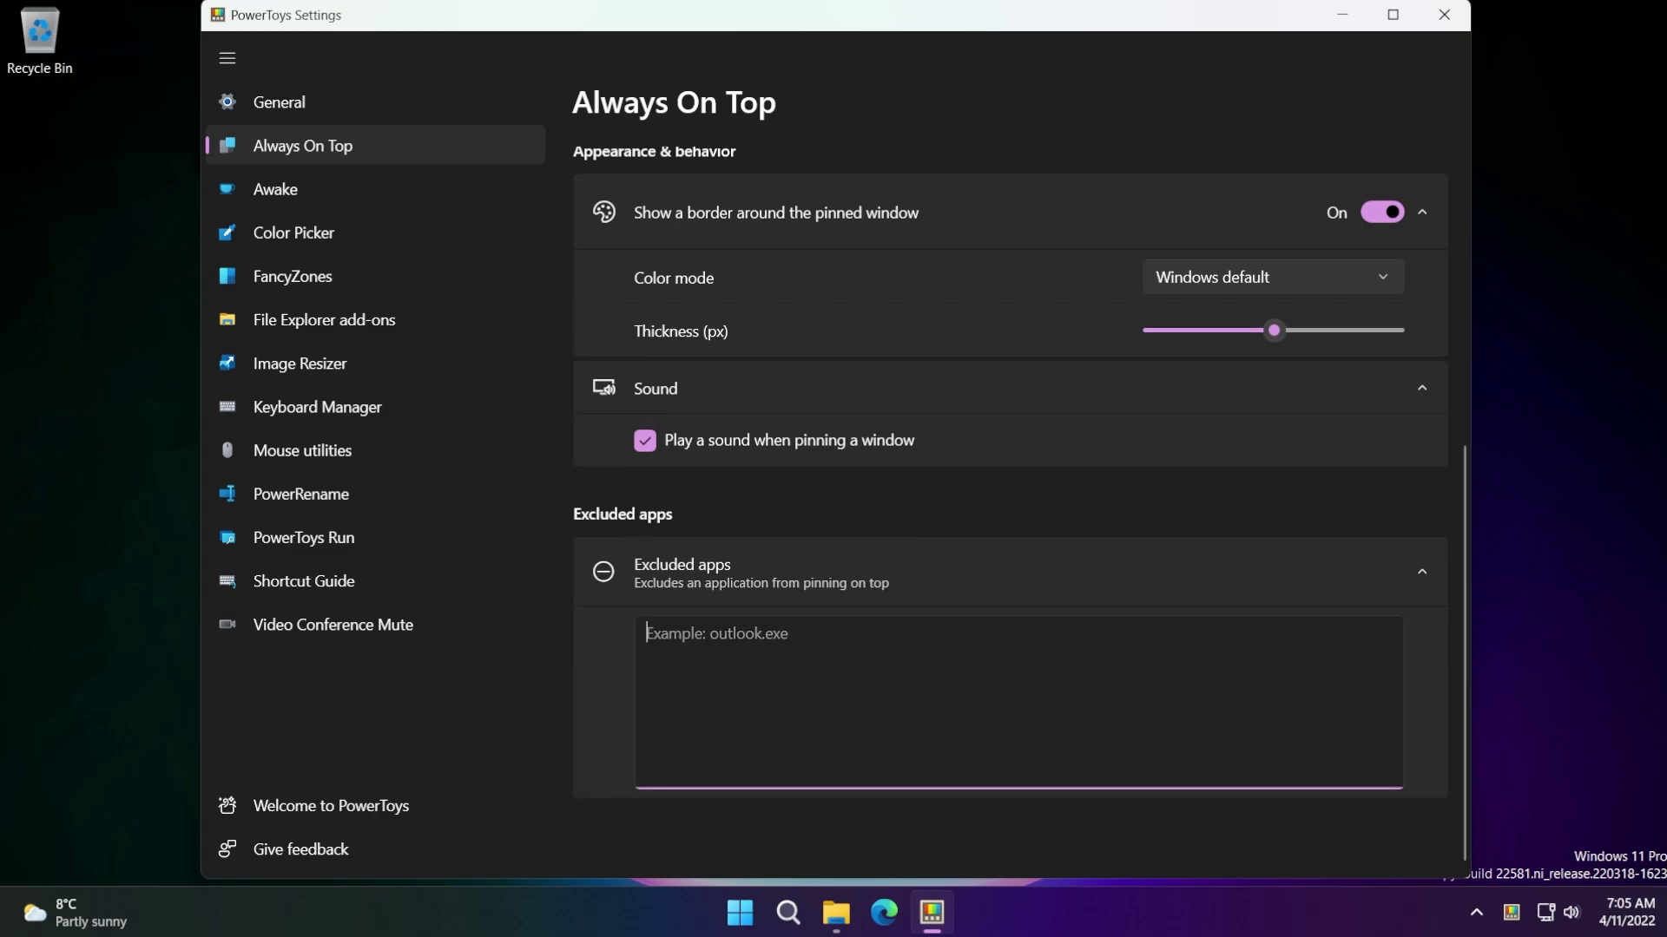
pyautogui.scroll(5, 882, 680)
# Open File Explorer, move it aside, and pin it on top with Win+Ctrl+T
pyautogui.press('super+e')
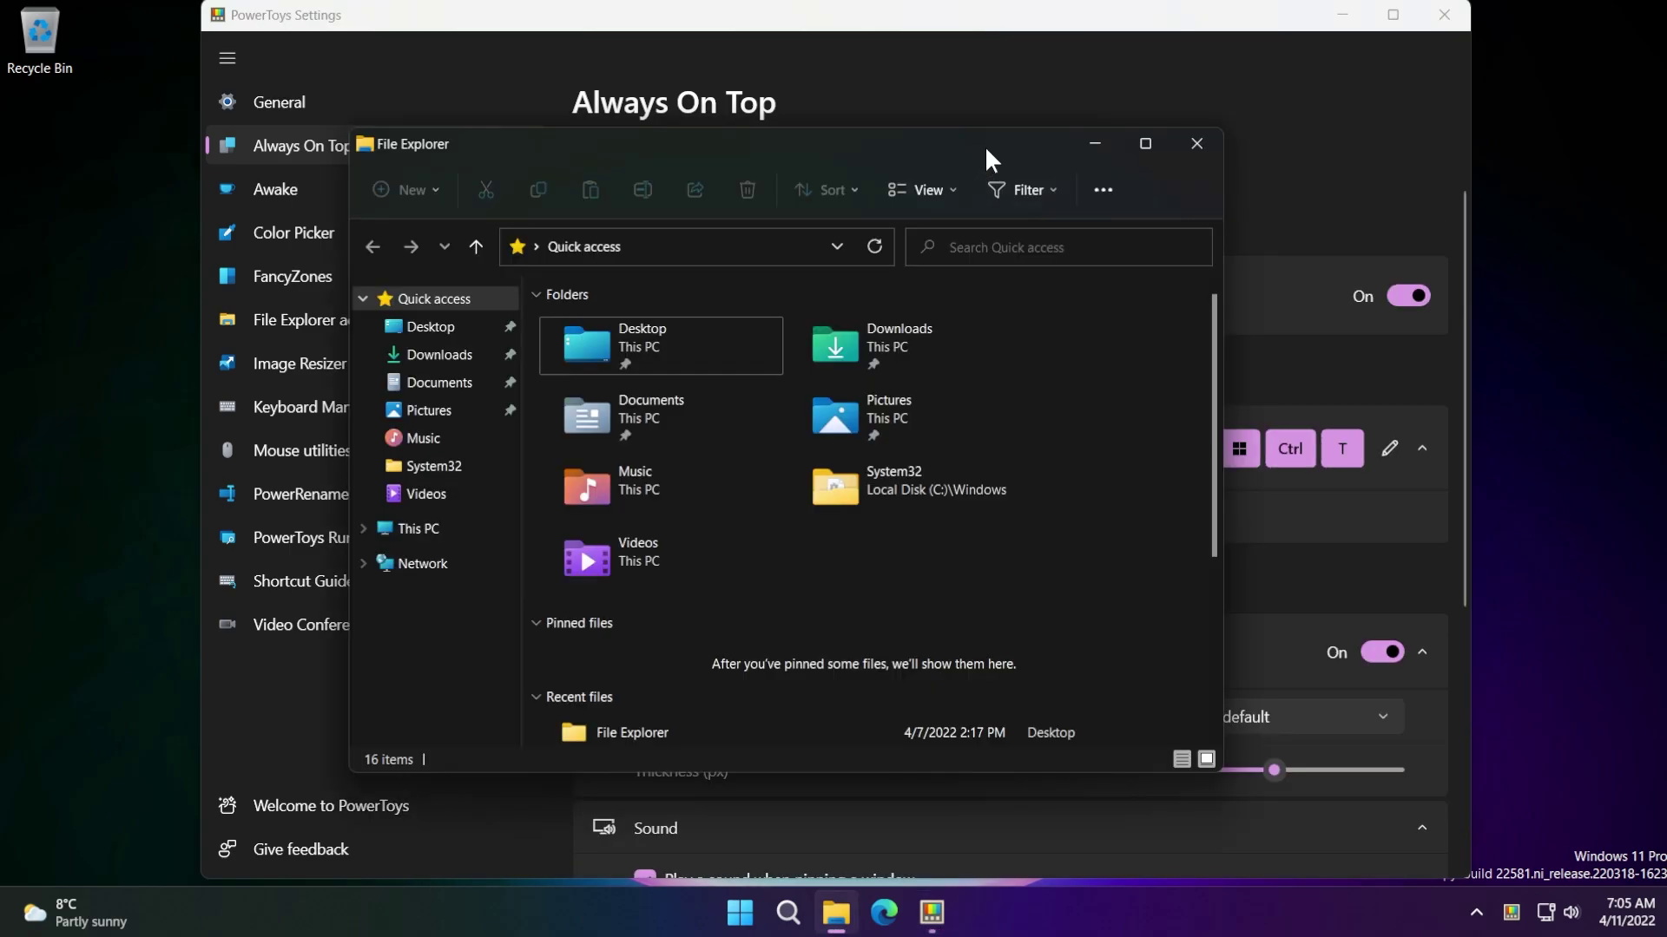
pyautogui.moveTo(984, 144); pyautogui.dragTo(852, 149)
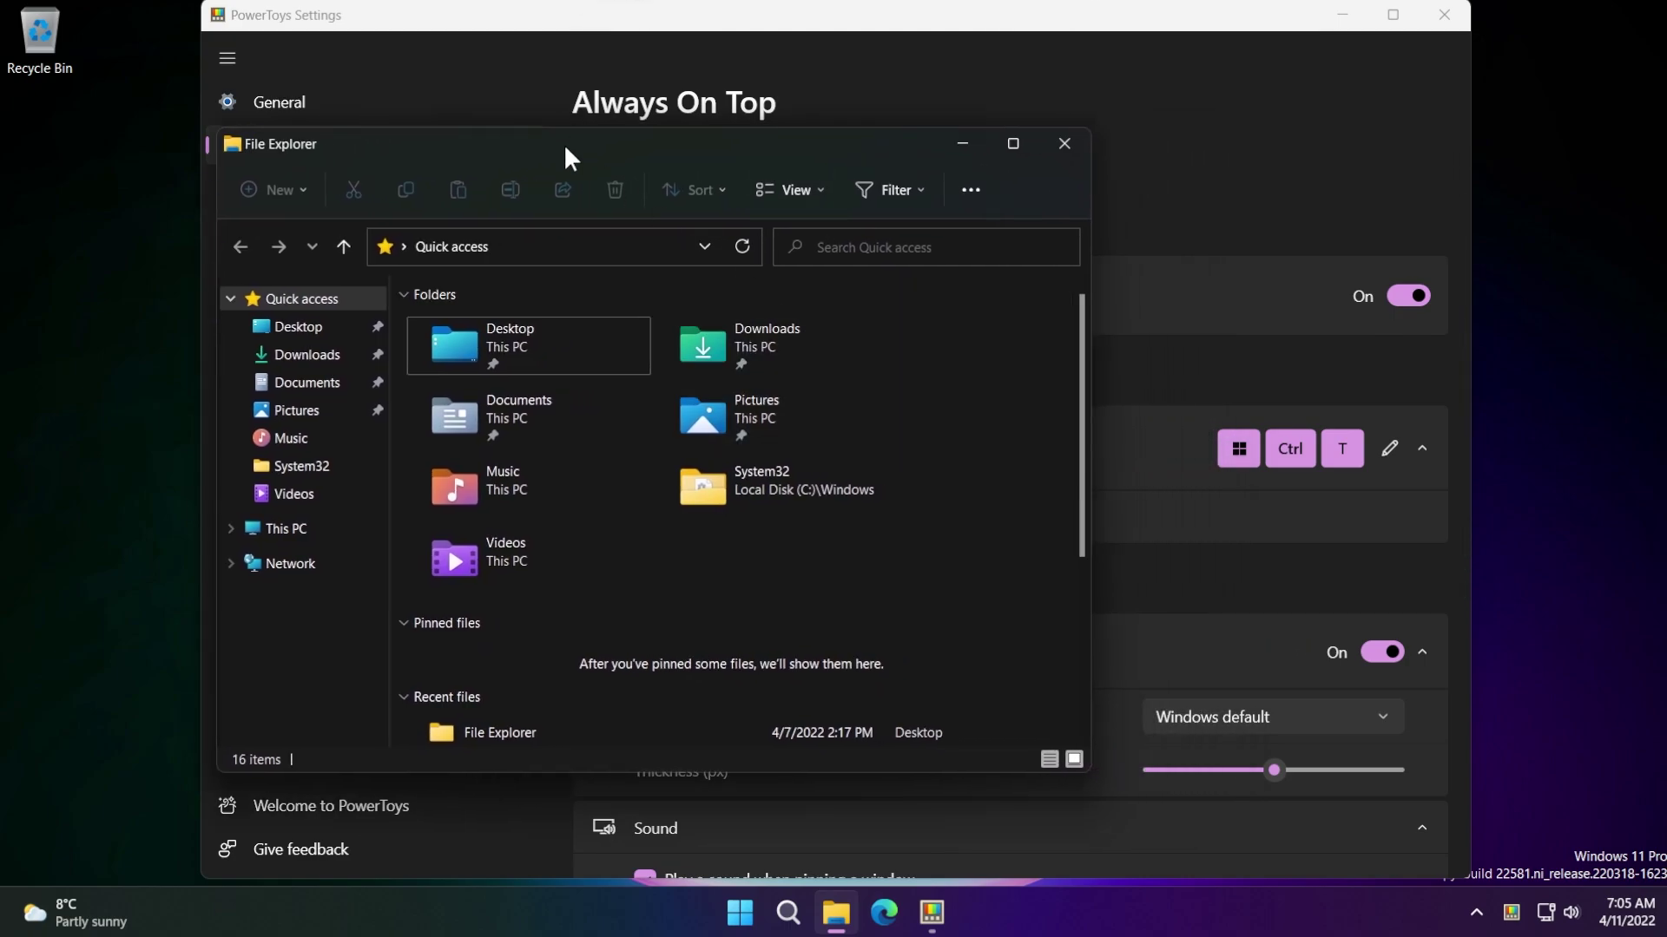
pyautogui.press('super+ctrl+t')
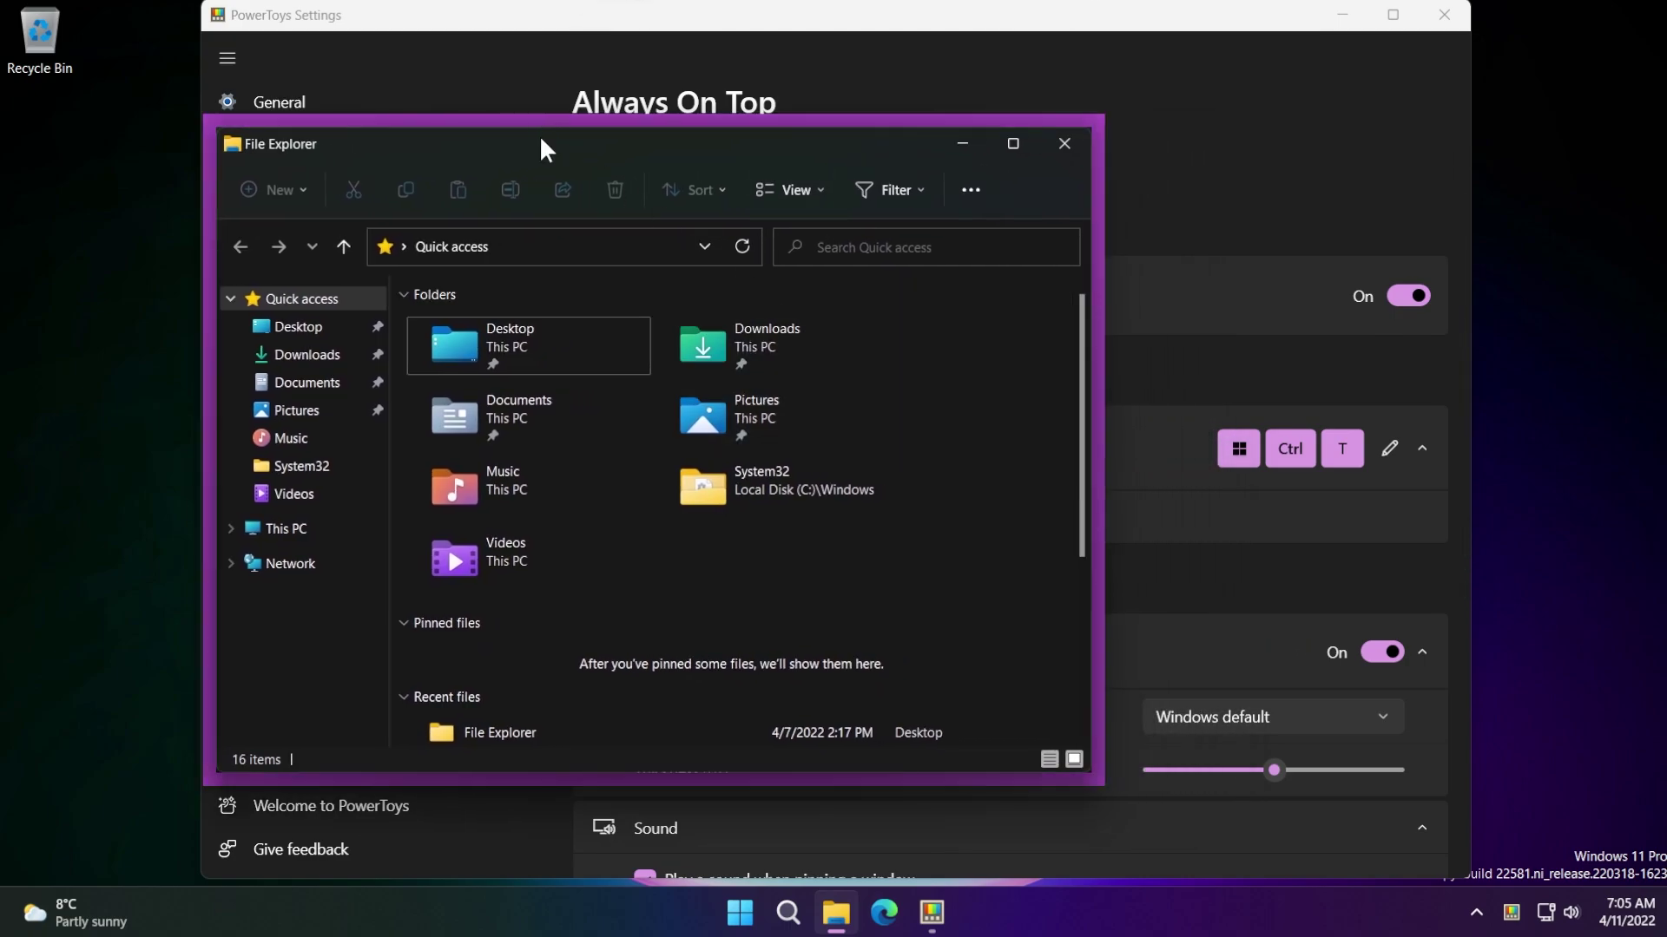
# Thin the pinned-window border with the Thickness slider, then show the Awake settings
pyautogui.moveTo(540, 139); pyautogui.dragTo(378, 136)
pyautogui.scroll(1, 1139, 406)
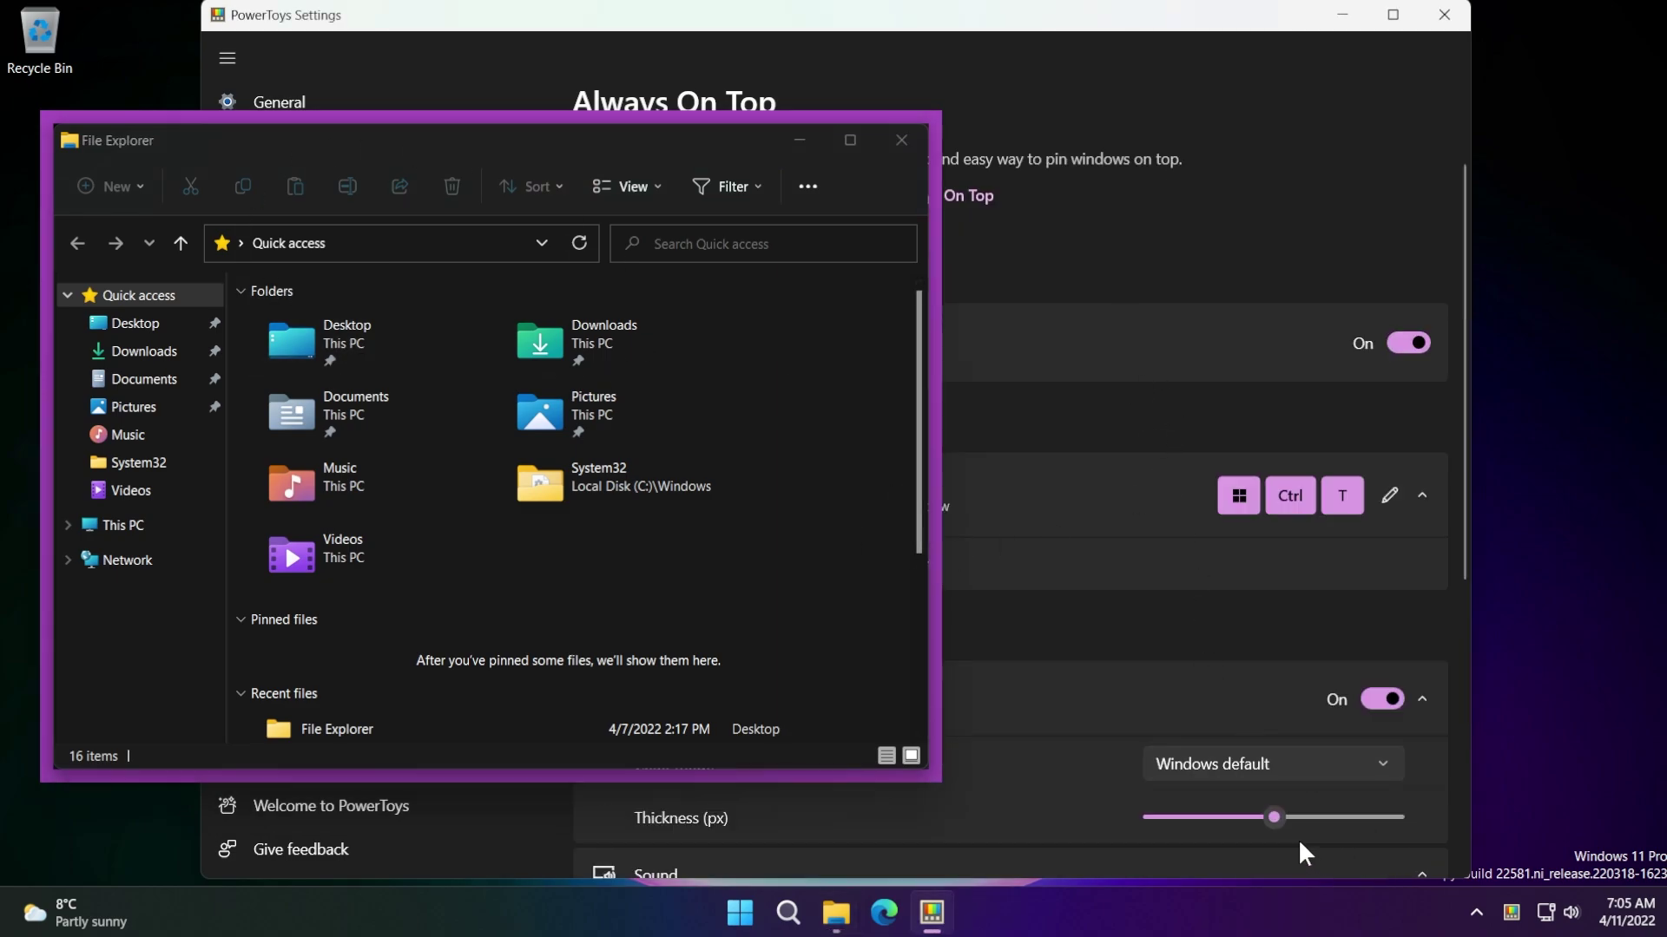
pyautogui.moveTo(1273, 817); pyautogui.dragTo(1206, 832)
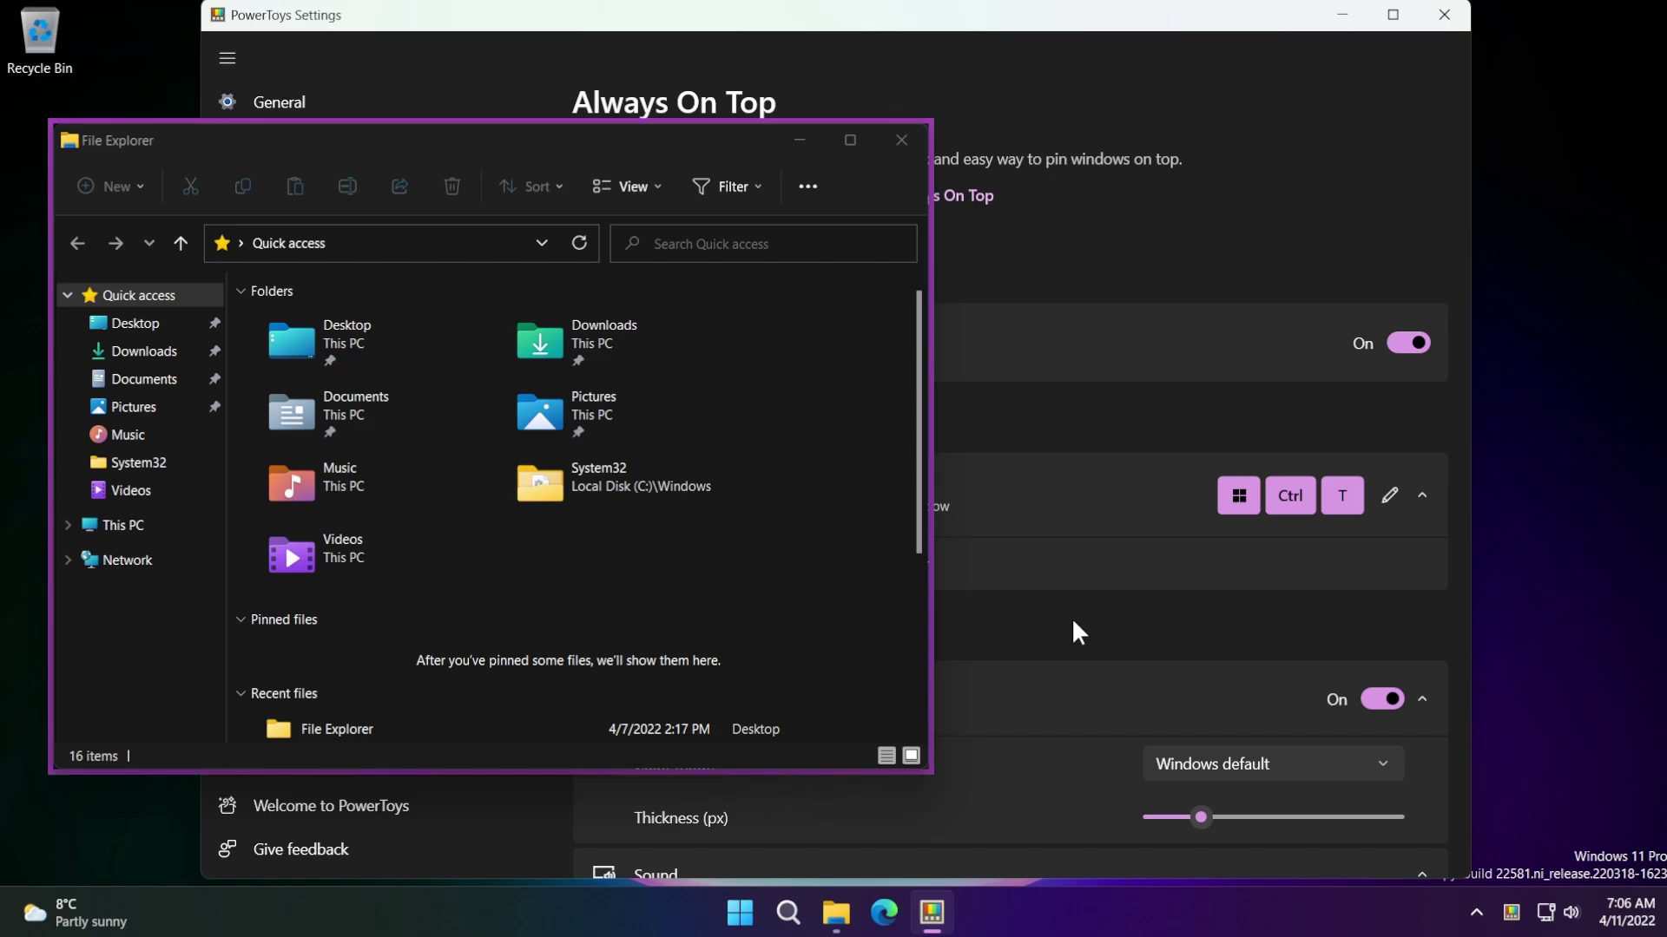
pyautogui.click(312, 200)
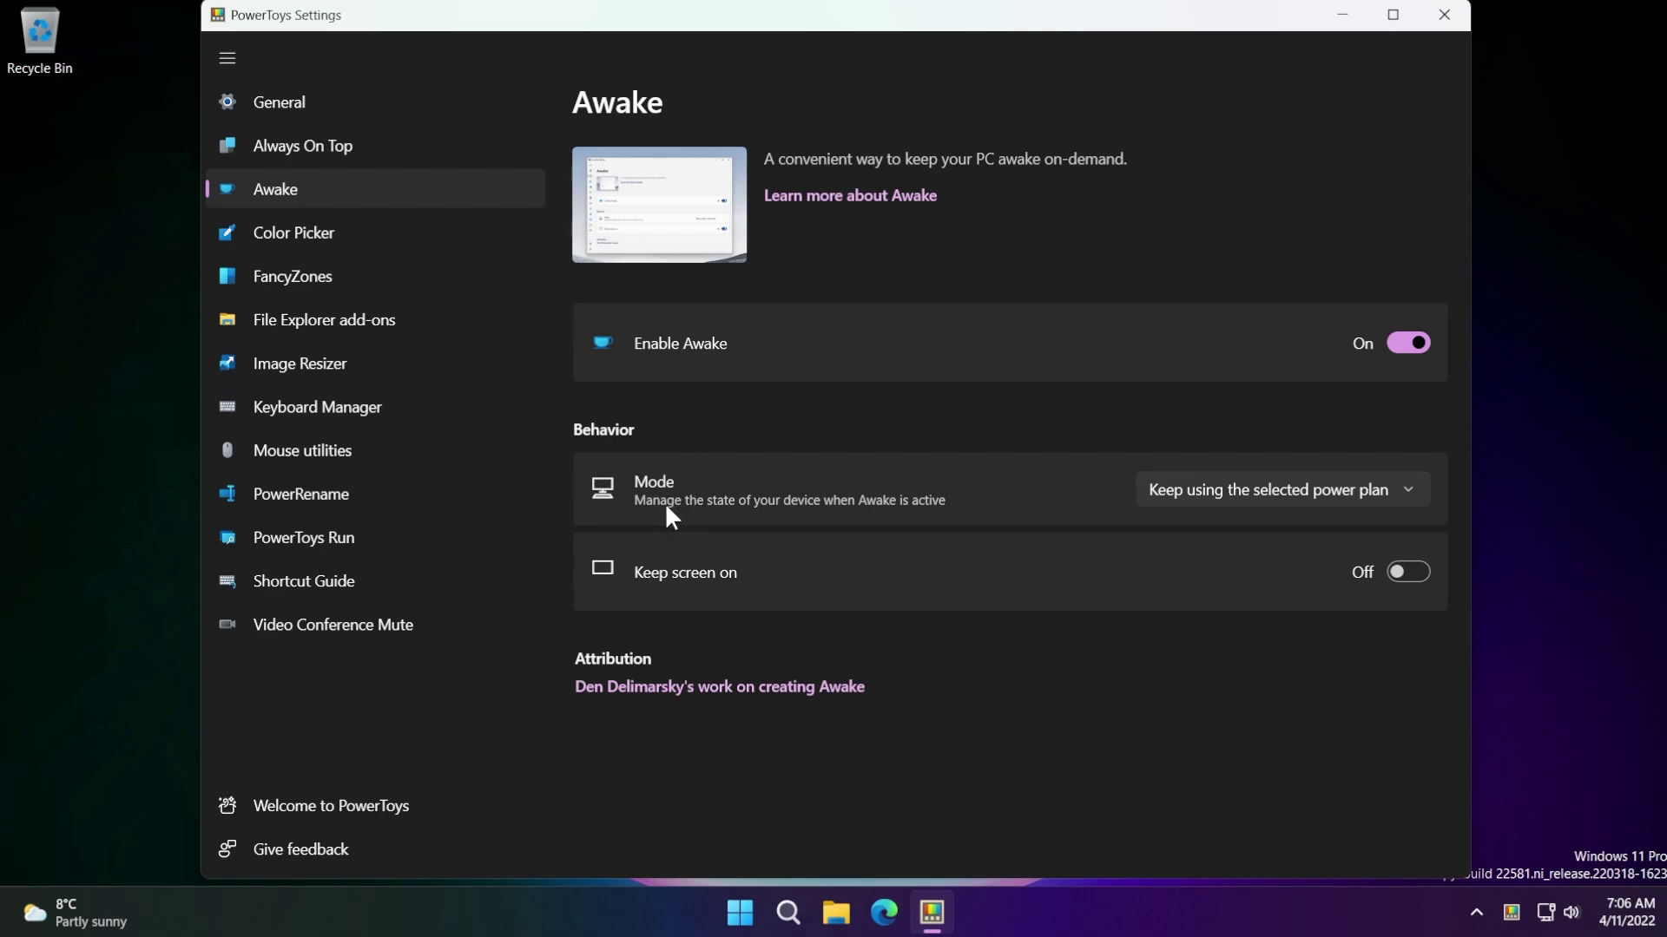
pyautogui.click(1332, 494)
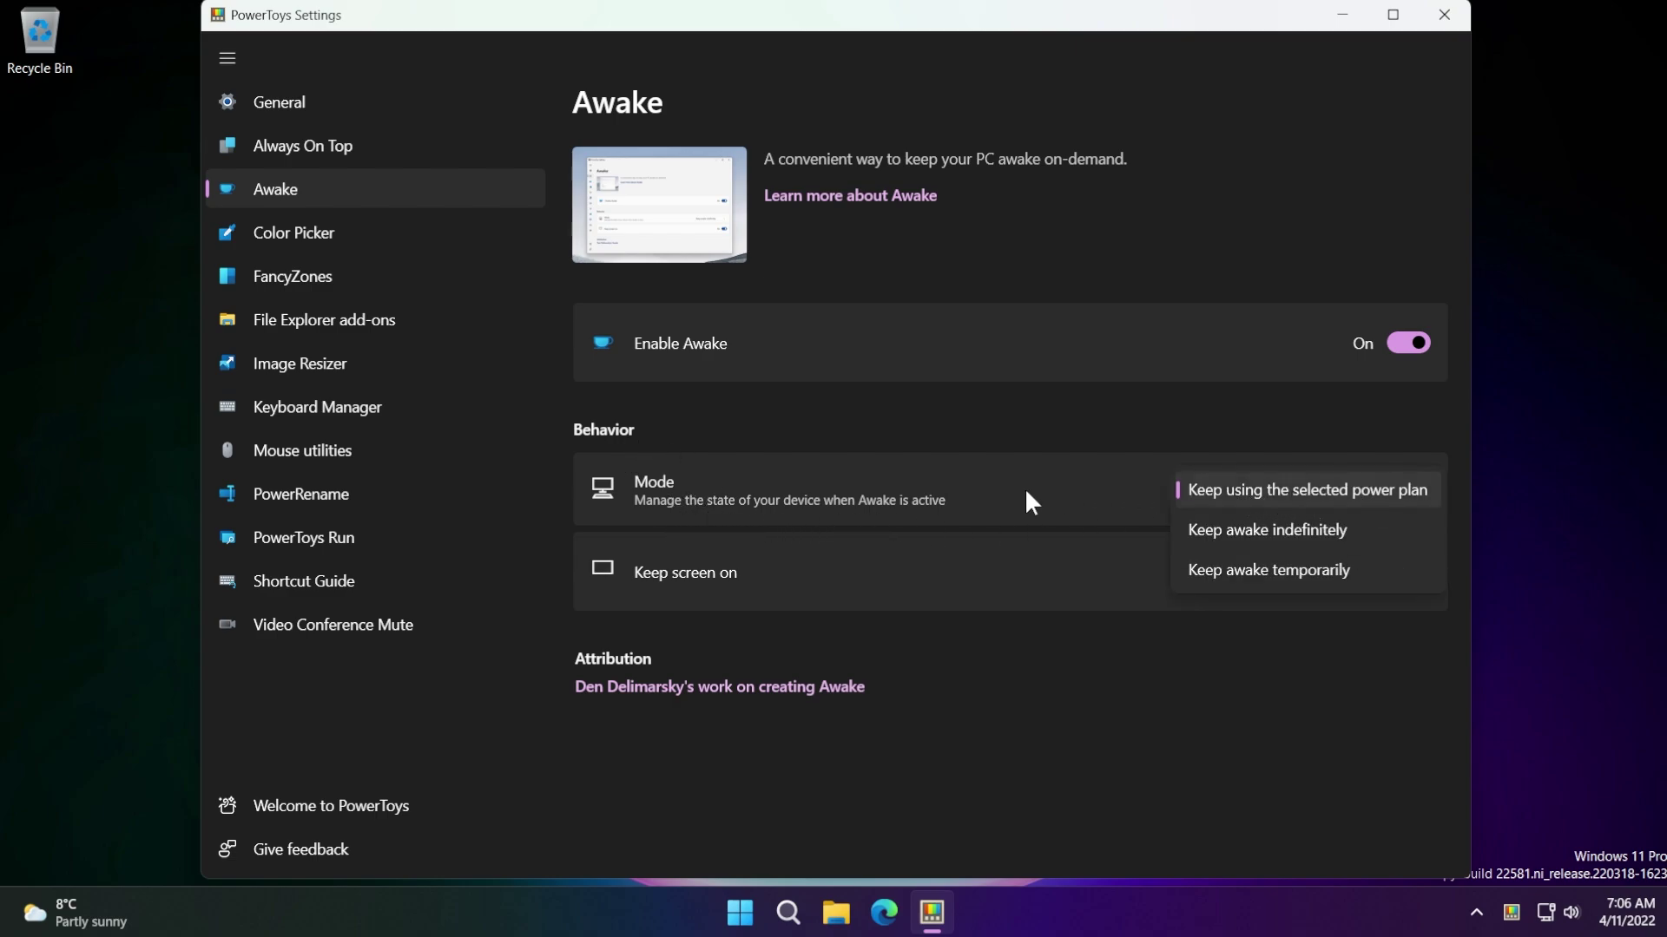
pyautogui.click(1019, 438)
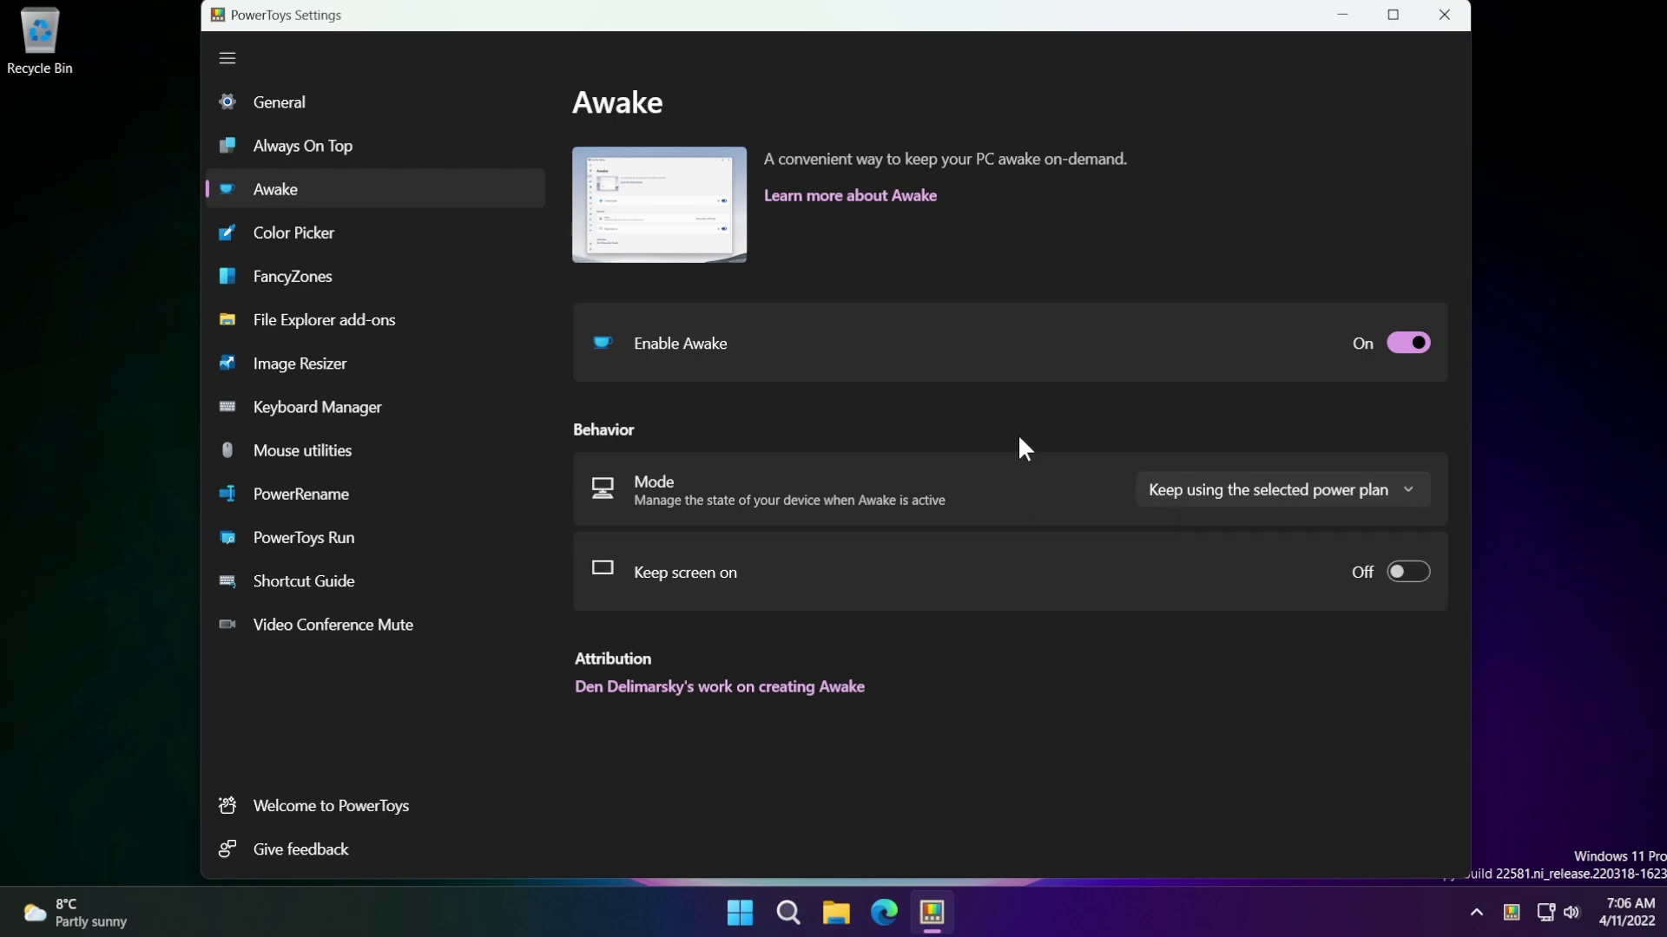
pyautogui.click(1396, 574)
pyautogui.click(297, 234)
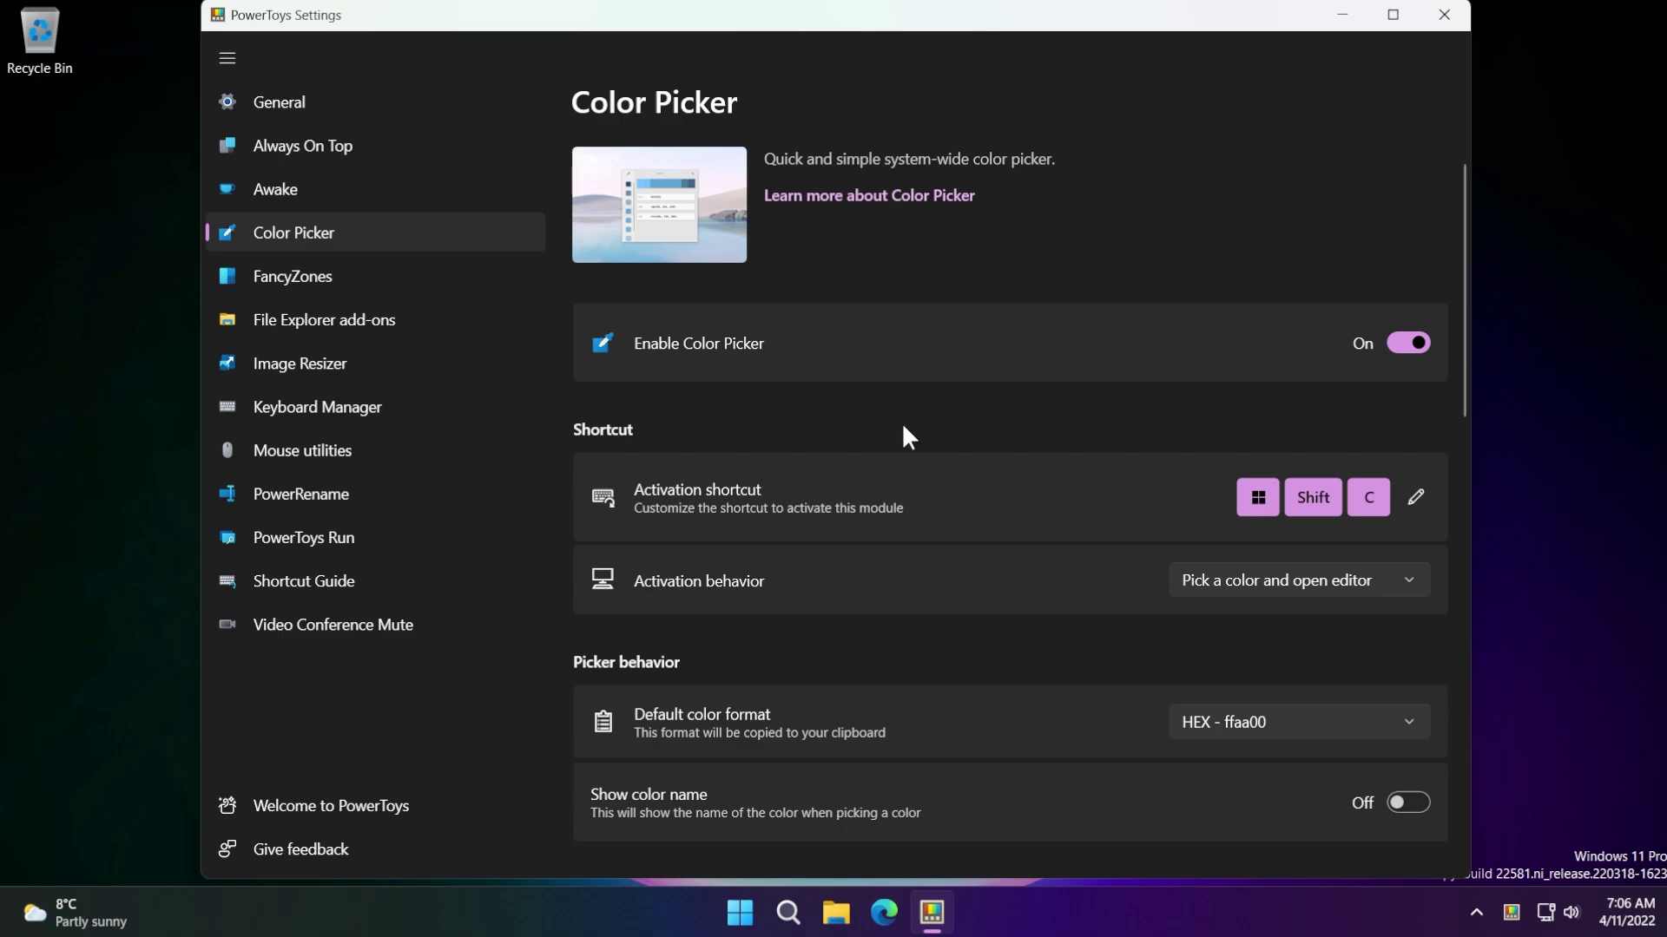
# Scroll the Color Picker settings, then launch the picker from the desktop with Win+Shift+C
pyautogui.scroll(-10, 901, 422)
pyautogui.scroll(8, 901, 422)
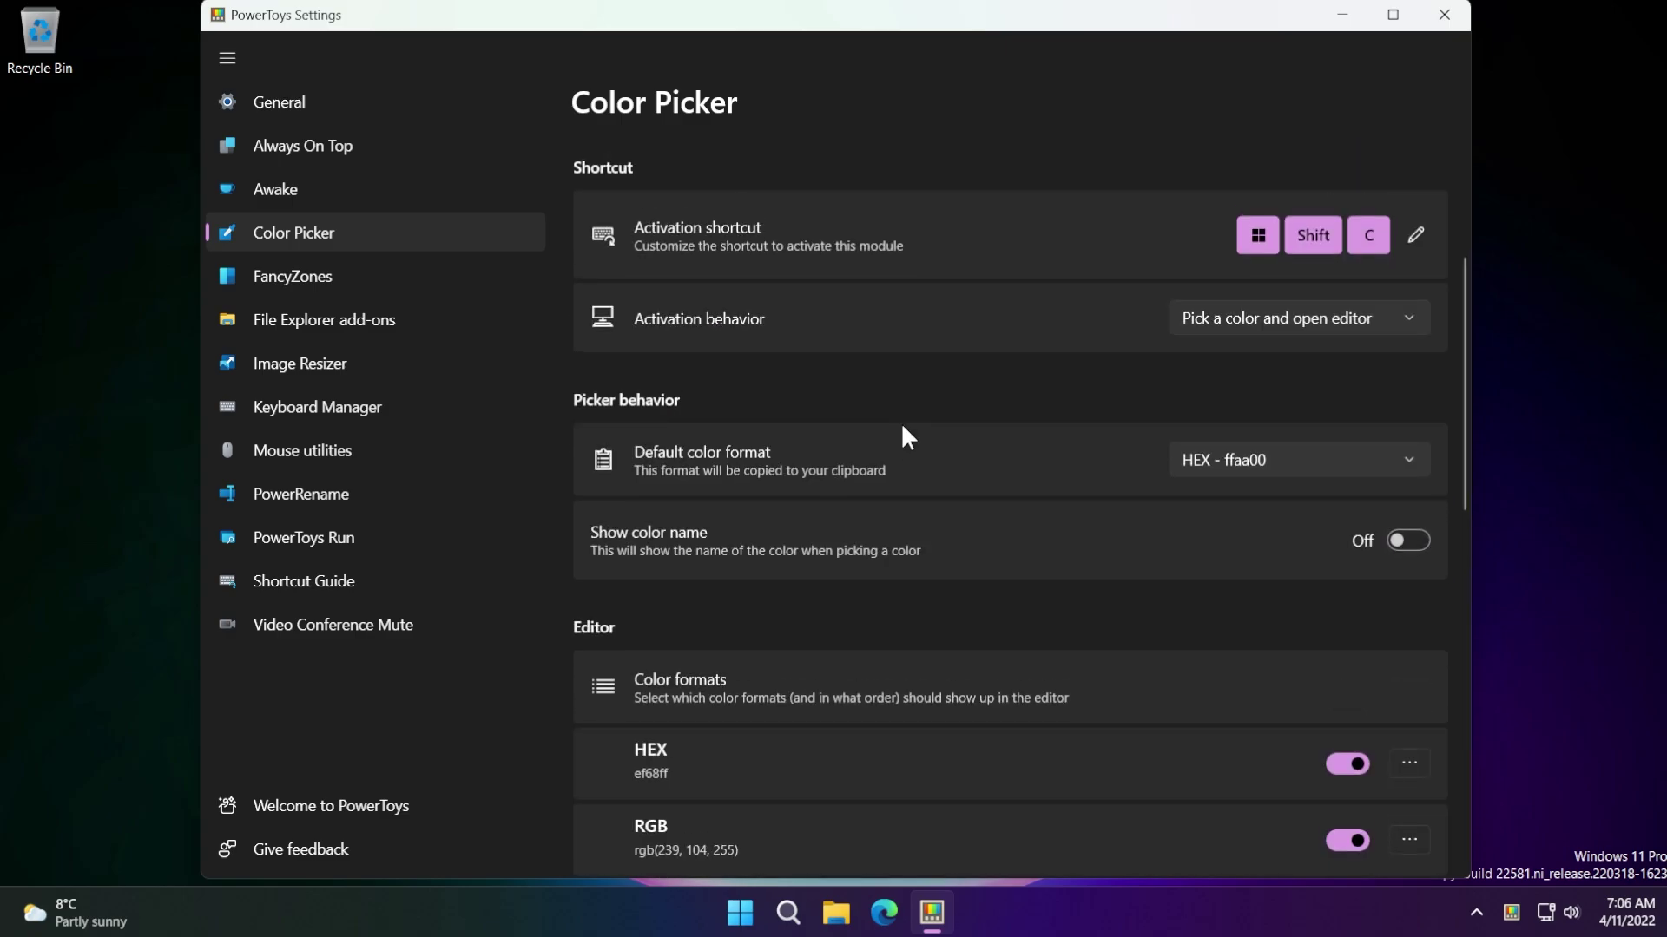
pyautogui.scroll(3, 769, 565)
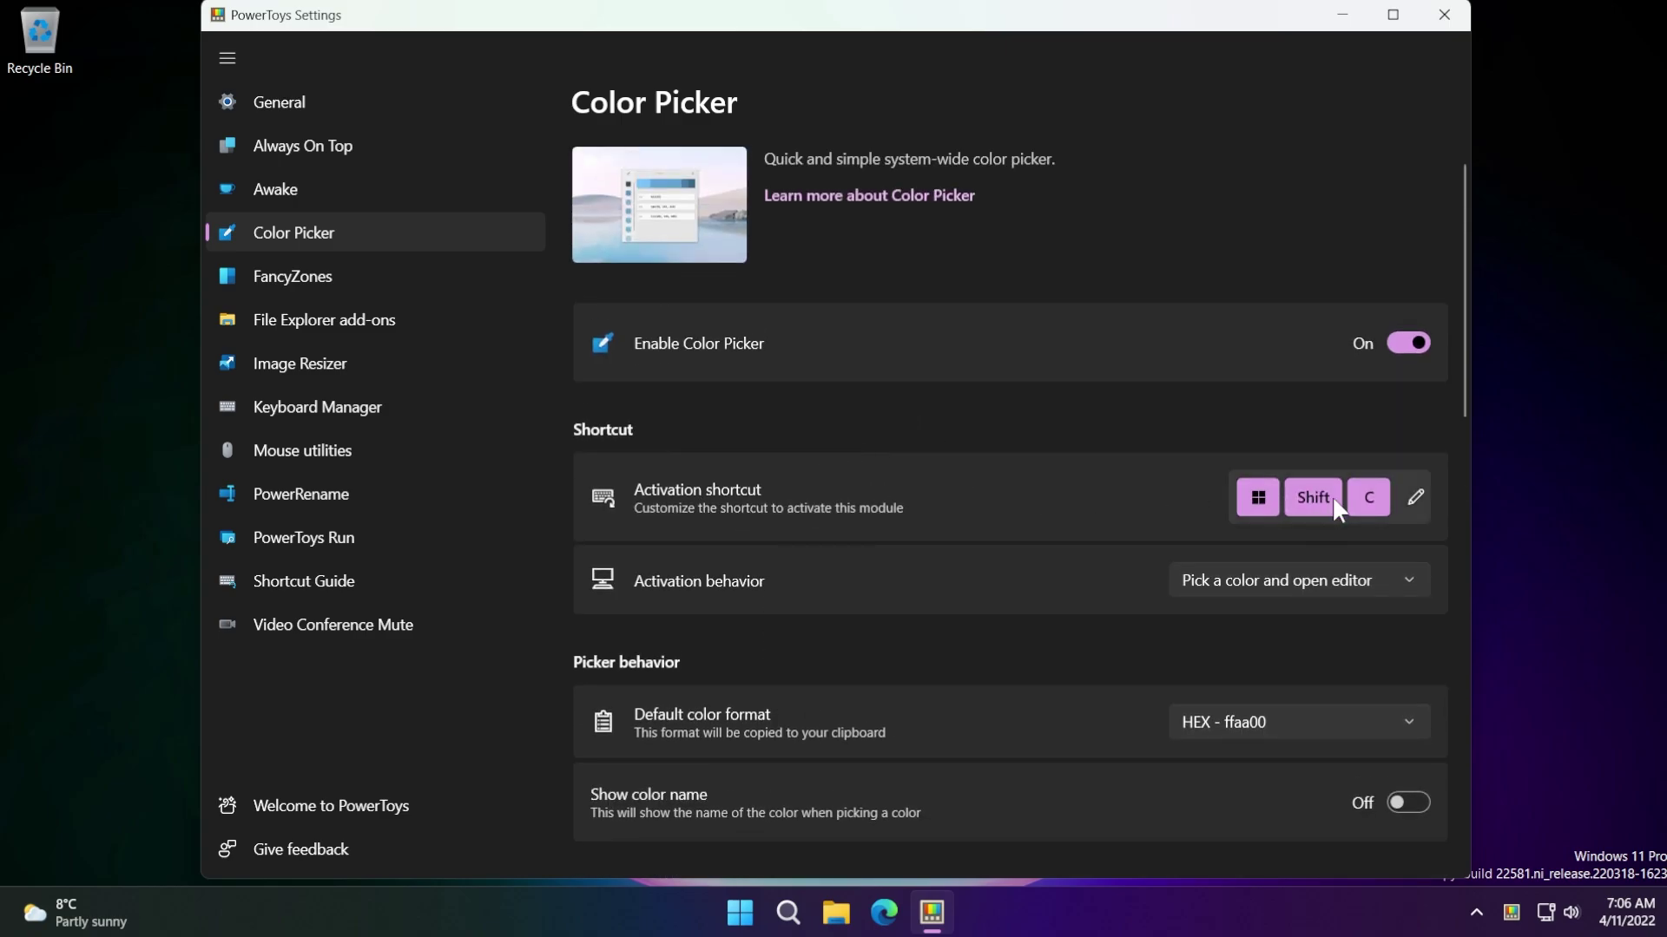
pyautogui.click(1549, 507)
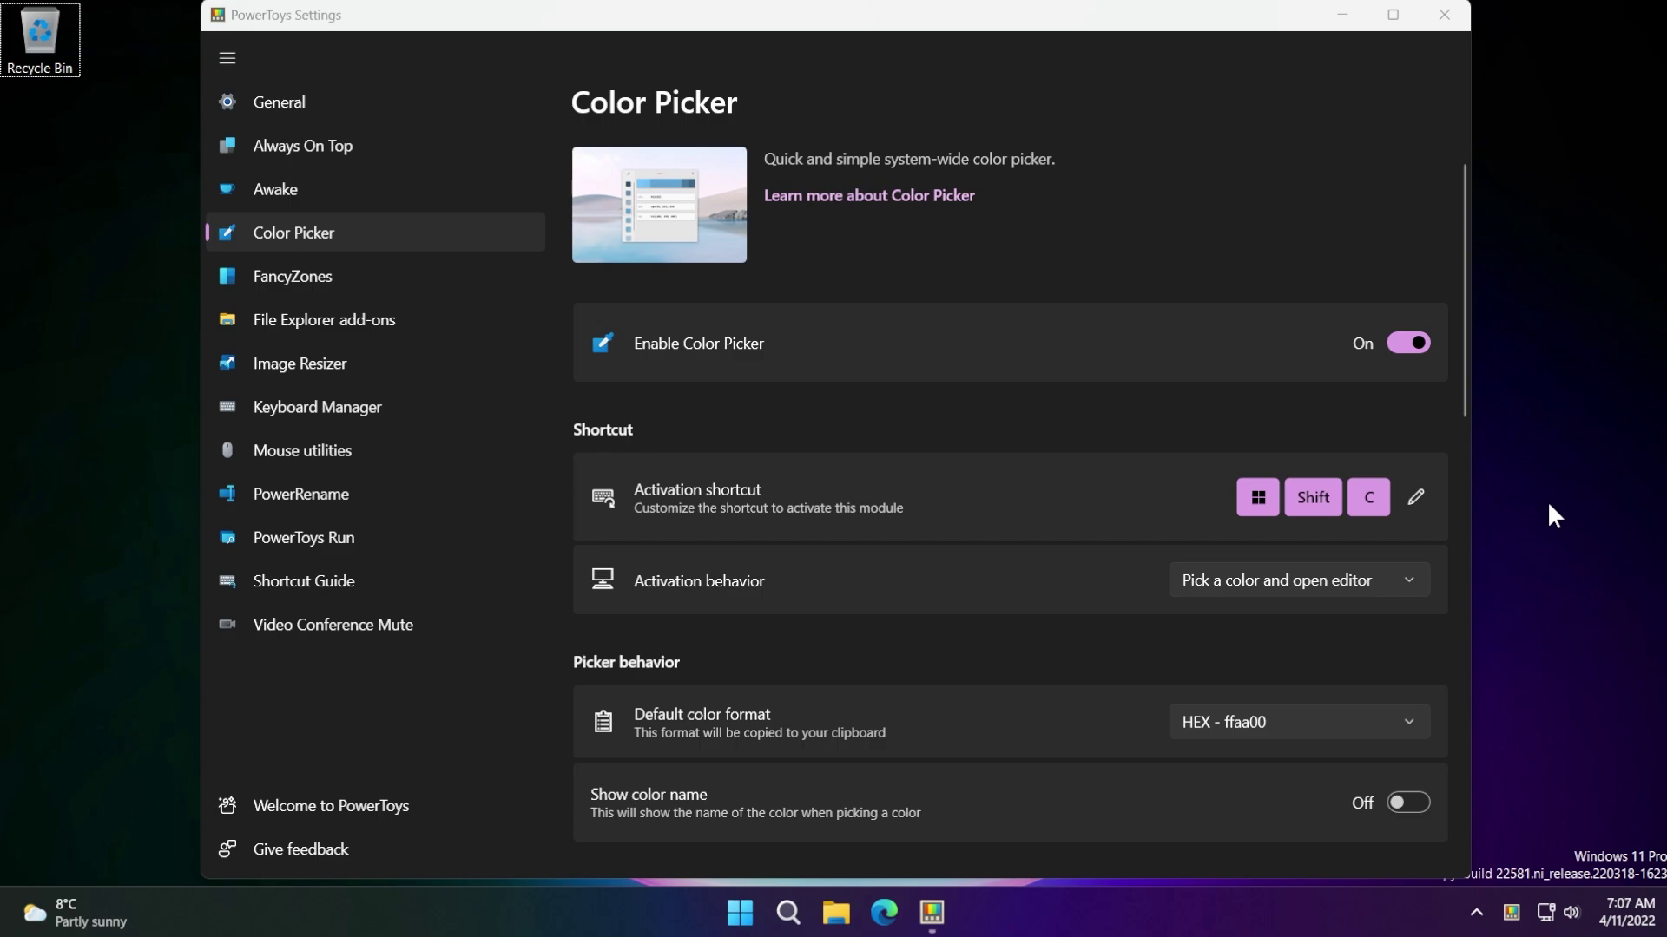
pyautogui.press('super+shift+c')
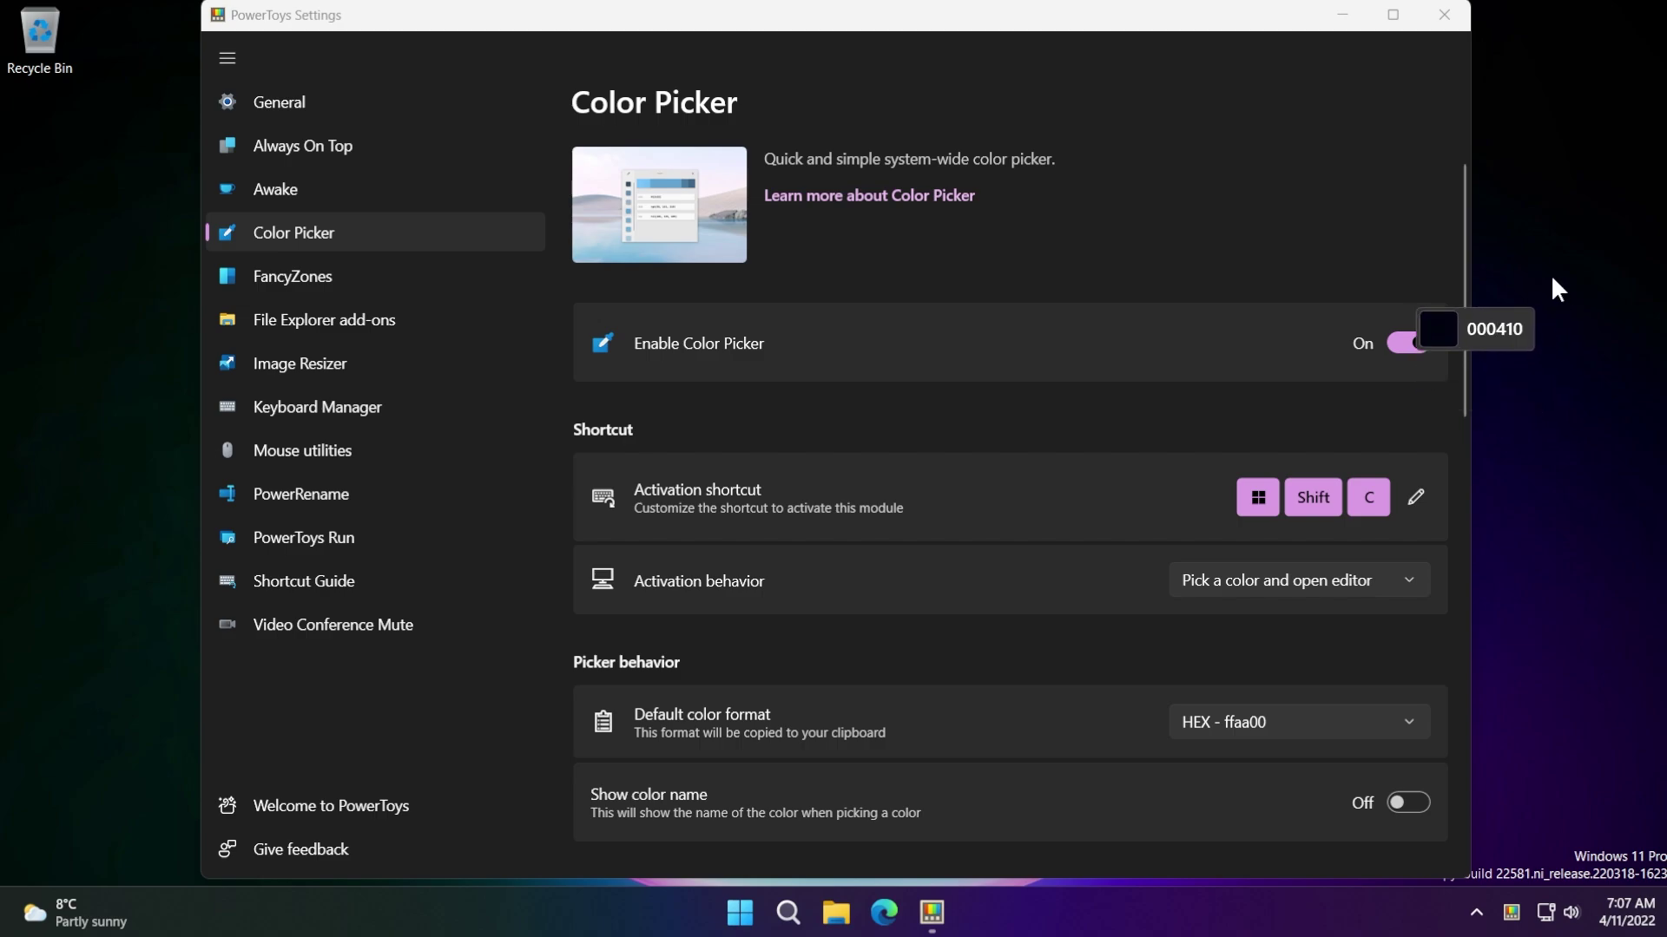
# Pick a colour, close the editor, make RGB the default format, and relaunch the picker
pyautogui.click(1550, 133)
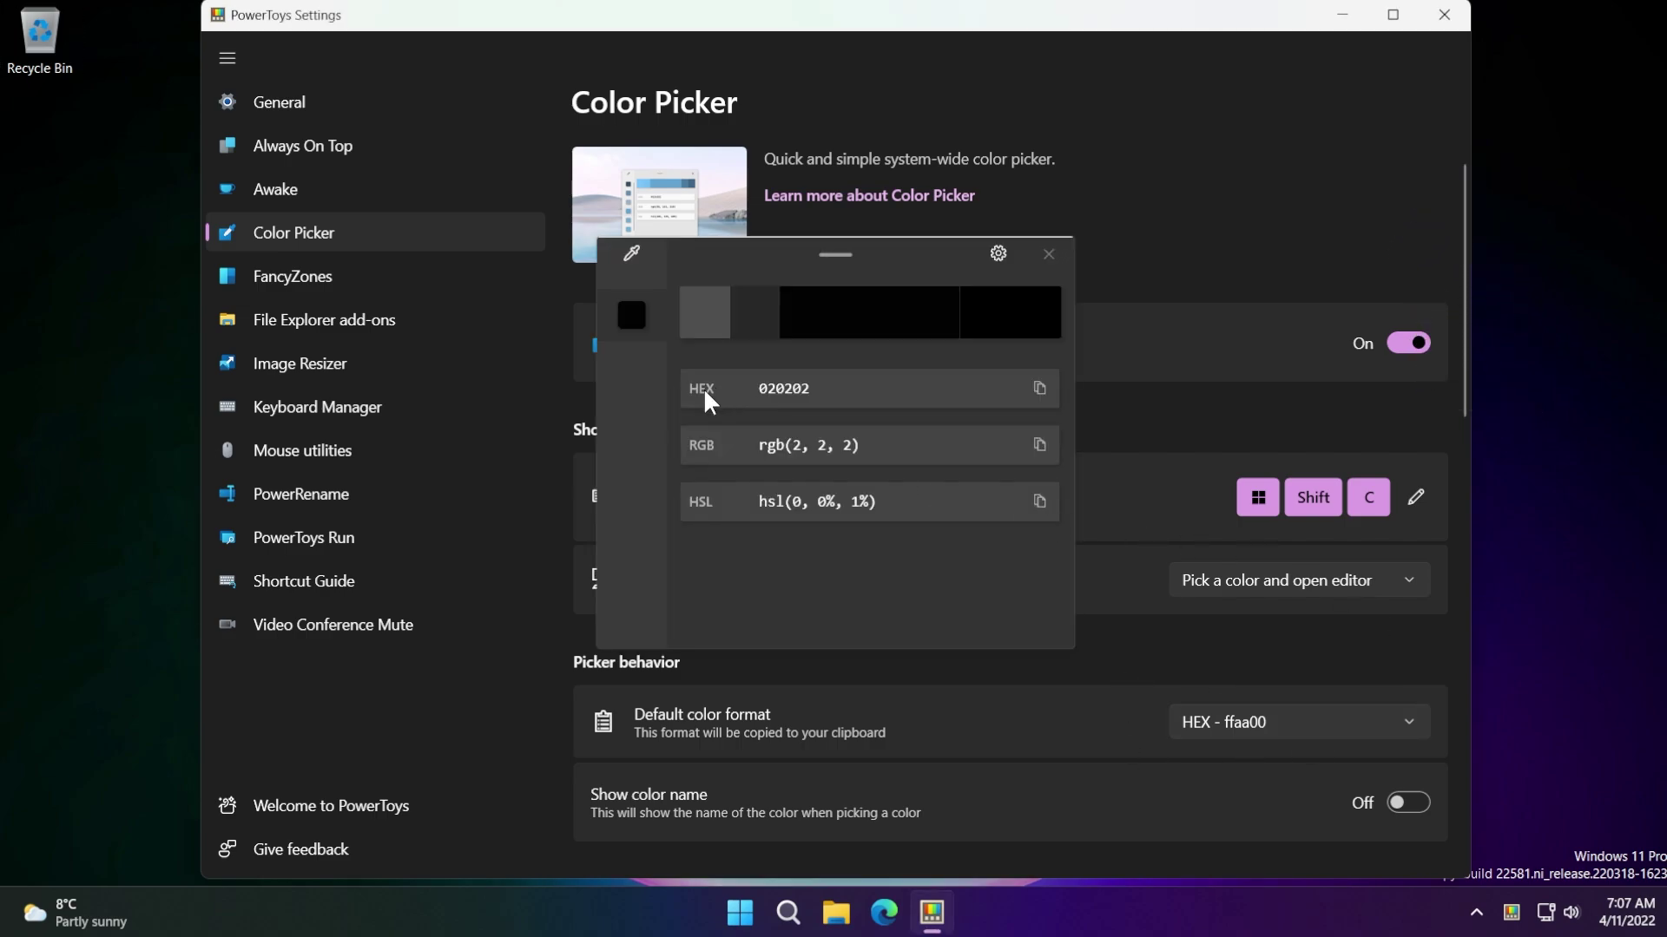
pyautogui.click(1049, 254)
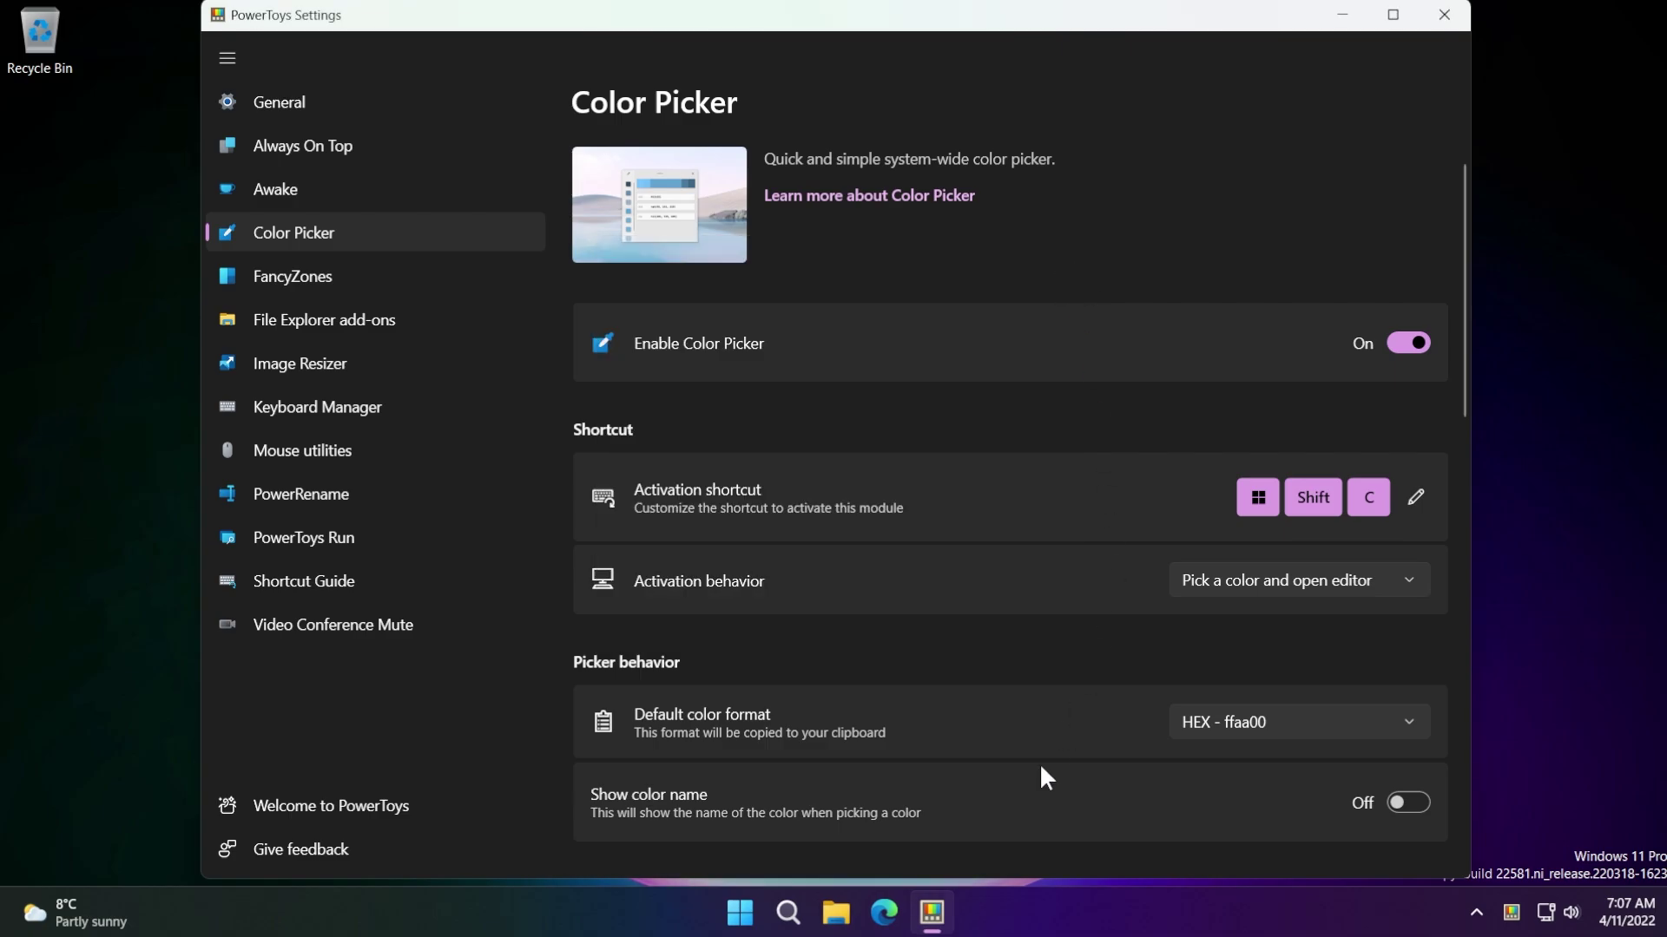
pyautogui.scroll(-2, 700, 614)
pyautogui.click(1231, 612)
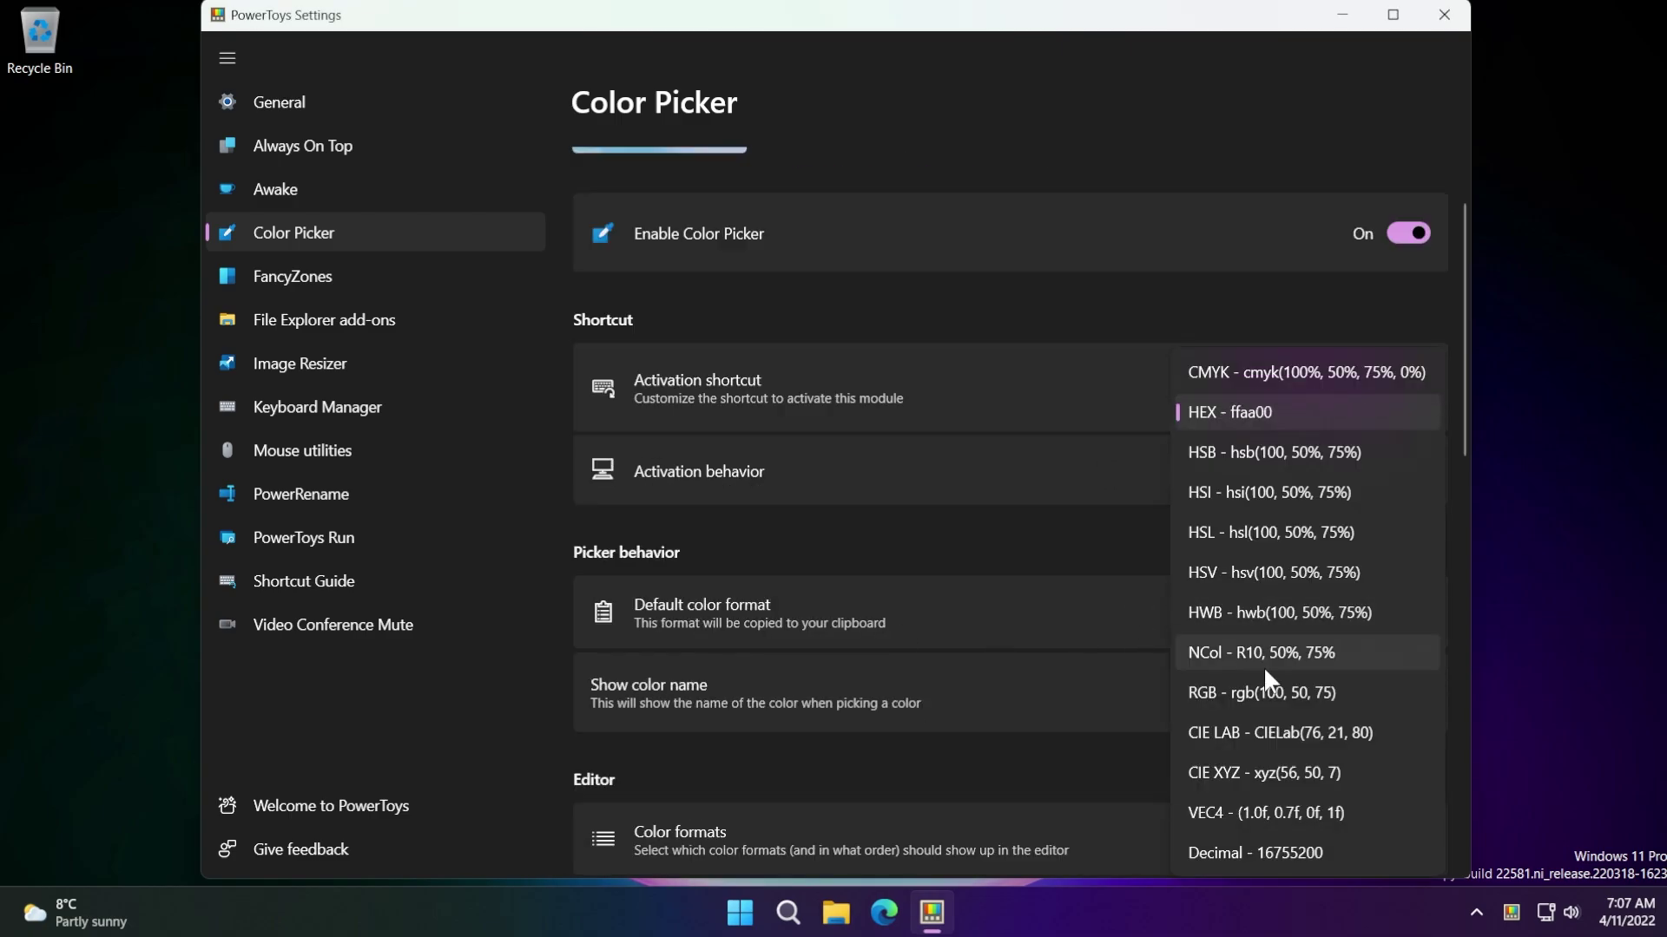
pyautogui.click(1212, 694)
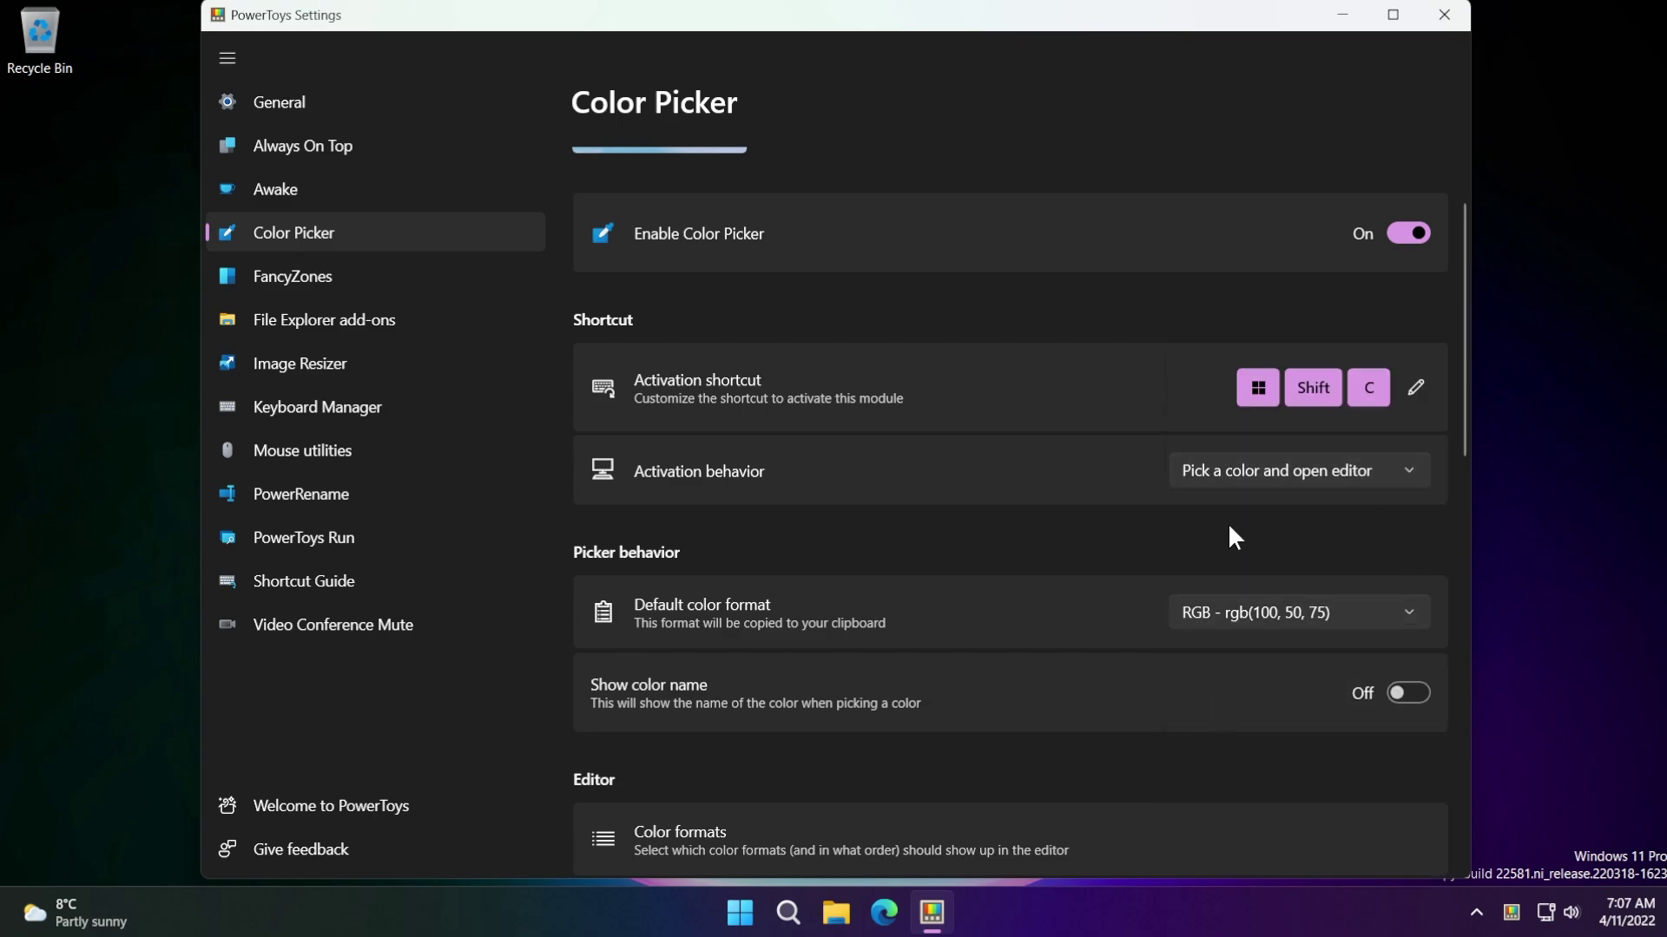
pyautogui.press('super+shift+c')
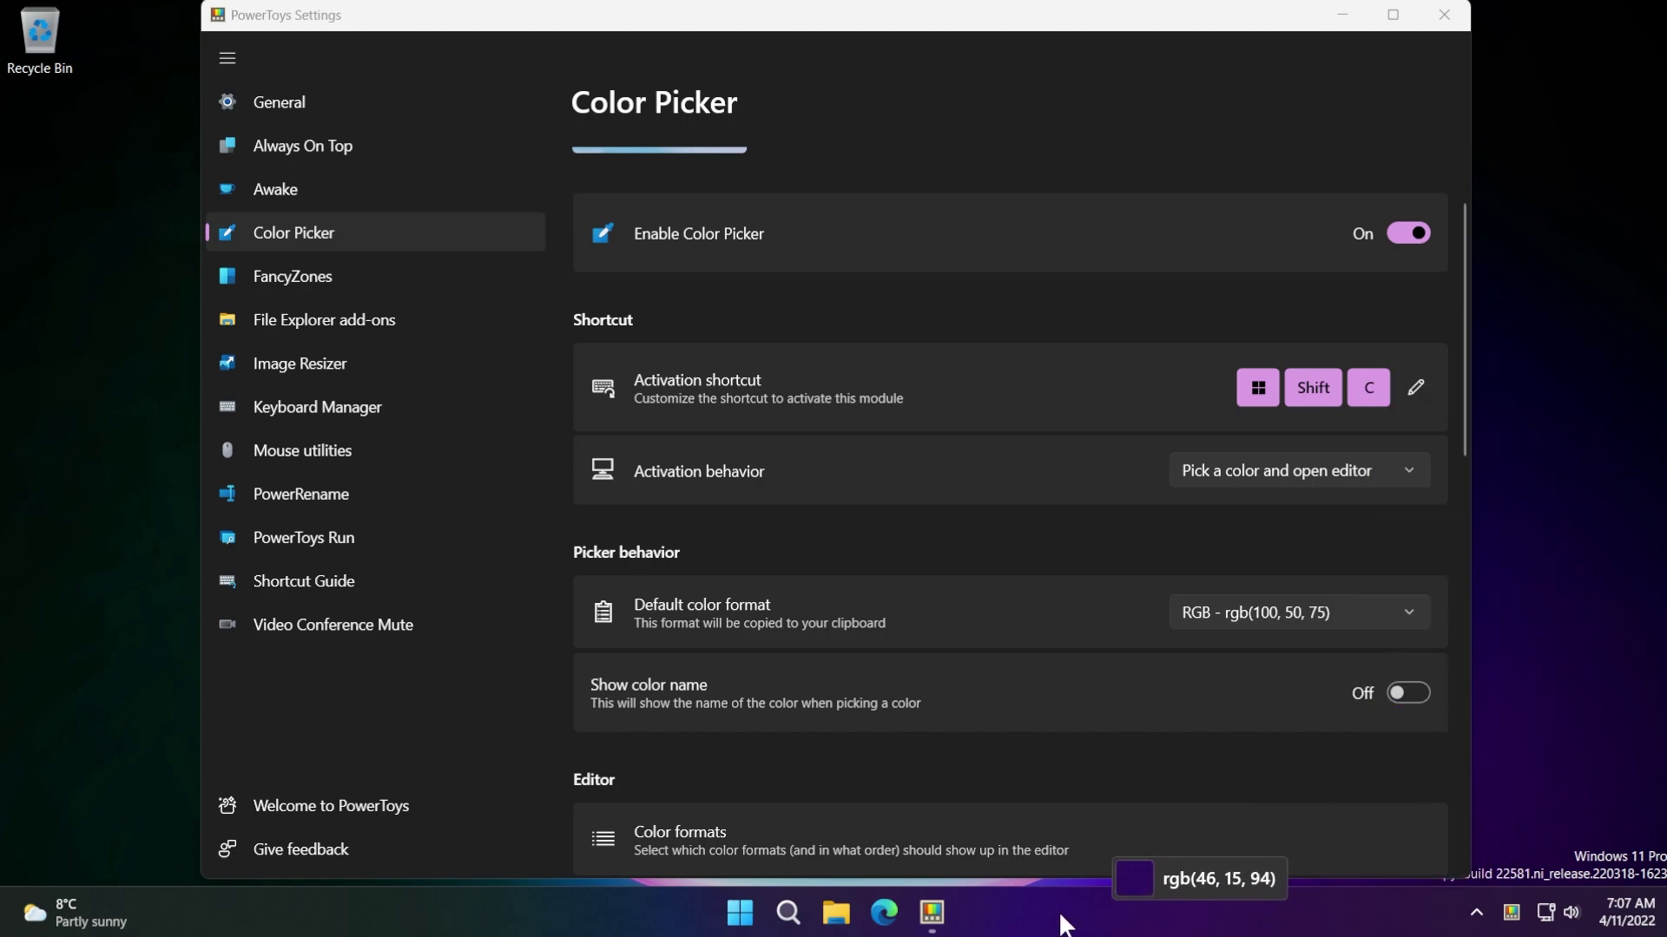
pyautogui.moveTo(932, 916)
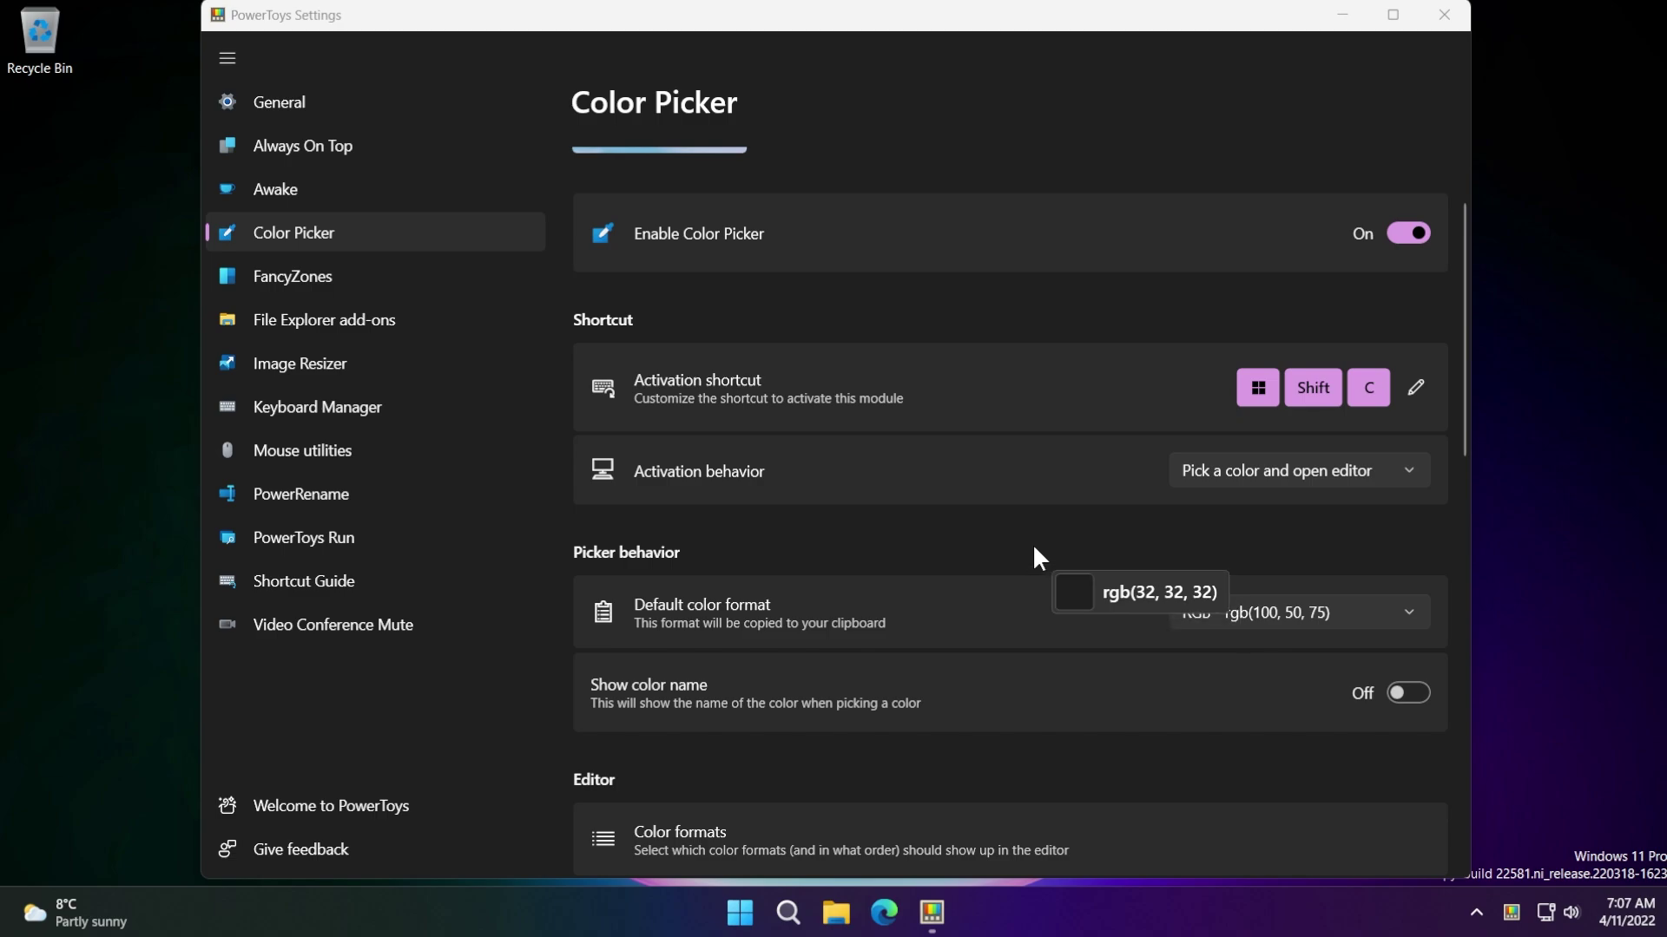
# Pick the purple, move the editor aside, and copy its HEX value 2d1269
pyautogui.click(1037, 911)
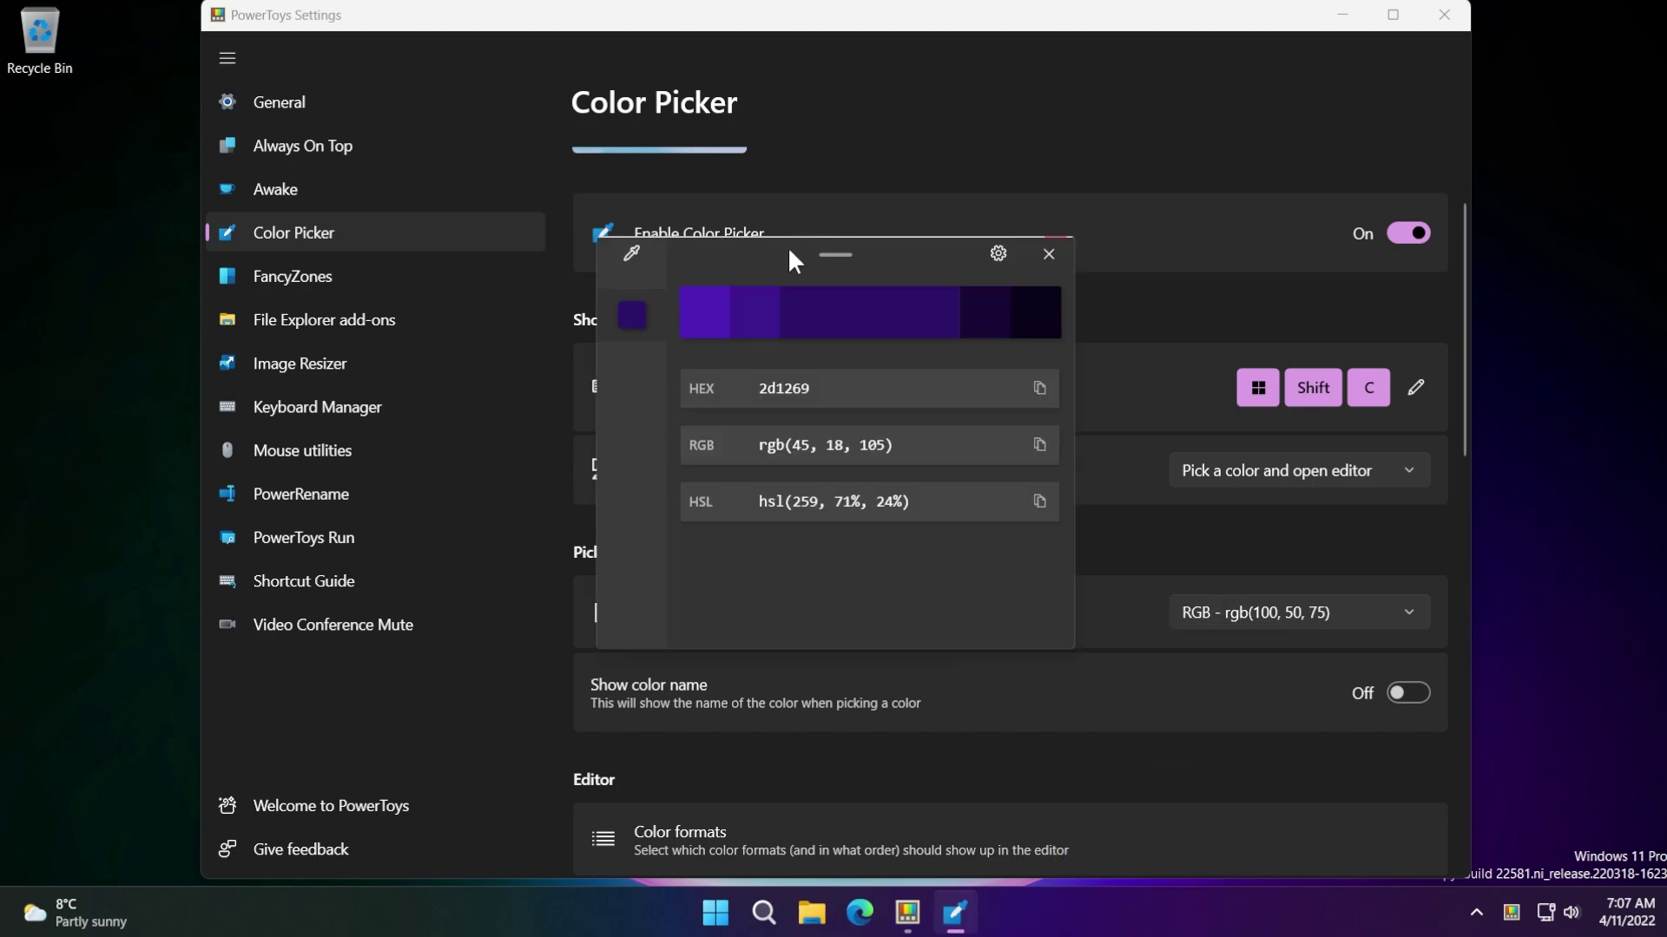
pyautogui.moveTo(788, 247); pyautogui.dragTo(978, 179)
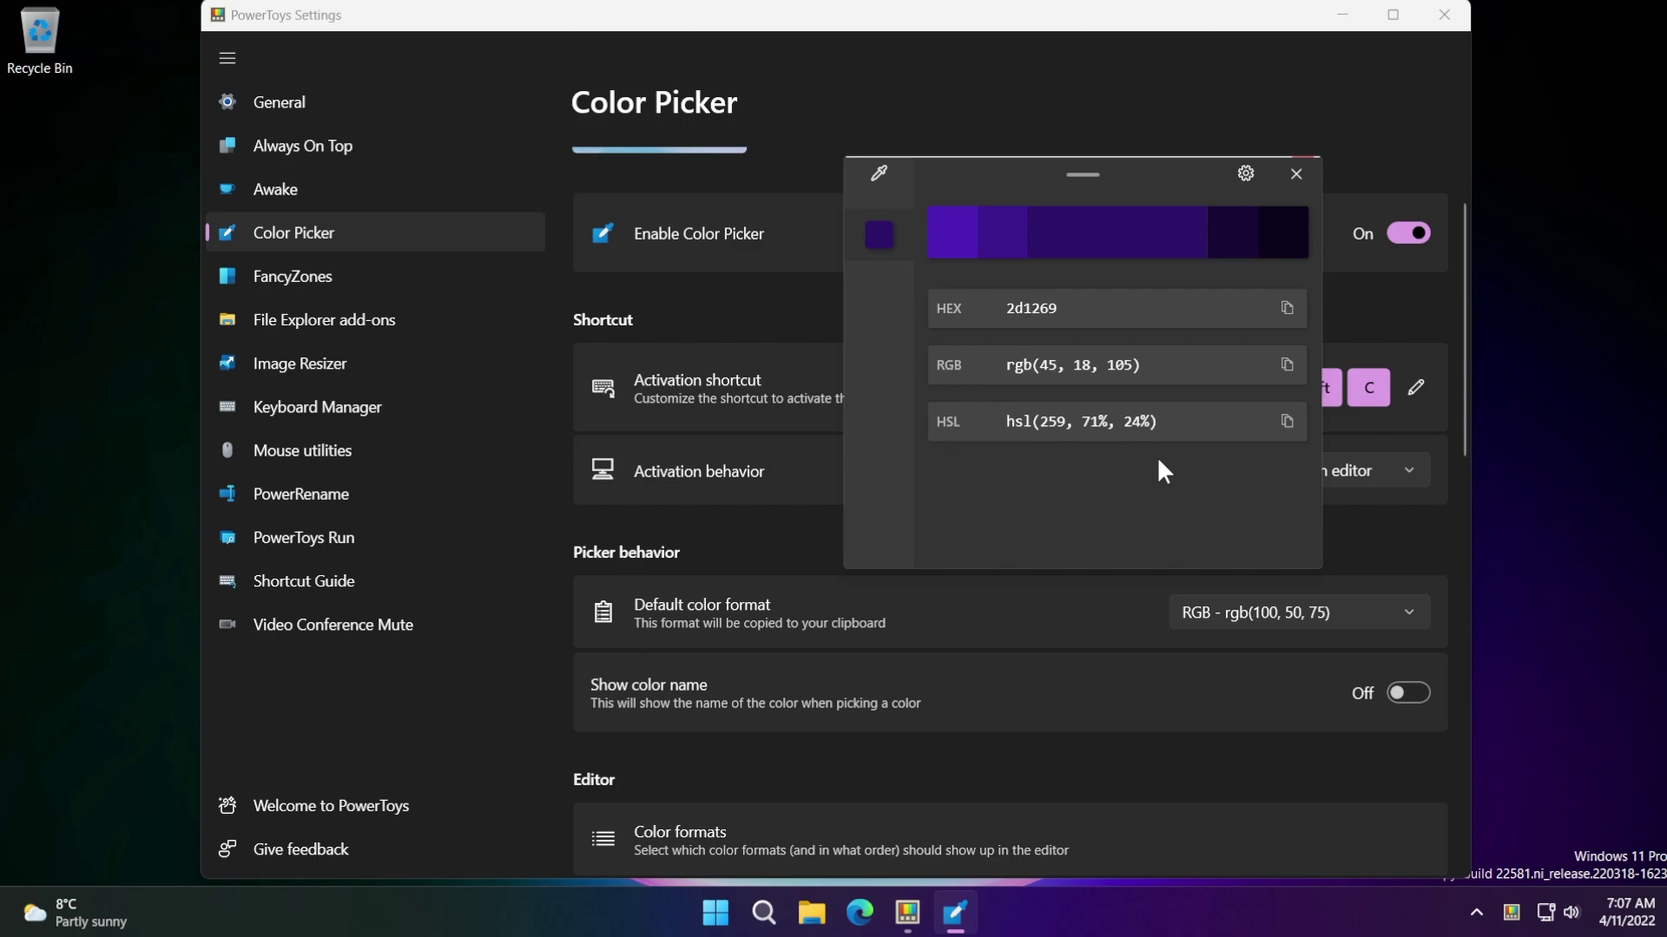
pyautogui.click(1288, 310)
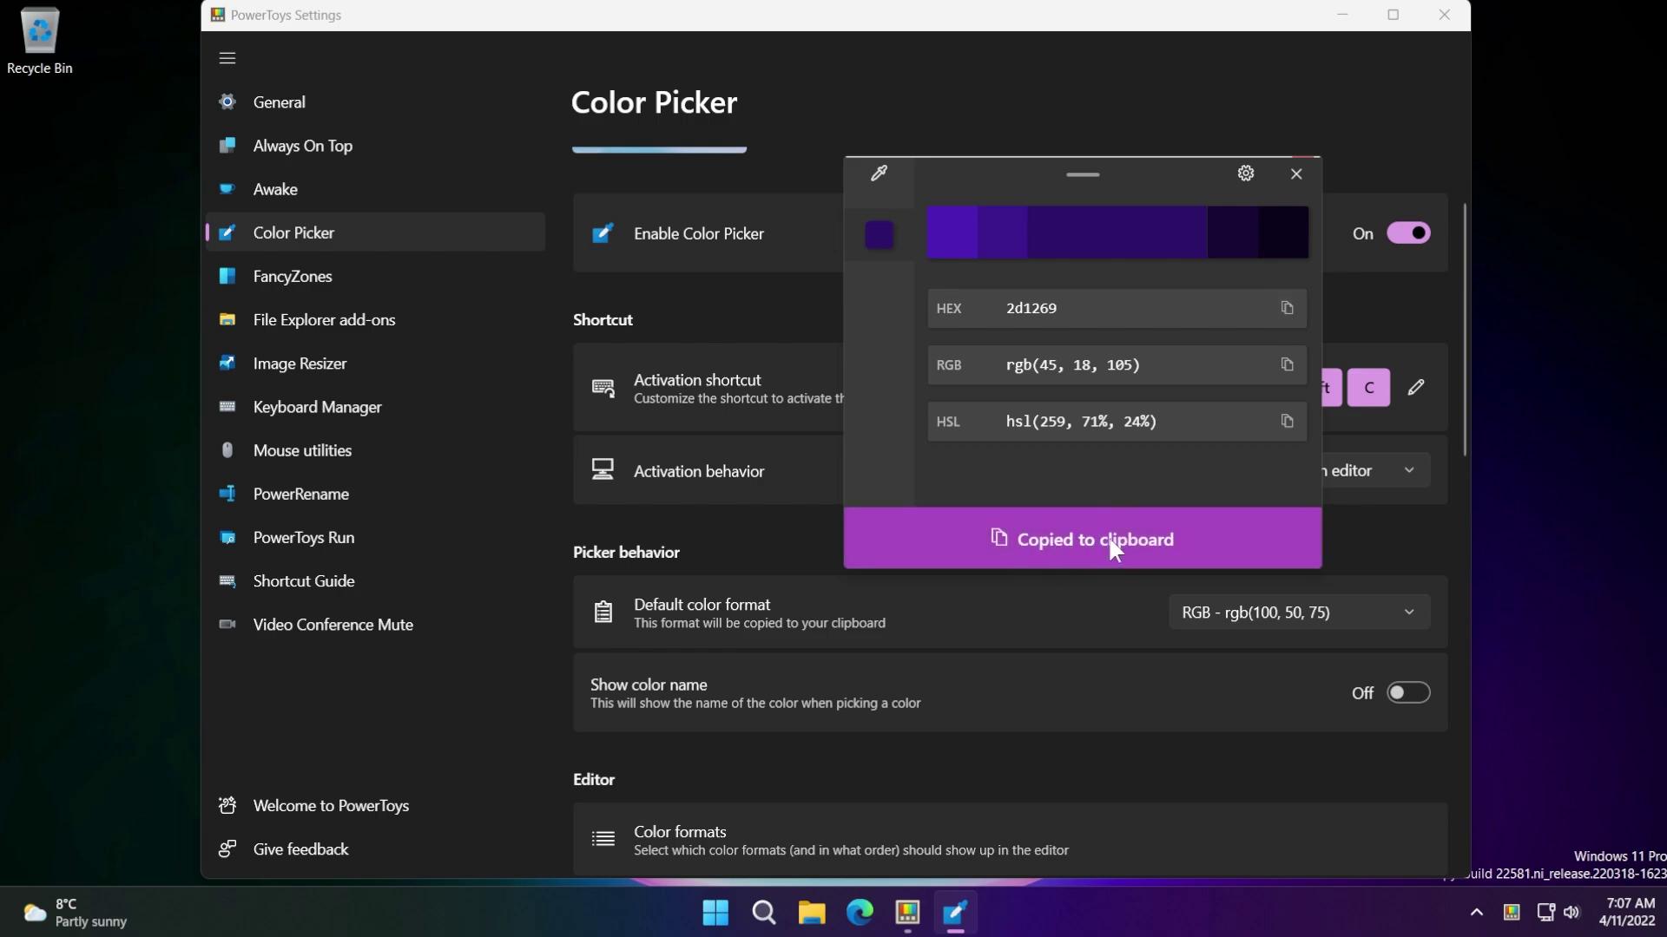
# Close the colour editor and scroll through the Color formats list
pyautogui.click(1297, 173)
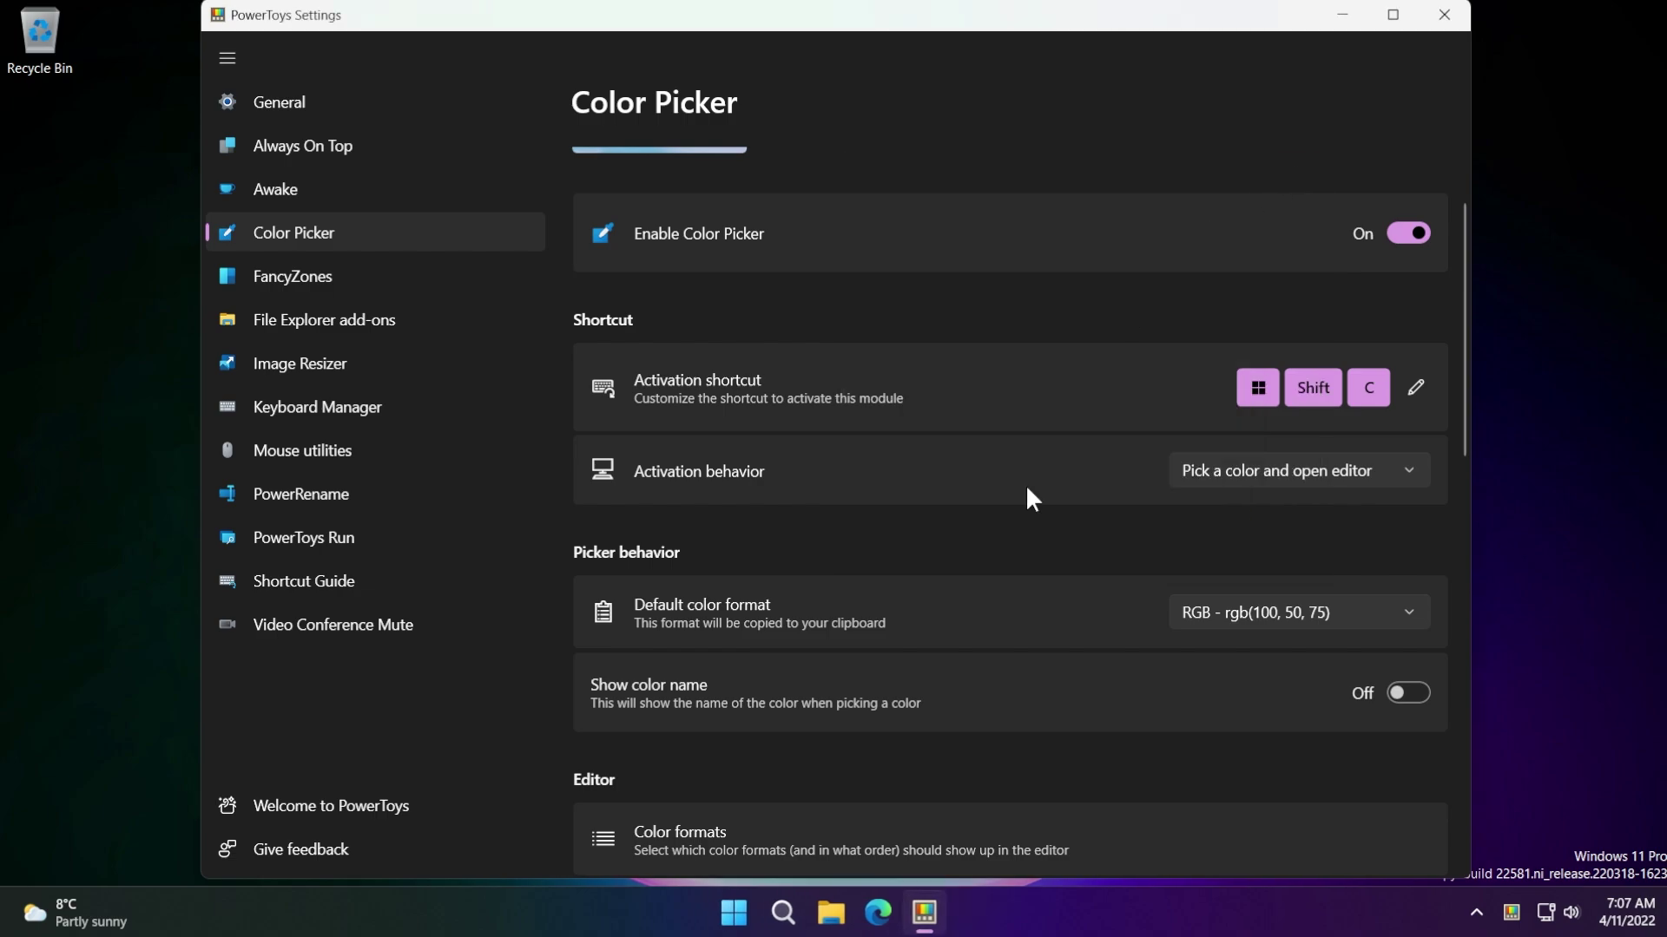
pyautogui.scroll(-8, 990, 518)
pyautogui.scroll(1, 911, 508)
pyautogui.scroll(-5, 820, 377)
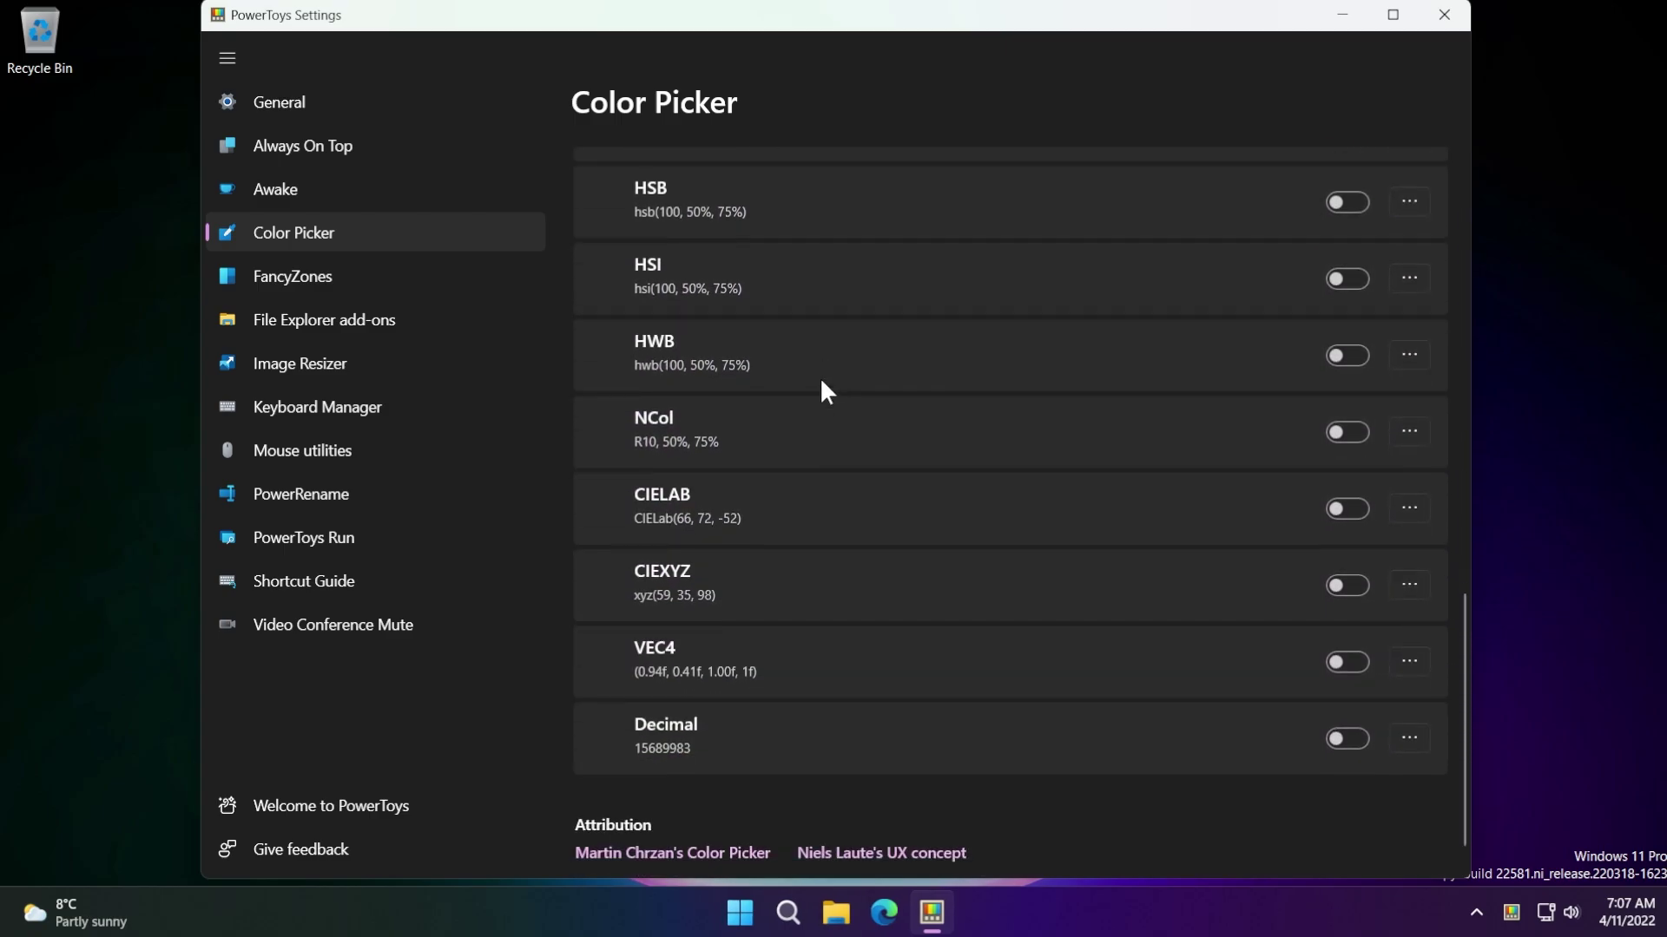
pyautogui.scroll(11, 819, 377)
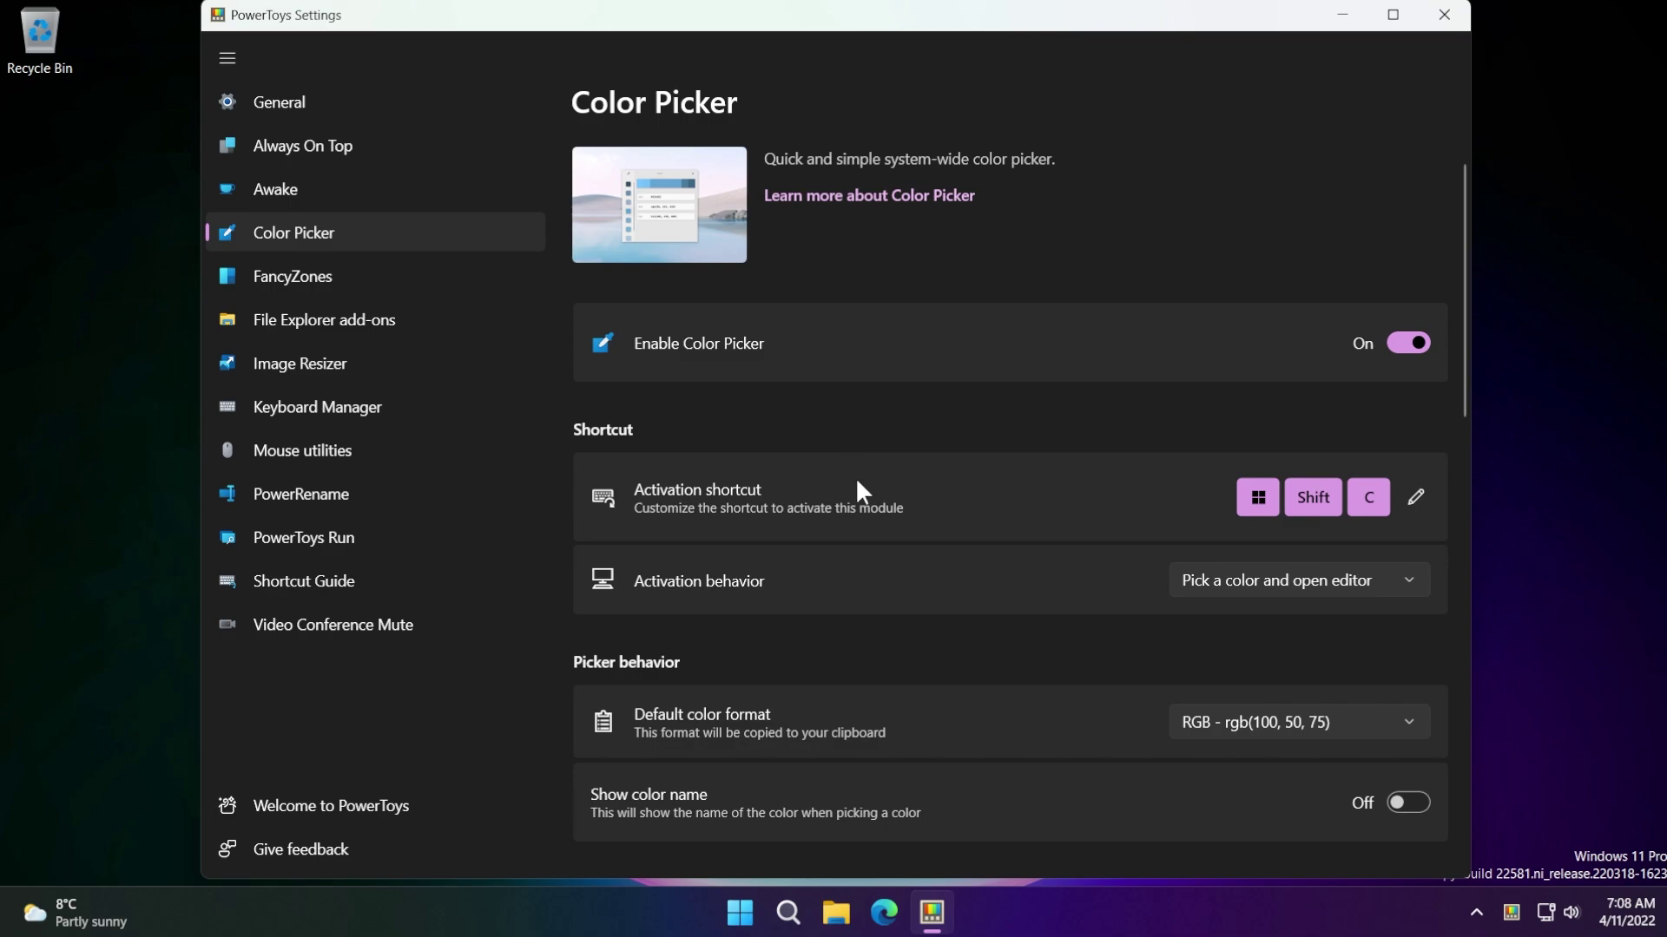
# Open and close a File Explorer window, then go to the File Explorer add-ons settings
pyautogui.press('Down')
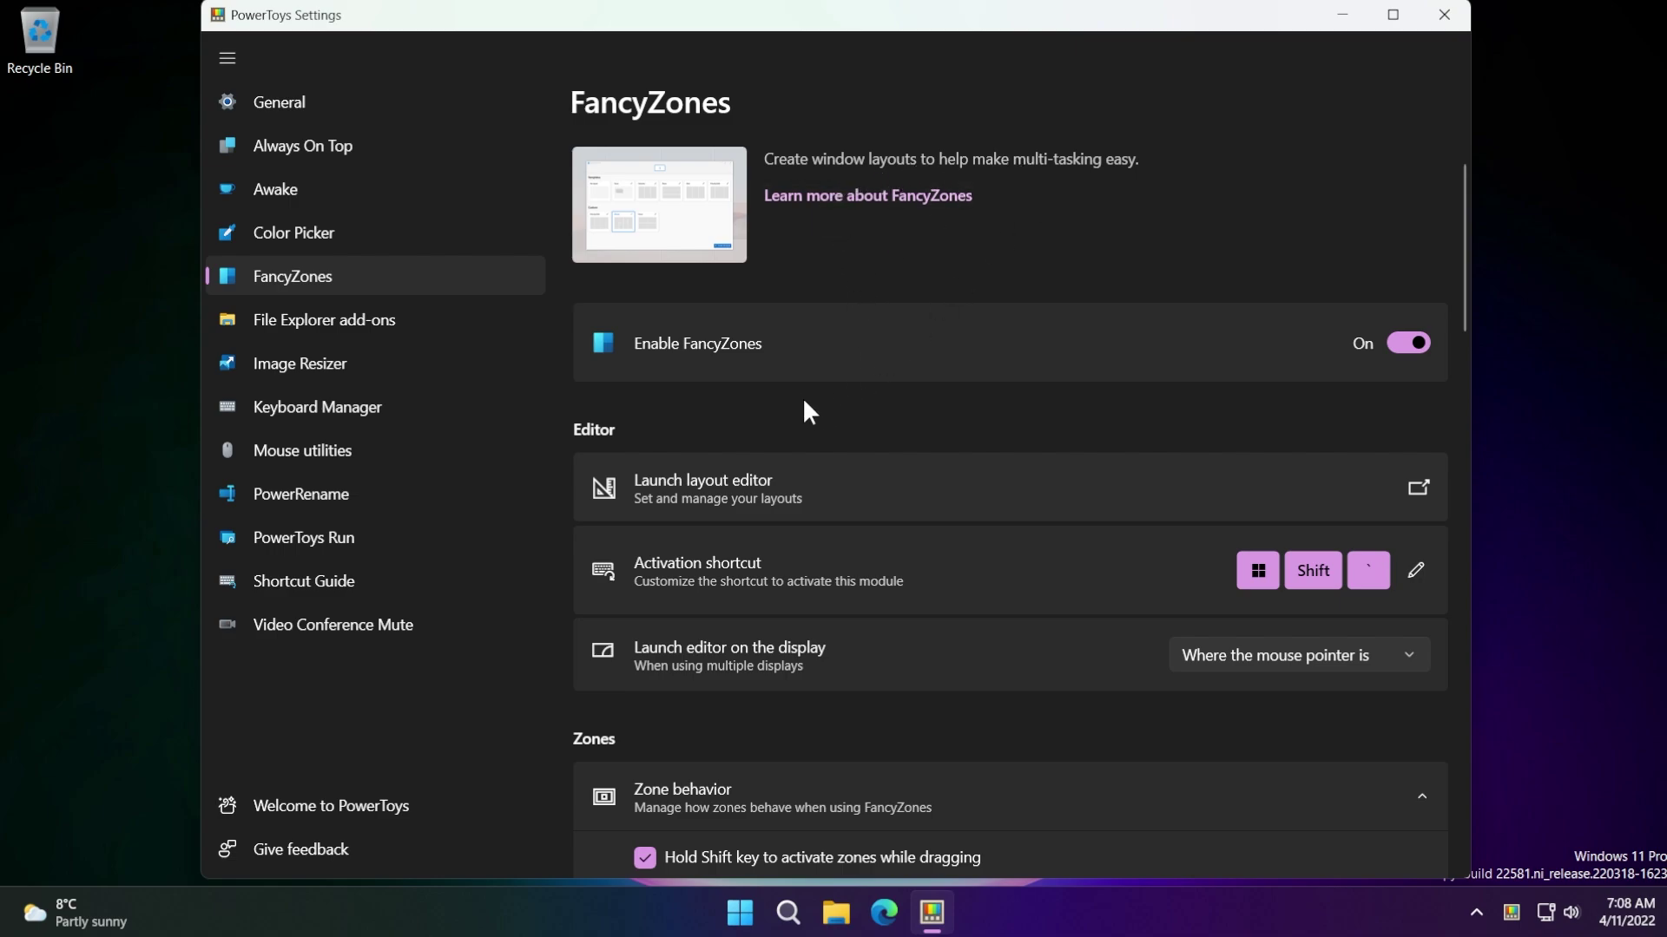
pyautogui.press('super+e')
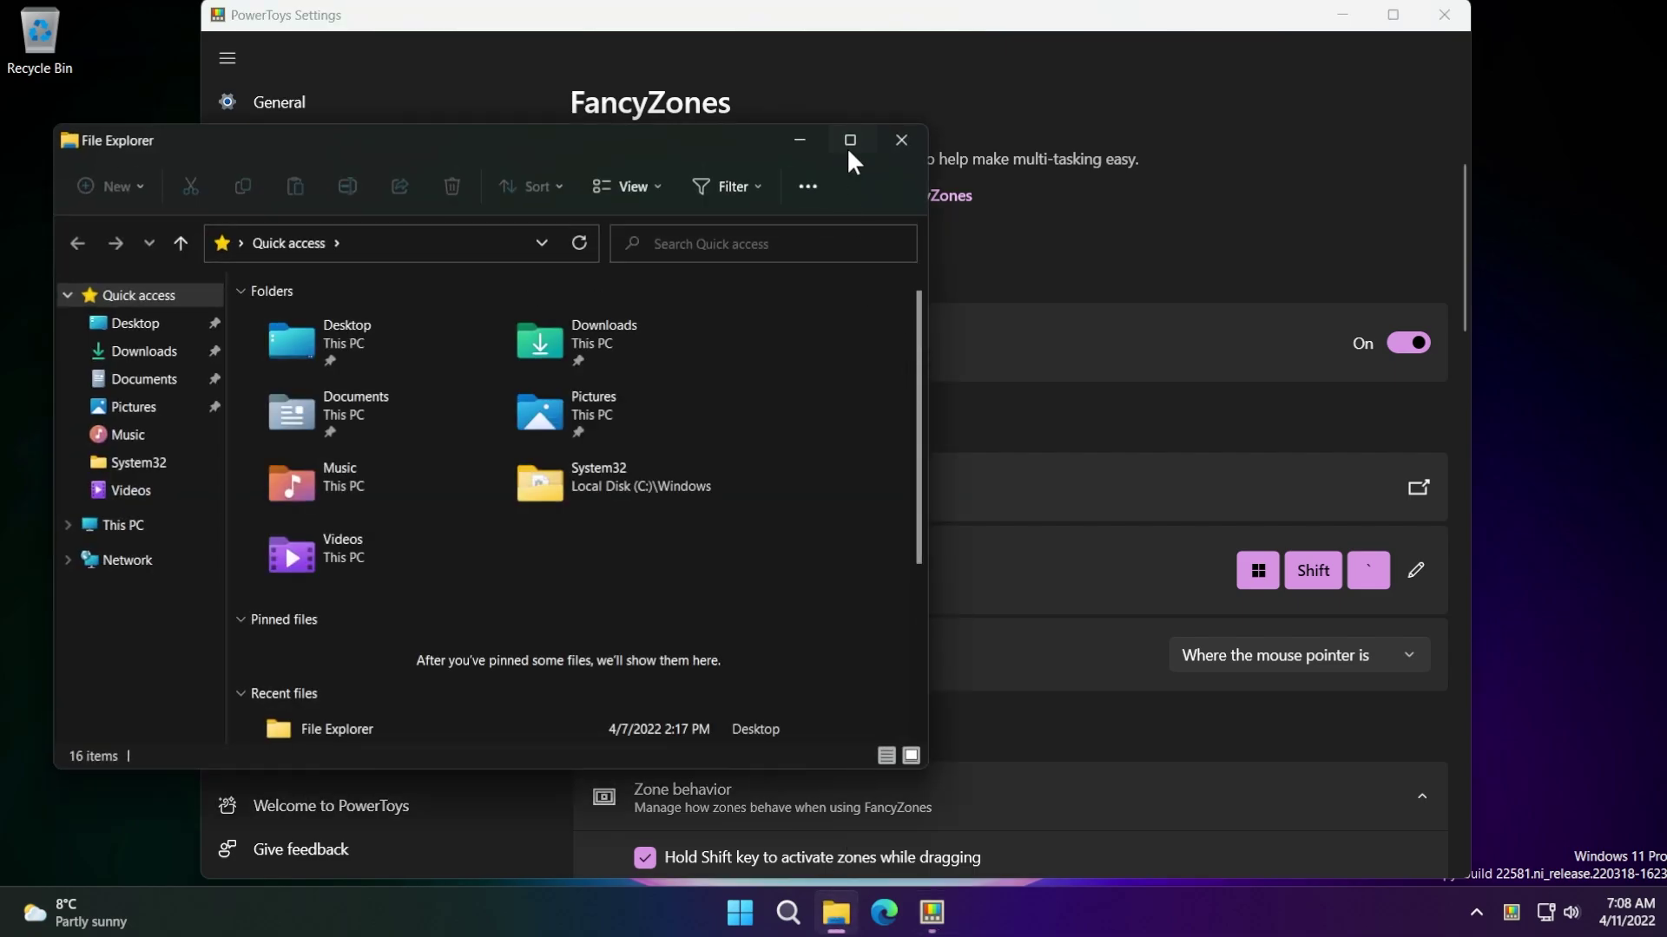
pyautogui.moveTo(849, 151)
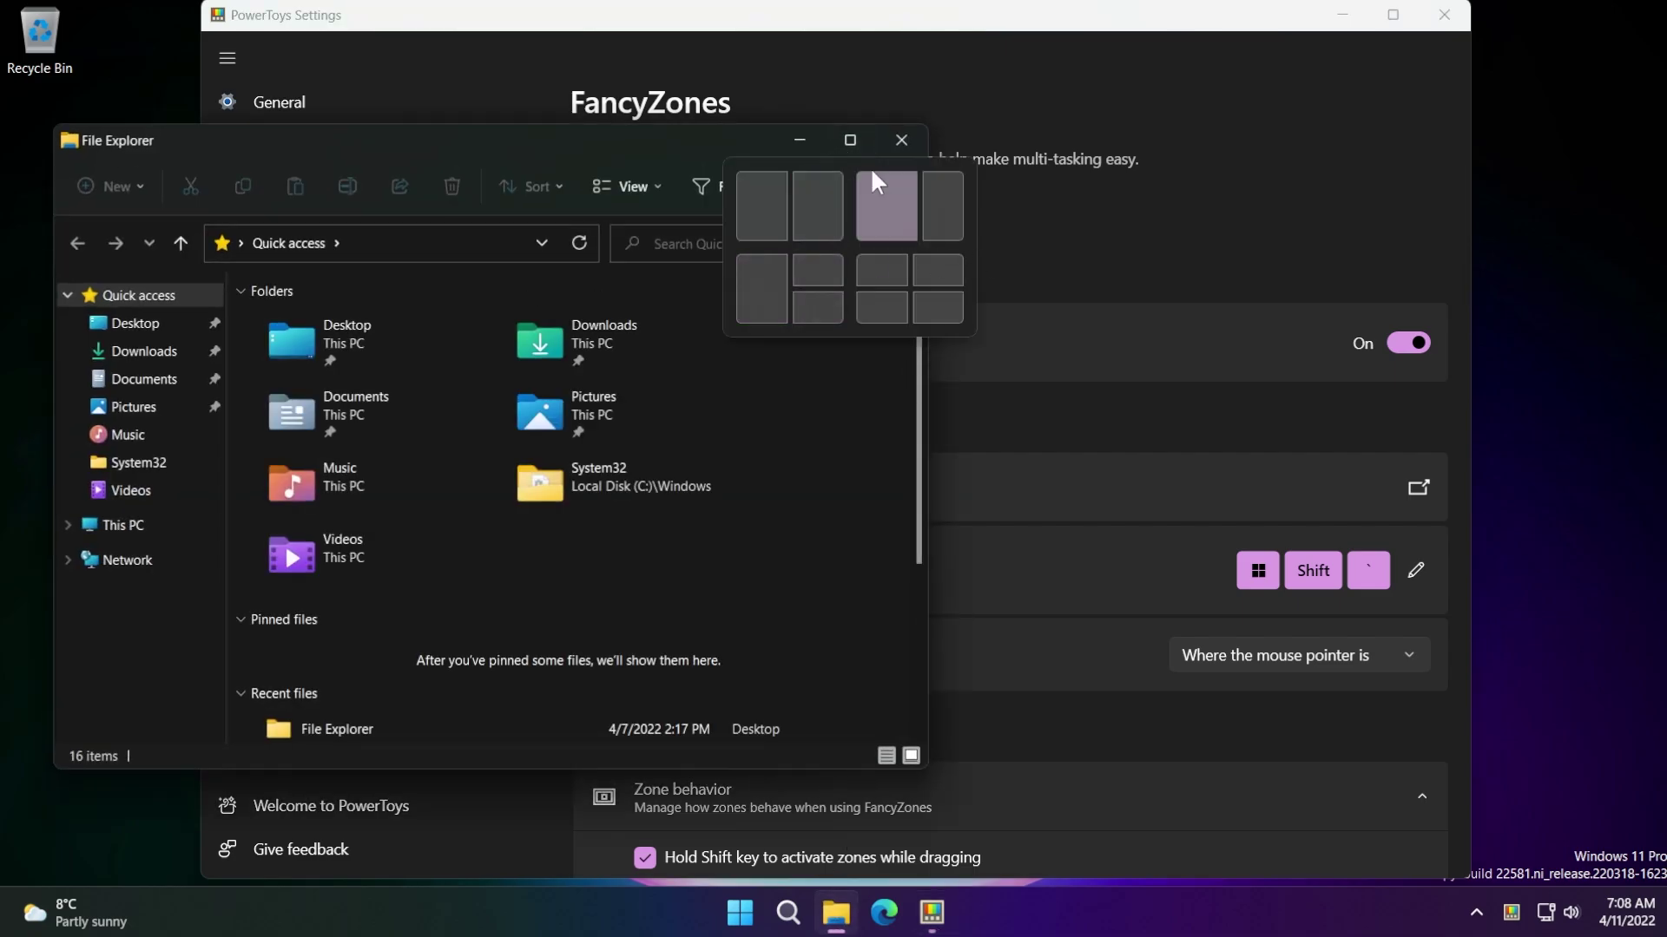
pyautogui.click(903, 142)
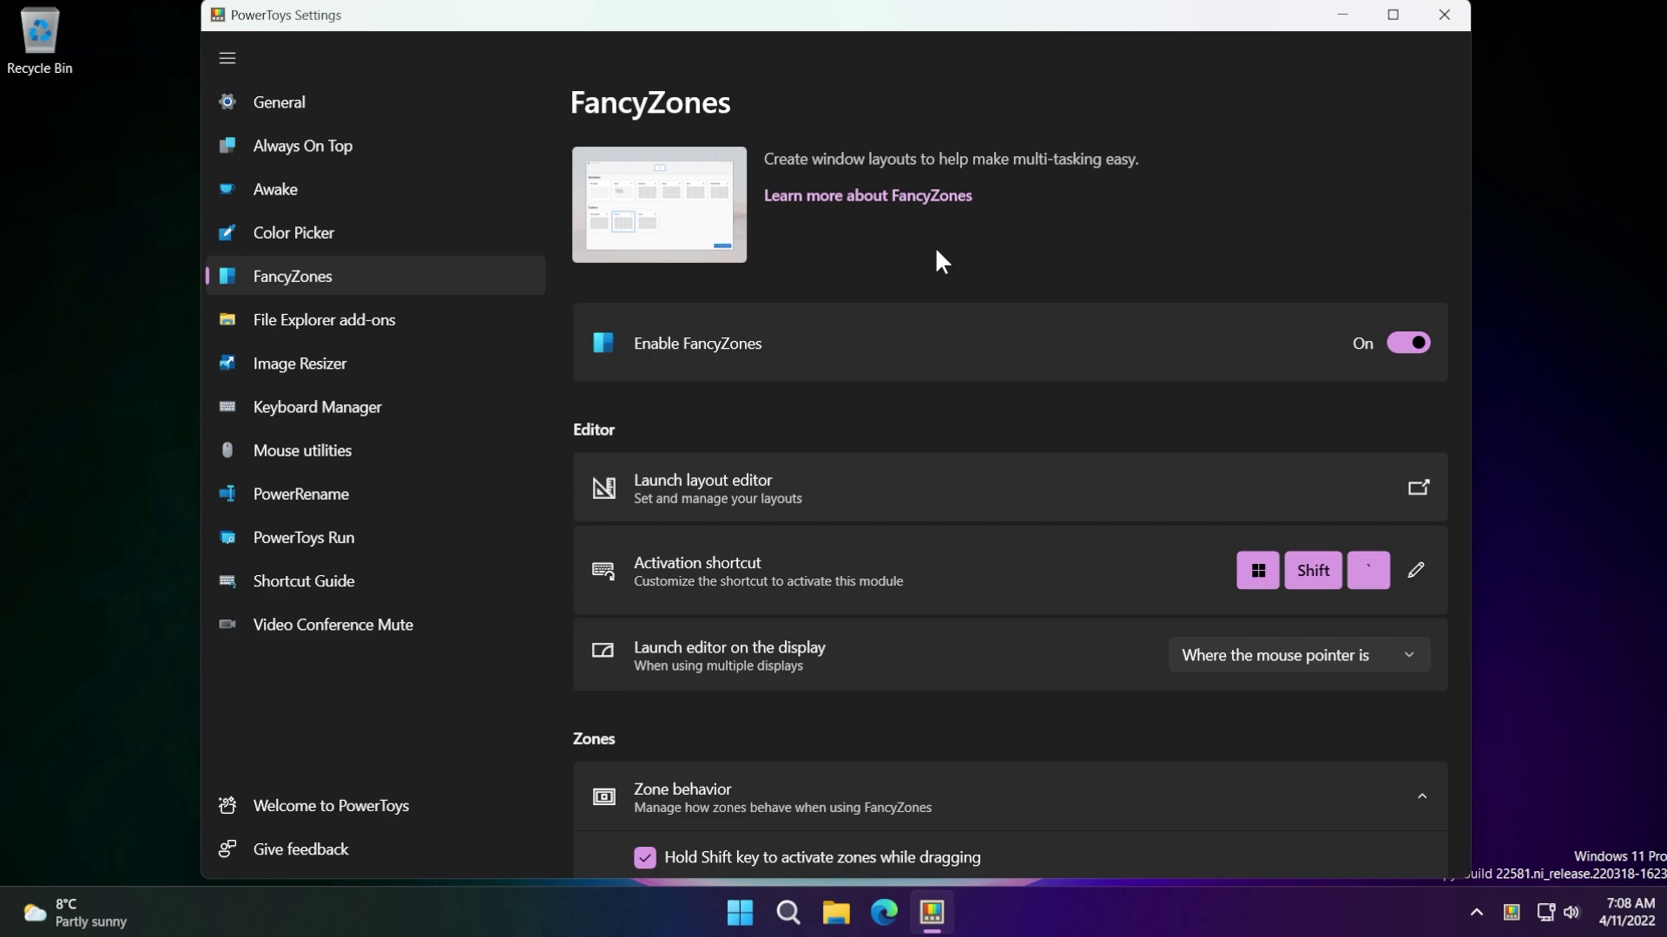
pyautogui.click(289, 325)
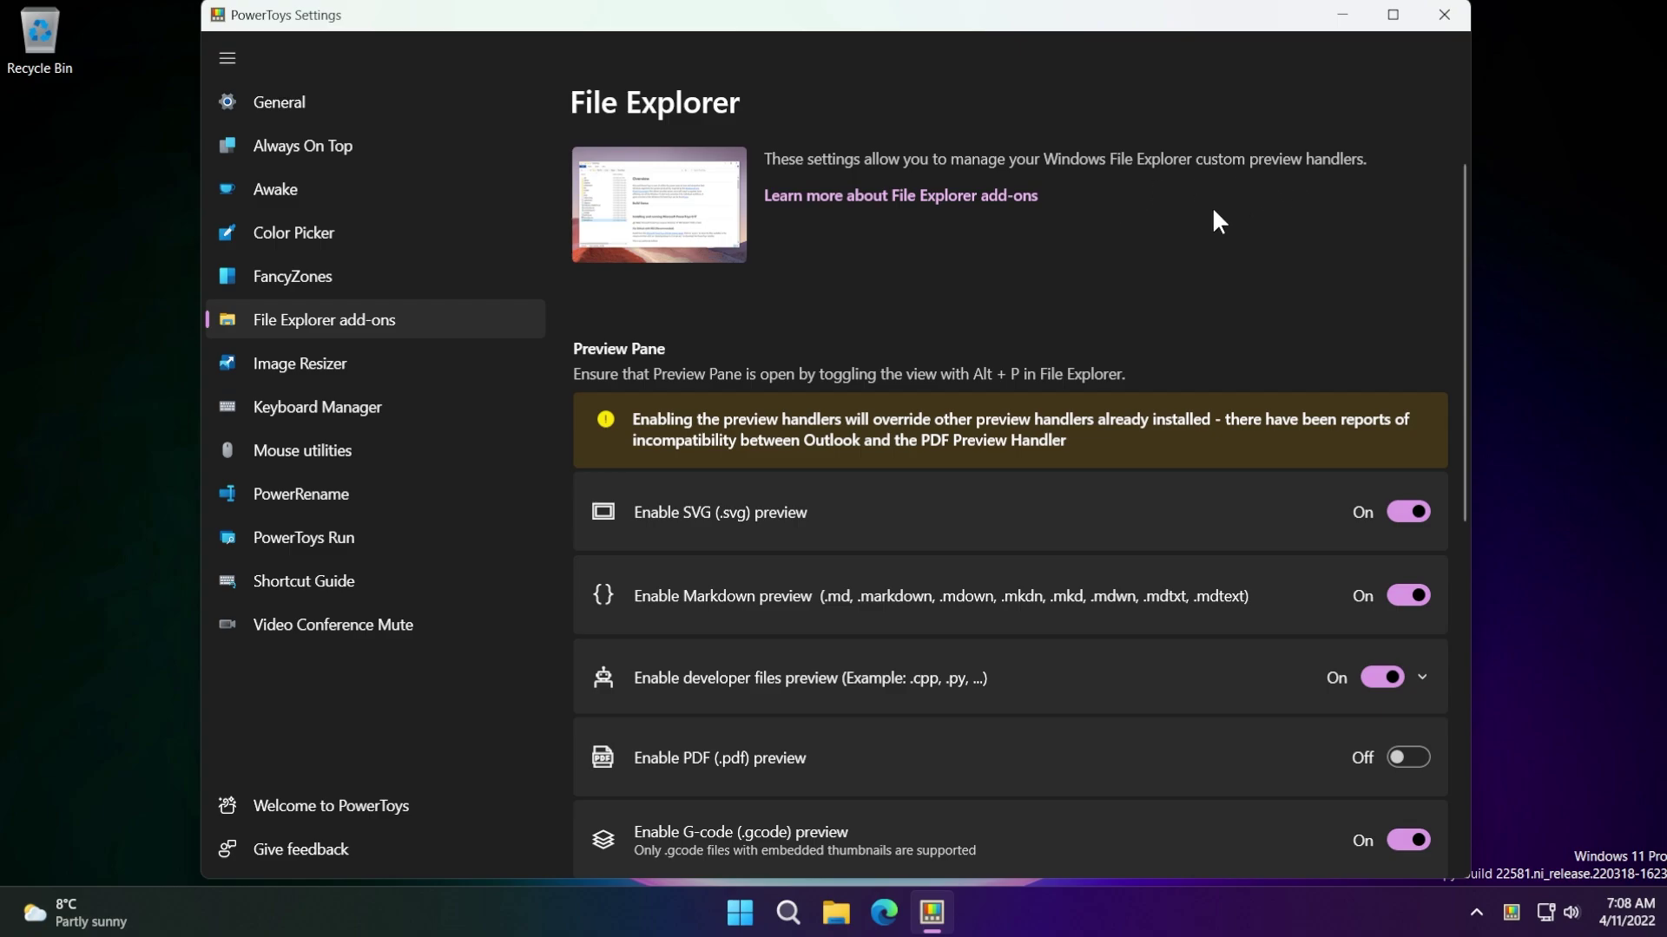
# Review the File Explorer add-ons options, then bring up Image Resizer with its Small, Medium, Large, Phone presets
pyautogui.scroll(-4, 773, 315)
pyautogui.scroll(3, 773, 314)
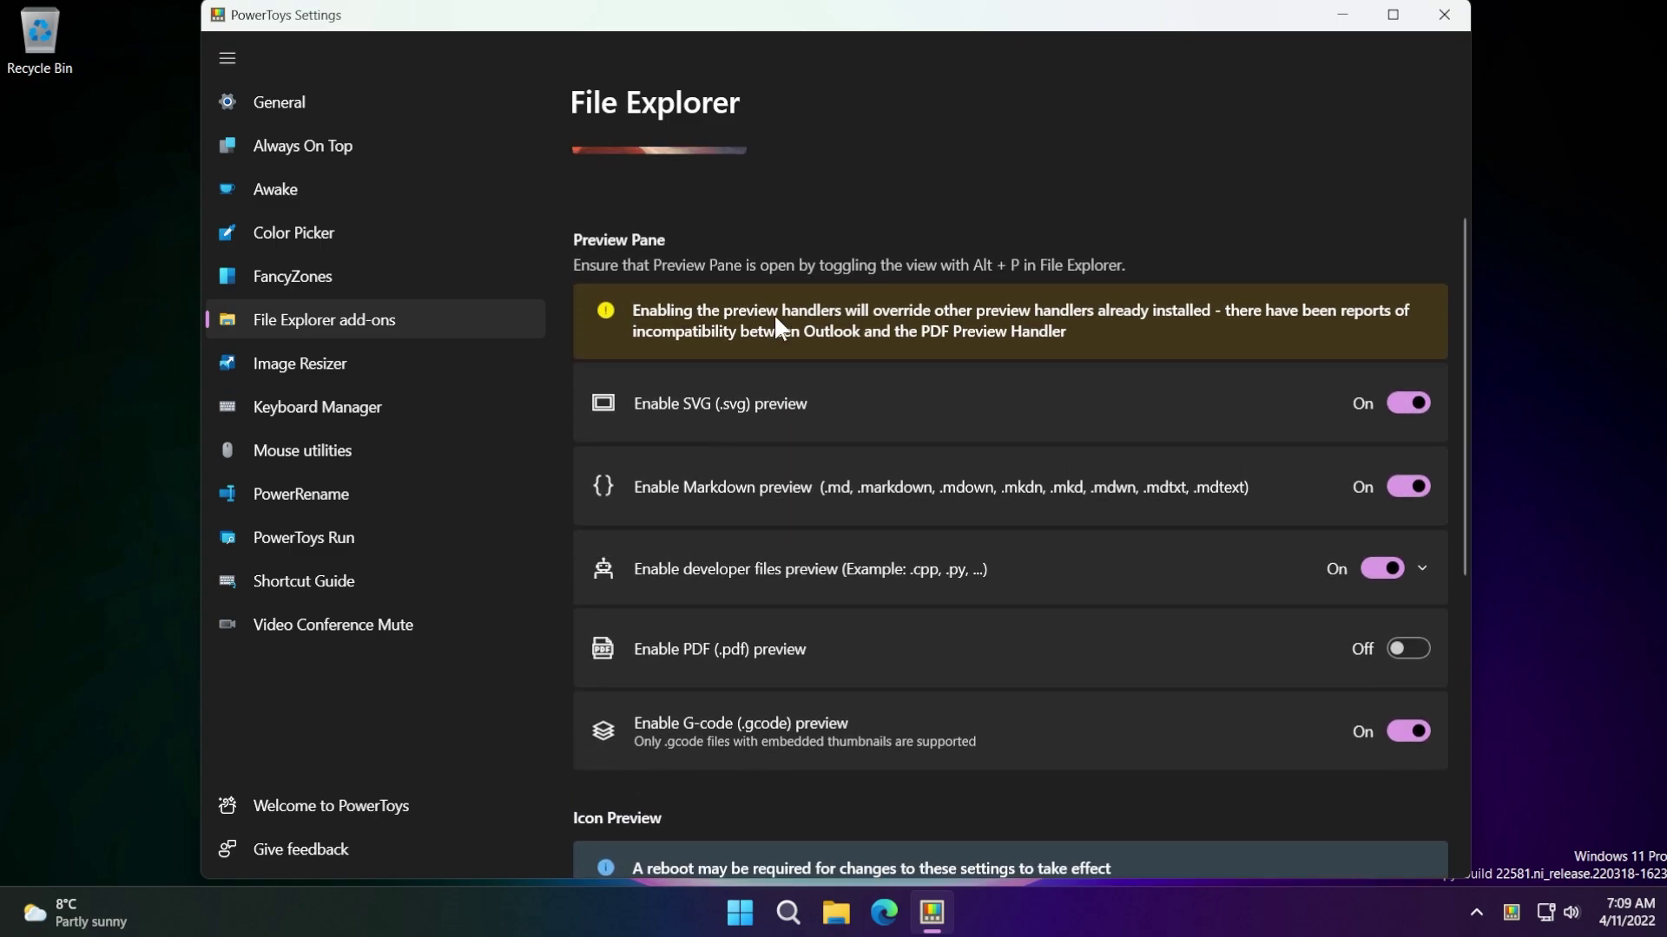
pyautogui.scroll(-5, 867, 418)
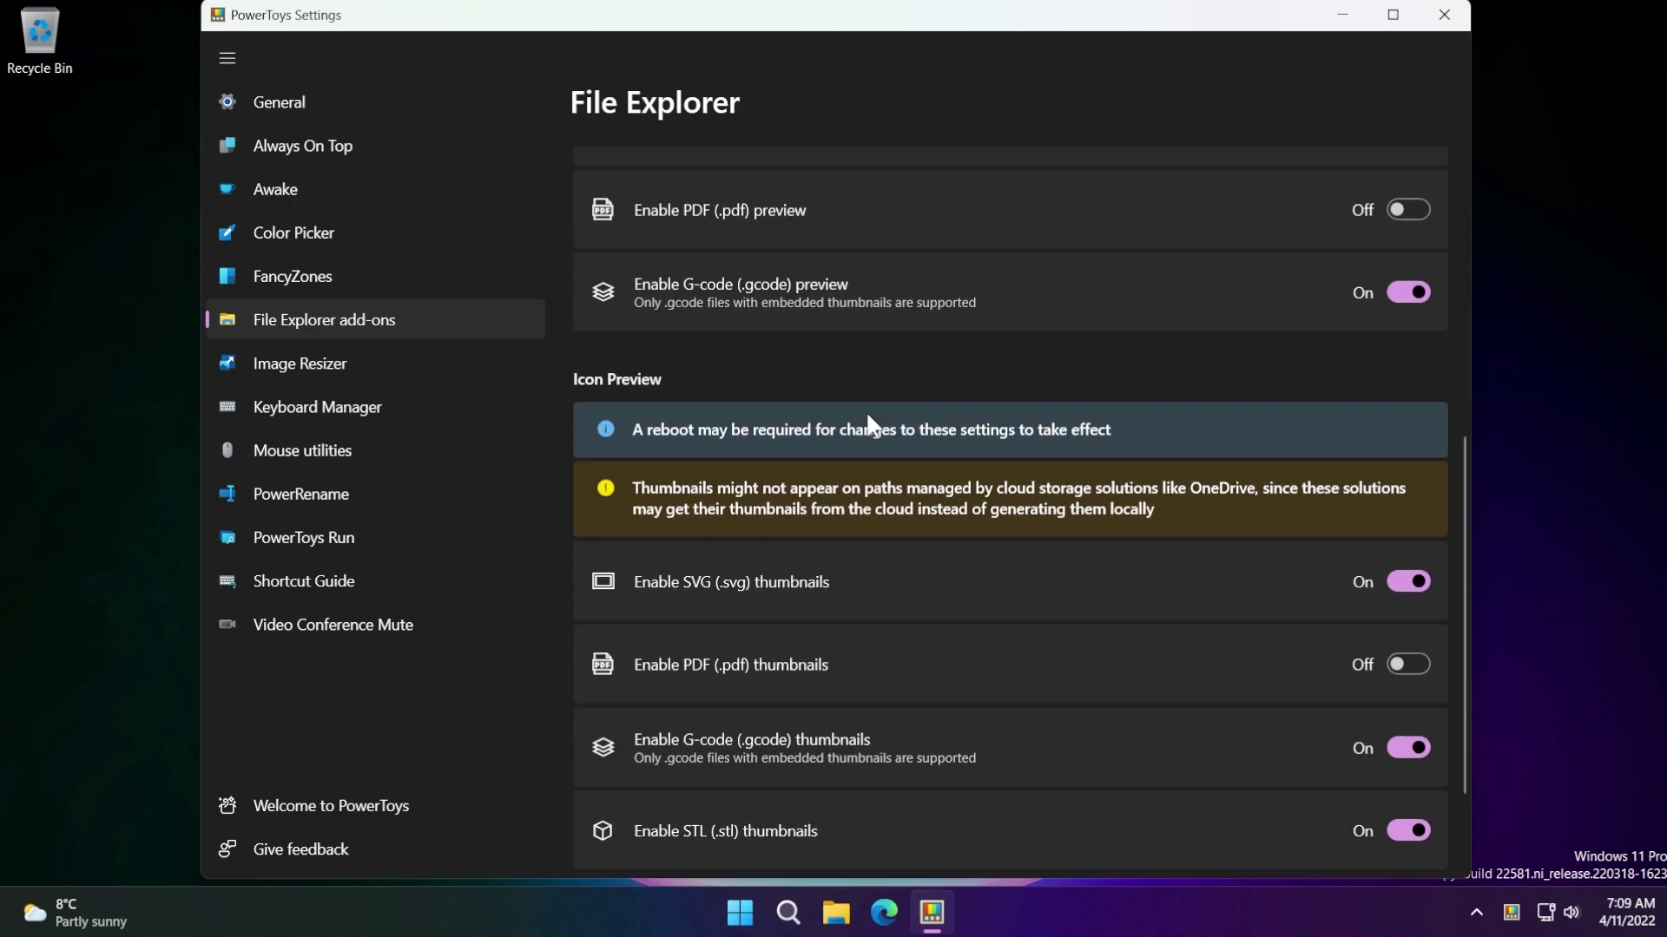
pyautogui.scroll(5, 868, 423)
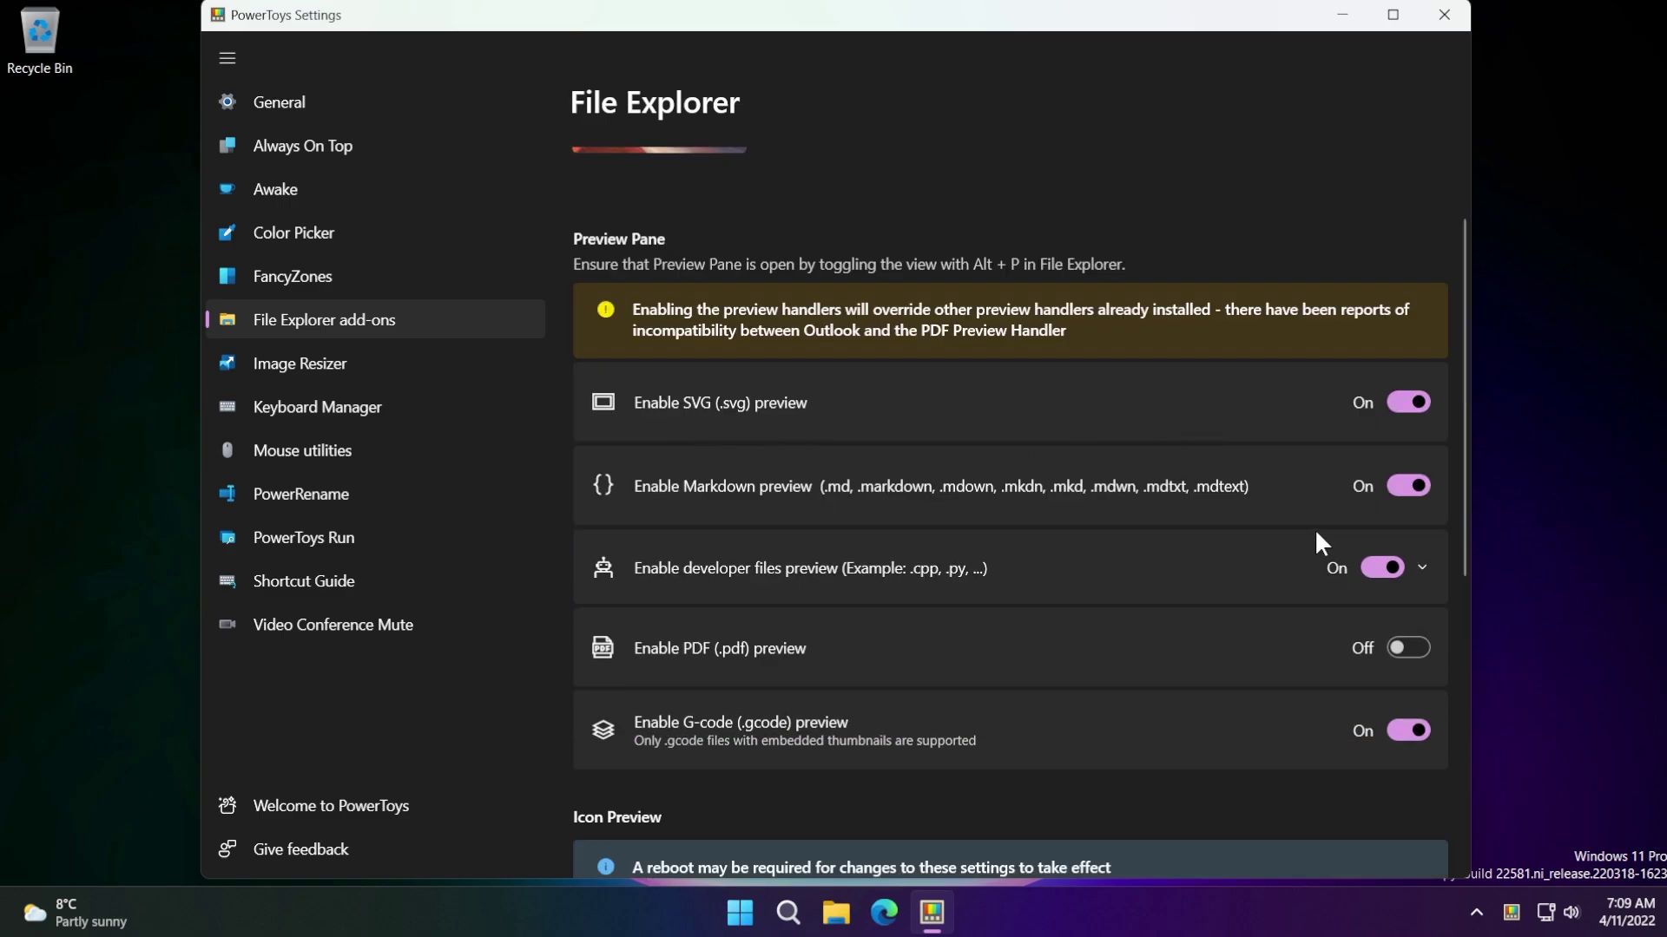
pyautogui.scroll(-1, 1317, 539)
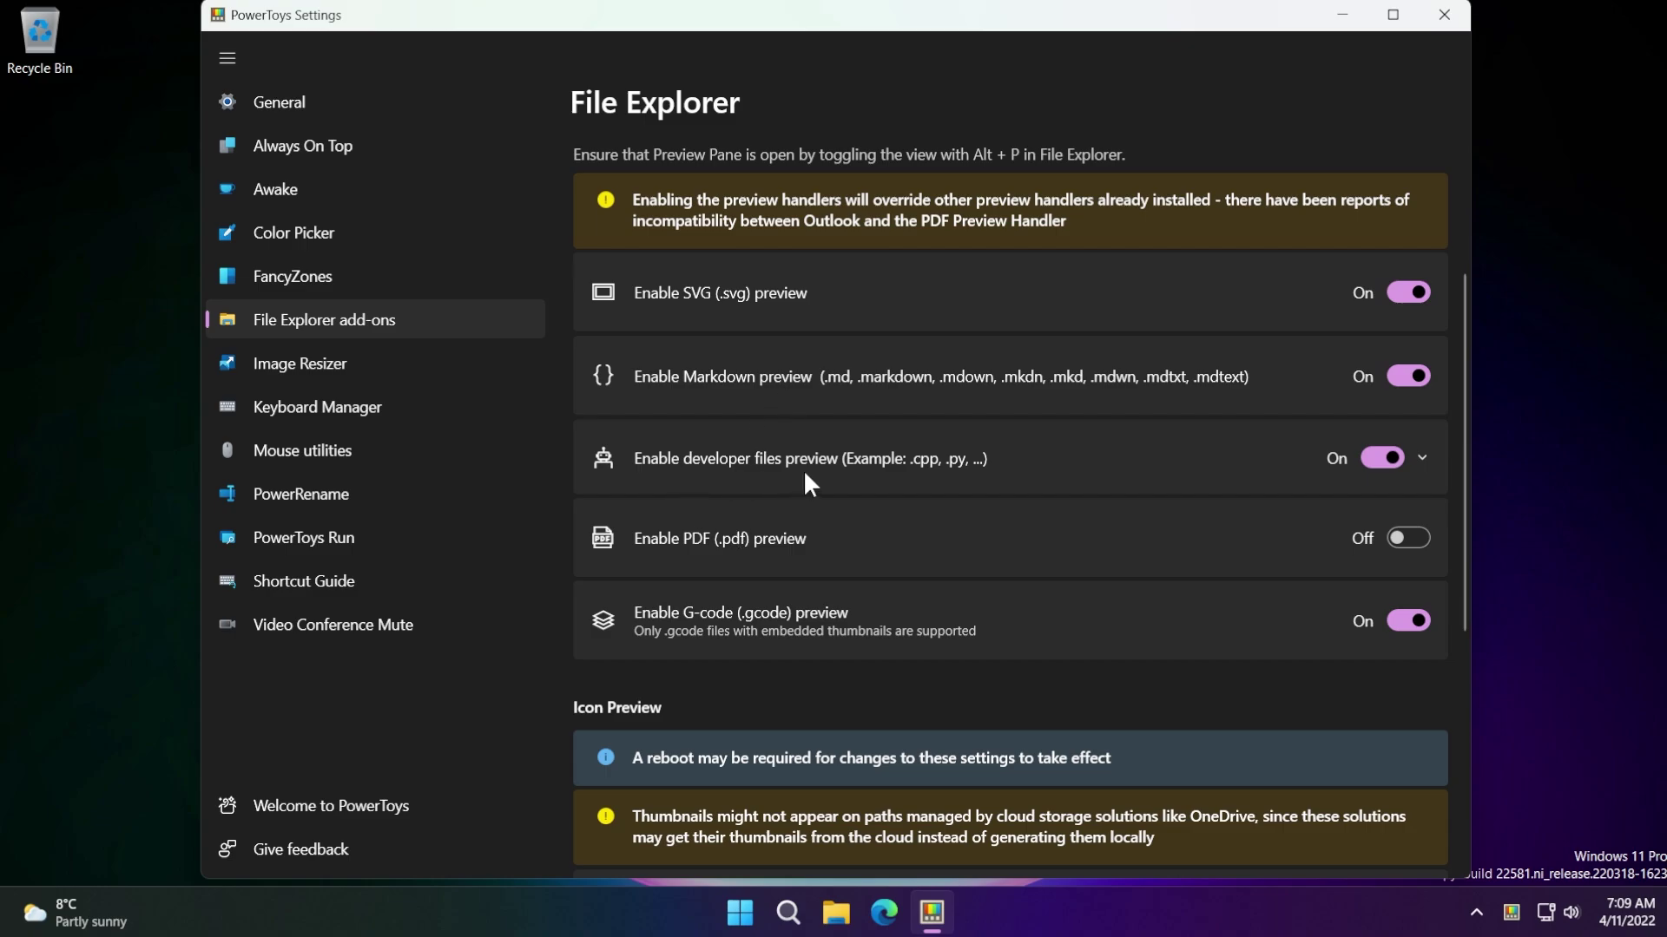
pyautogui.scroll(-5, 804, 470)
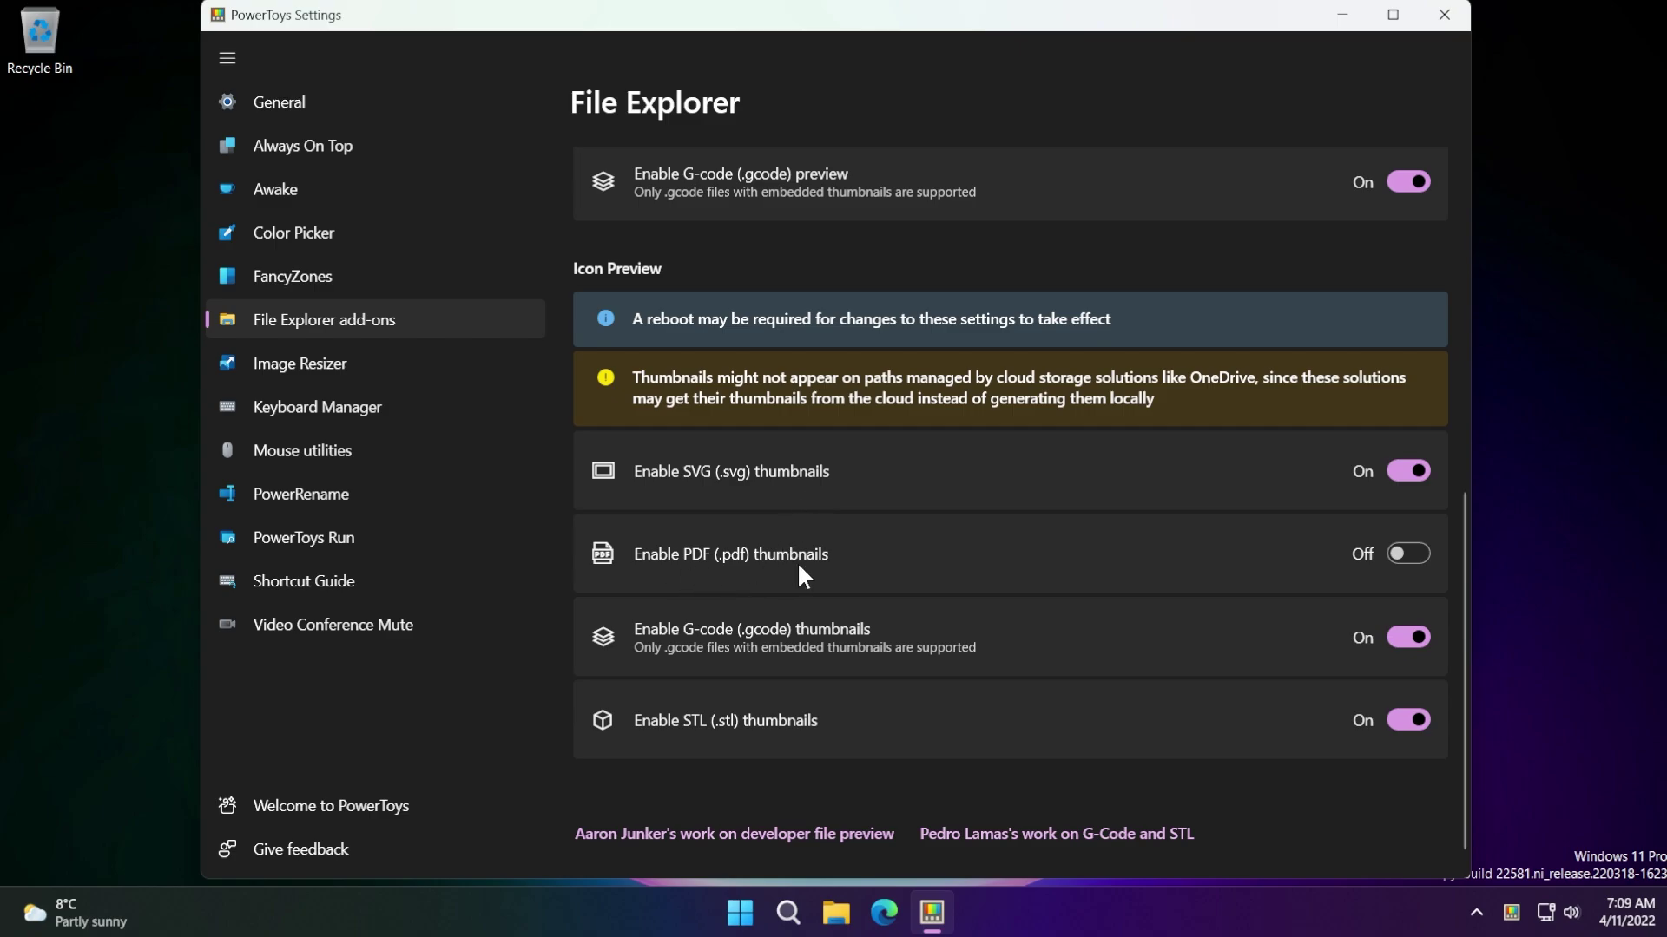
pyautogui.scroll(4, 853, 577)
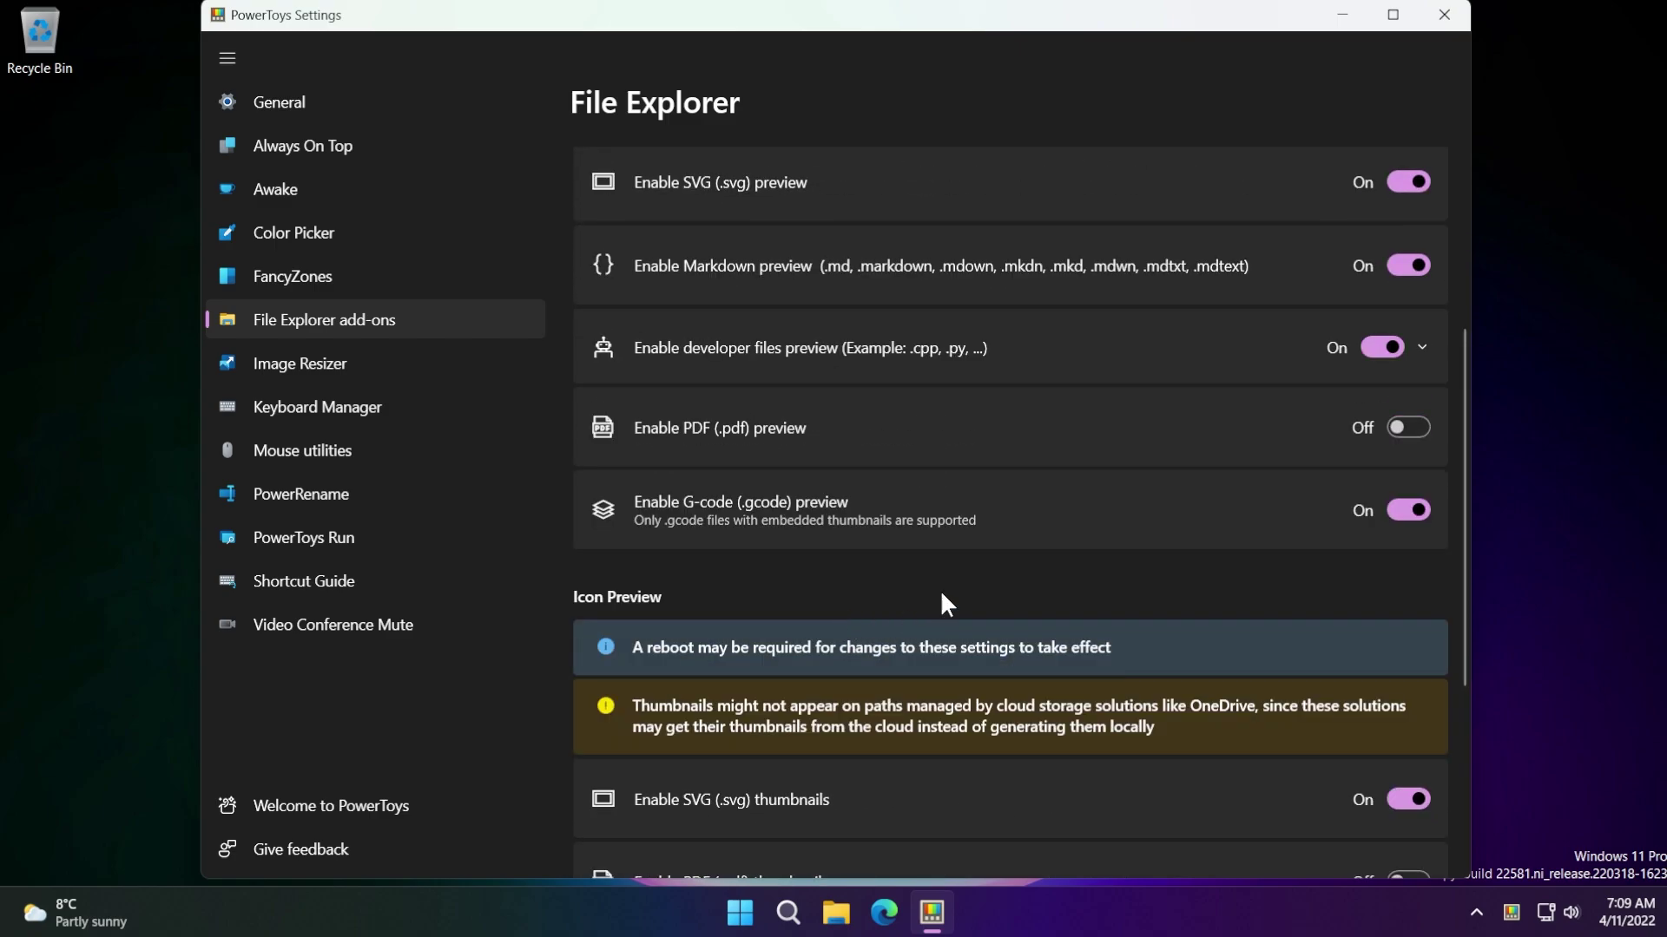
pyautogui.scroll(4, 817, 658)
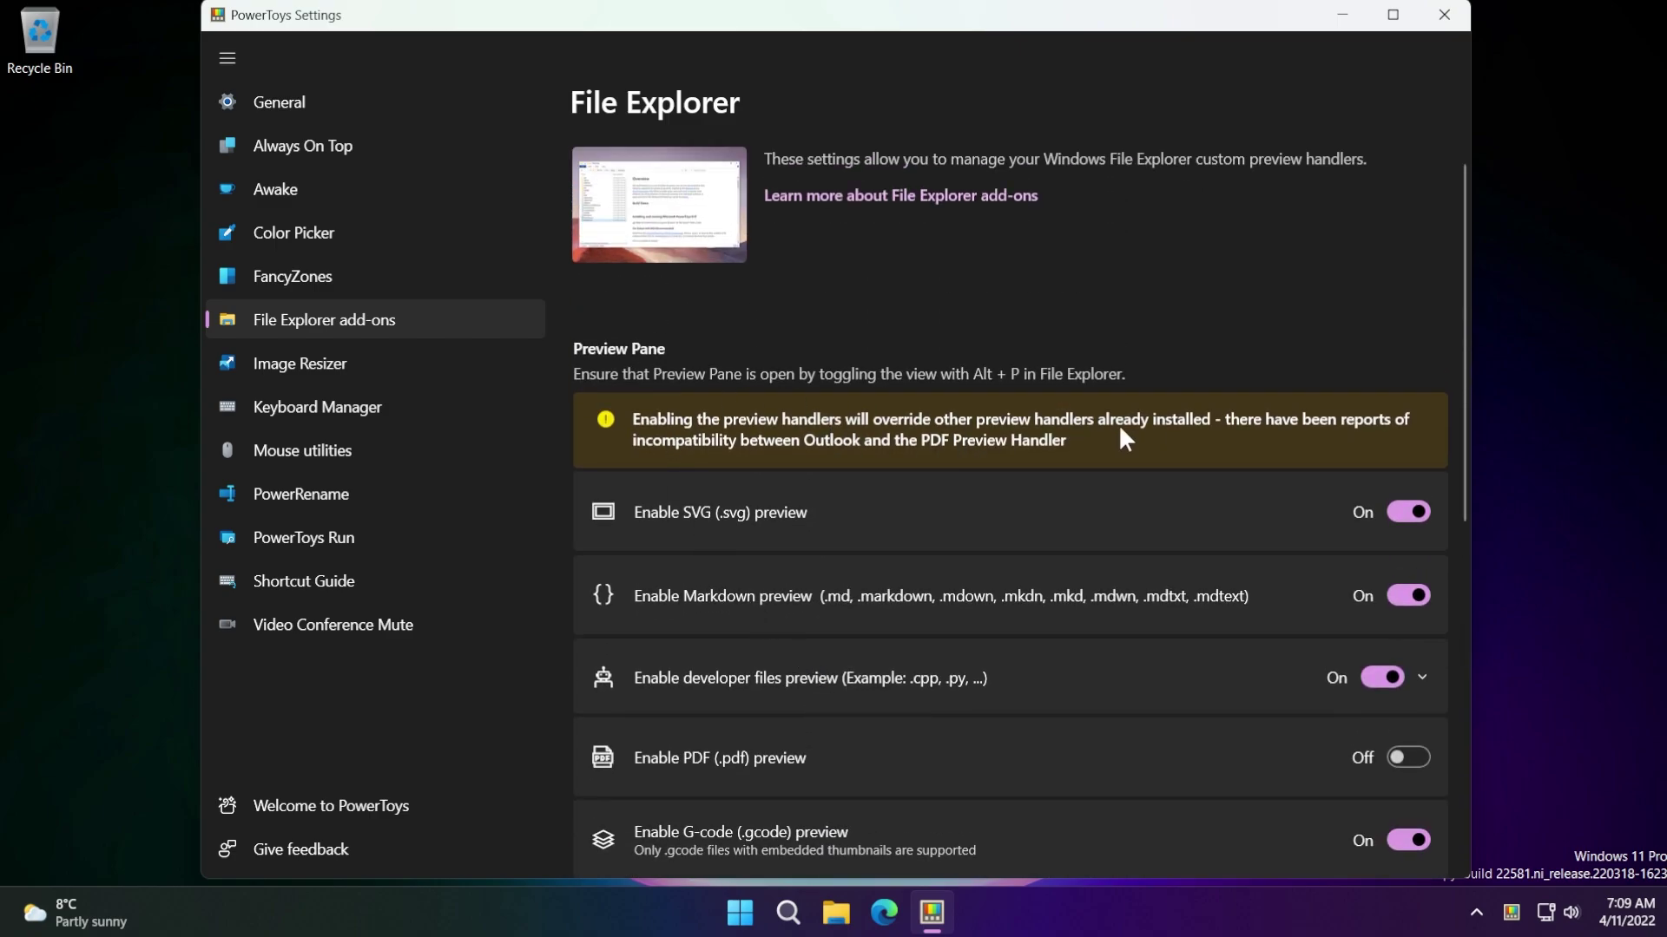
pyautogui.scroll(-5, 849, 627)
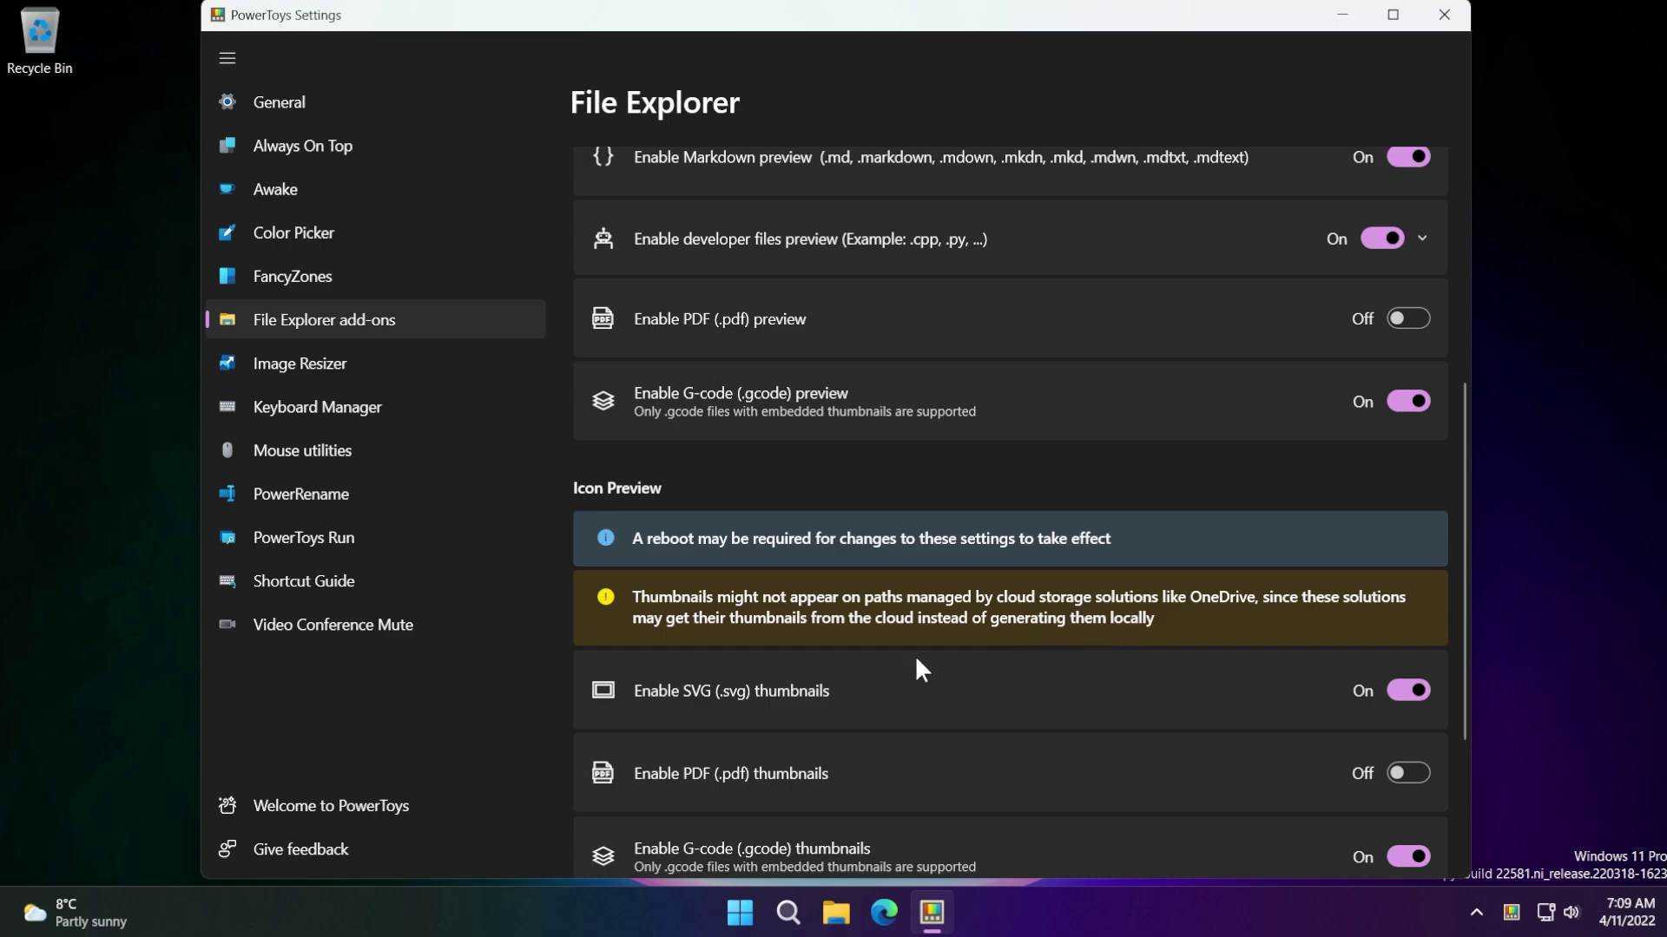
pyautogui.click(348, 367)
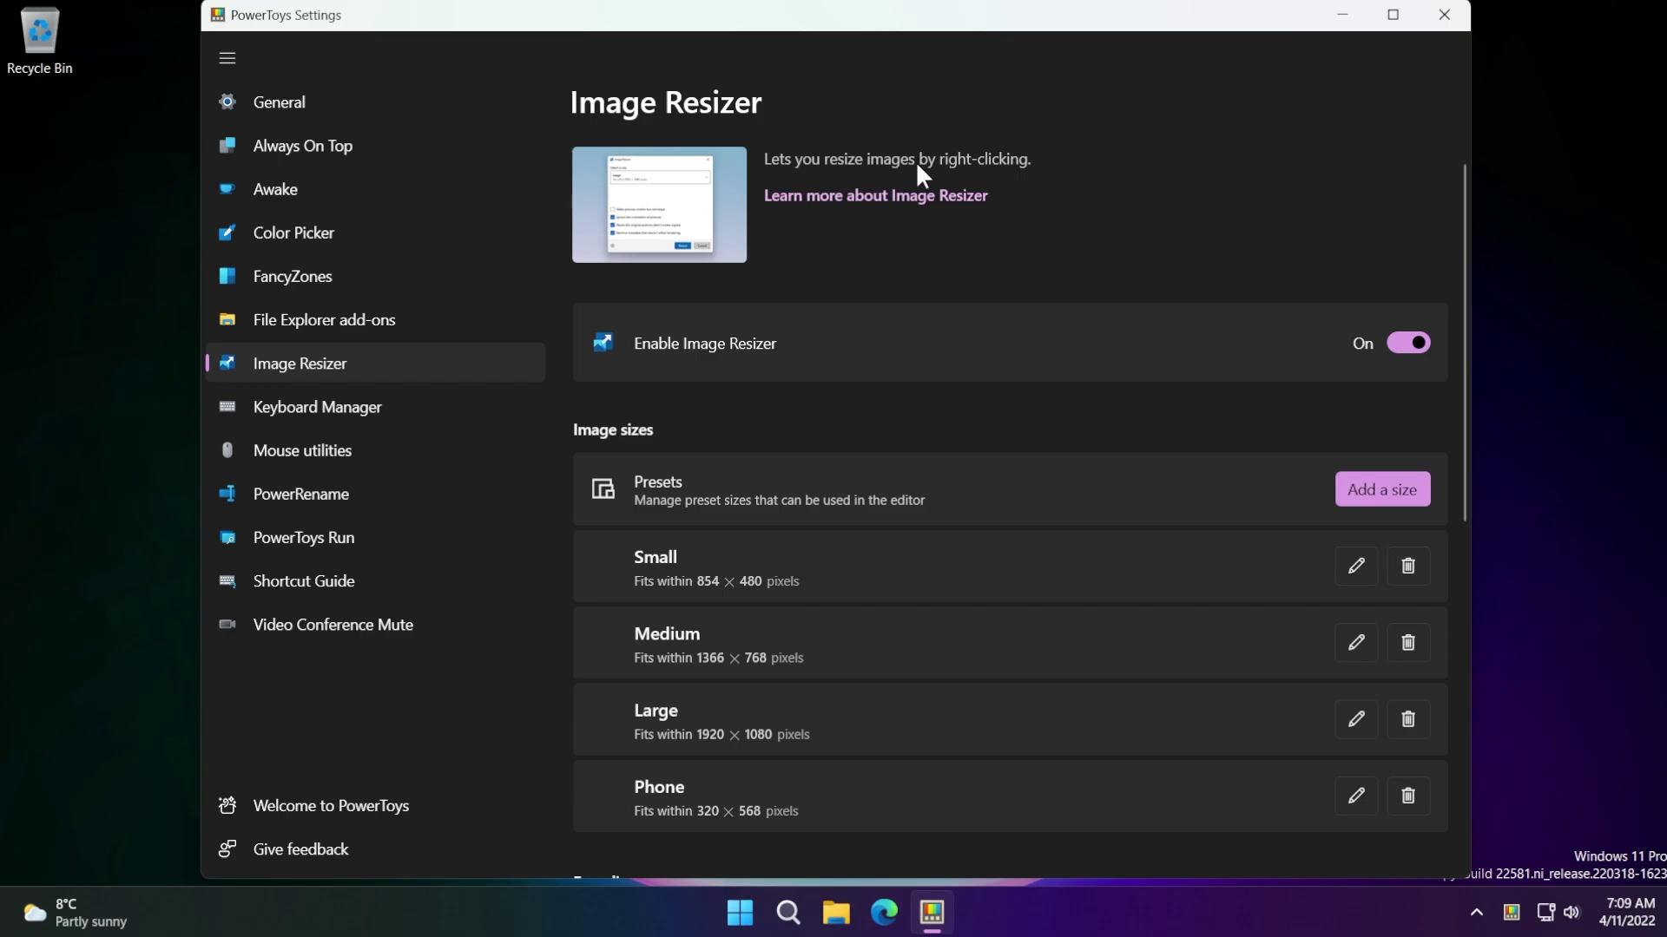
pyautogui.scroll(-7, 894, 421)
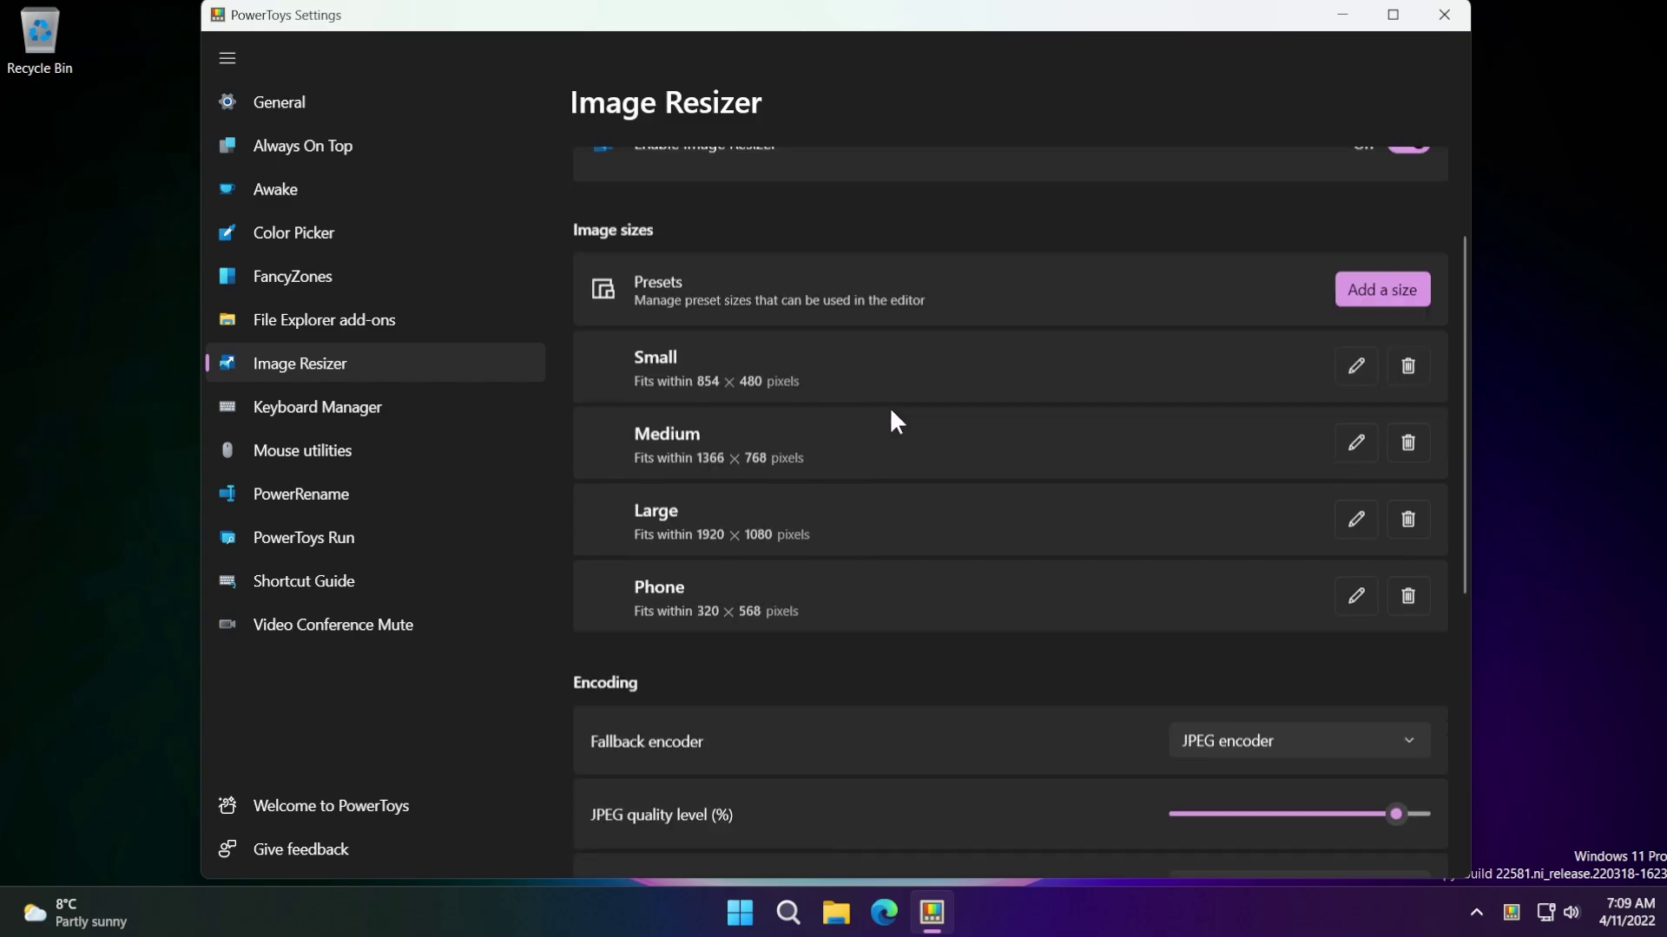
pyautogui.scroll(7, 892, 420)
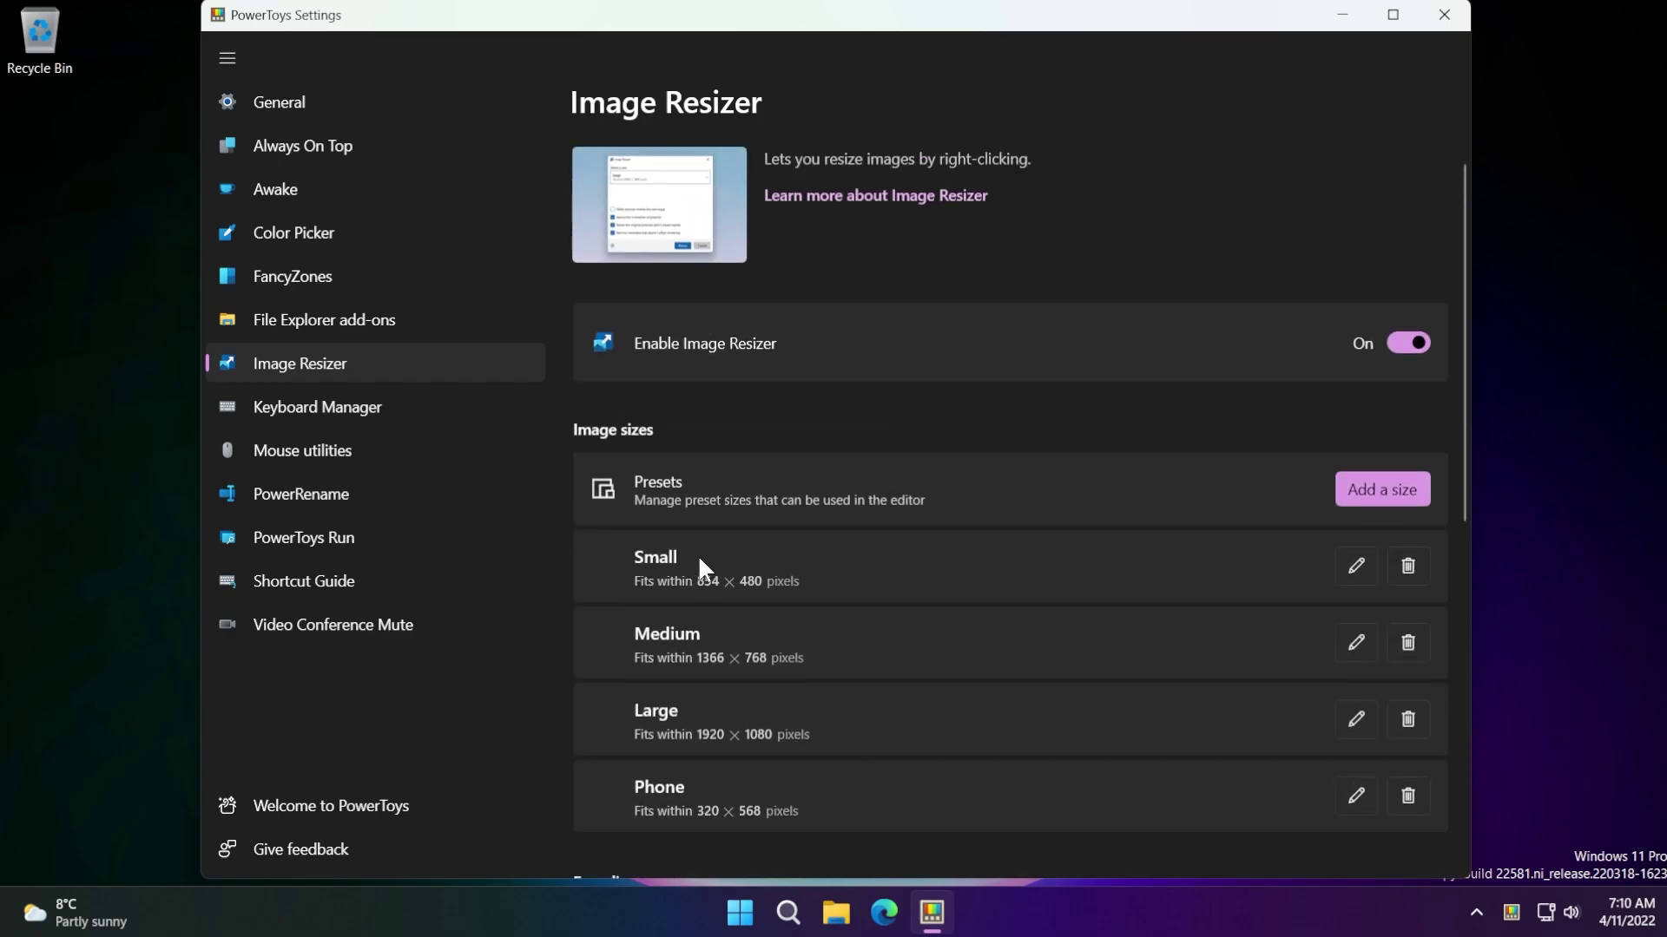
pyautogui.scroll(-1, 708, 521)
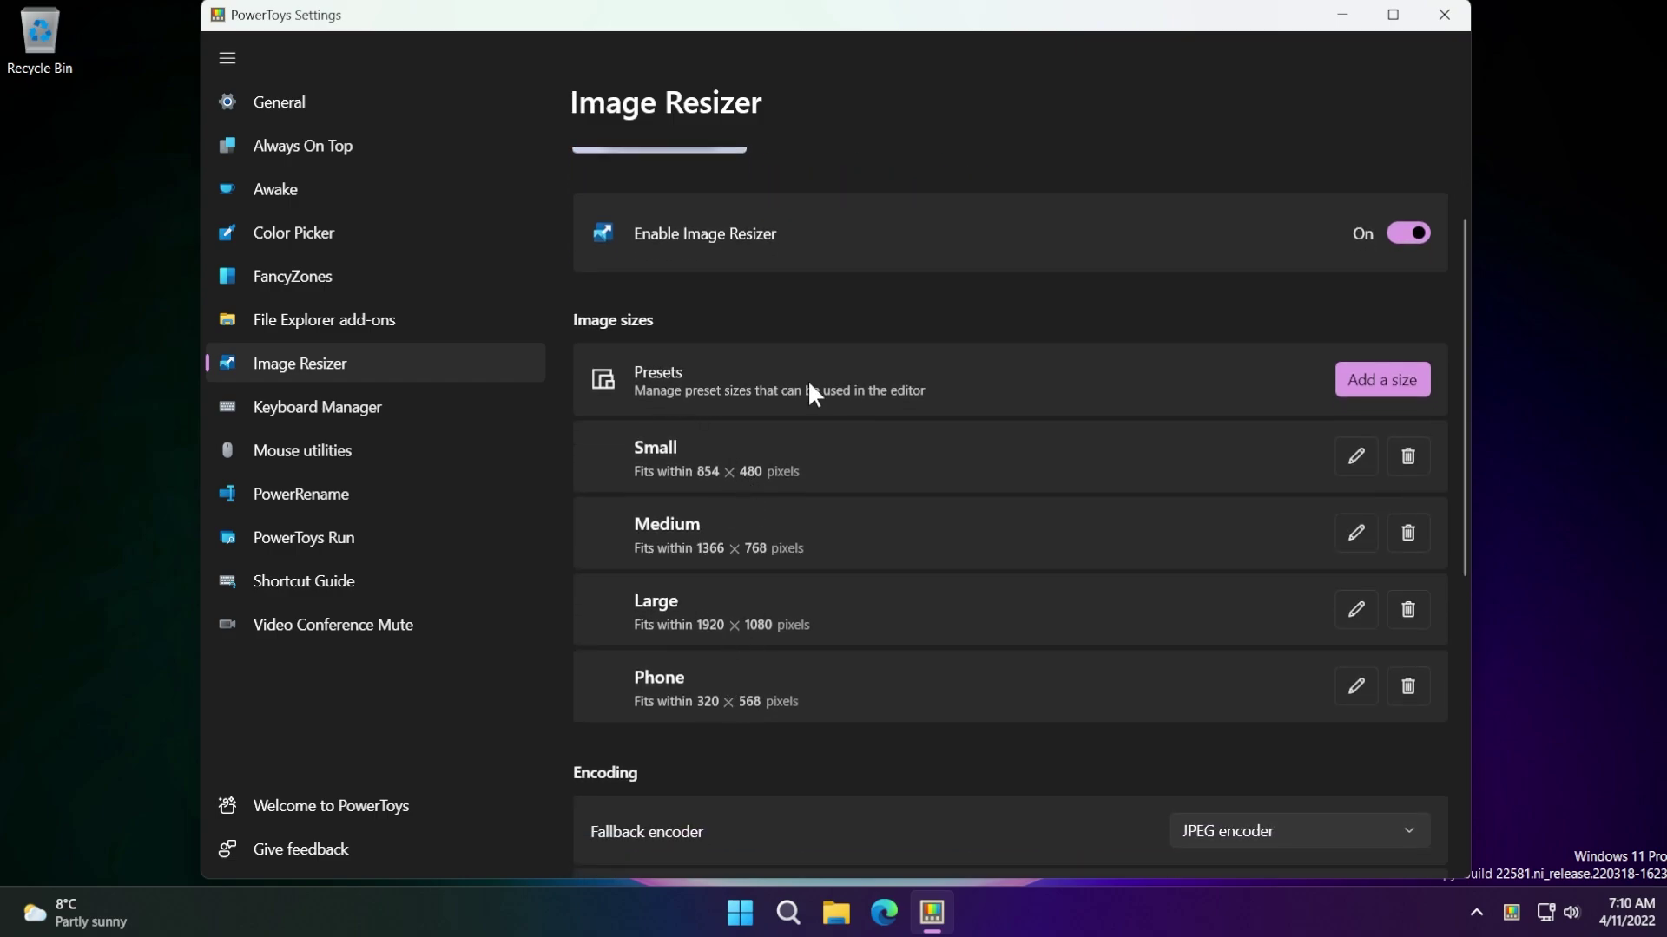
pyautogui.scroll(-5, 796, 359)
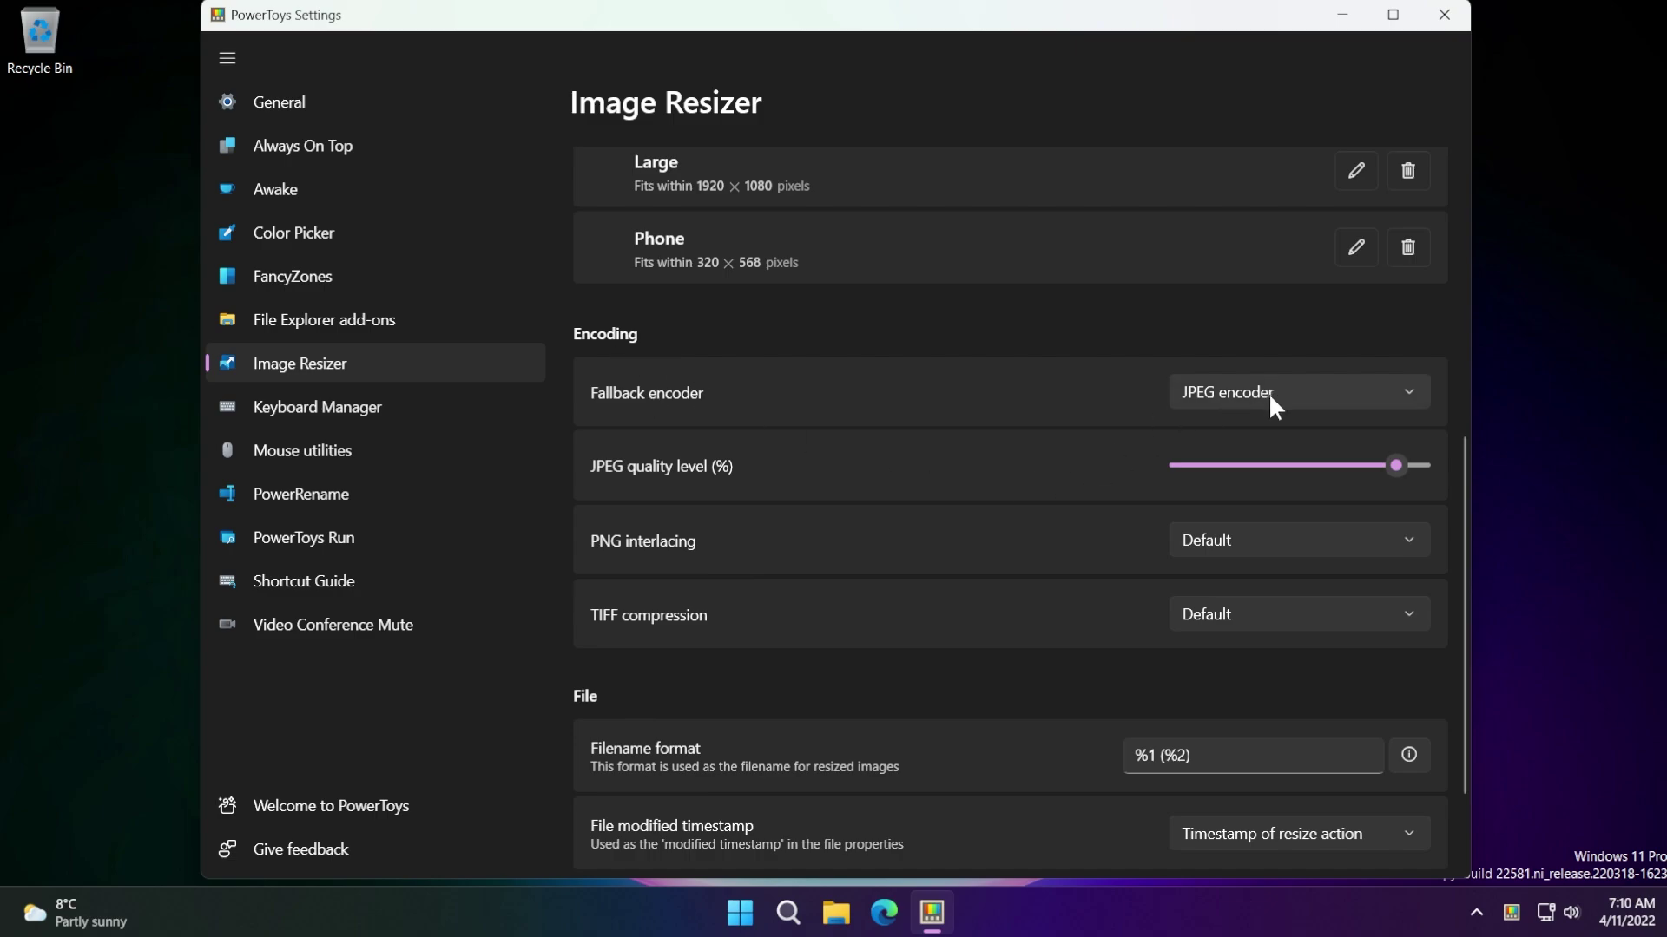
pyautogui.click(1271, 403)
pyautogui.click(1001, 328)
pyautogui.scroll(-3, 650, 619)
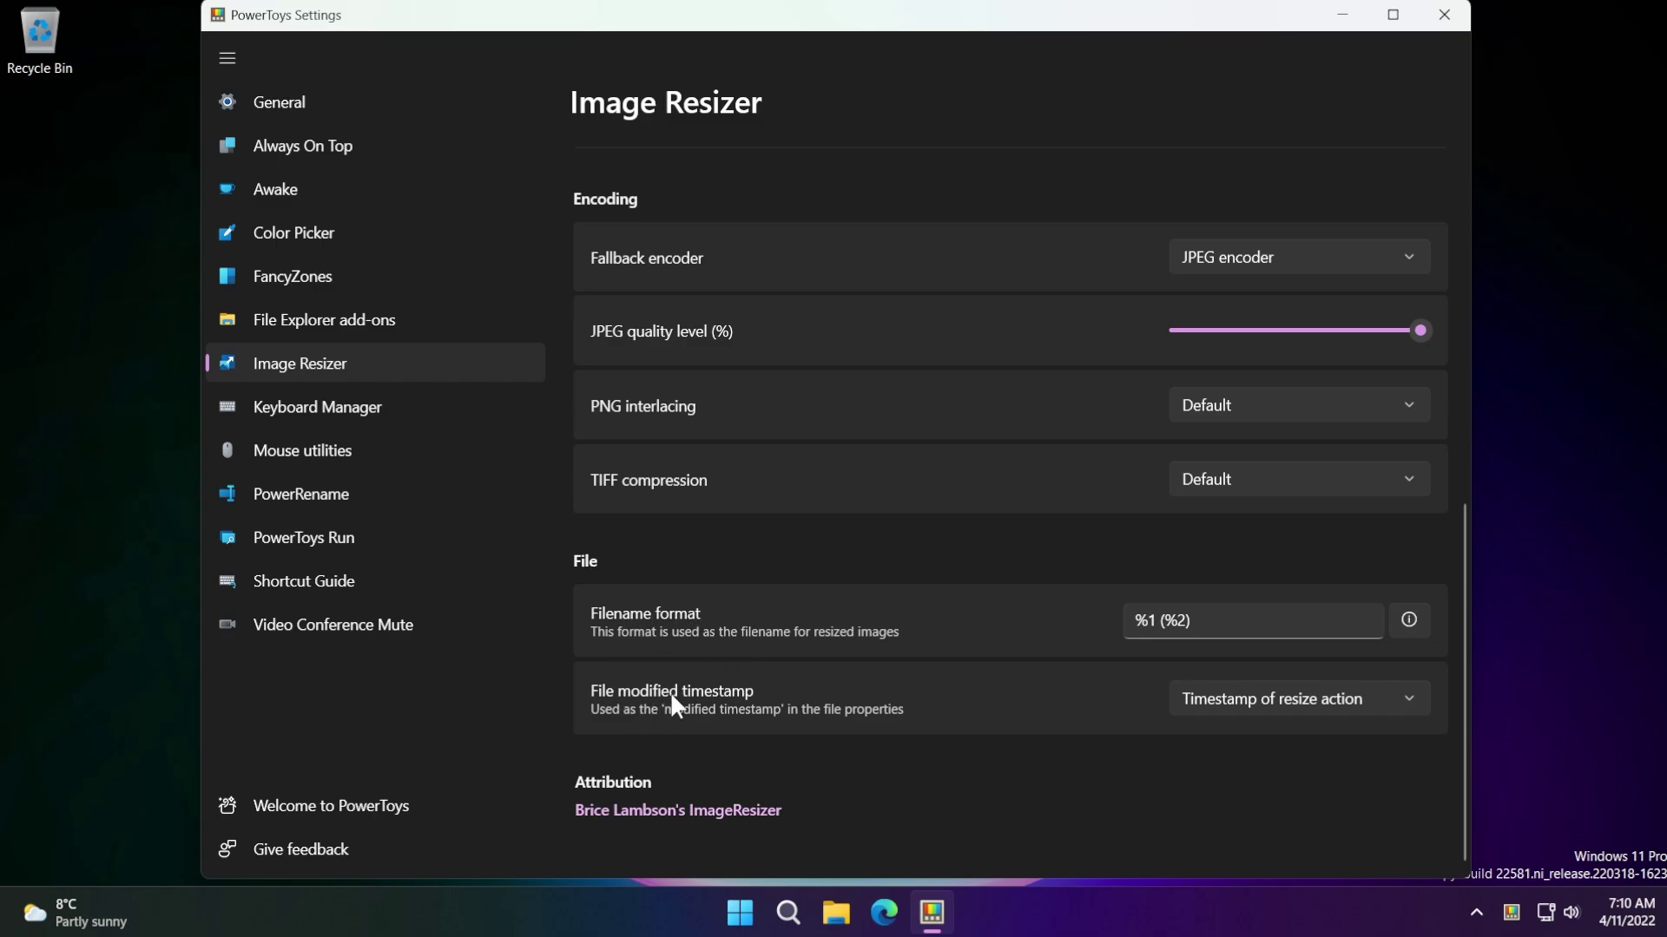
pyautogui.scroll(15, 772, 651)
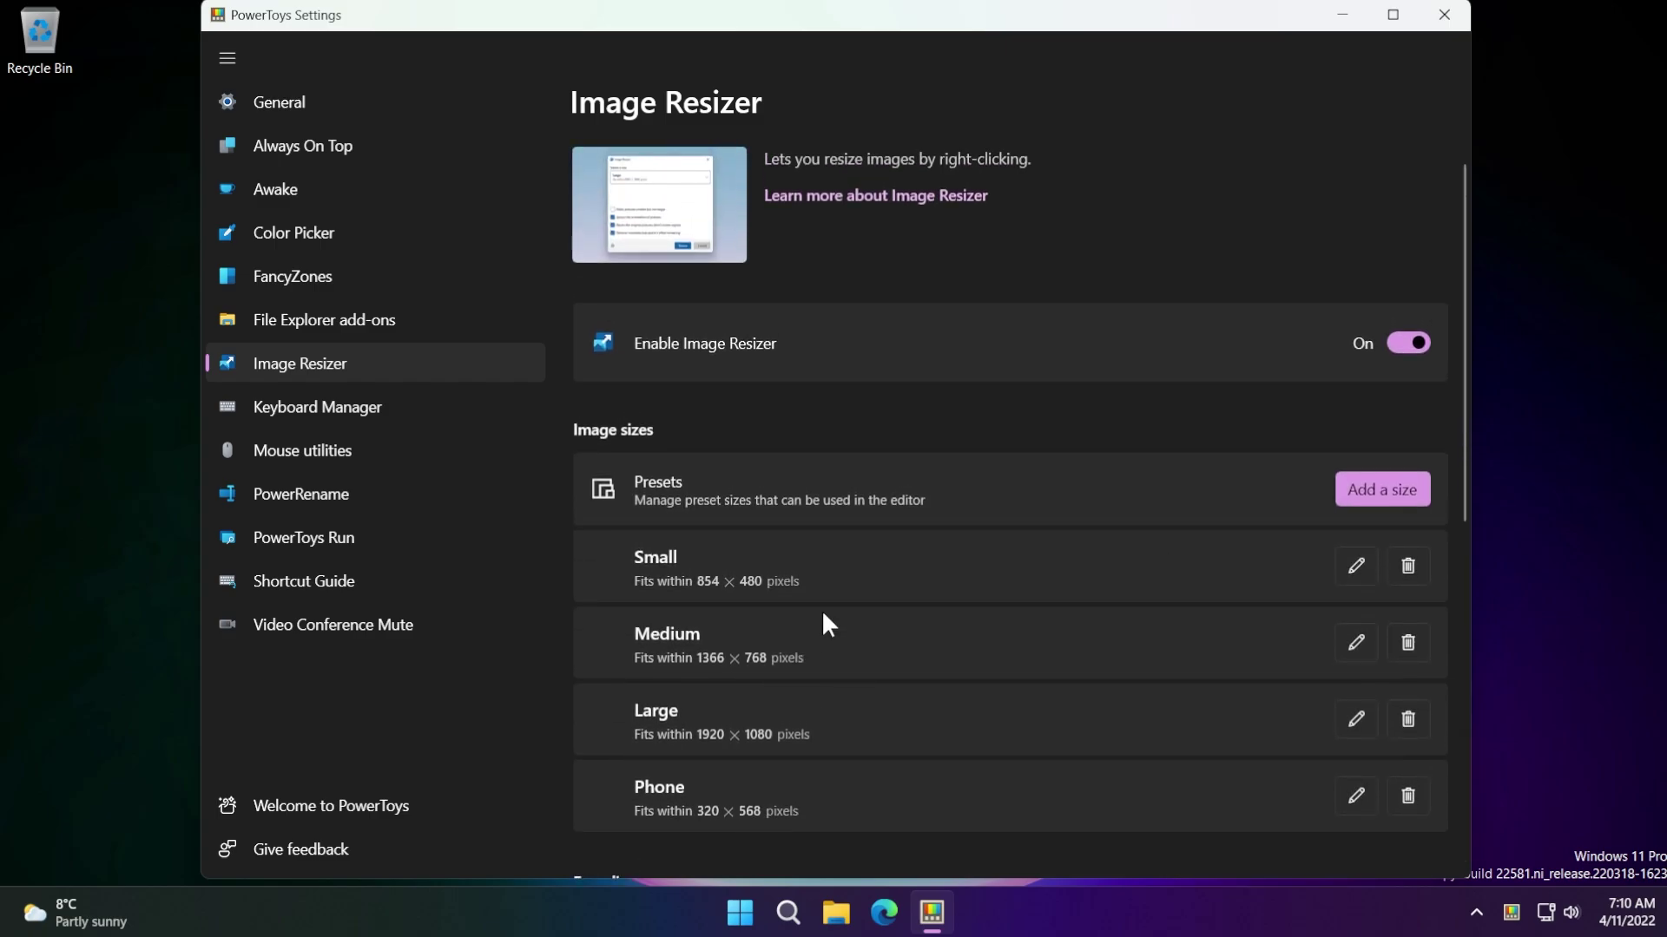
# Resize the 1066860 image in Pictures with Resize pictures, keeping the Small preset
pyautogui.click(847, 917)
pyautogui.click(529, 376)
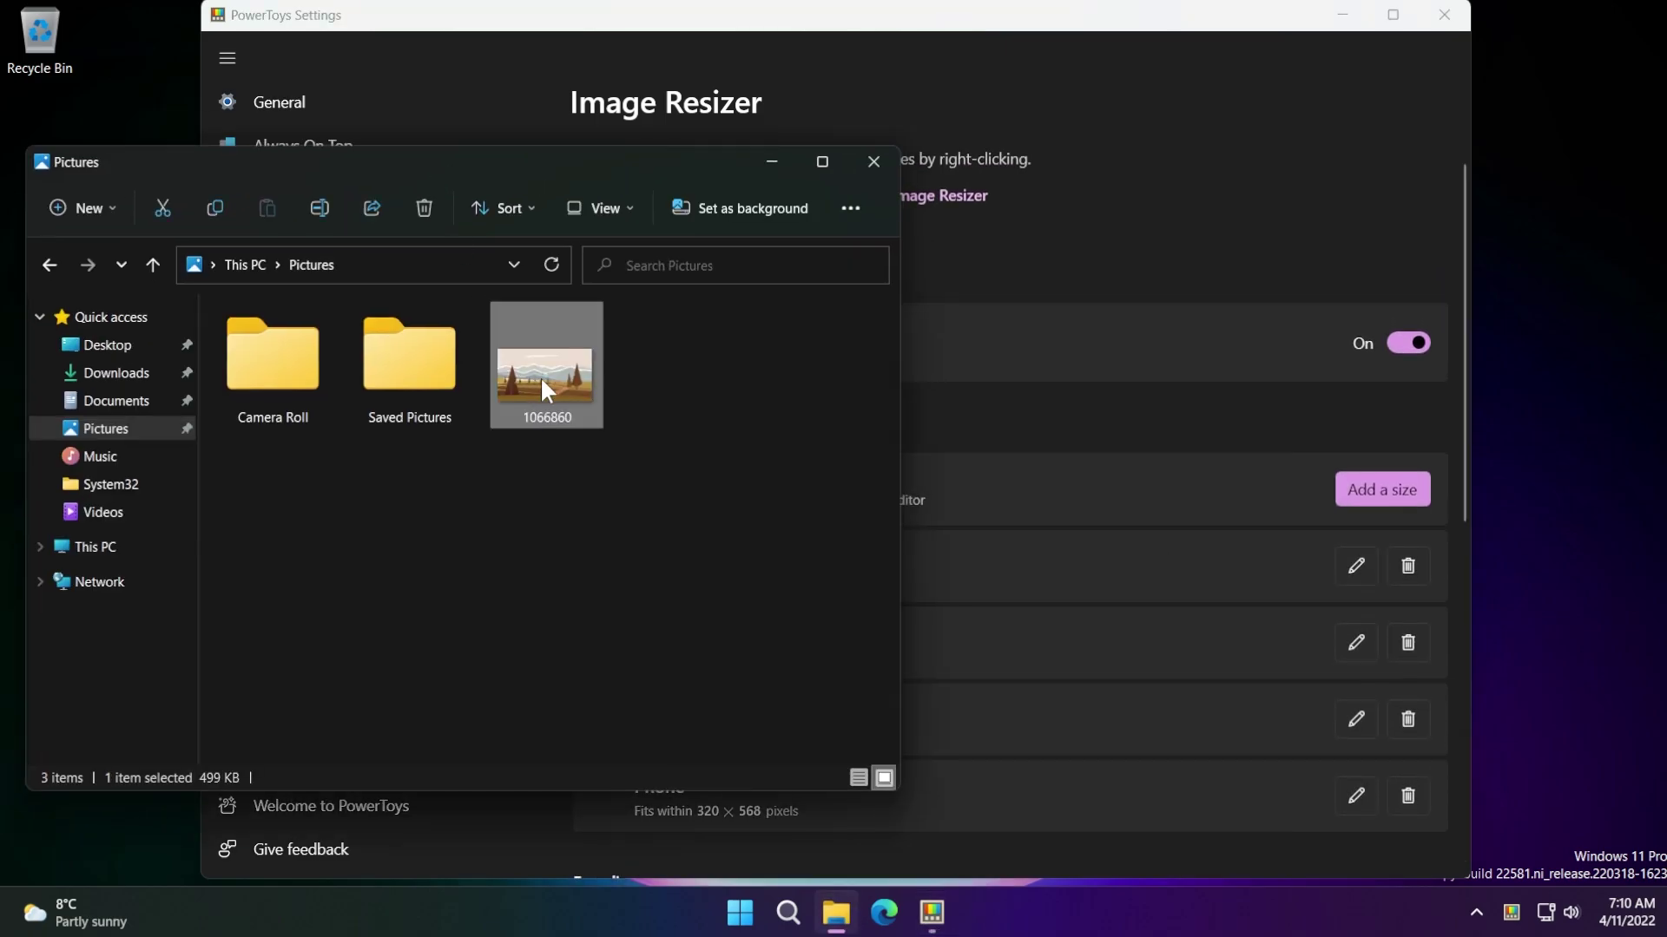
pyautogui.rightClick(533, 386)
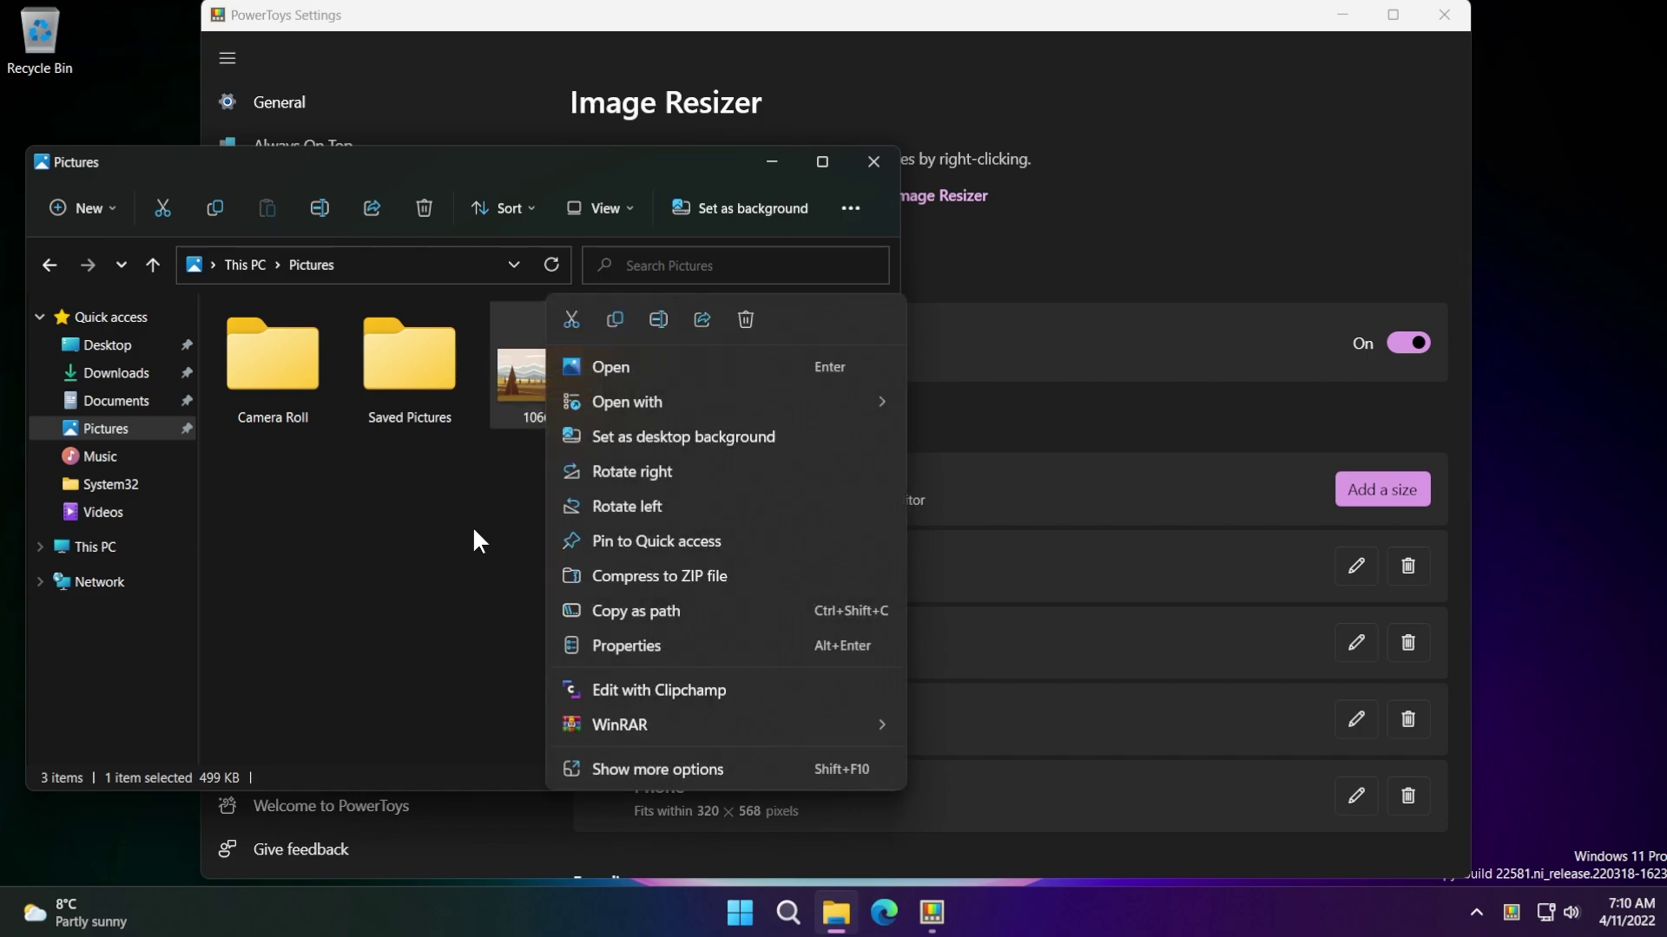
pyautogui.click(642, 769)
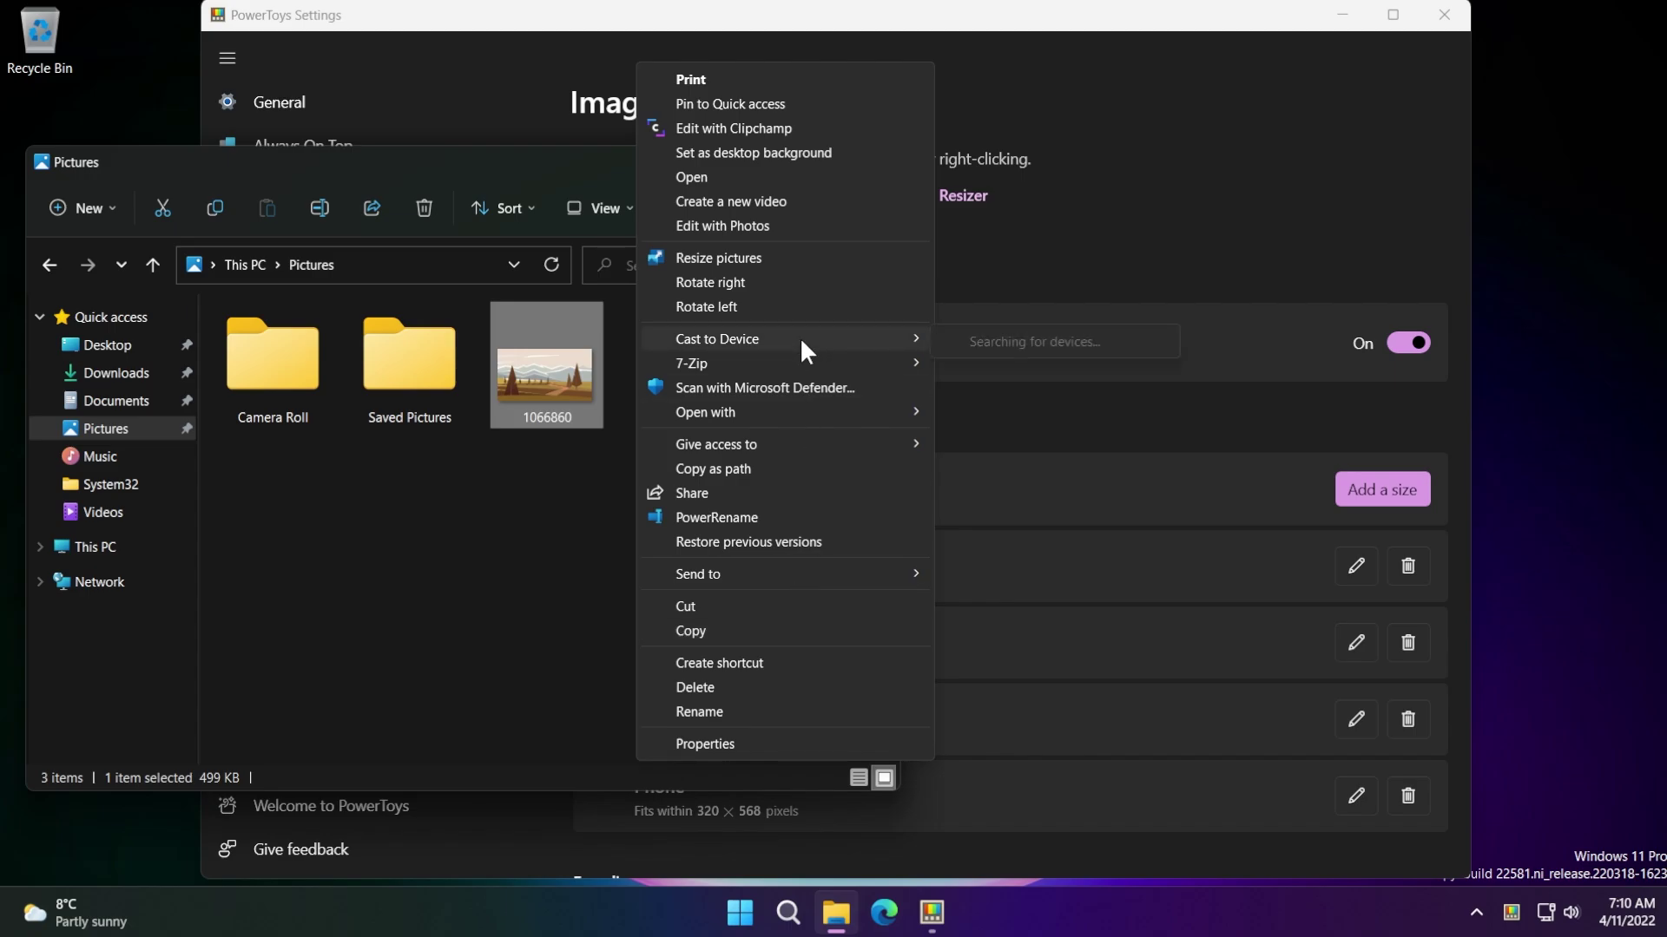
pyautogui.click(731, 256)
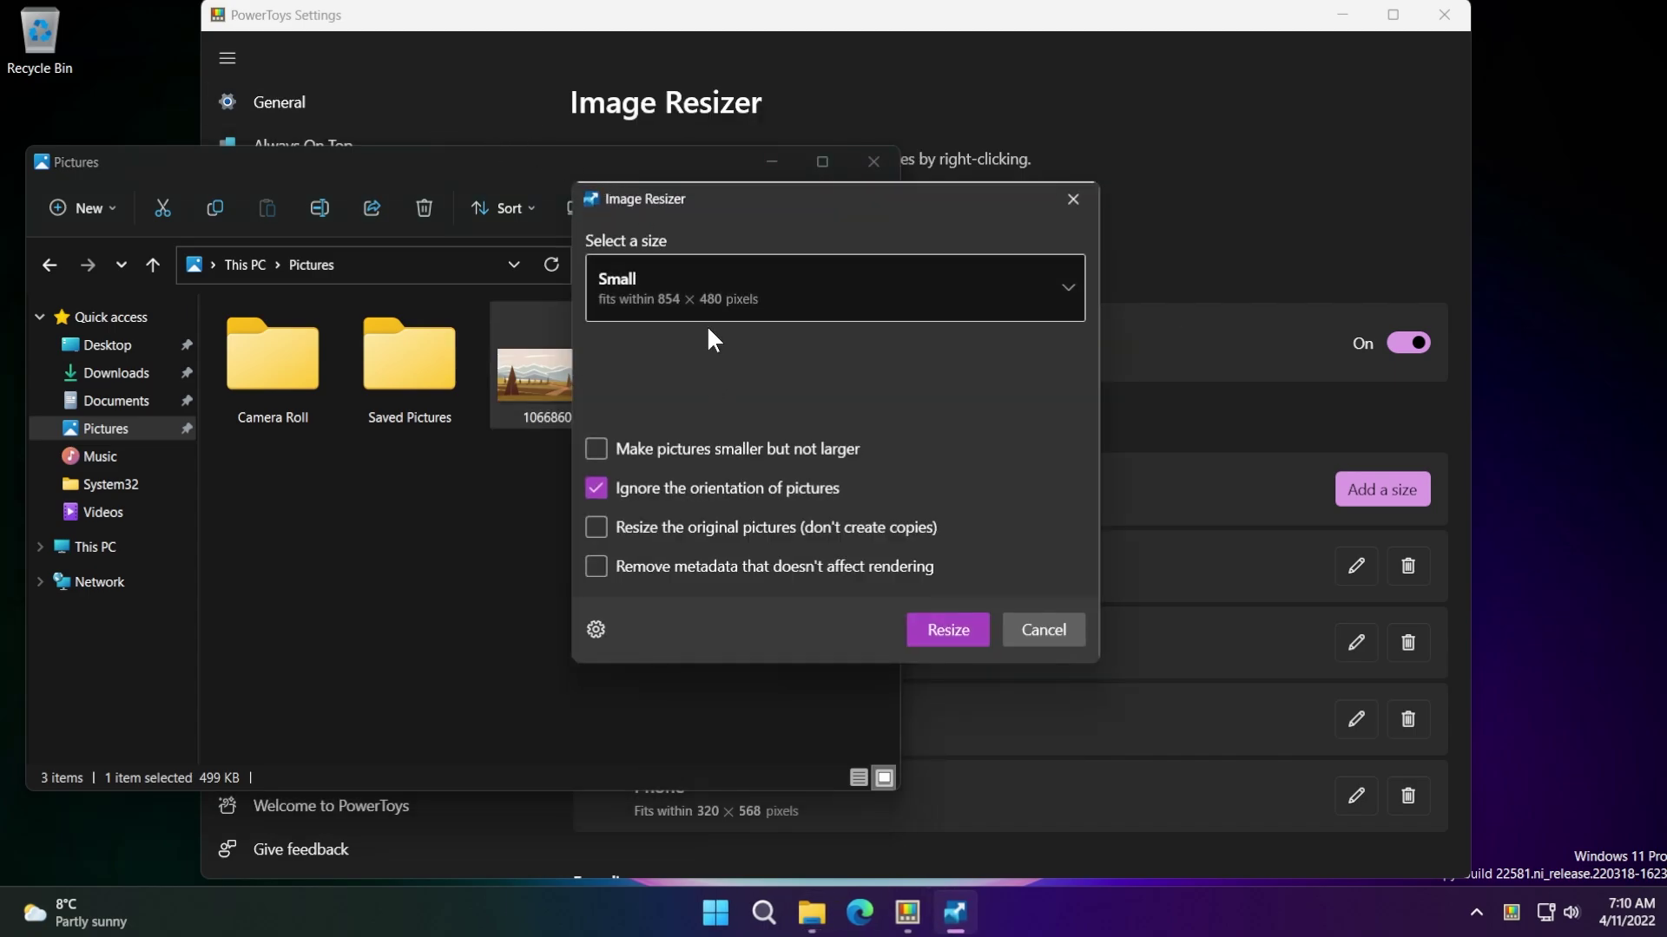
pyautogui.click(975, 286)
pyautogui.click(766, 268)
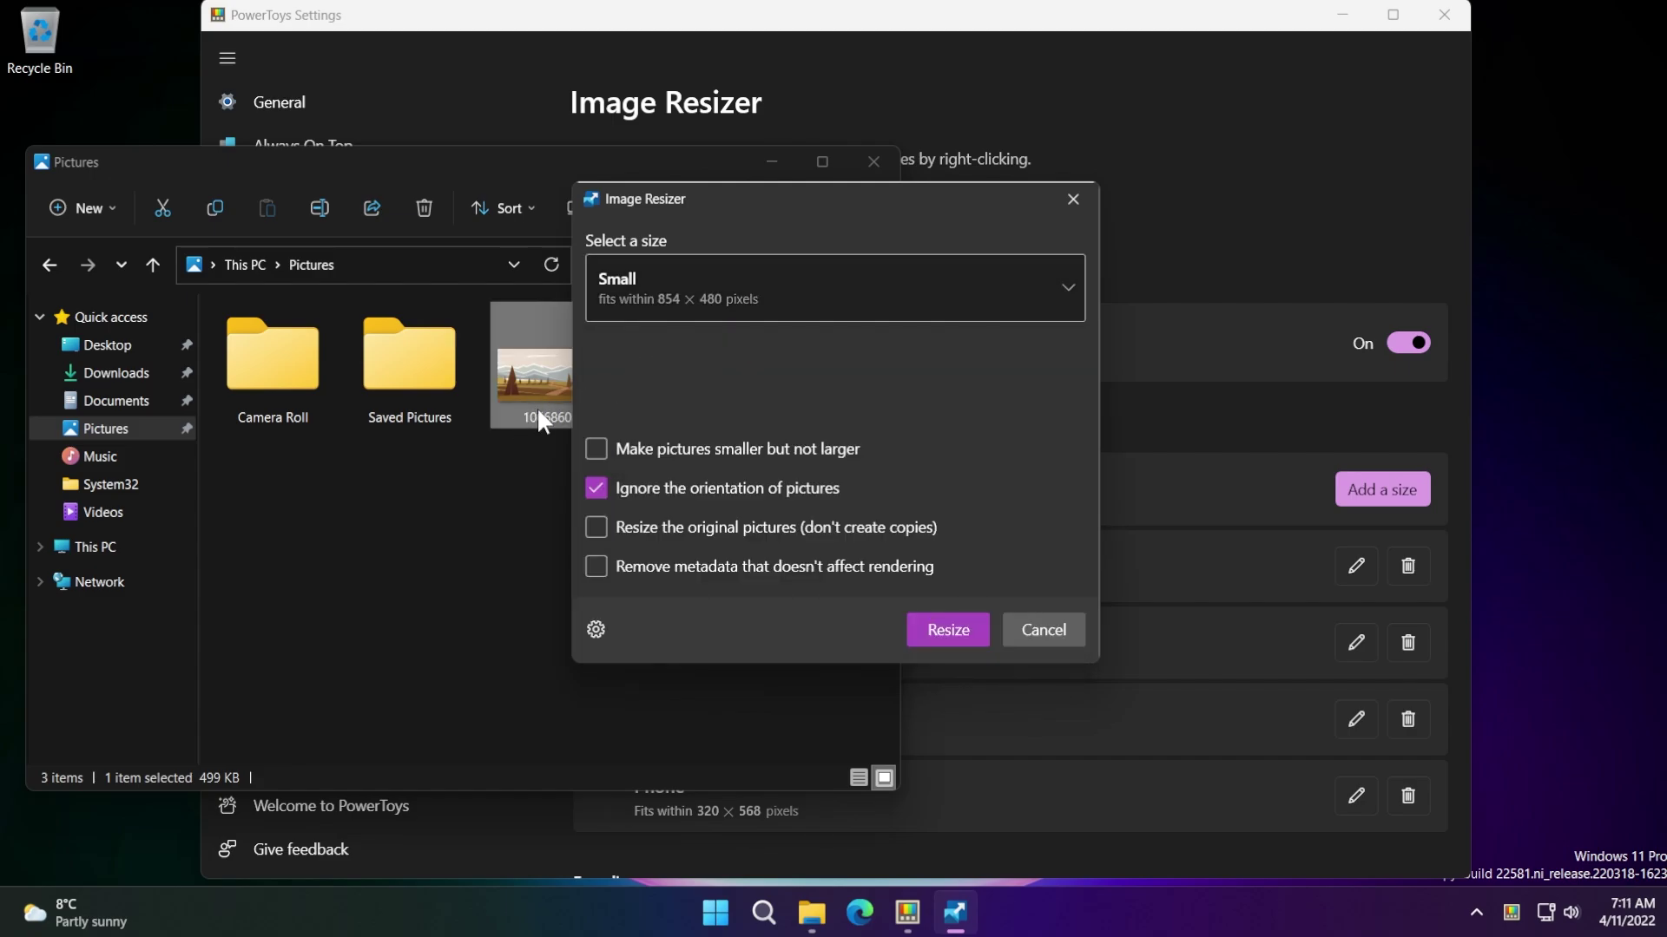
pyautogui.click(890, 290)
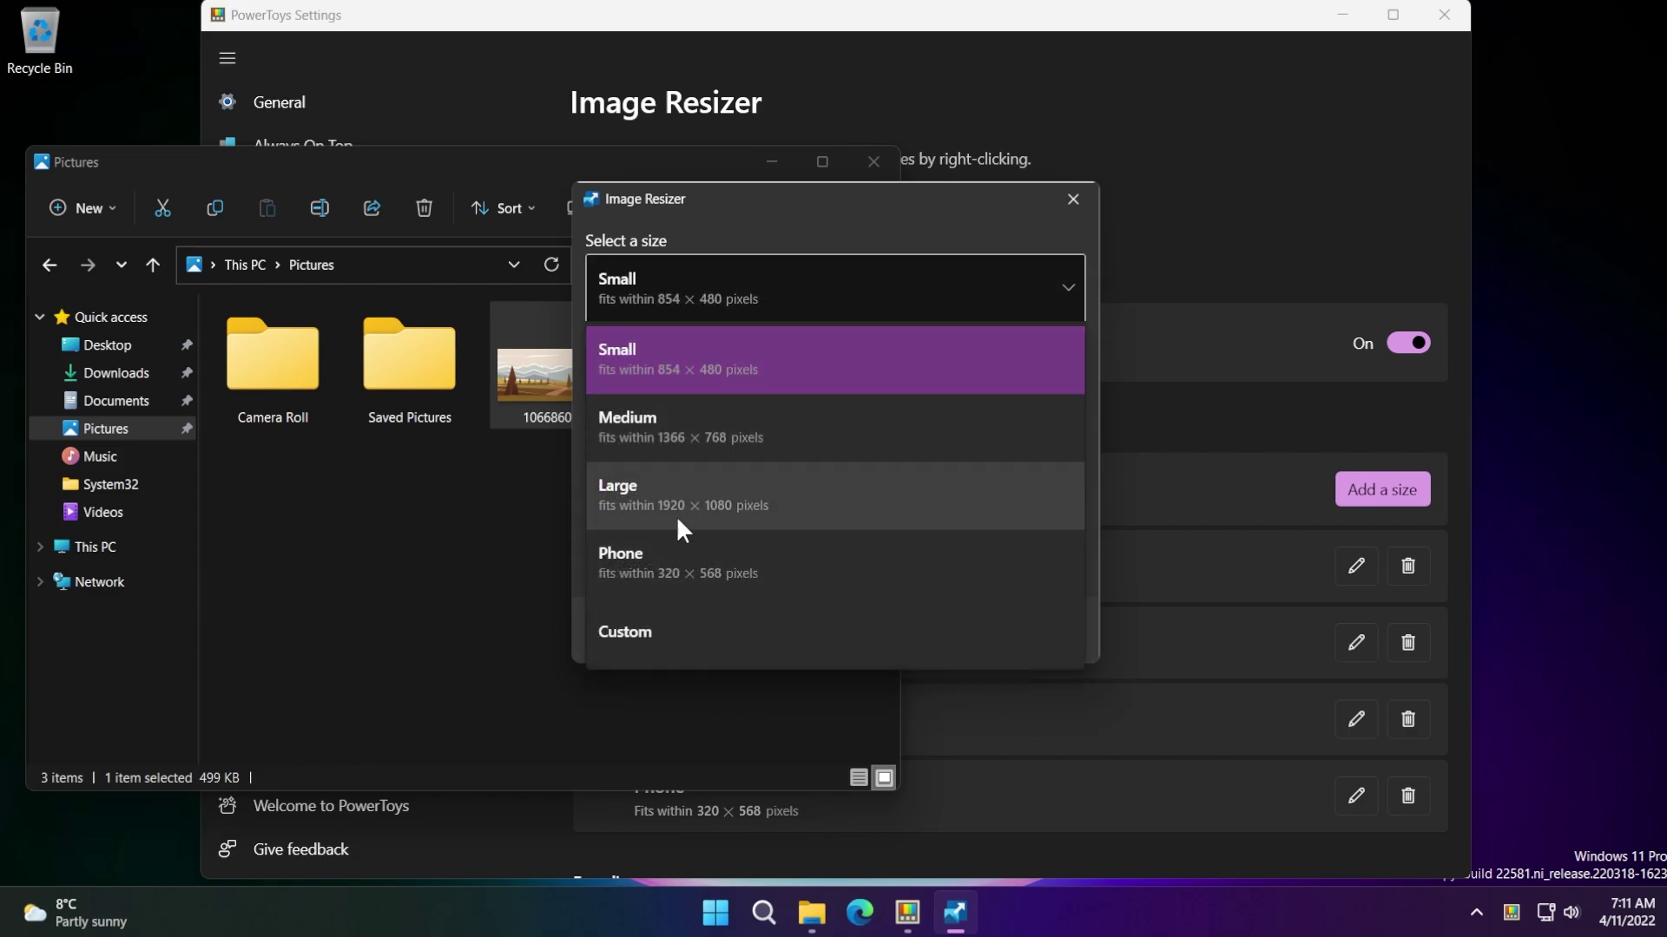
pyautogui.click(641, 355)
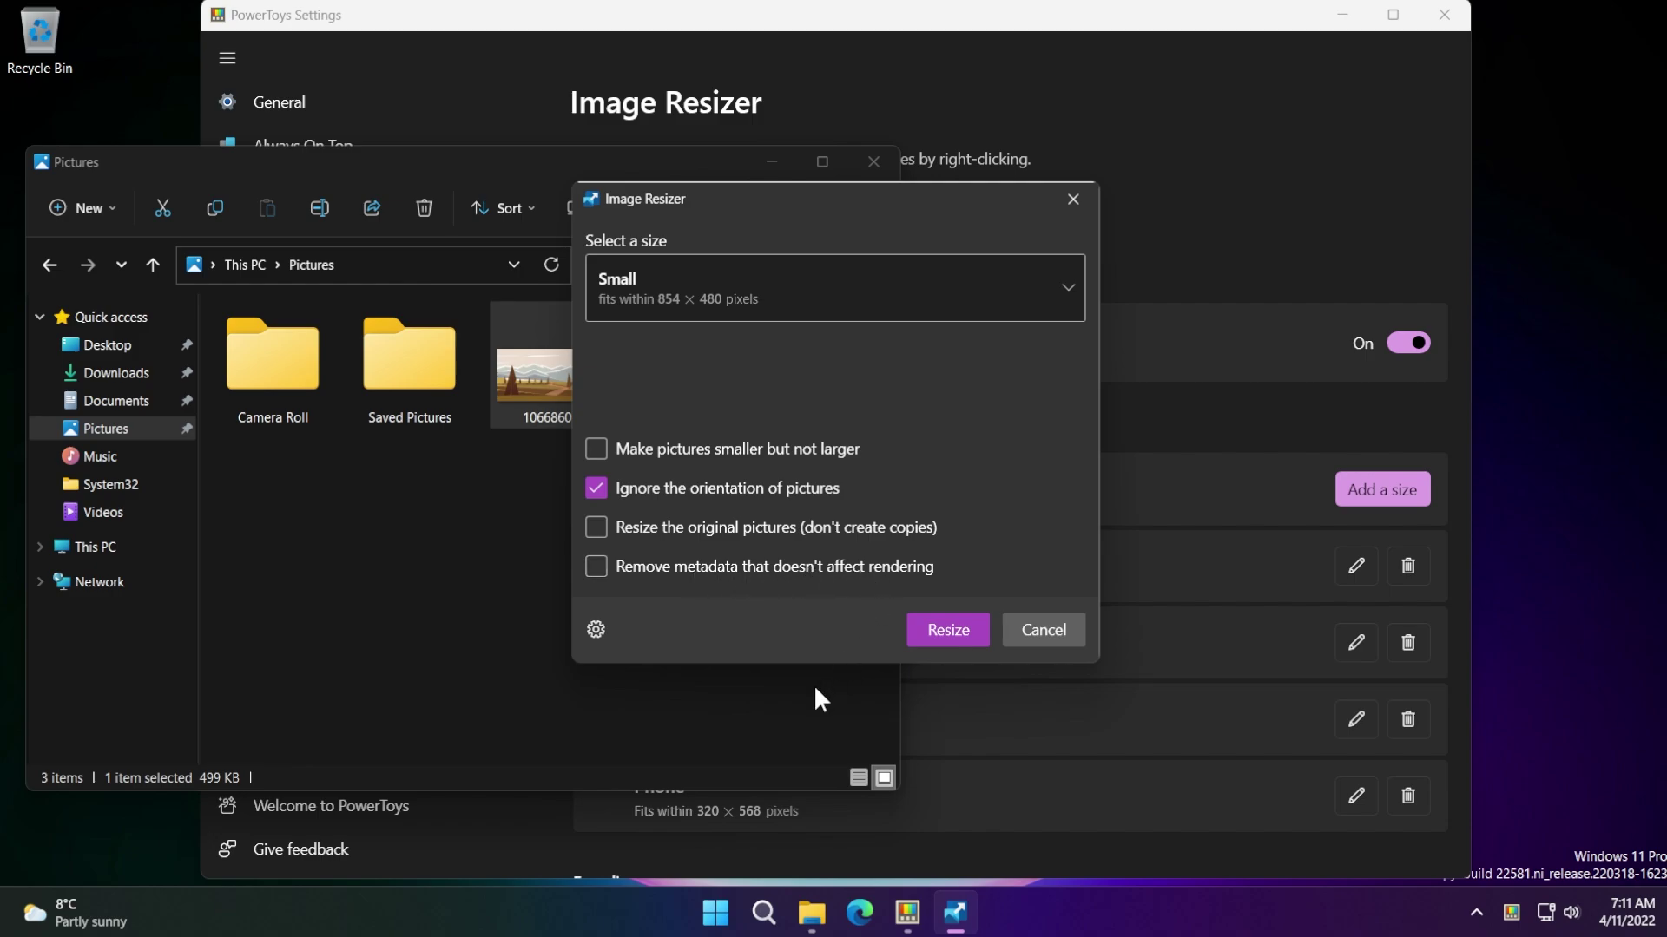
pyautogui.click(939, 630)
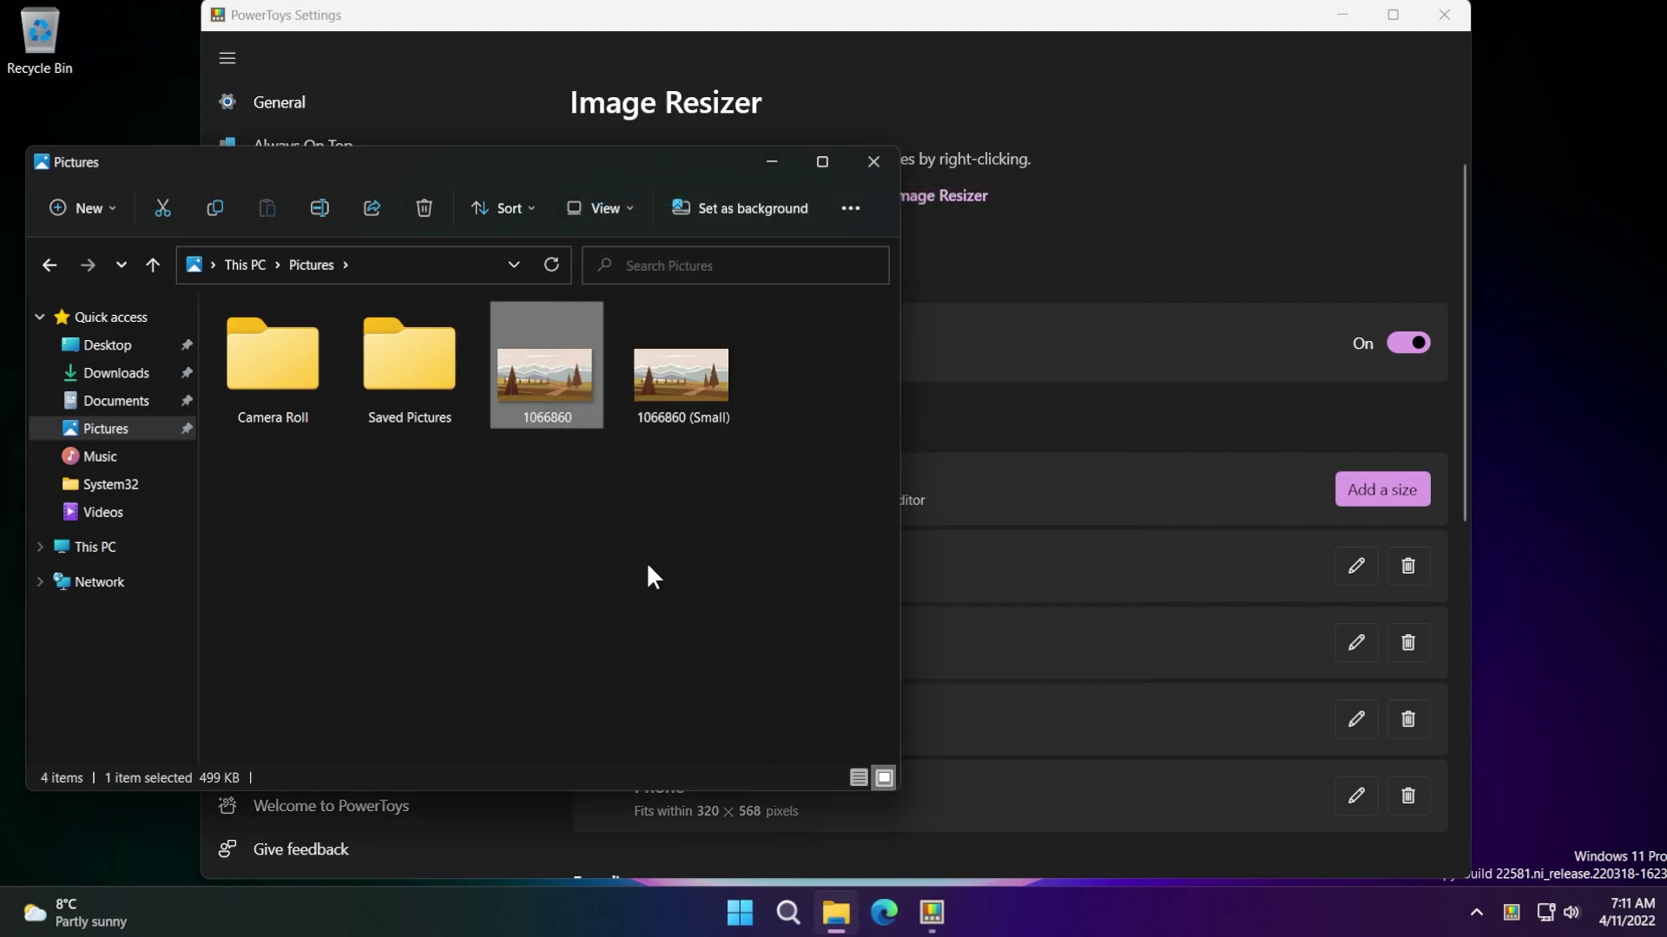
# Check the original 1066860 image's dimensions, 5688 x 3162, in its Properties Details tab
pyautogui.click(654, 388)
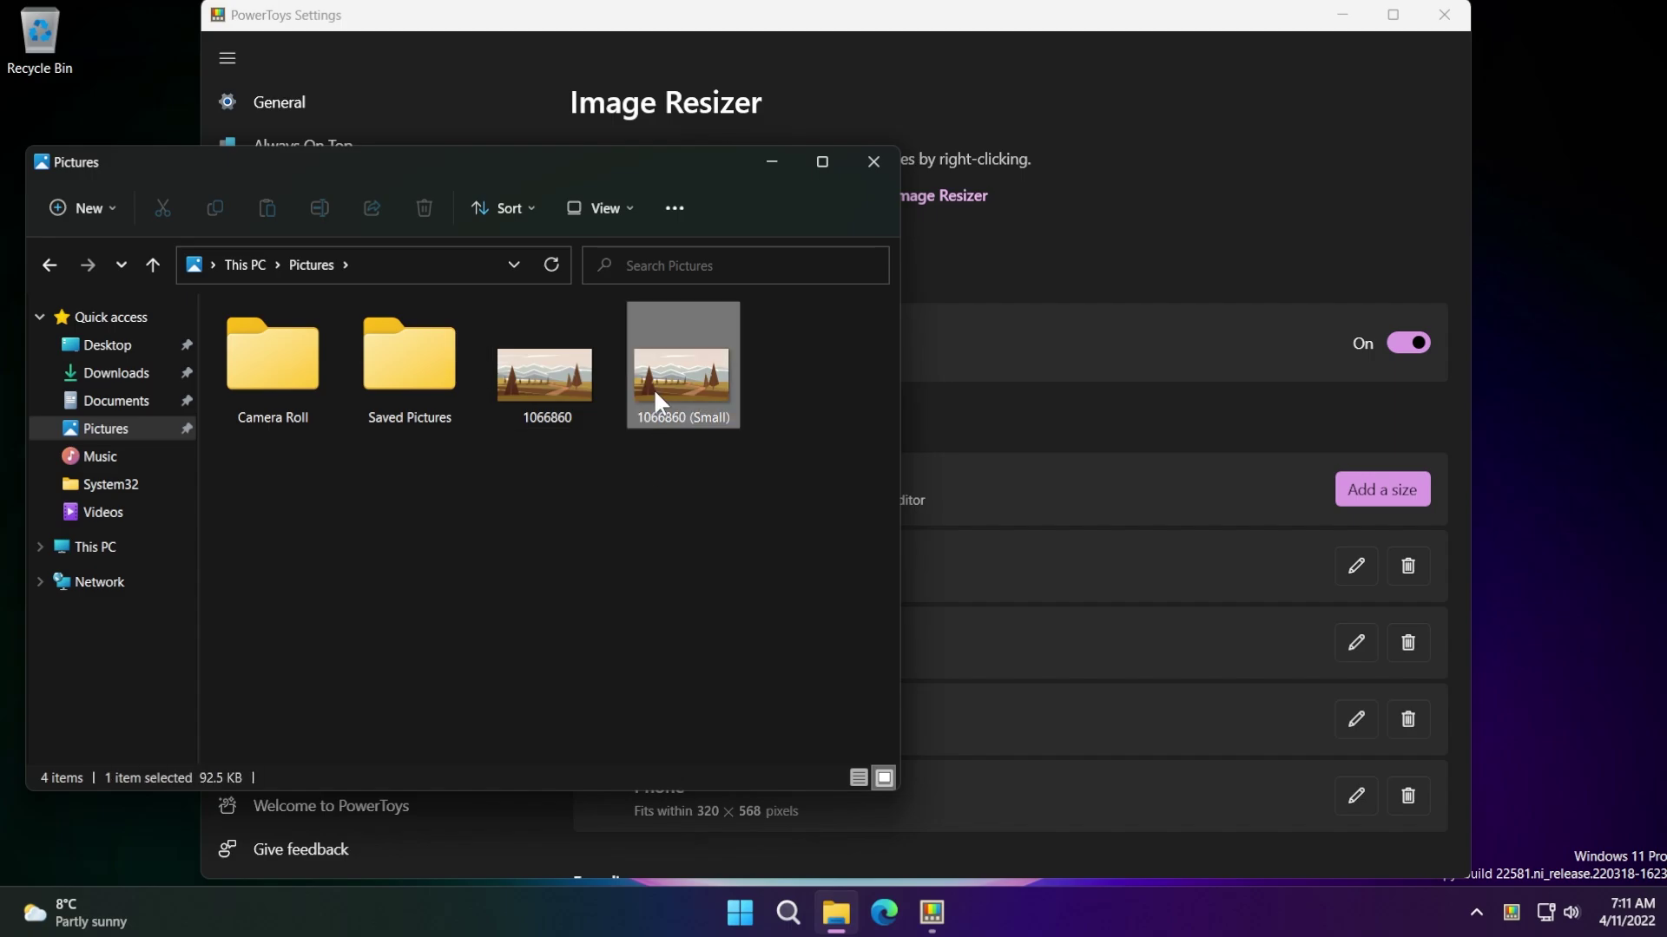
pyautogui.click(564, 370)
pyautogui.rightClick(538, 365)
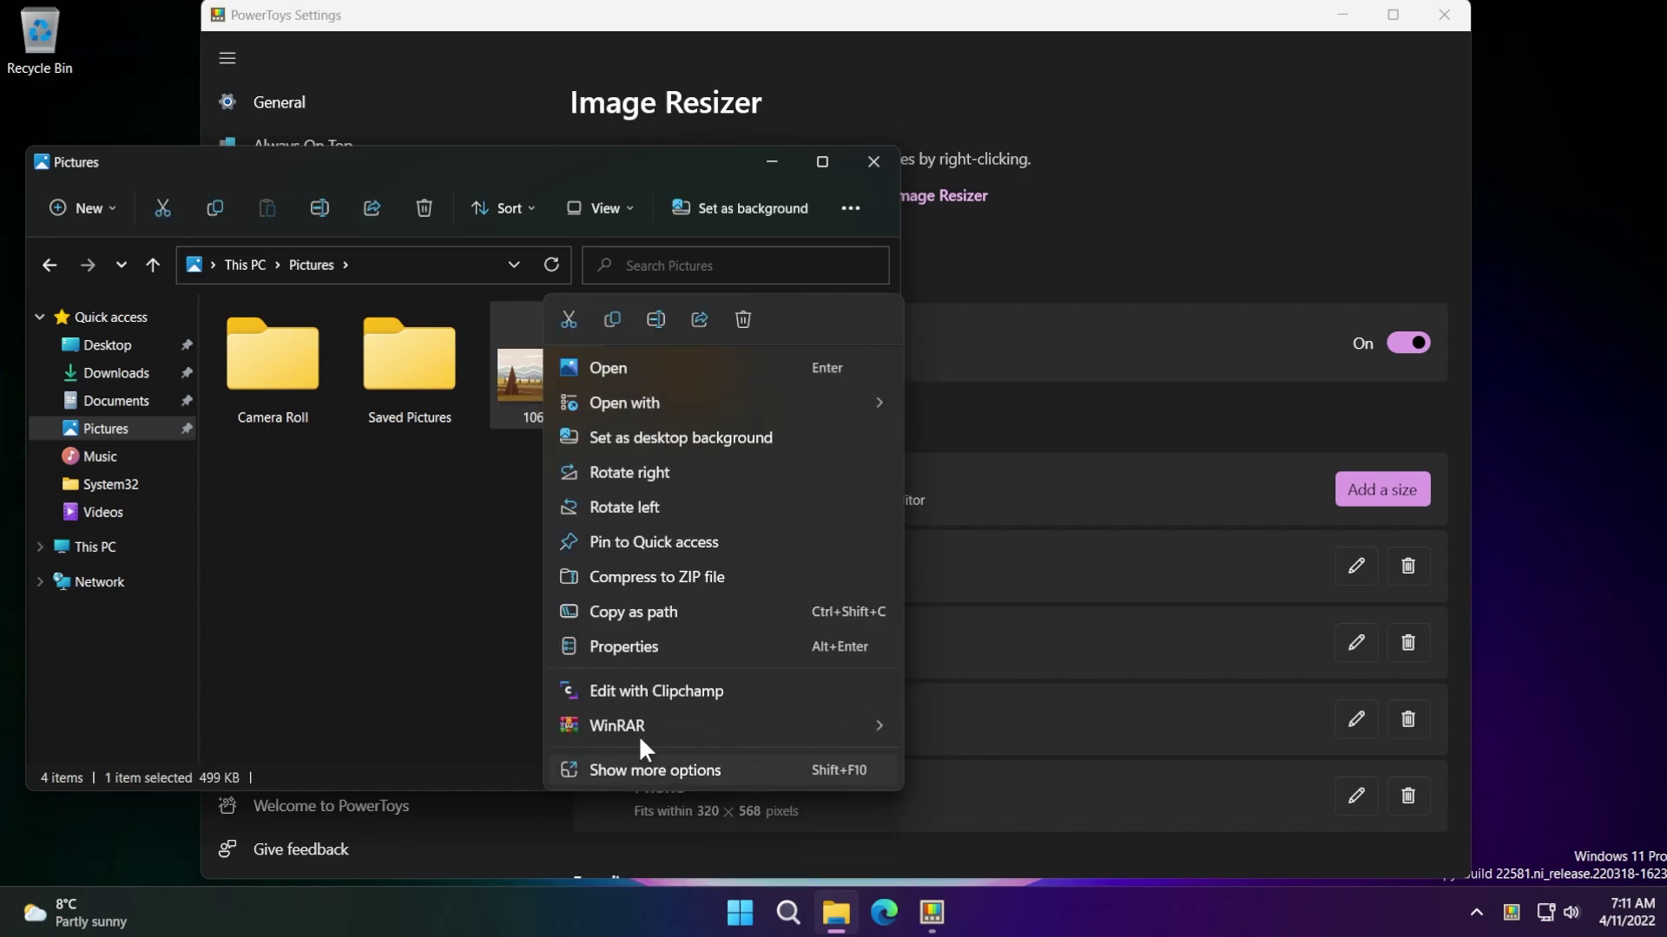
pyautogui.click(634, 646)
pyautogui.click(696, 382)
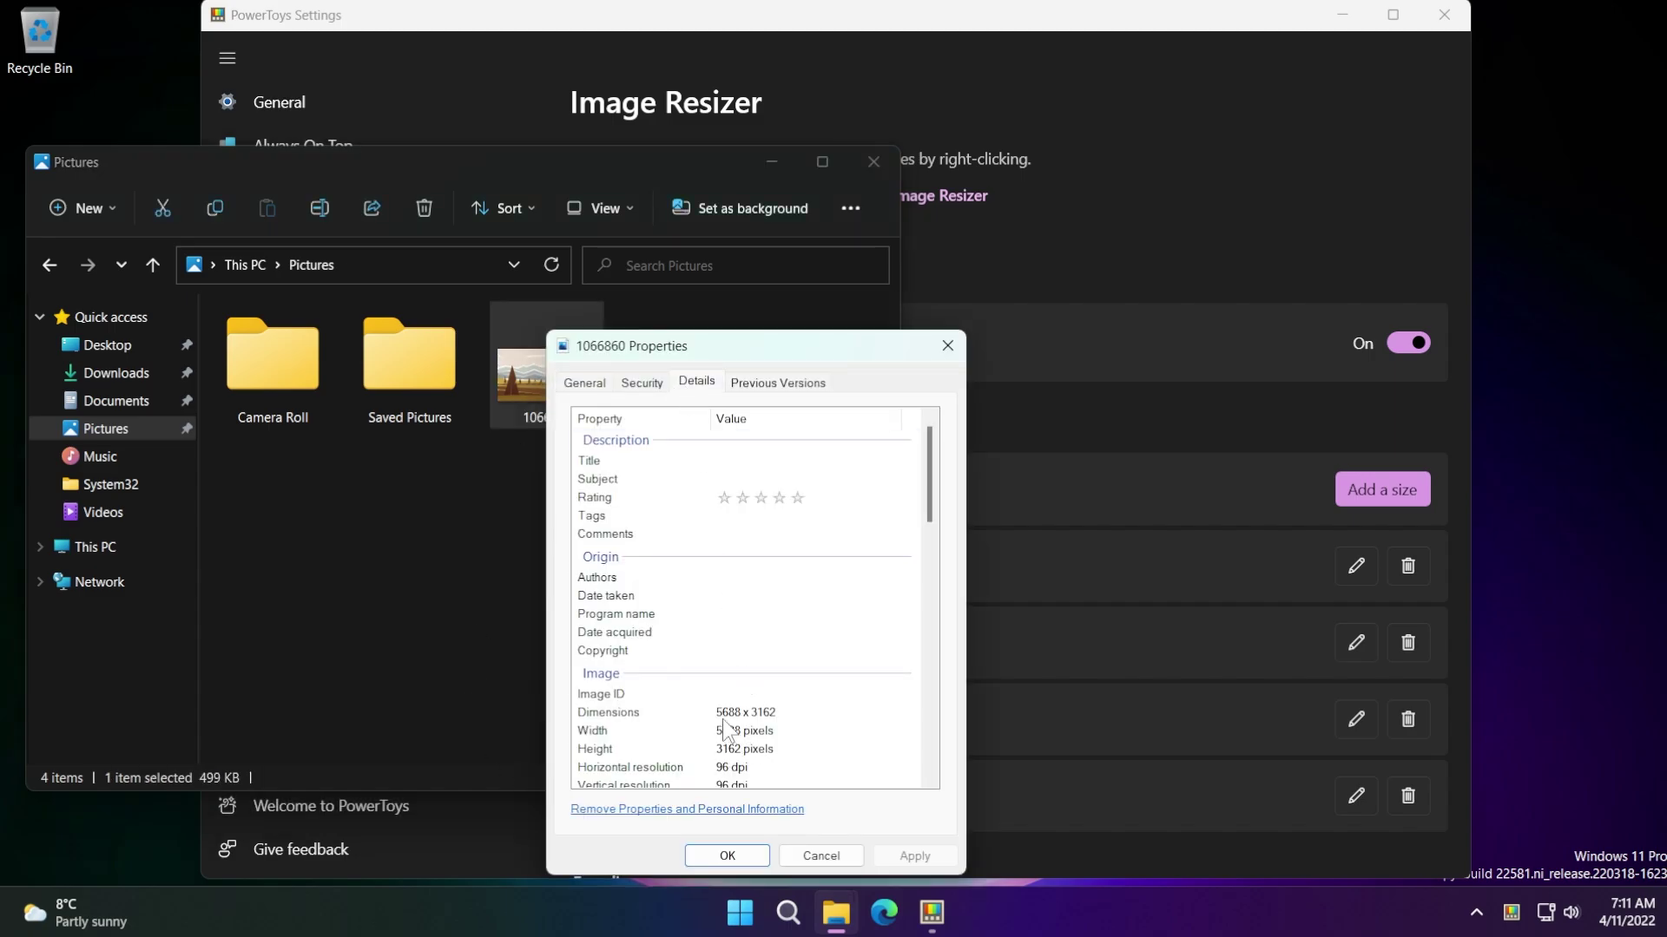
pyautogui.moveTo(723, 348); pyautogui.dragTo(508, 297)
pyautogui.click(734, 293)
# Confirm the 1066860 (Small) copy measures 854 x 475, then close Properties and the Pictures window
pyautogui.click(674, 365)
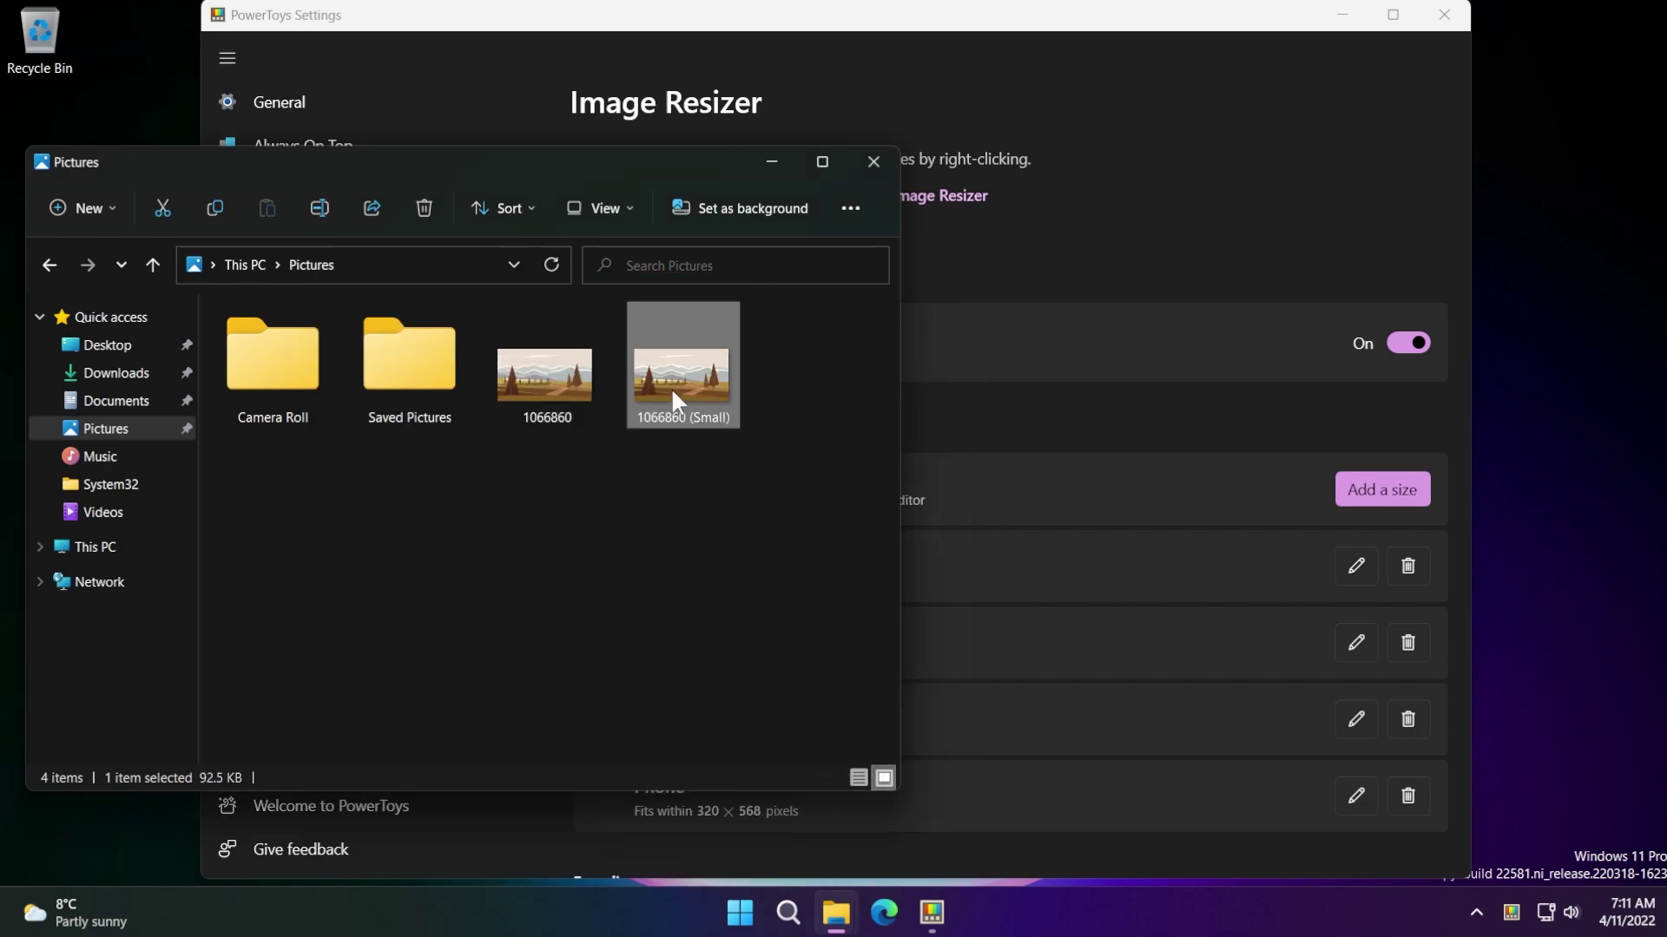
pyautogui.rightClick(675, 364)
pyautogui.click(767, 646)
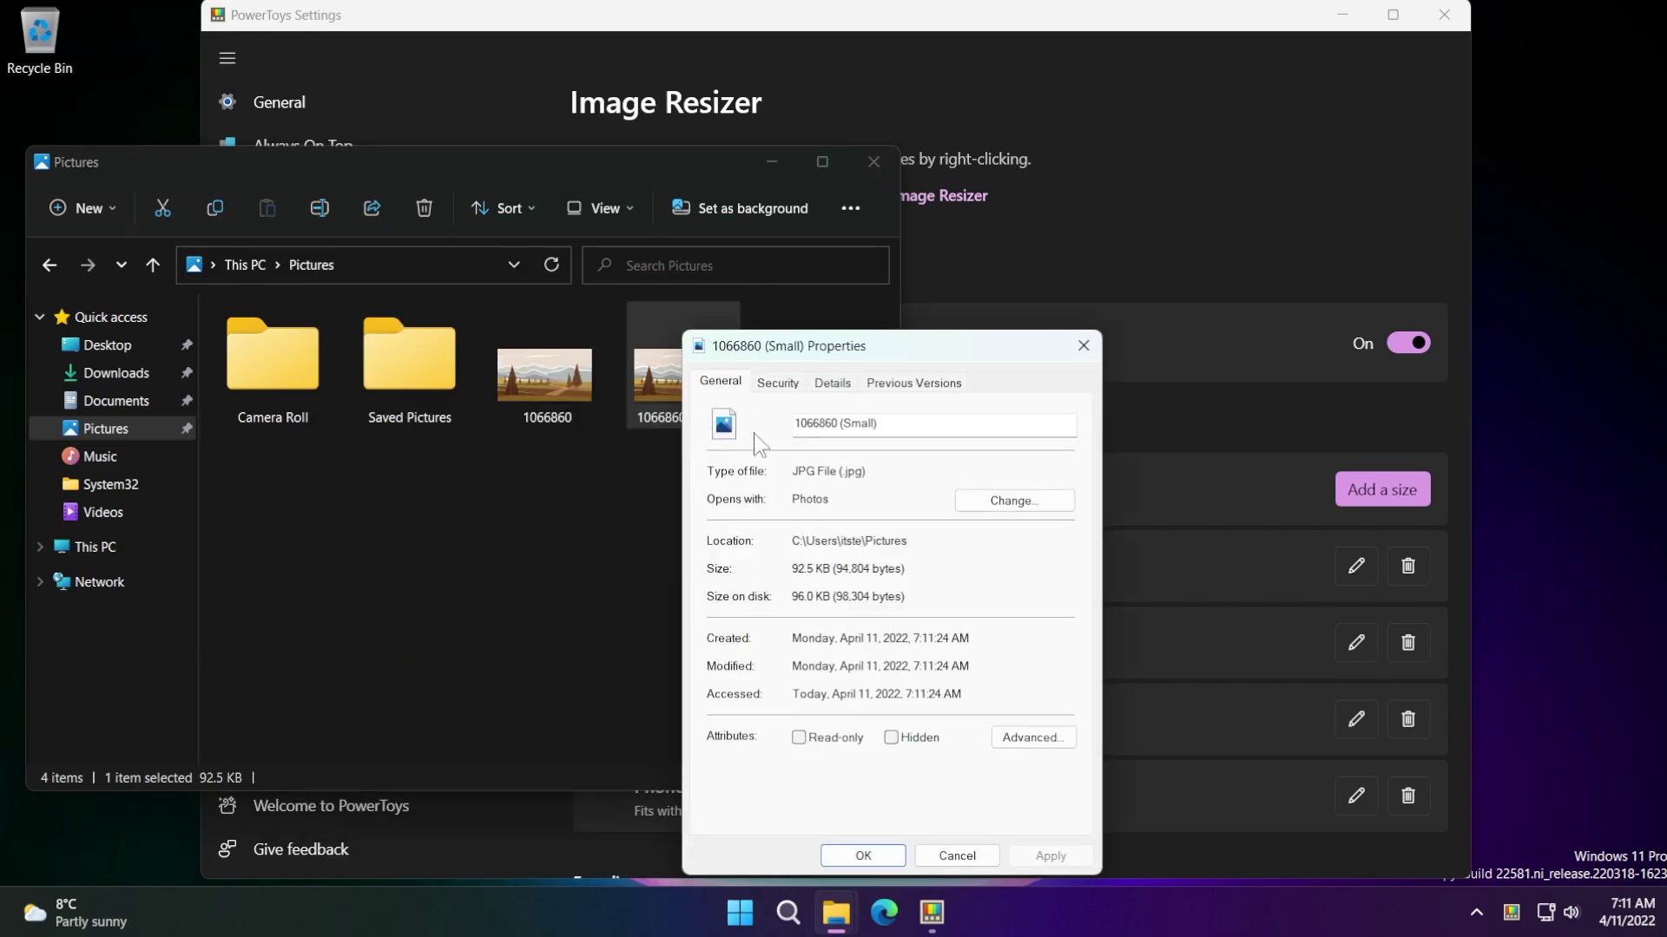
pyautogui.click(833, 382)
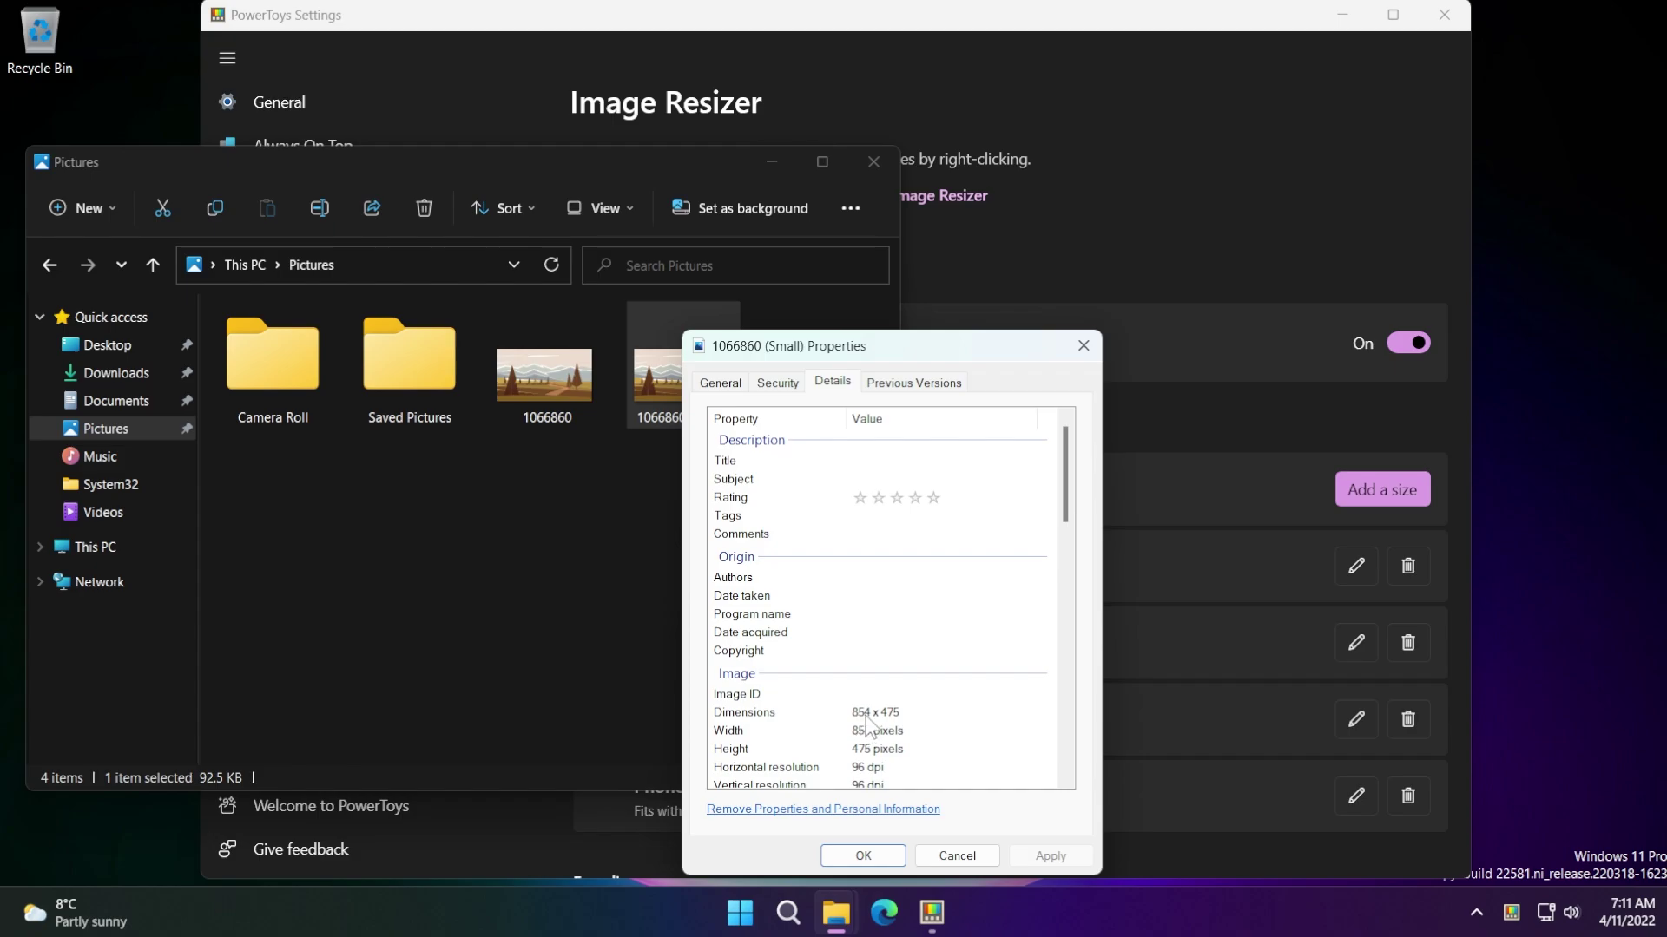
pyautogui.moveTo(879, 352); pyautogui.dragTo(604, 316)
pyautogui.click(821, 318)
pyautogui.click(876, 163)
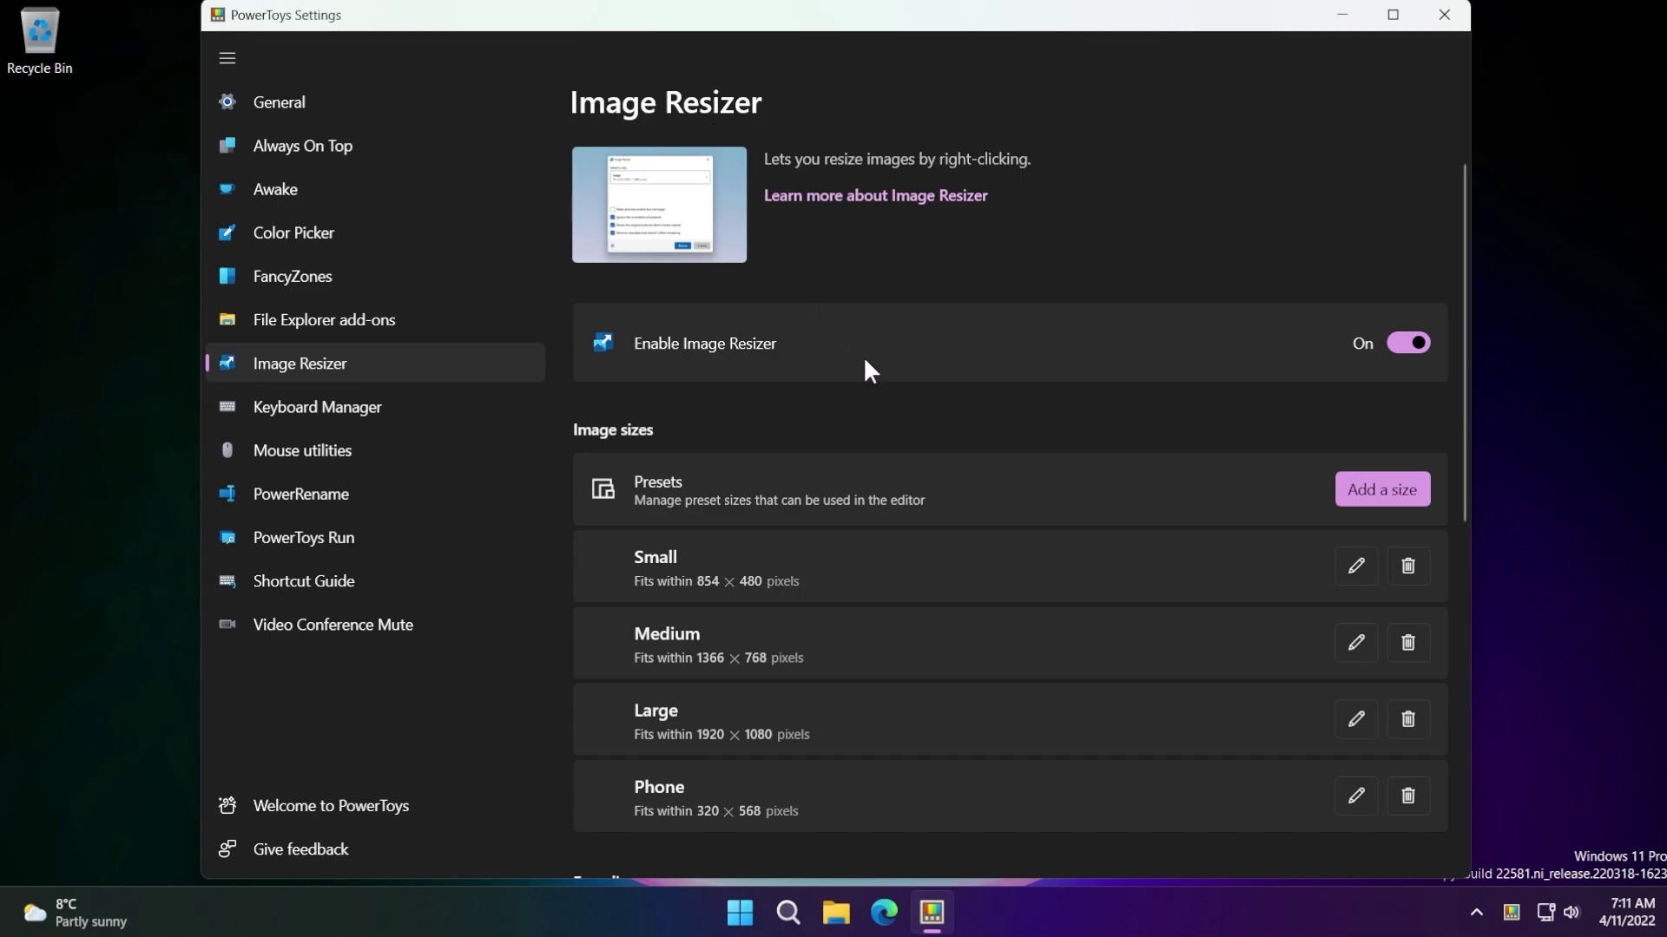
# In Keyboard Manager, view and close the Remap a key and Remap a shortcut windows
pyautogui.click(341, 412)
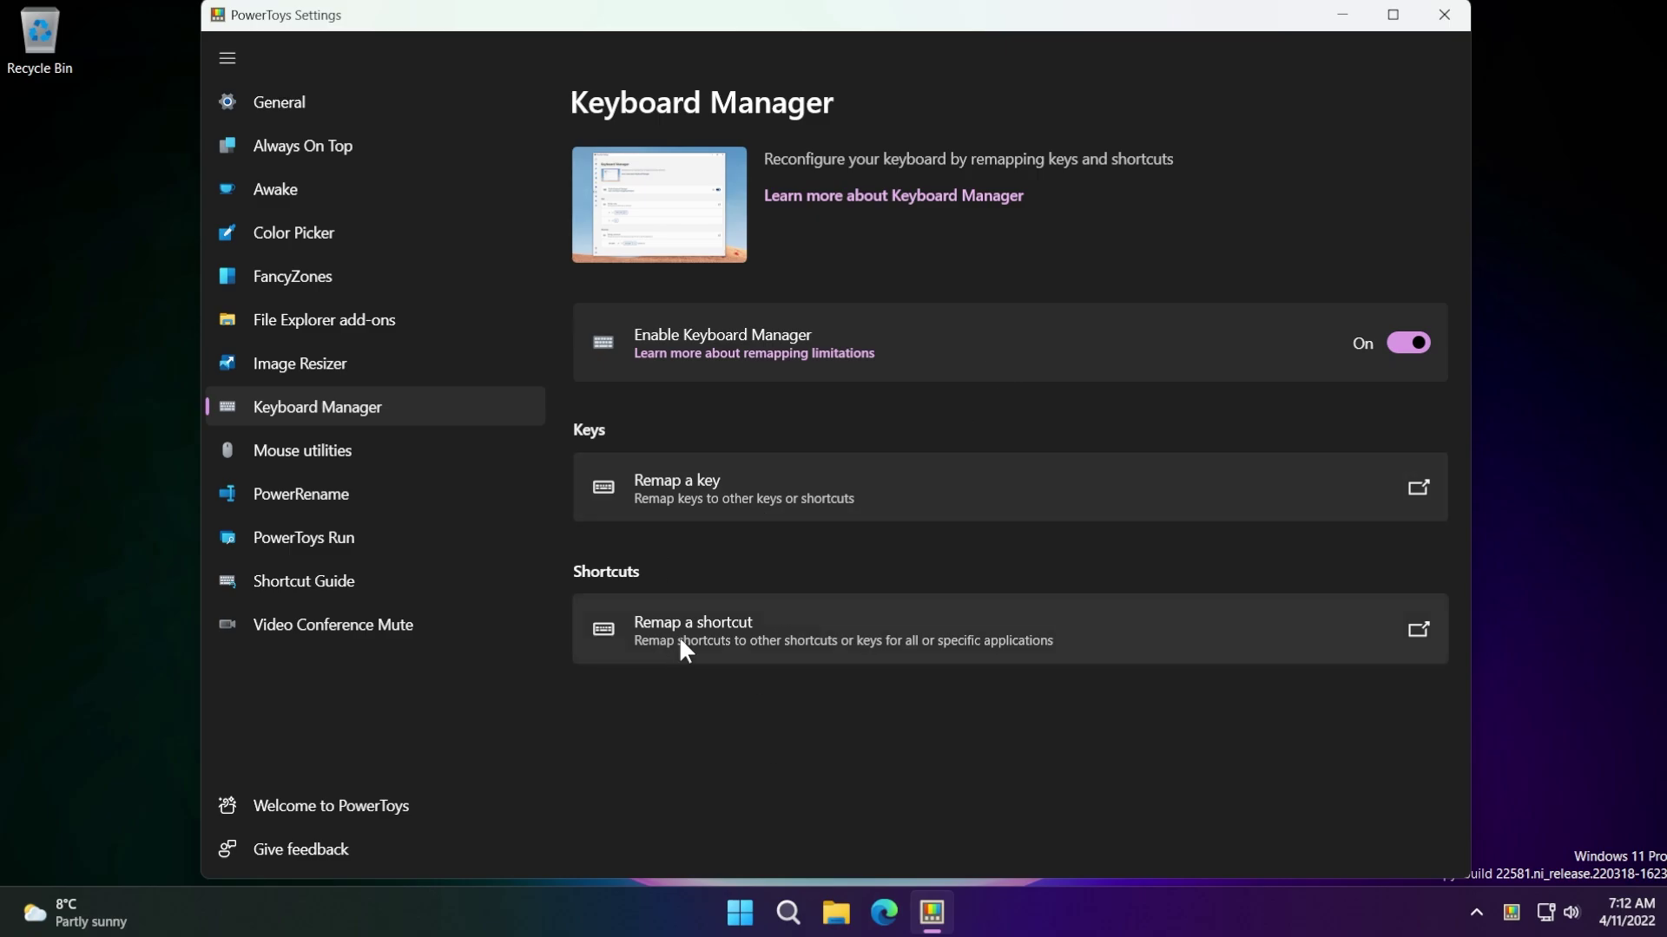
pyautogui.click(679, 484)
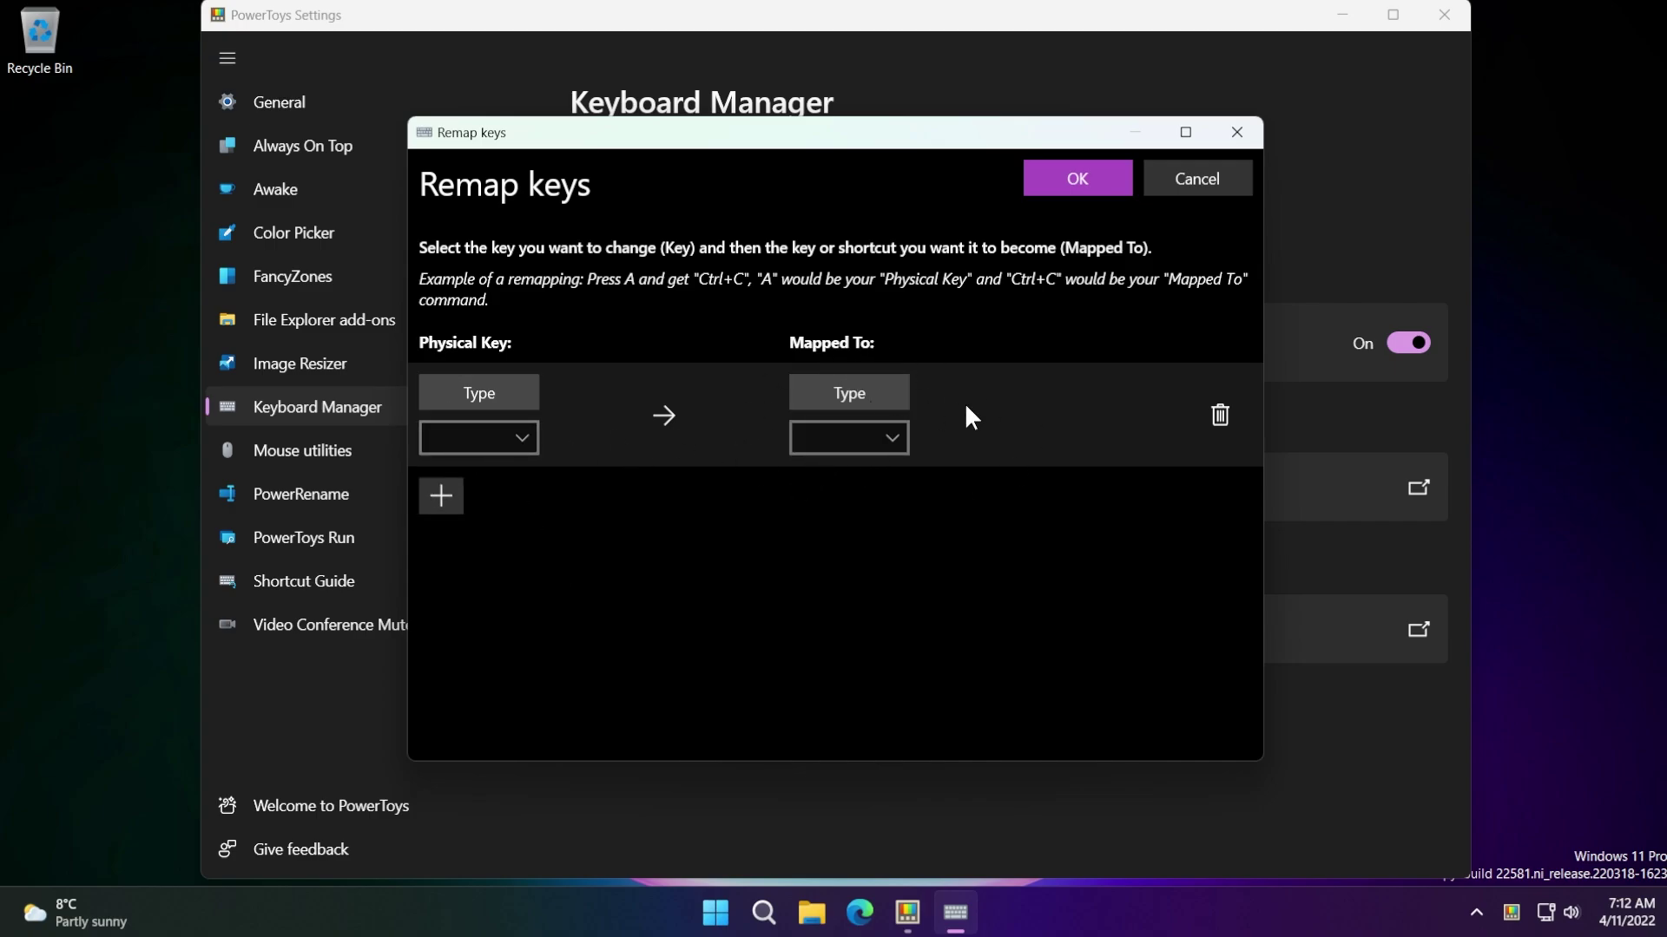
pyautogui.click(1237, 132)
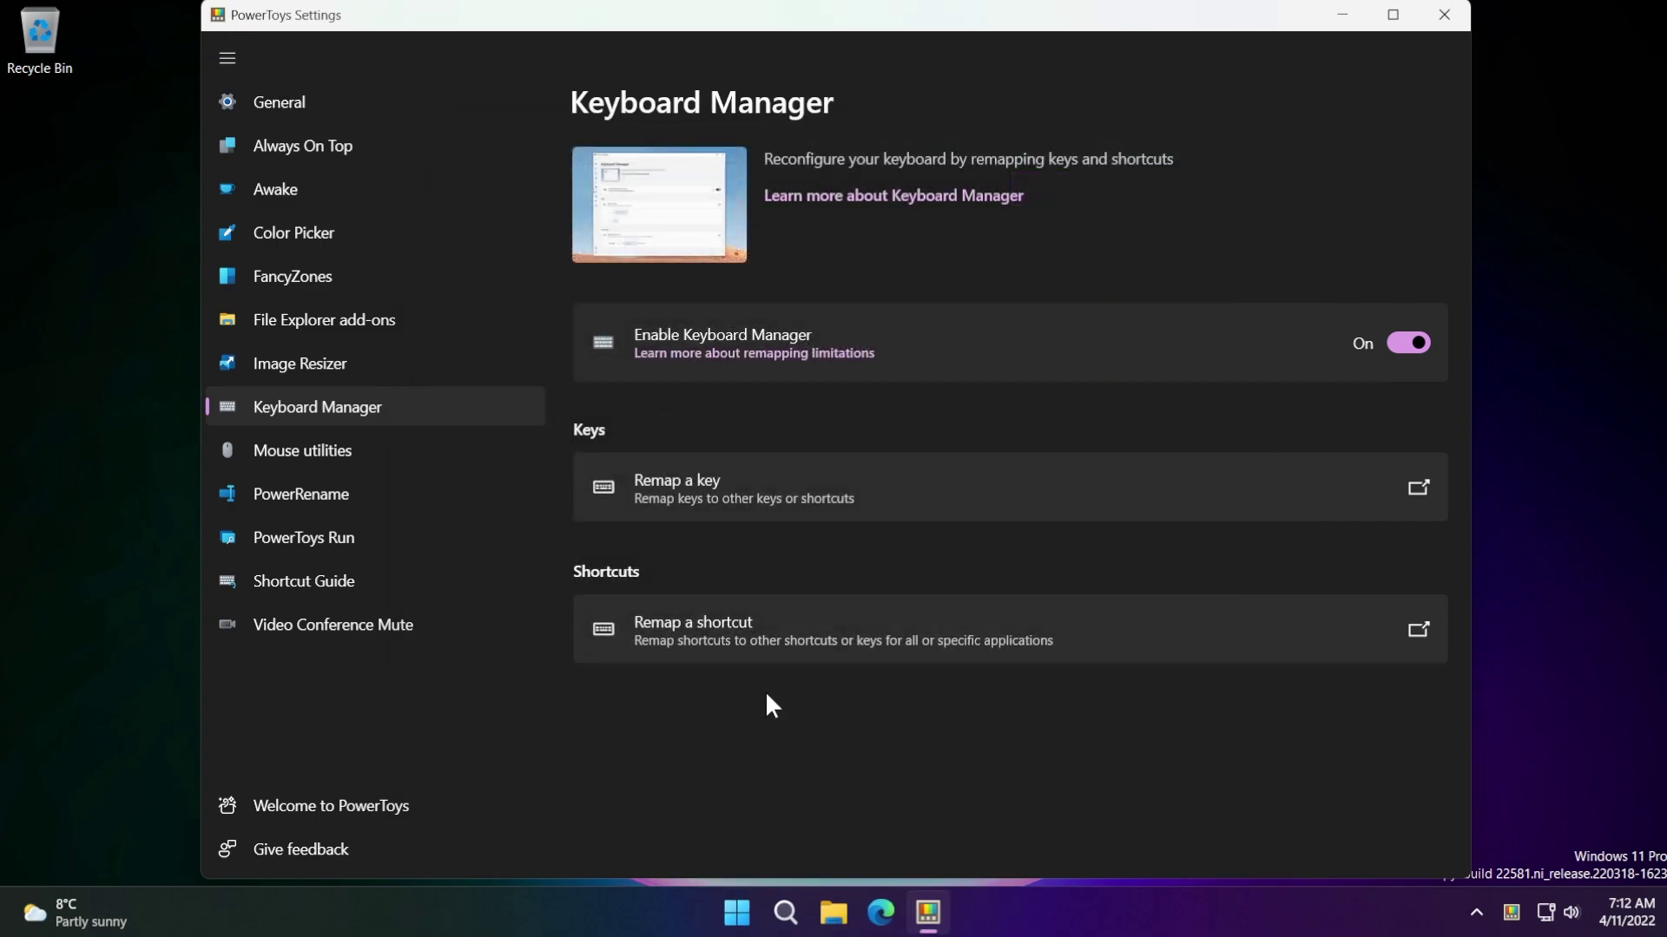
pyautogui.click(660, 629)
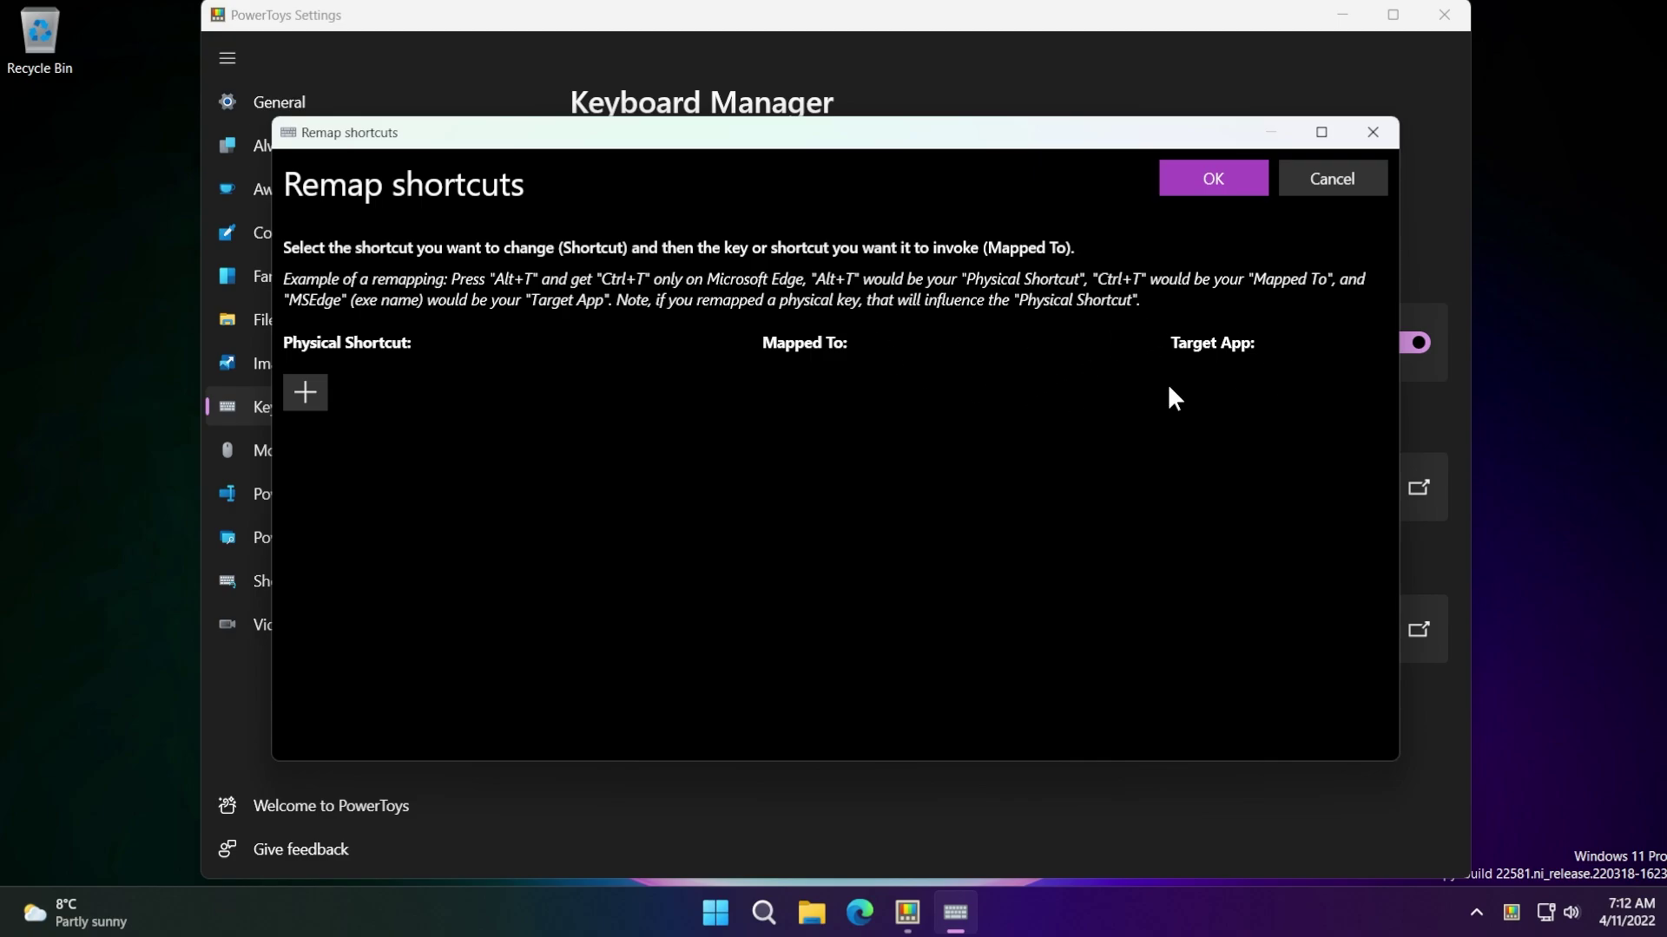
pyautogui.press('Escape')
pyautogui.click(312, 450)
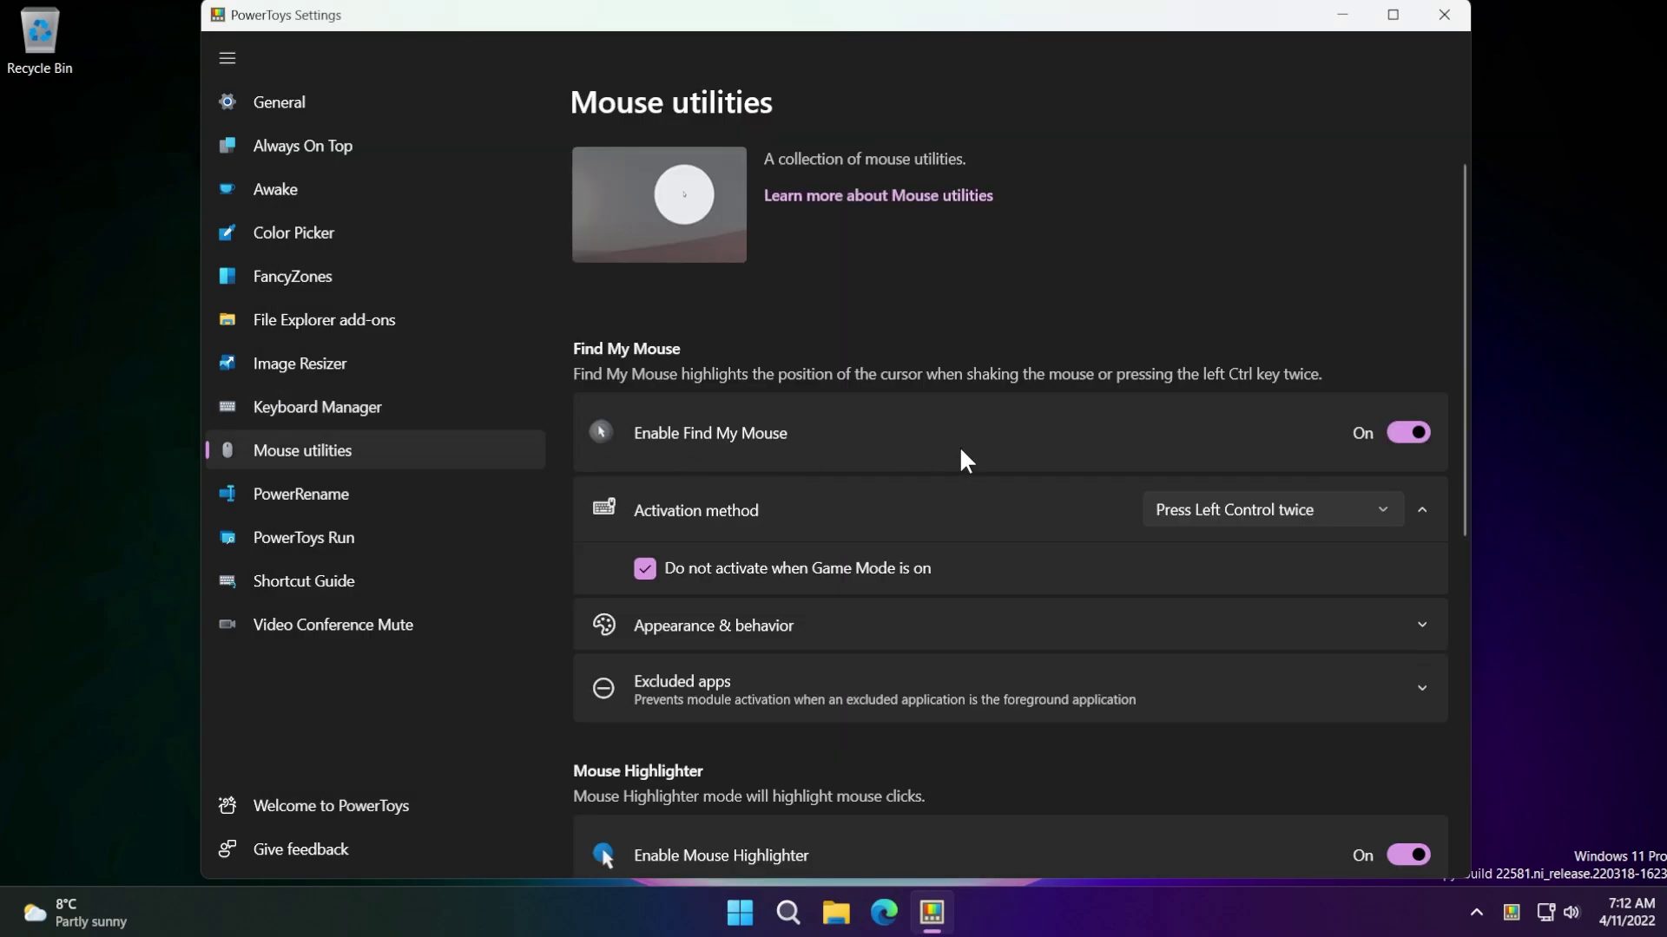
pyautogui.scroll(-2, 894, 373)
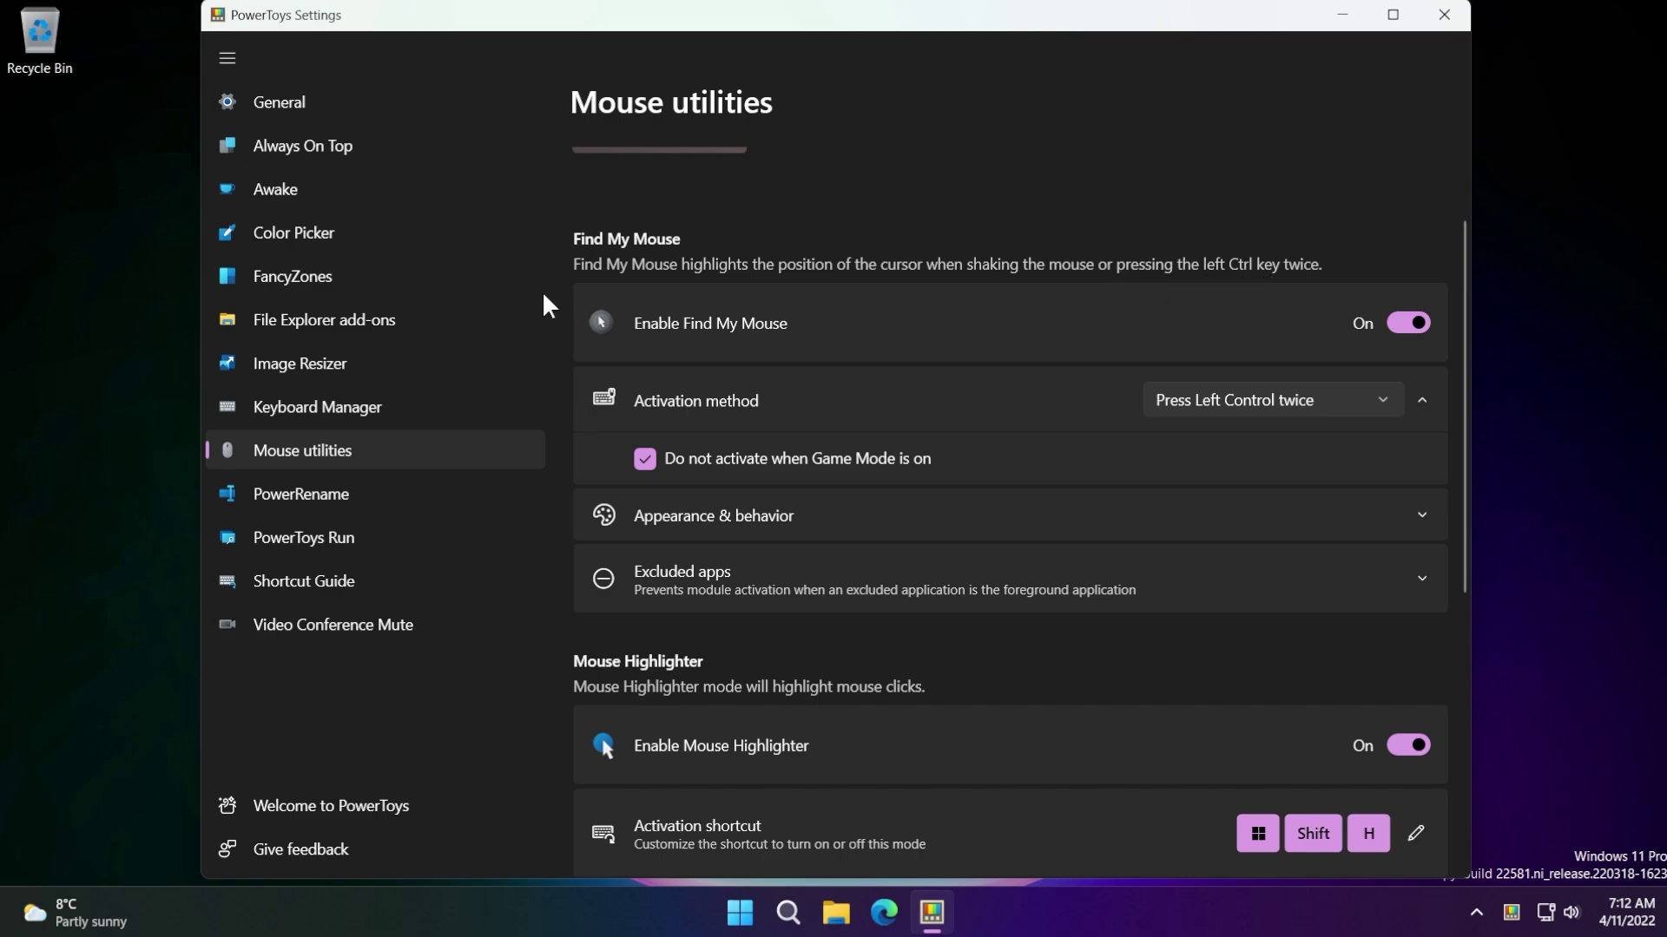
pyautogui.click(95, 408)
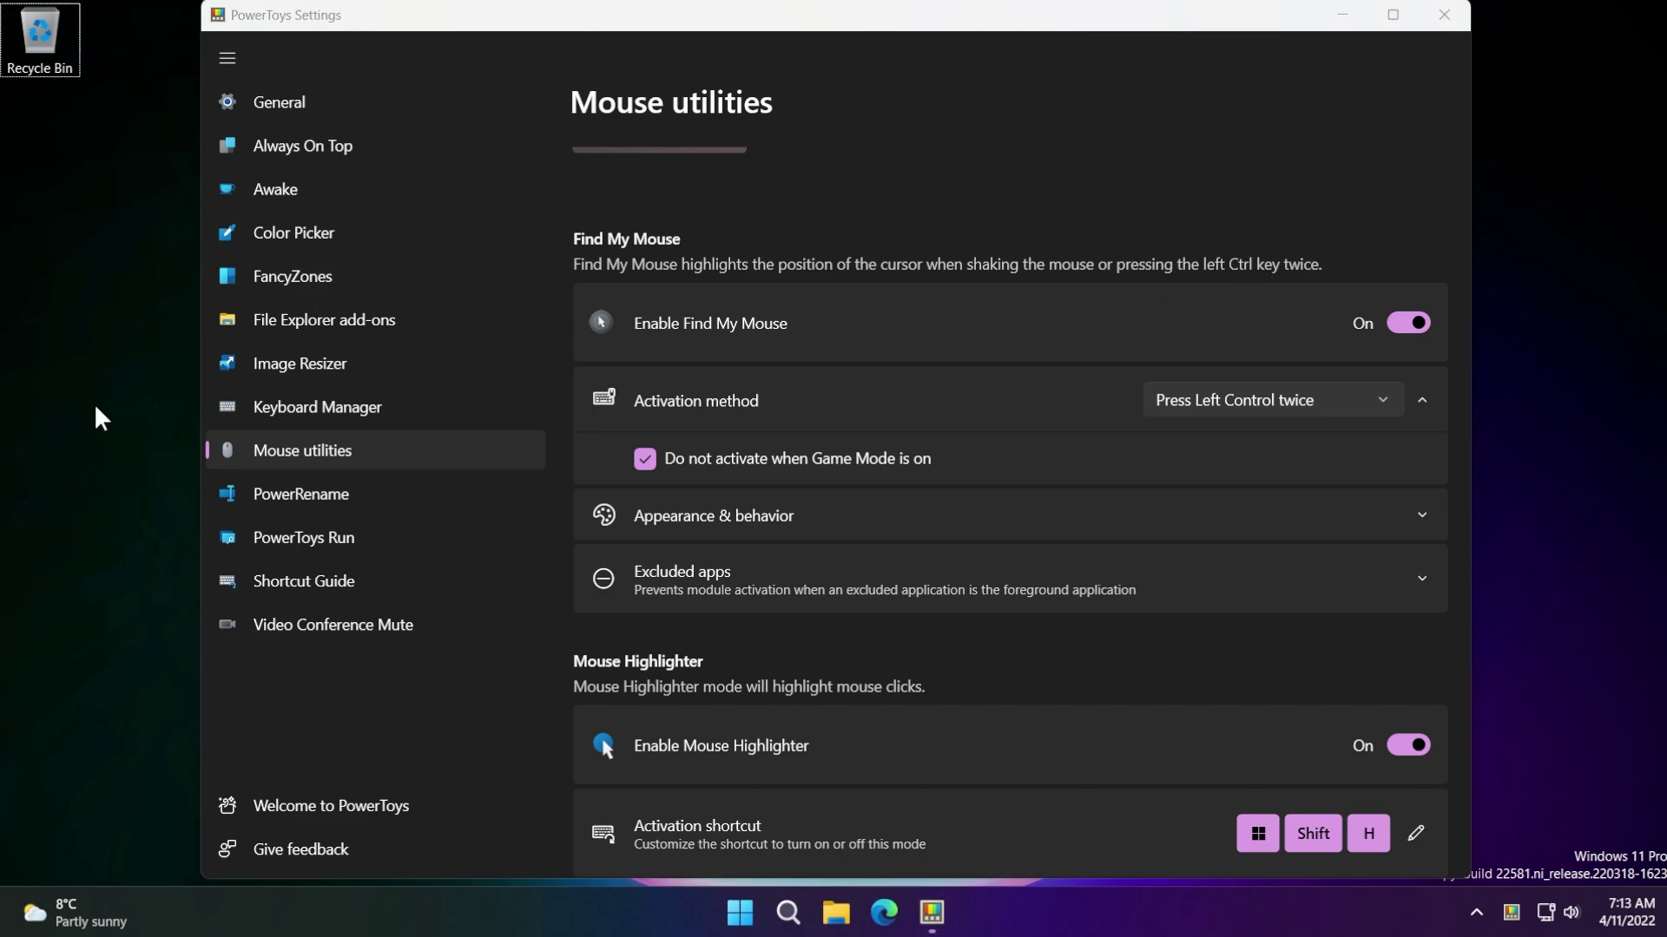
pyautogui.press('ctrl')
pyautogui.press('ctrl')
pyautogui.click(1227, 405)
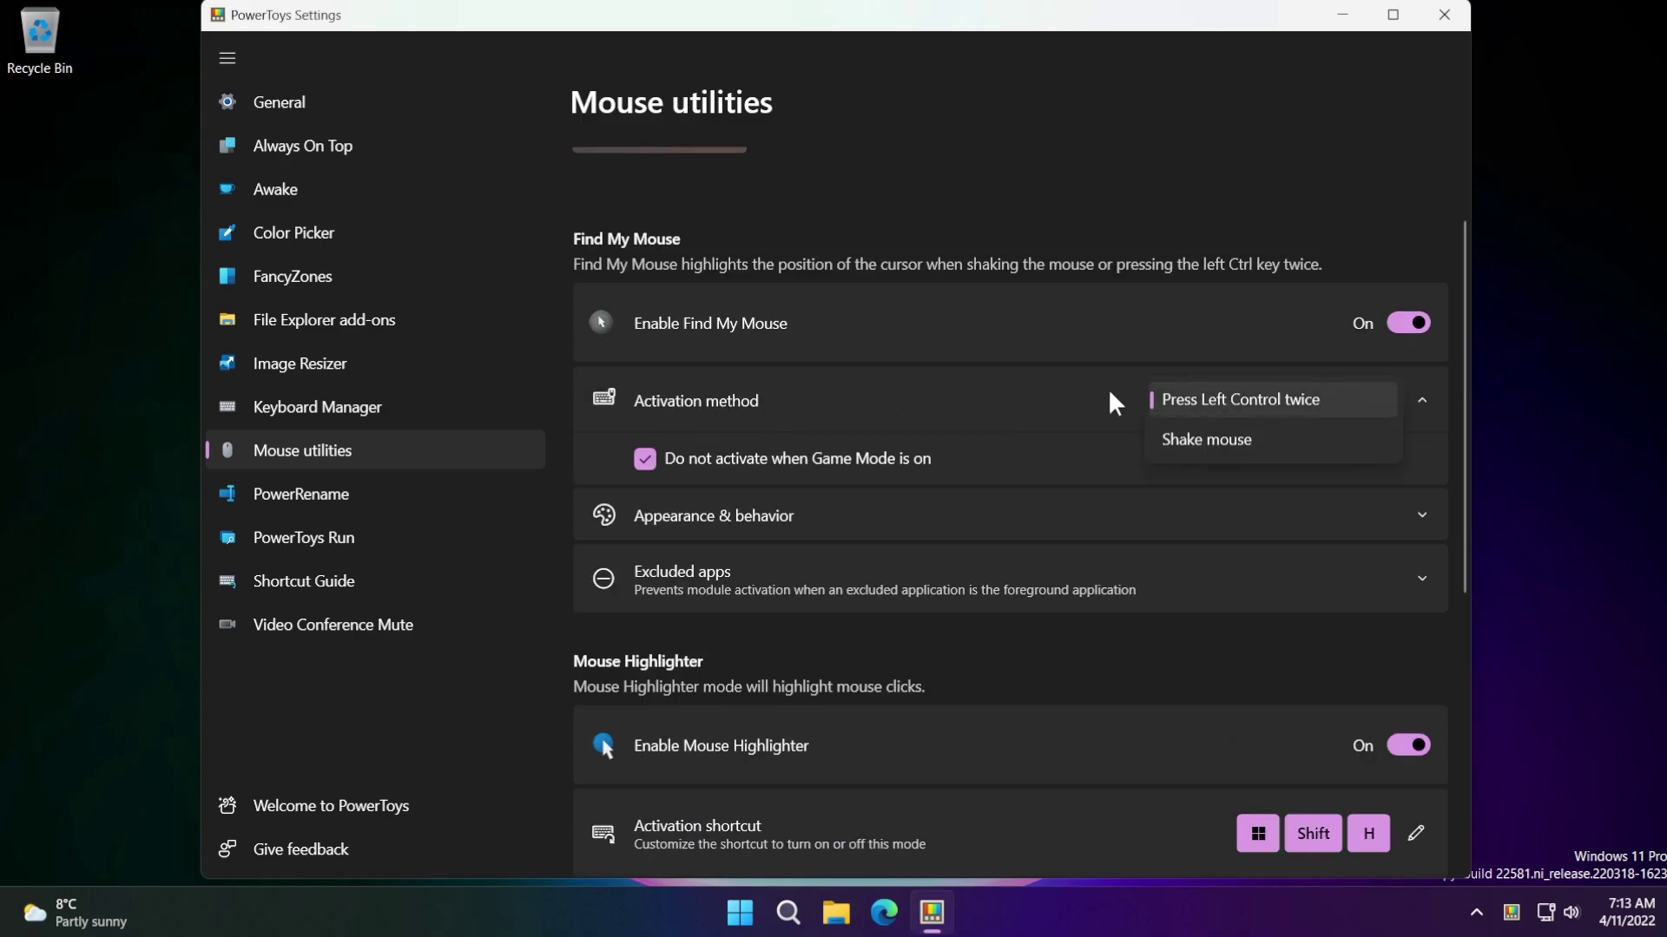
pyautogui.click(1231, 397)
pyautogui.click(1231, 397)
pyautogui.click(1189, 437)
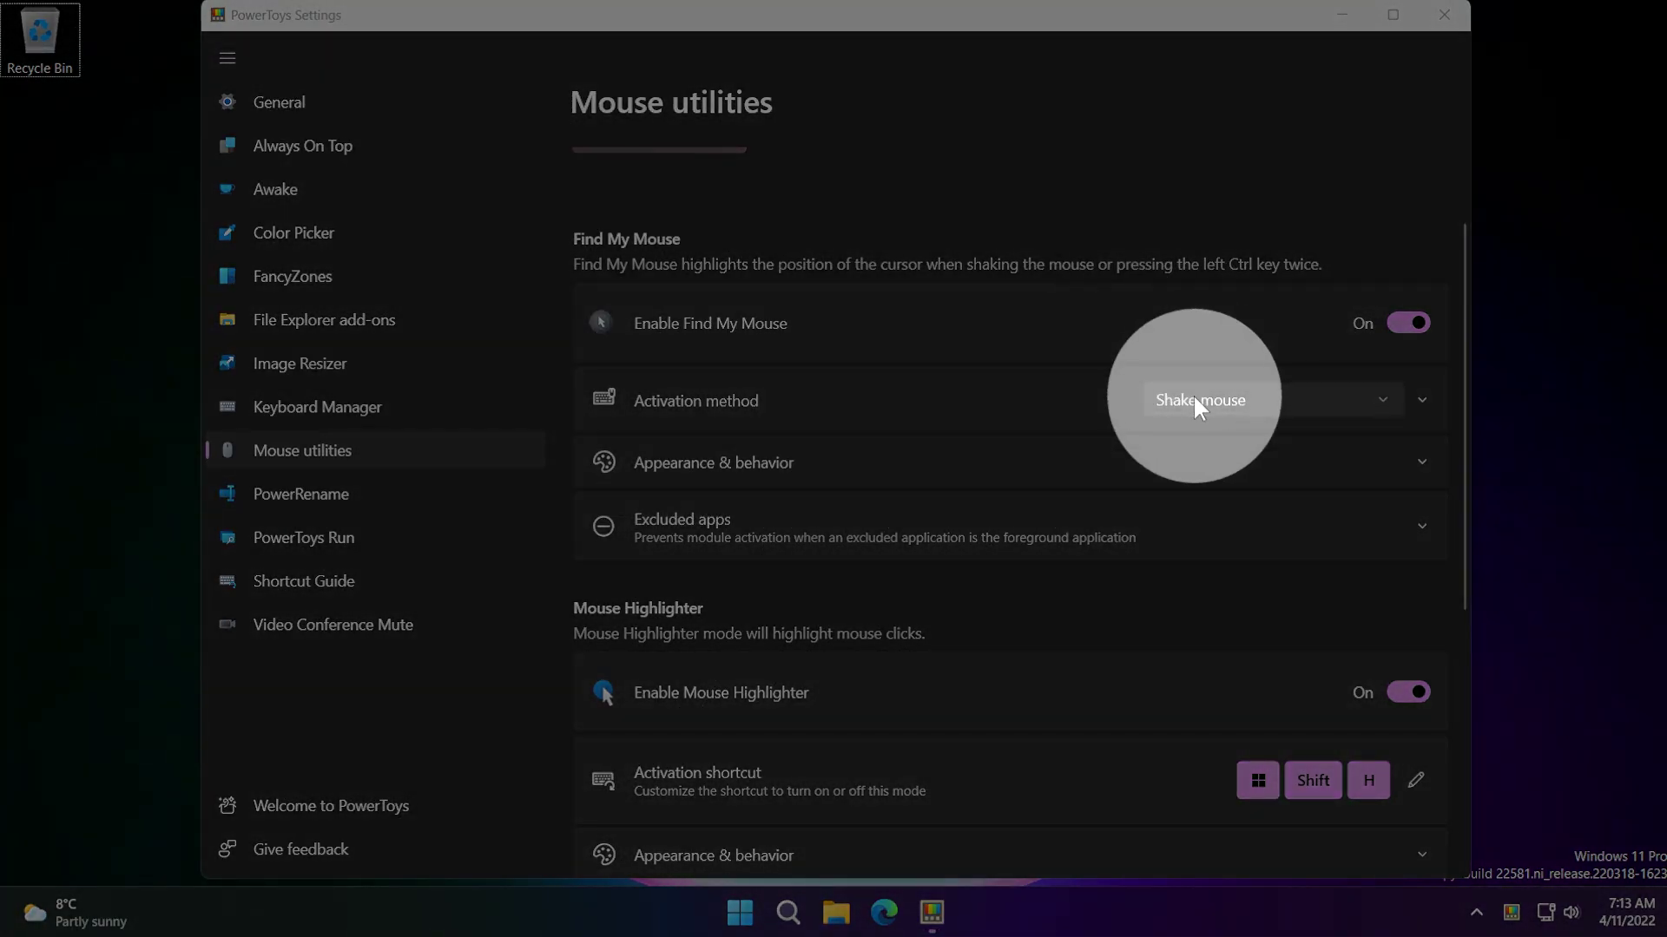
pyautogui.click(1195, 398)
pyautogui.click(1207, 351)
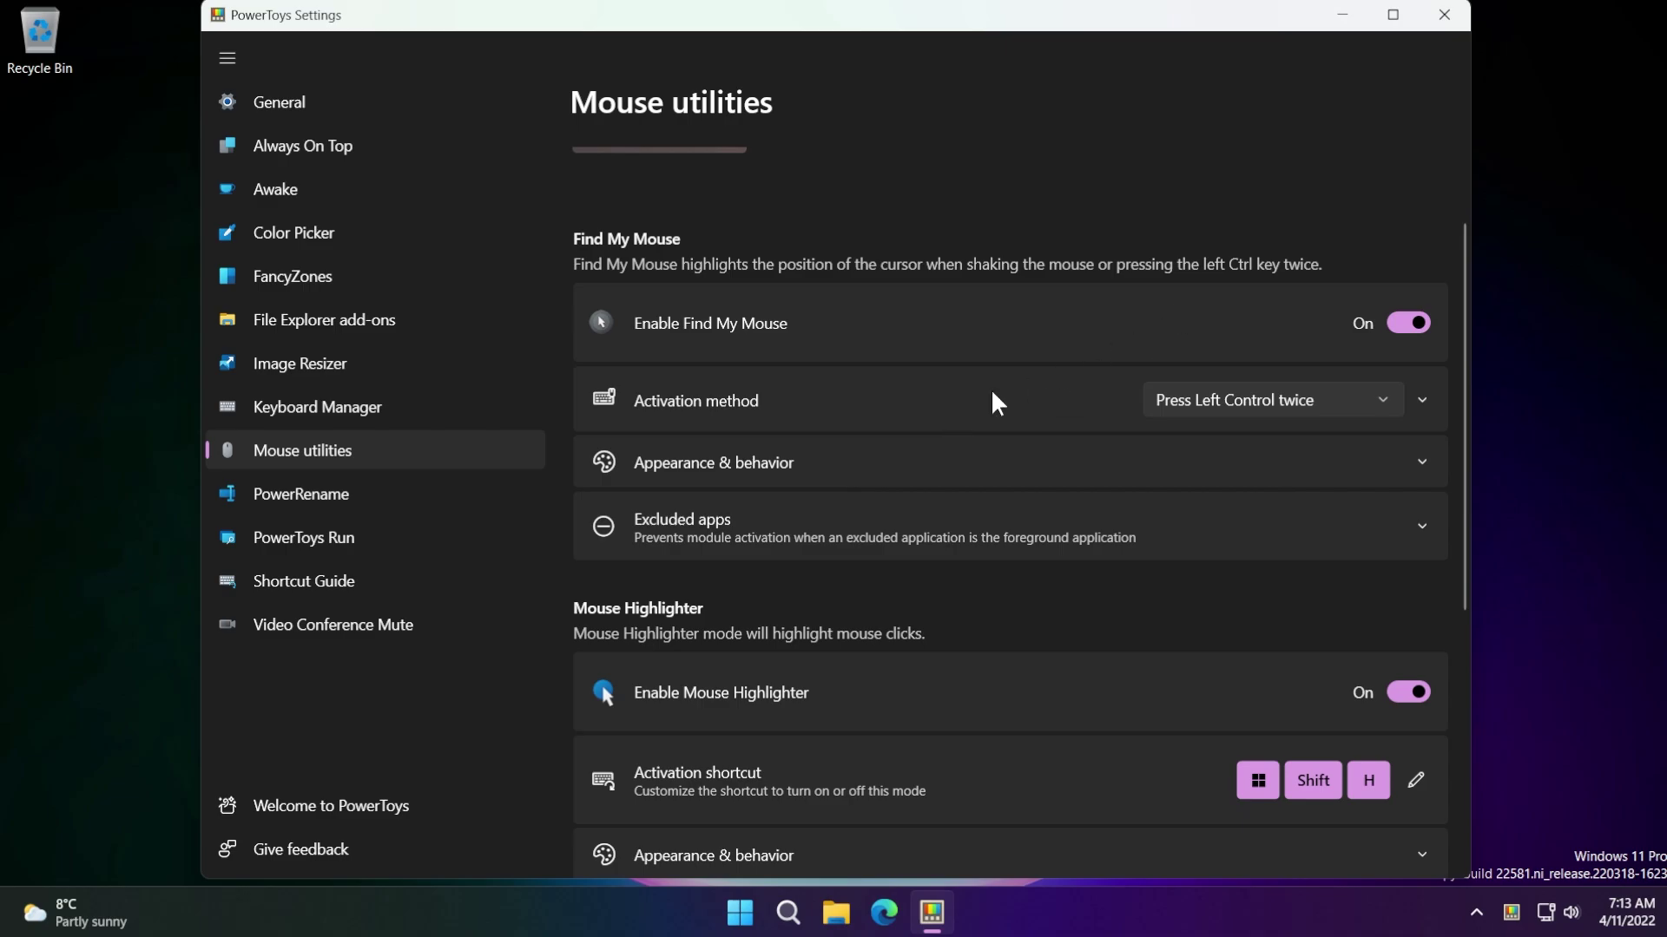
pyautogui.click(928, 409)
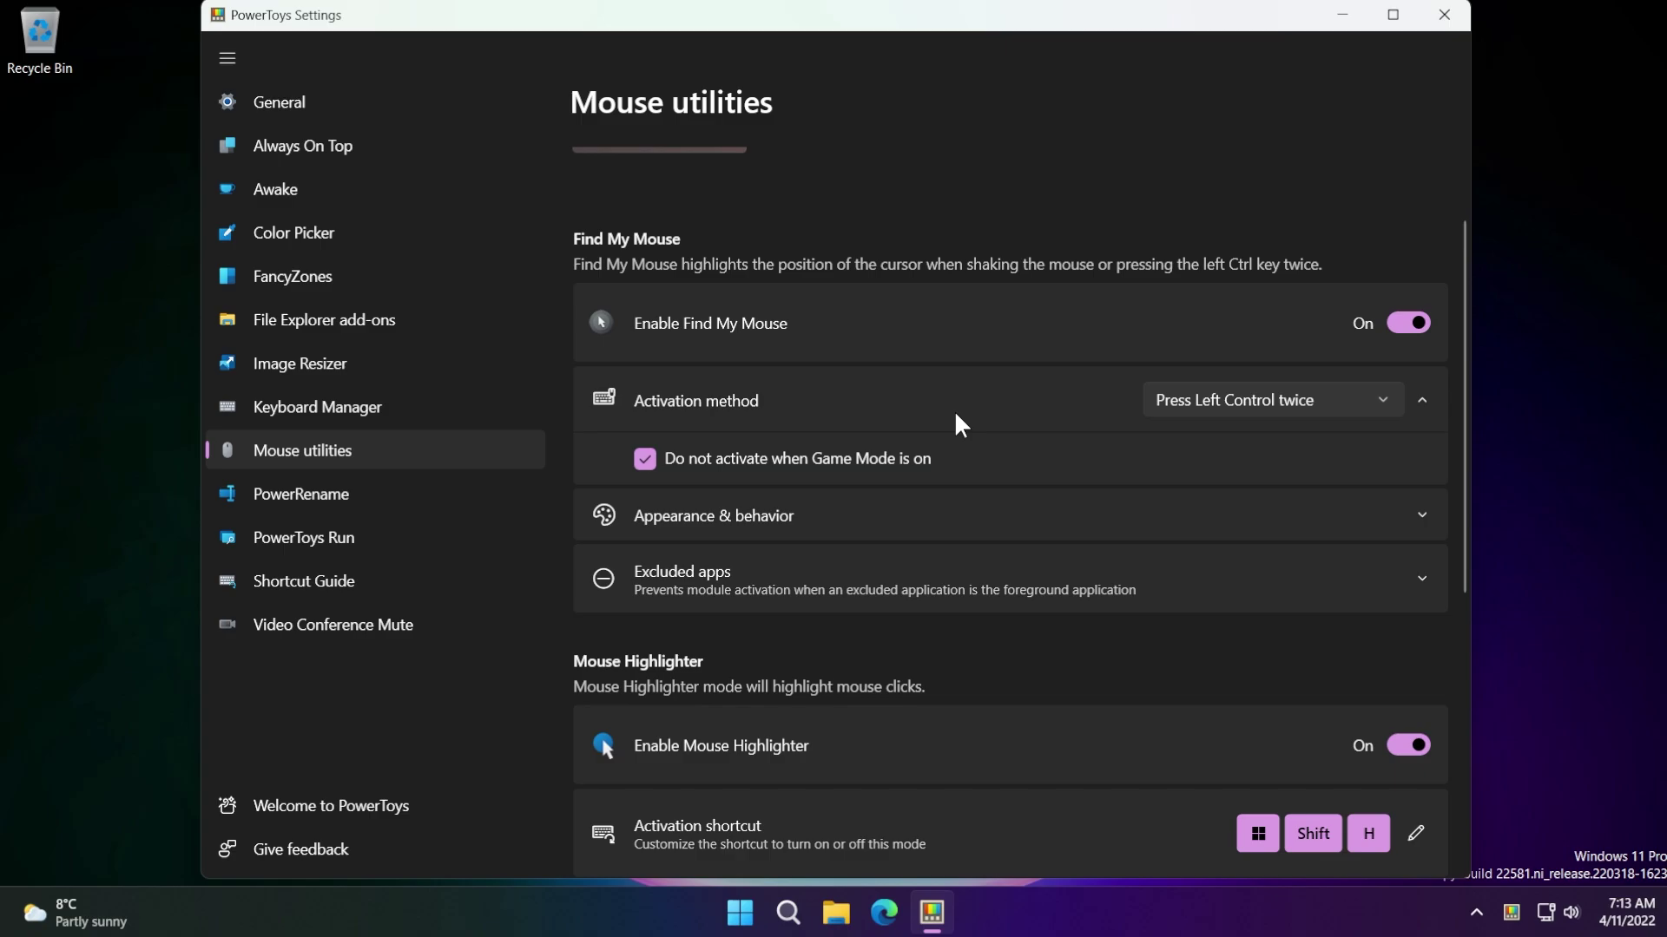
# Test the Mouse Highlighter click highlight by clicking on the desktop
pyautogui.scroll(-5, 954, 408)
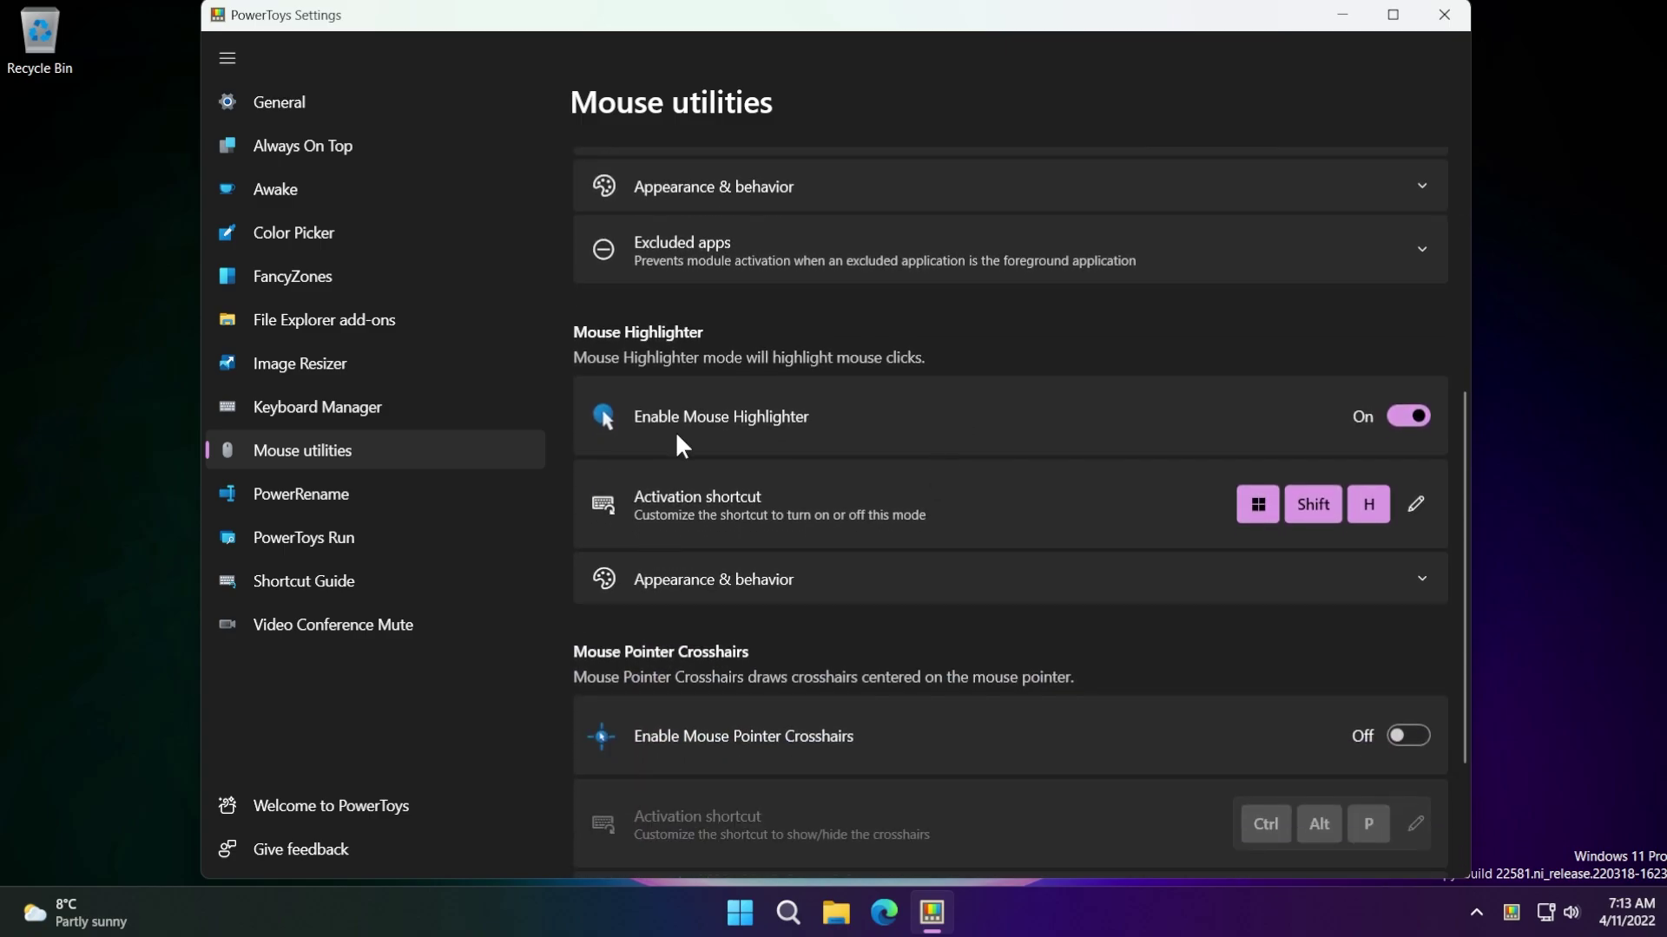
pyautogui.click(136, 466)
pyautogui.click(812, 503)
pyautogui.click(1600, 664)
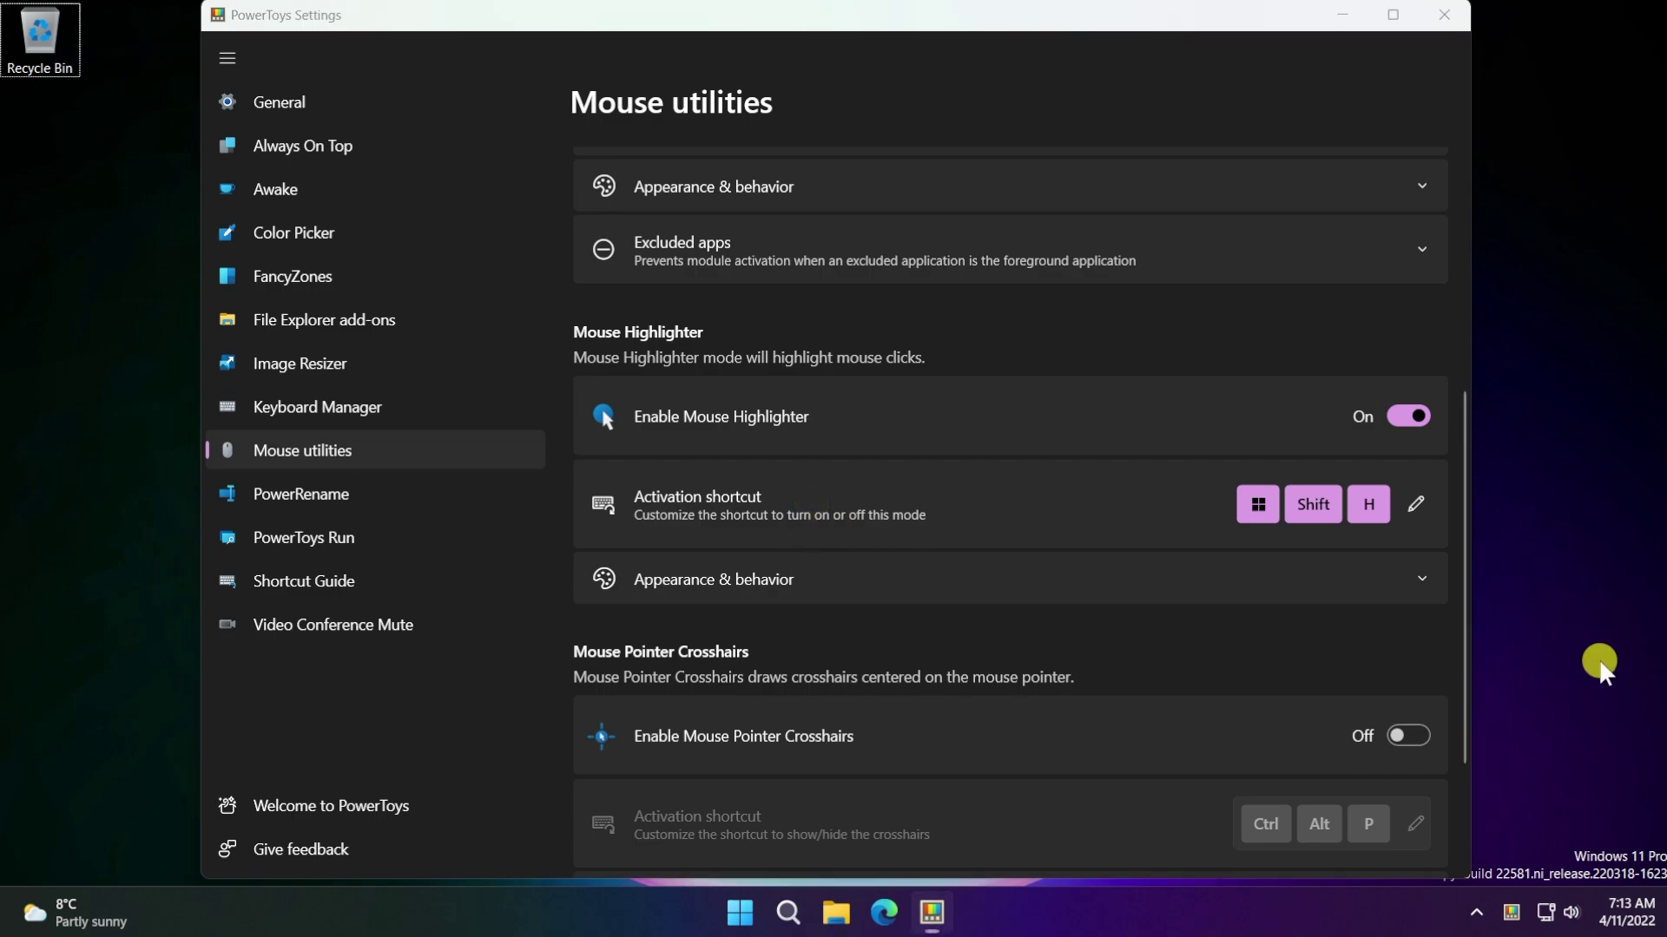
# Expand Mouse Highlighter's appearance settings and lower its opacity for a fainter click highlight
pyautogui.click(825, 572)
pyautogui.scroll(-2, 856, 473)
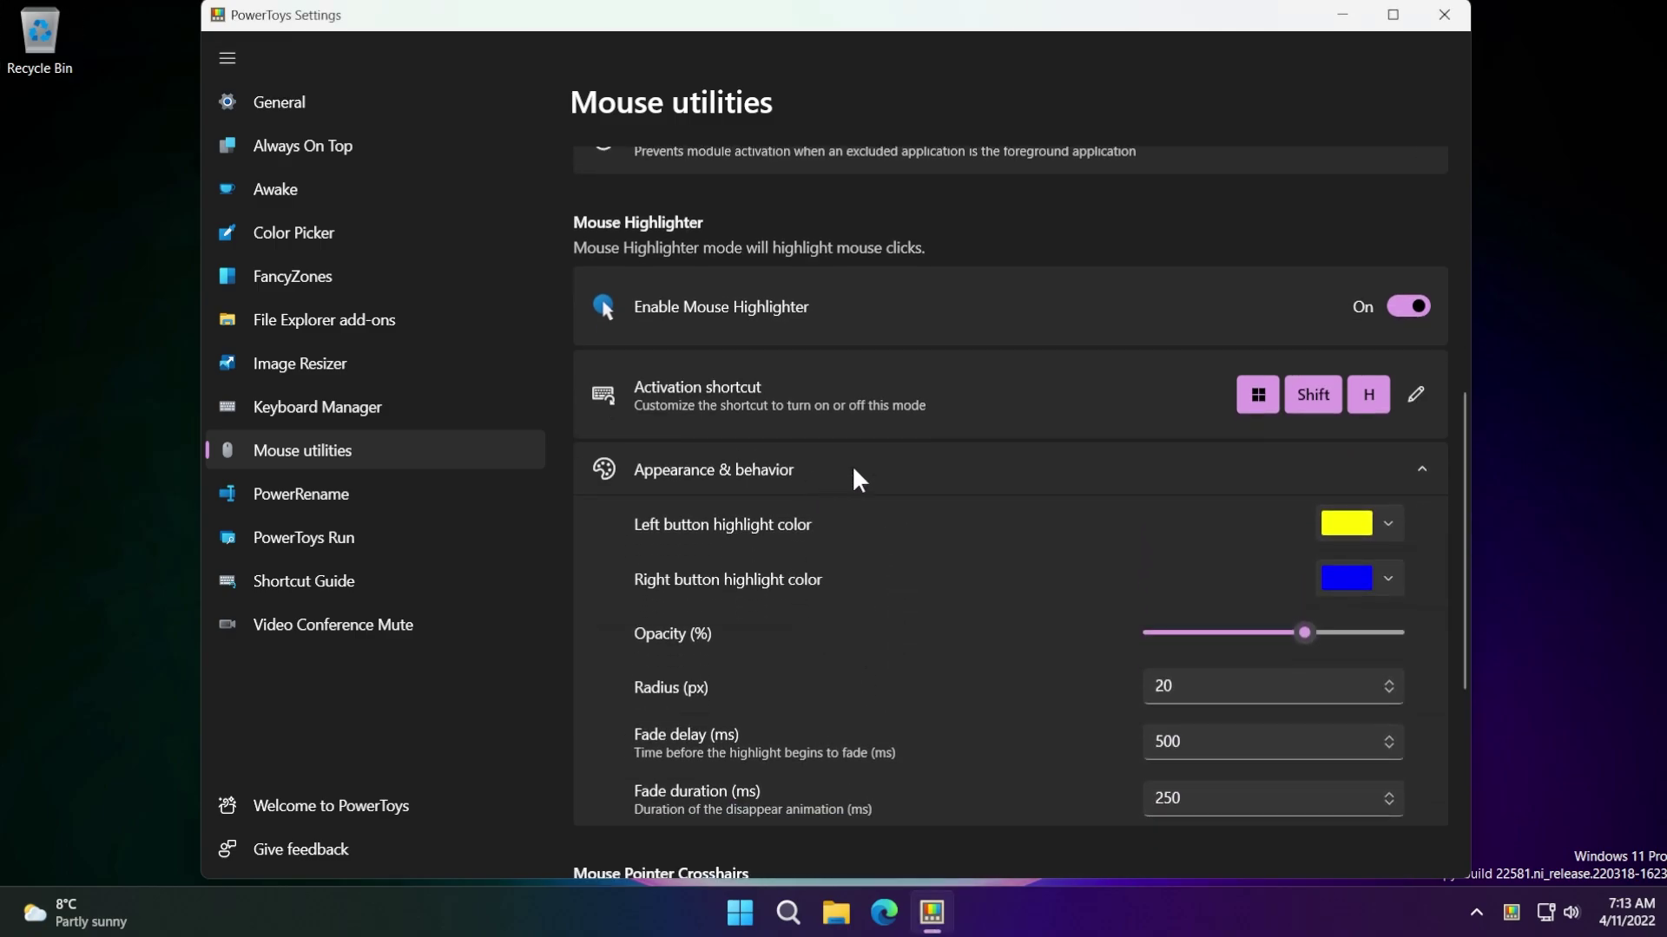
pyautogui.scroll(-2, 830, 581)
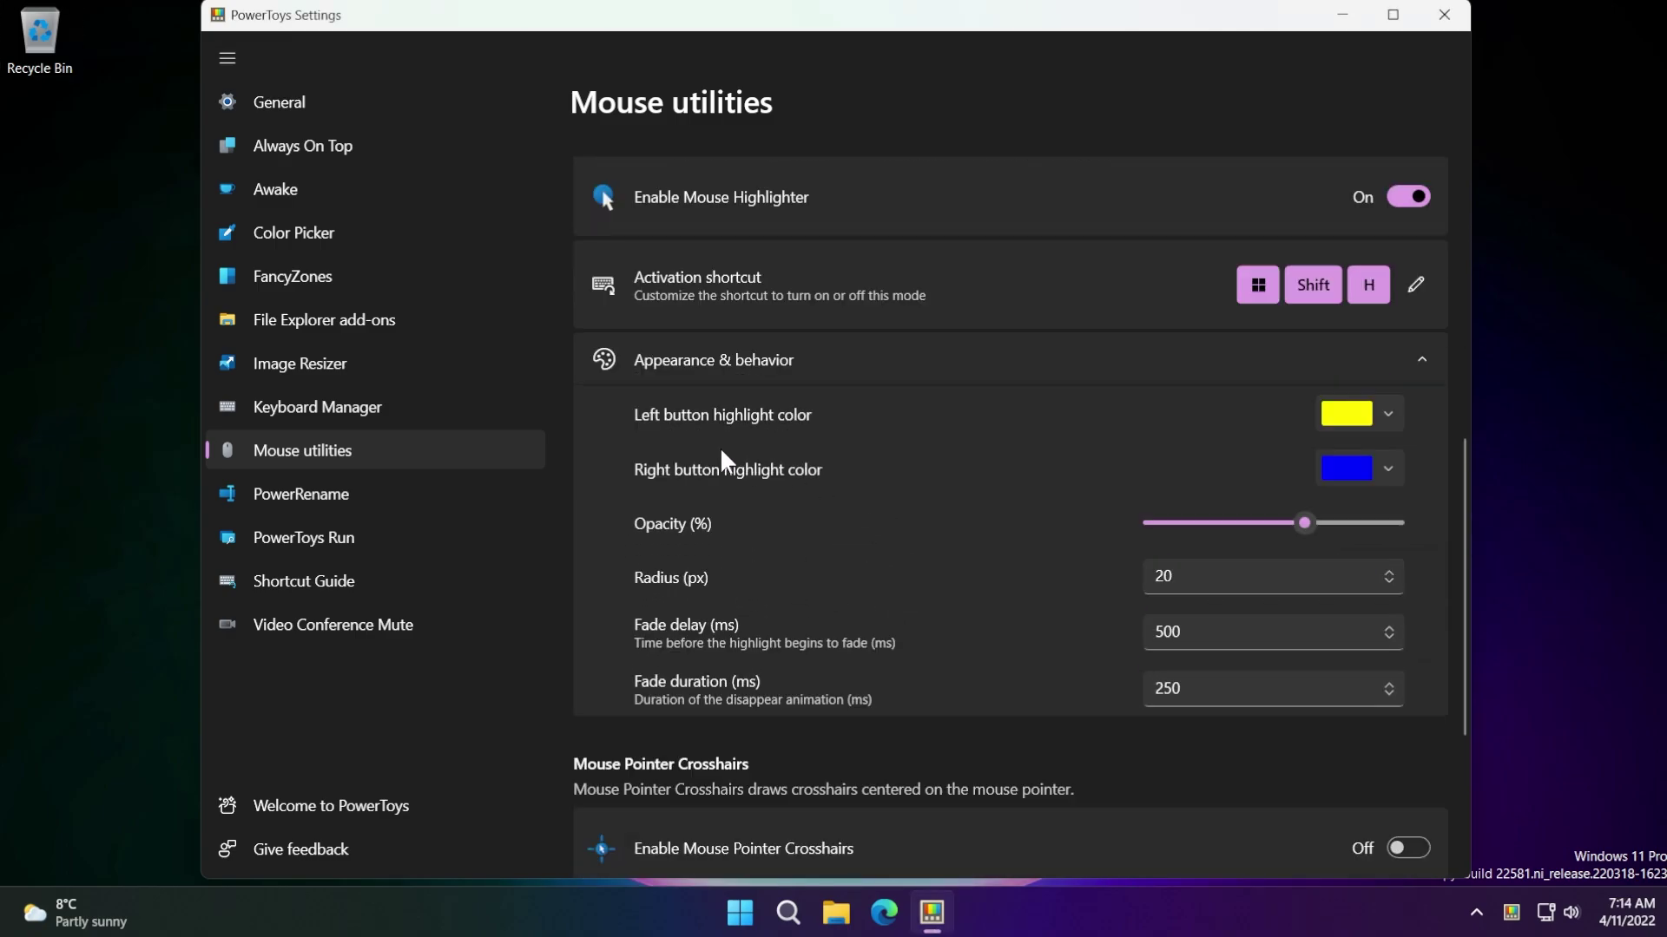
pyautogui.click(73, 342)
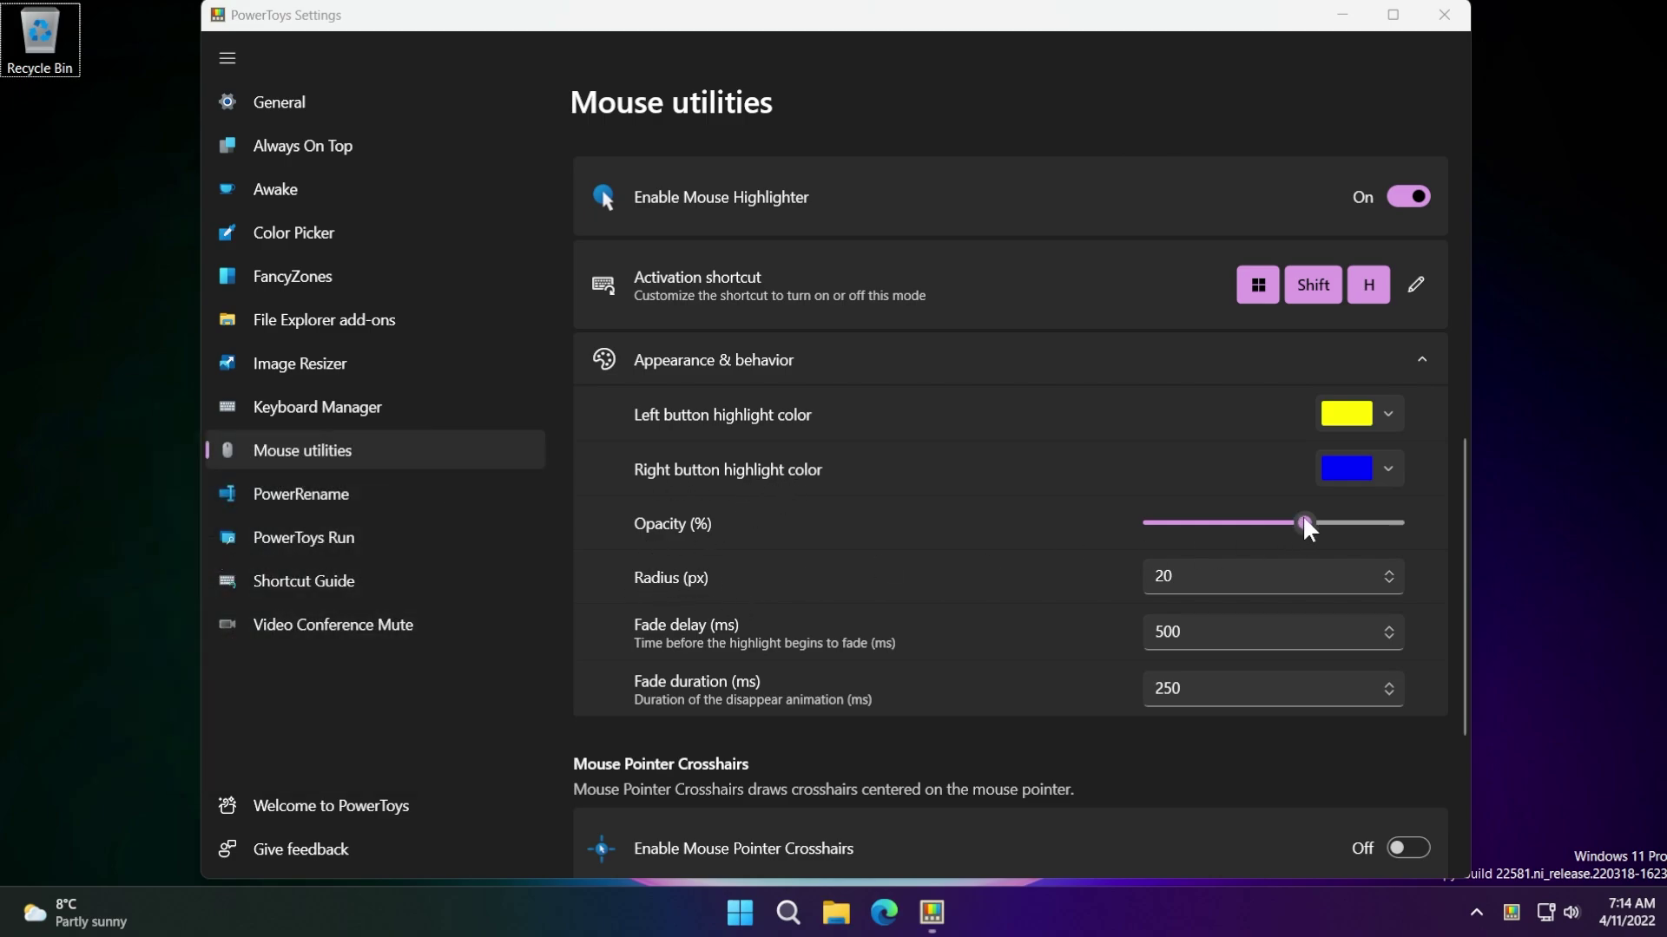
pyautogui.moveTo(1302, 524); pyautogui.dragTo(1189, 524)
pyautogui.click(97, 627)
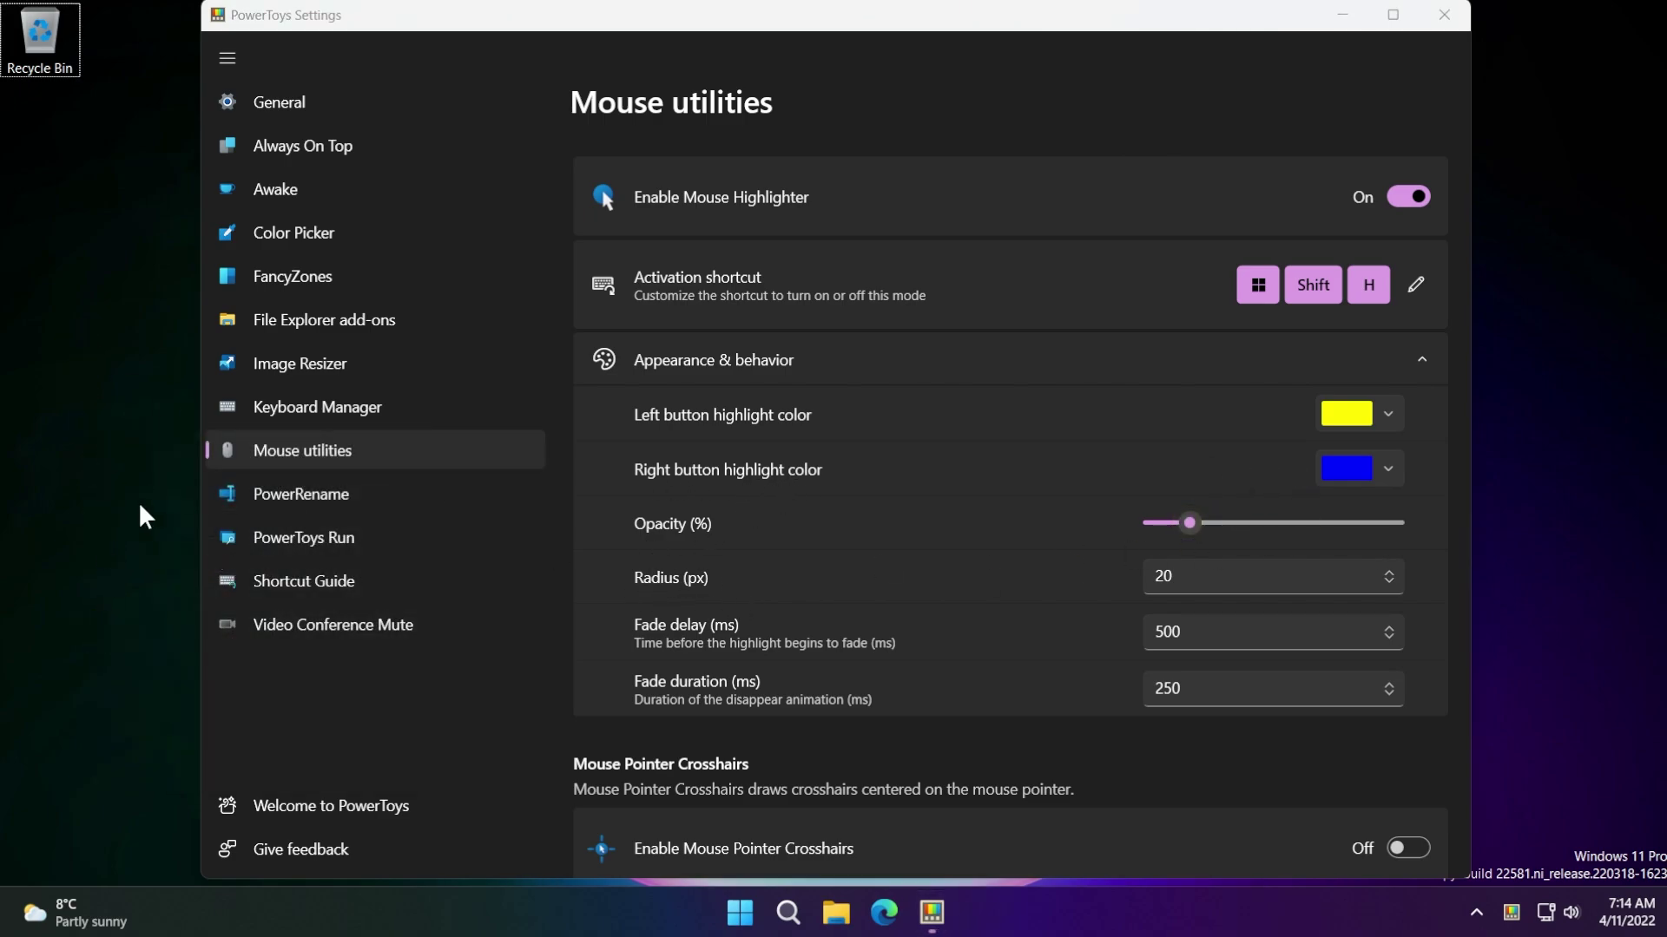
pyautogui.scroll(2, 860, 412)
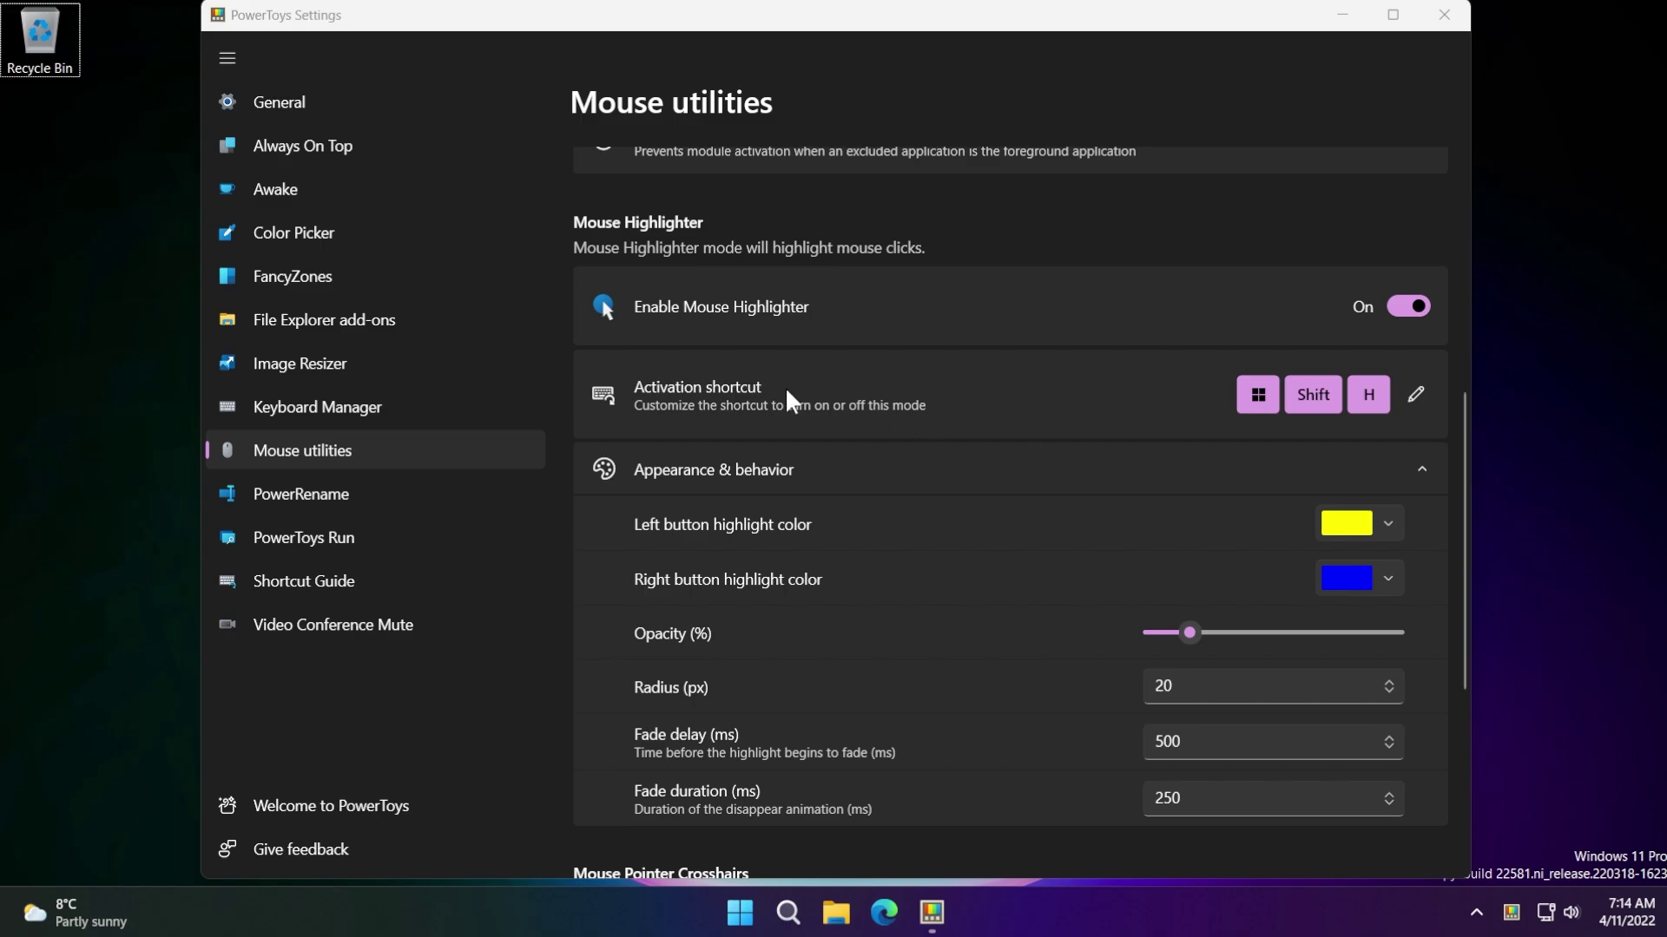
pyautogui.scroll(-7, 955, 521)
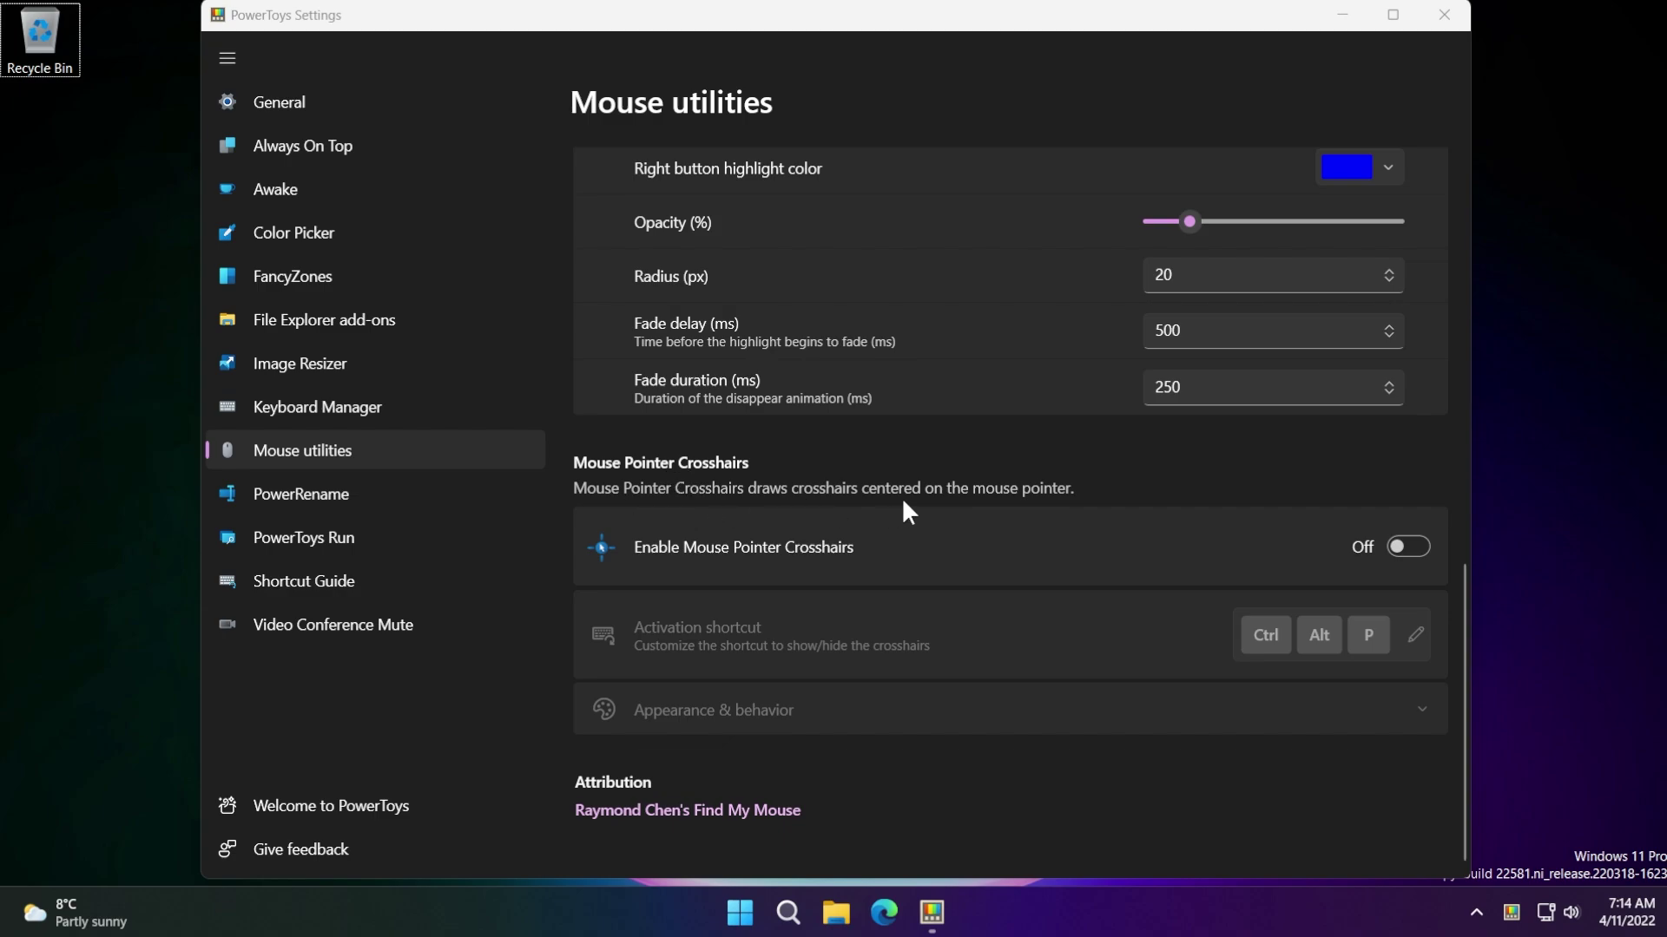
# Turn on Mouse Pointer Crosshairs, show them with Ctrl+Alt+P, and lower crosshairs opacity to 31%
pyautogui.click(1406, 547)
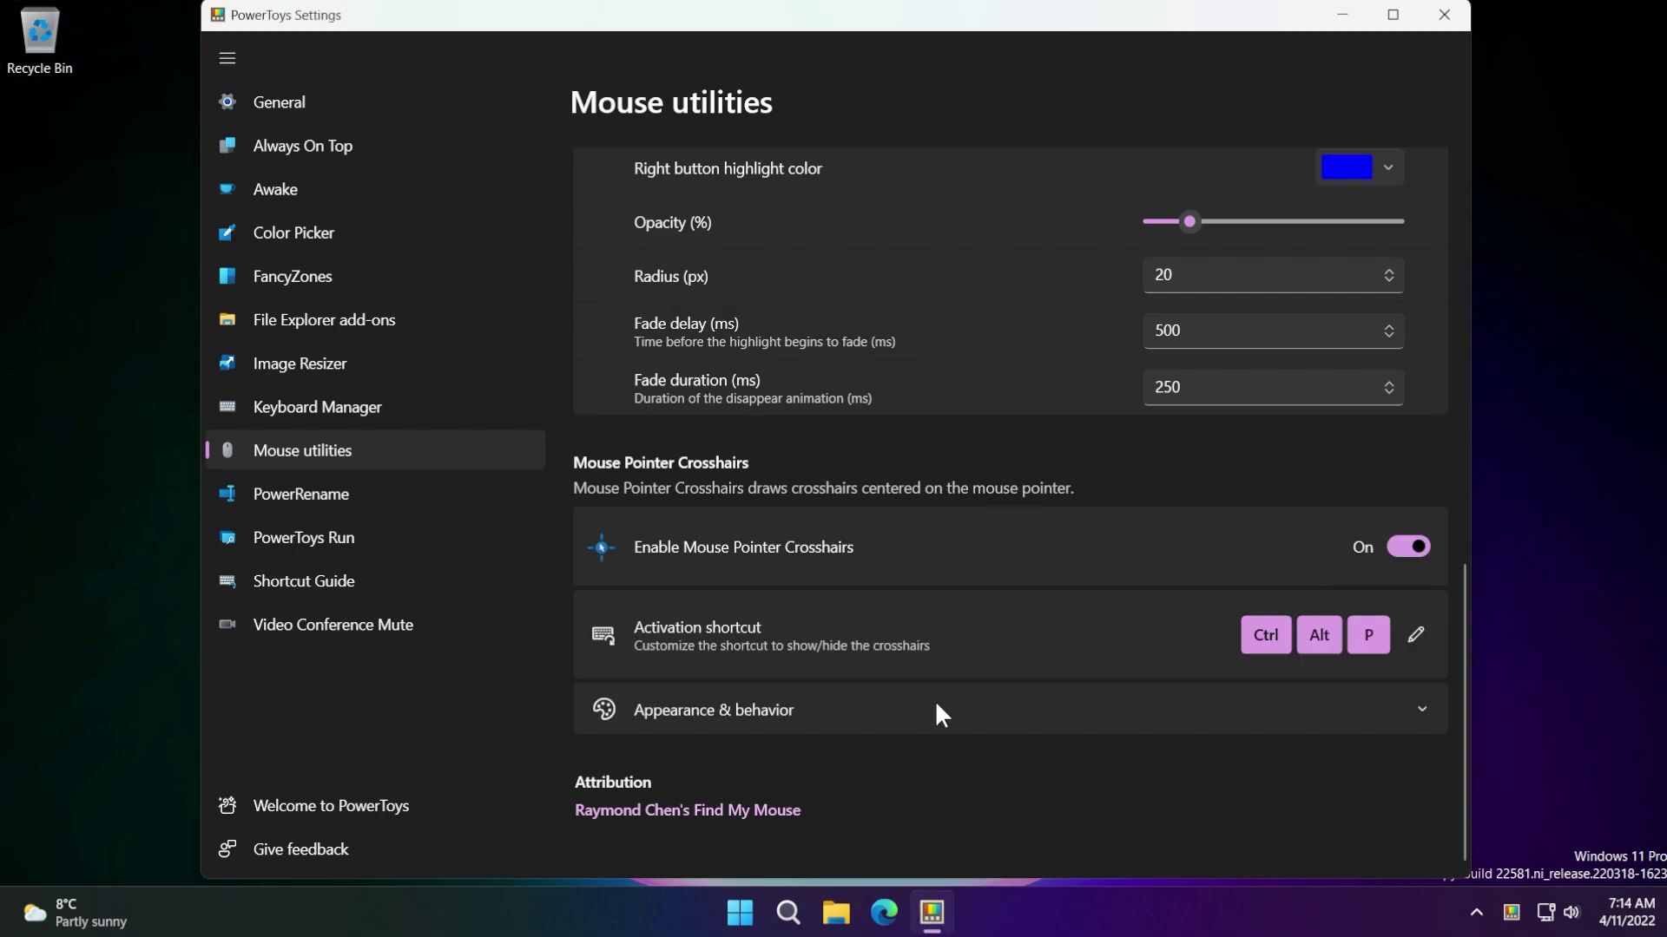
pyautogui.hotkey('ctrl', 'alt', 'p')
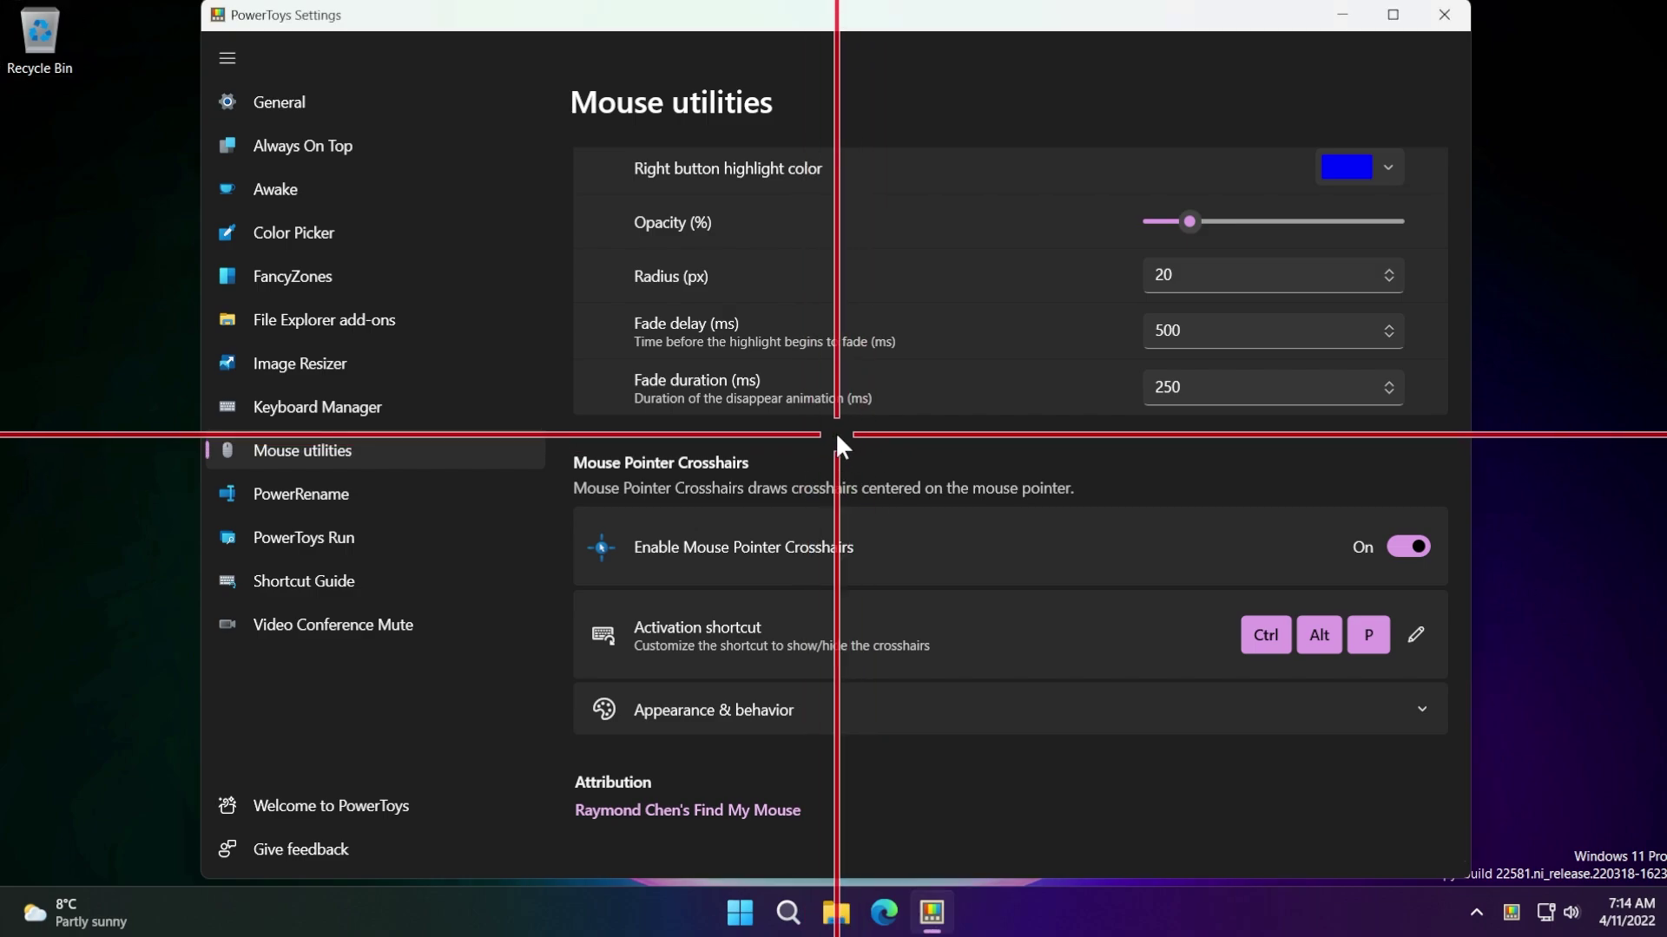
pyautogui.click(767, 707)
pyautogui.scroll(-3, 816, 556)
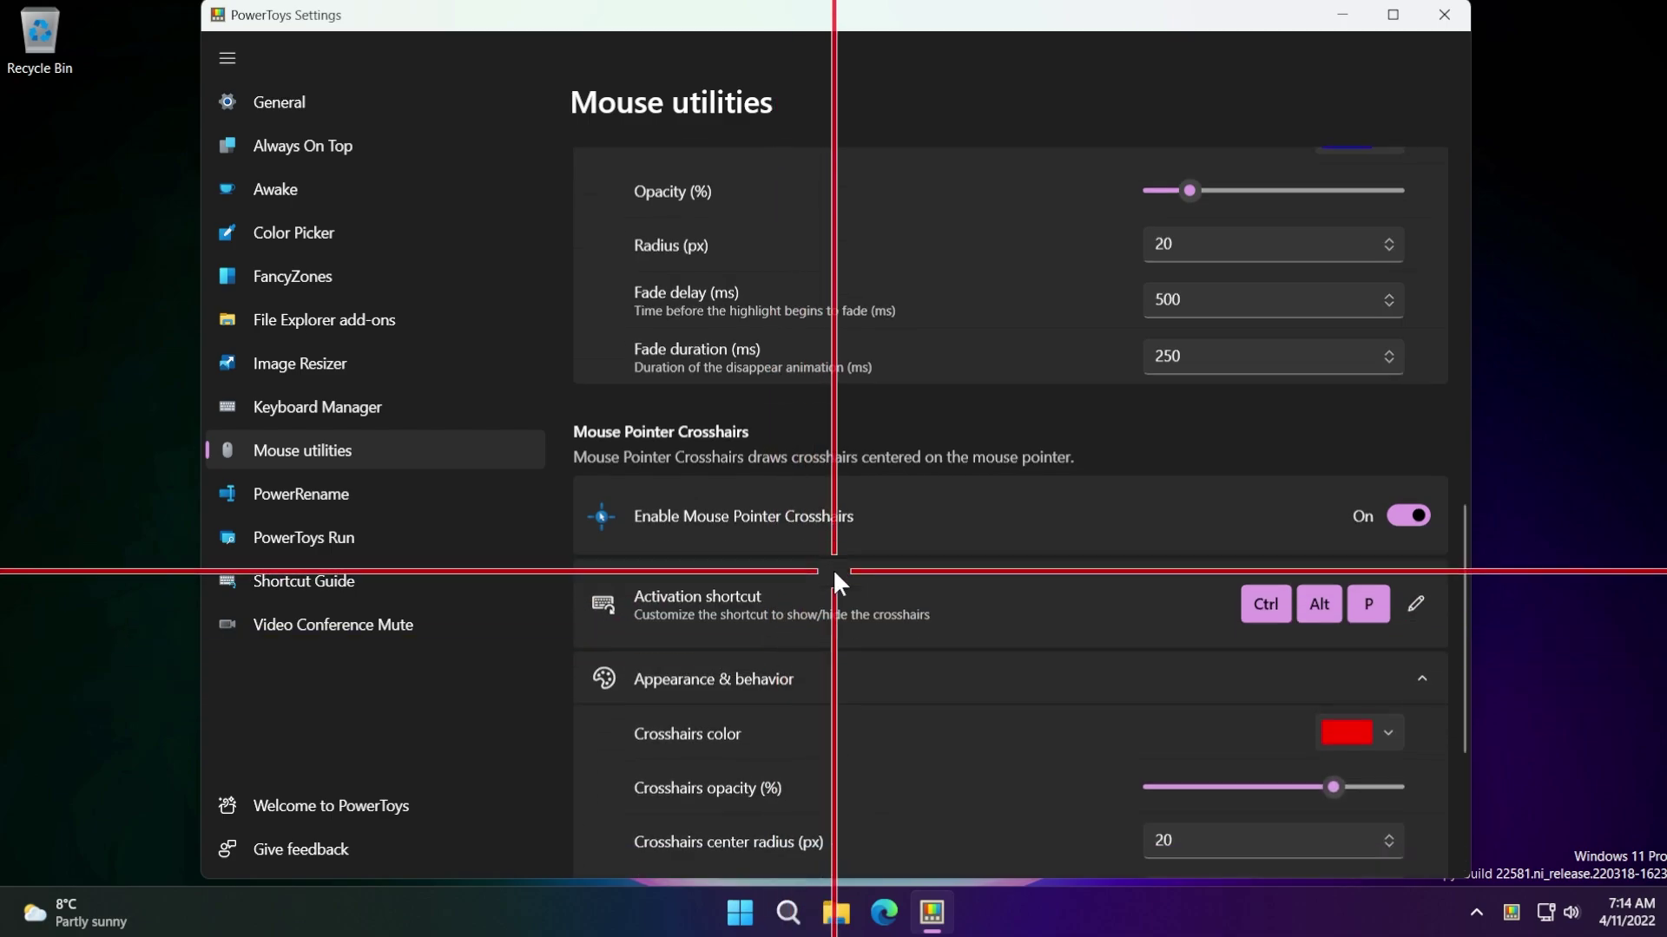
pyautogui.moveTo(1293, 493); pyautogui.dragTo(1222, 492)
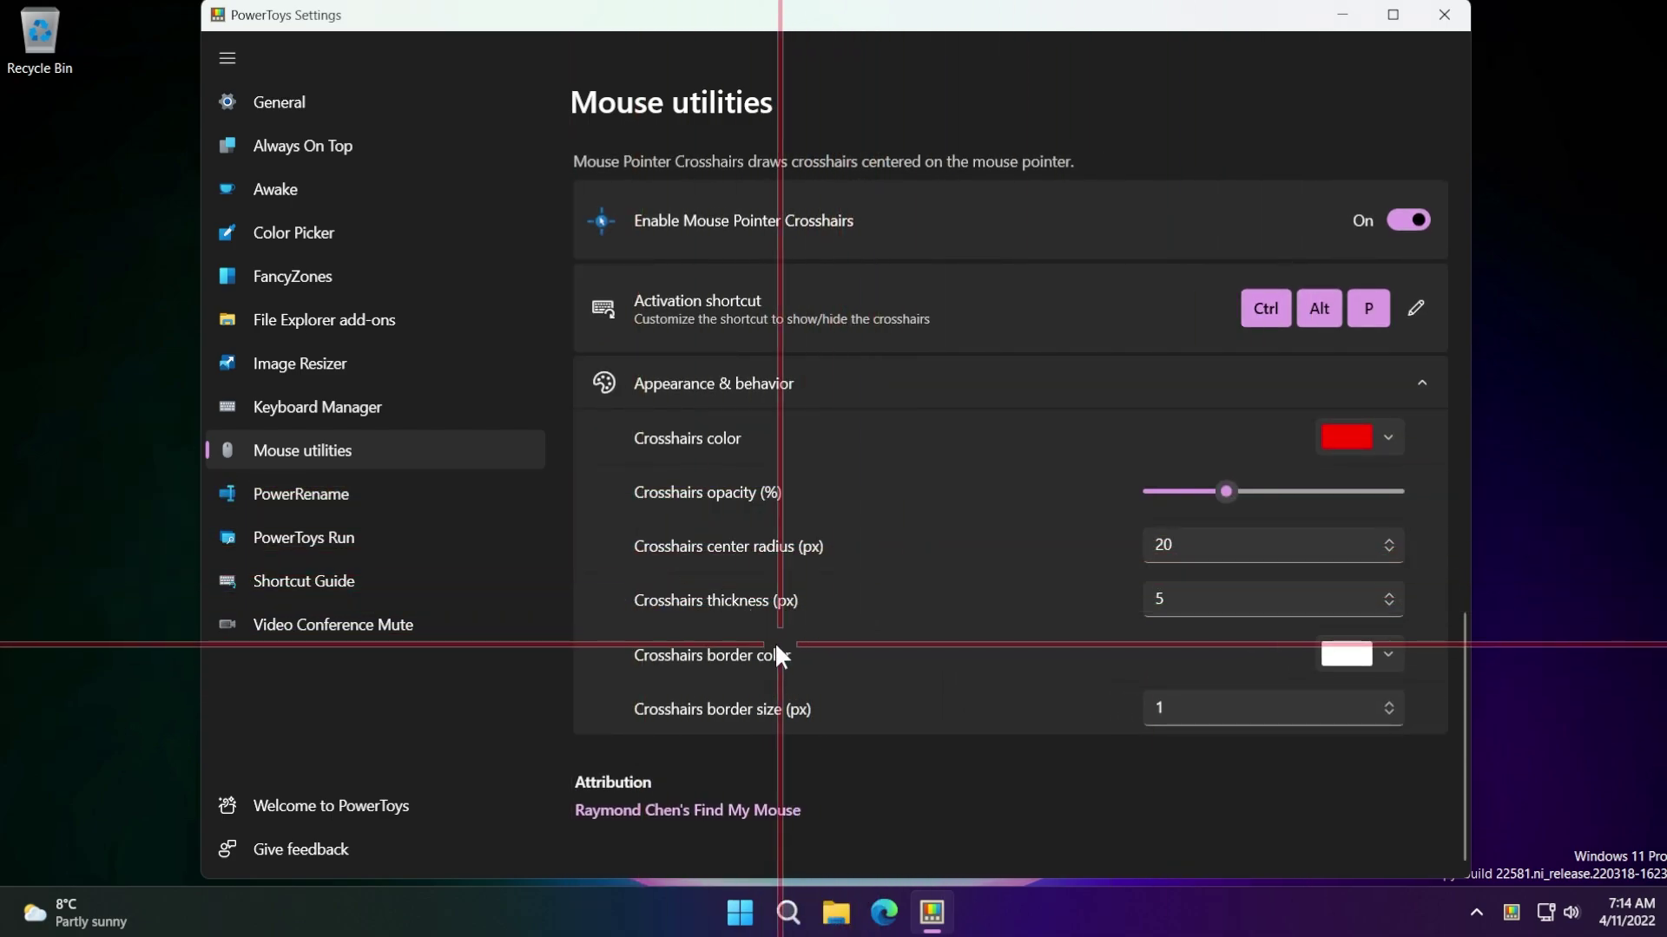
pyautogui.scroll(5, 855, 512)
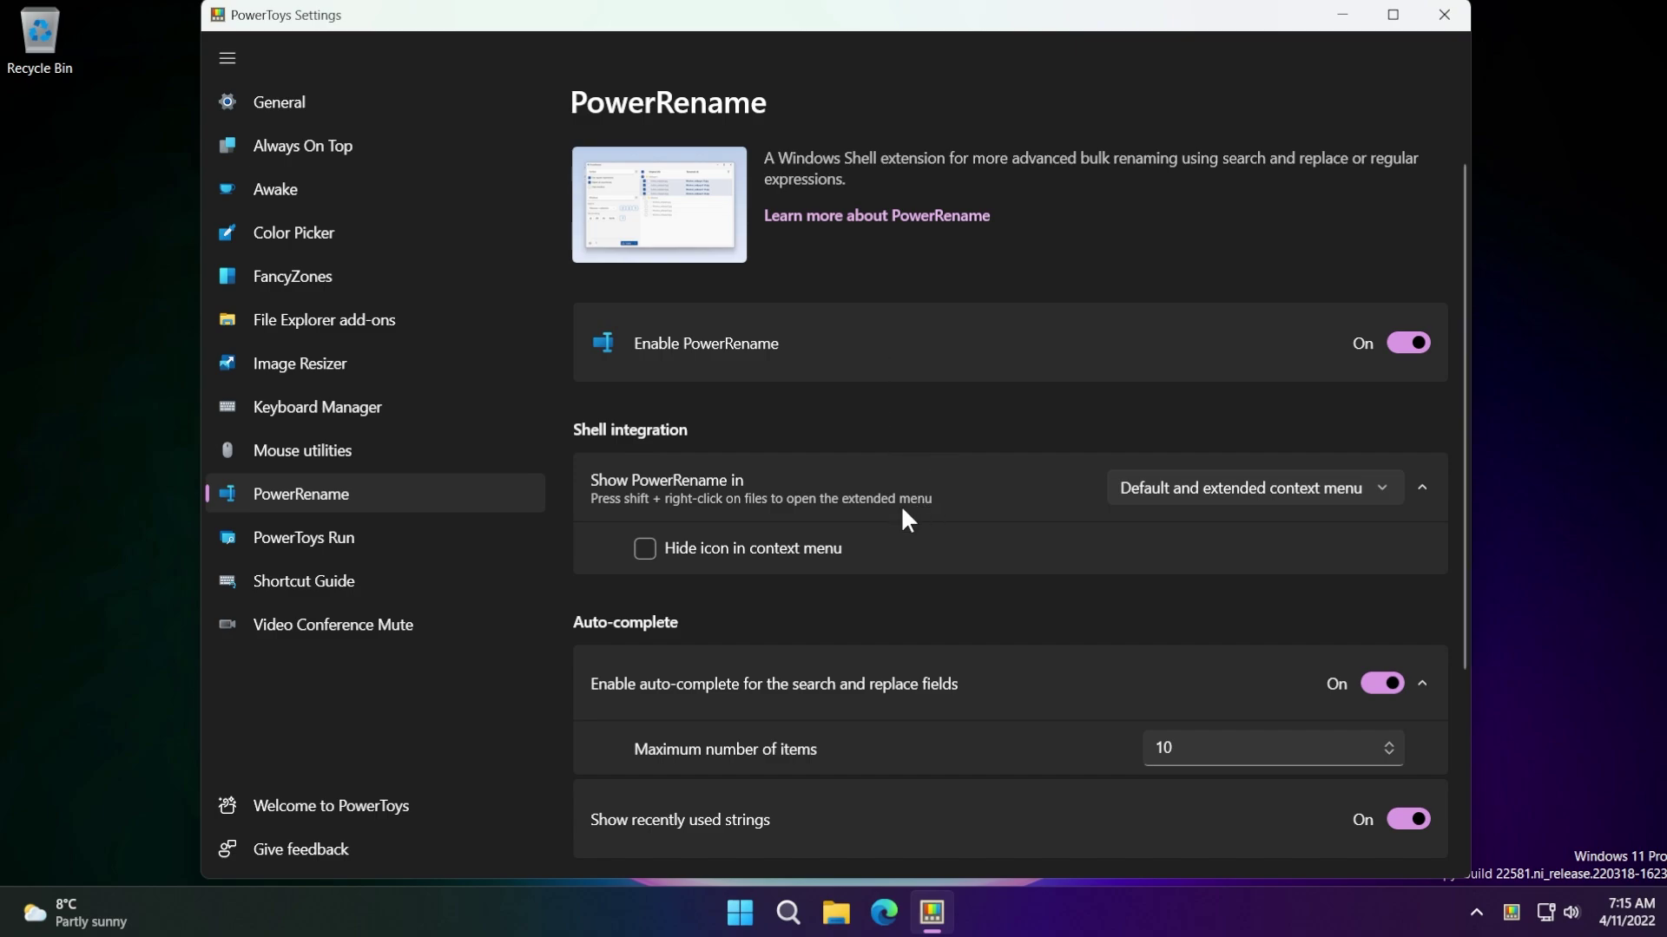
# Scroll through the PowerRename settings, then bring up File Explorer from the taskbar
pyautogui.scroll(-3, 898, 521)
pyautogui.scroll(3, 769, 379)
pyautogui.click(836, 912)
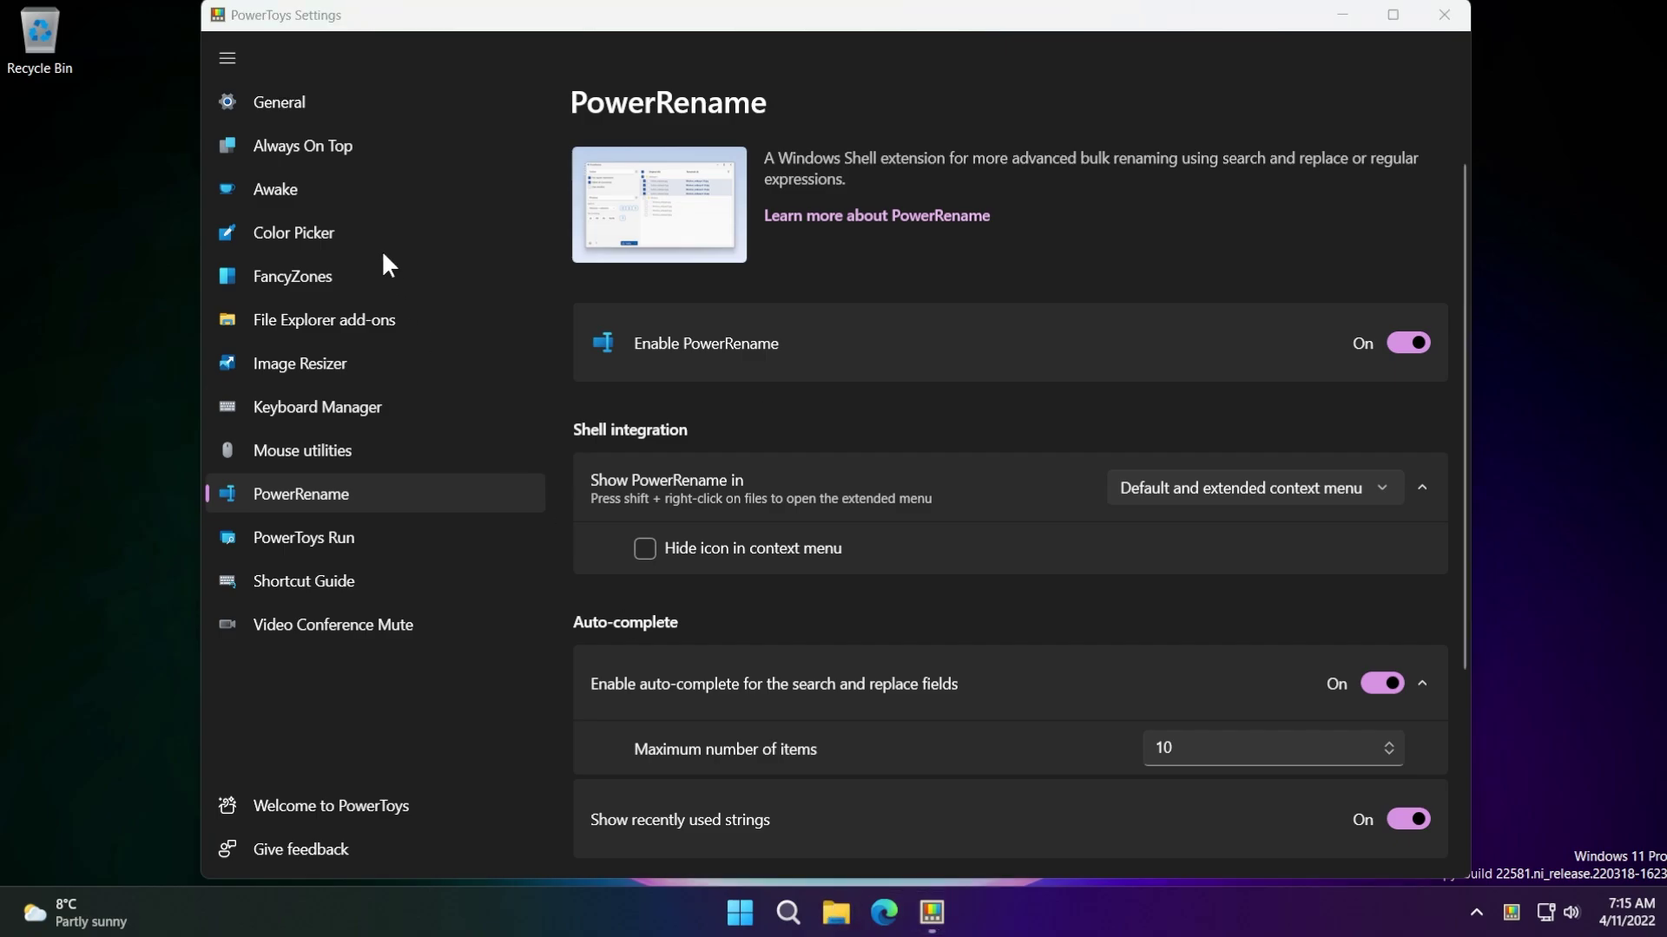
# Open 1066860.jpg from Pictures in PowerRename via Show more options, then close it unchanged
pyautogui.click(102, 429)
pyautogui.rightClick(700, 373)
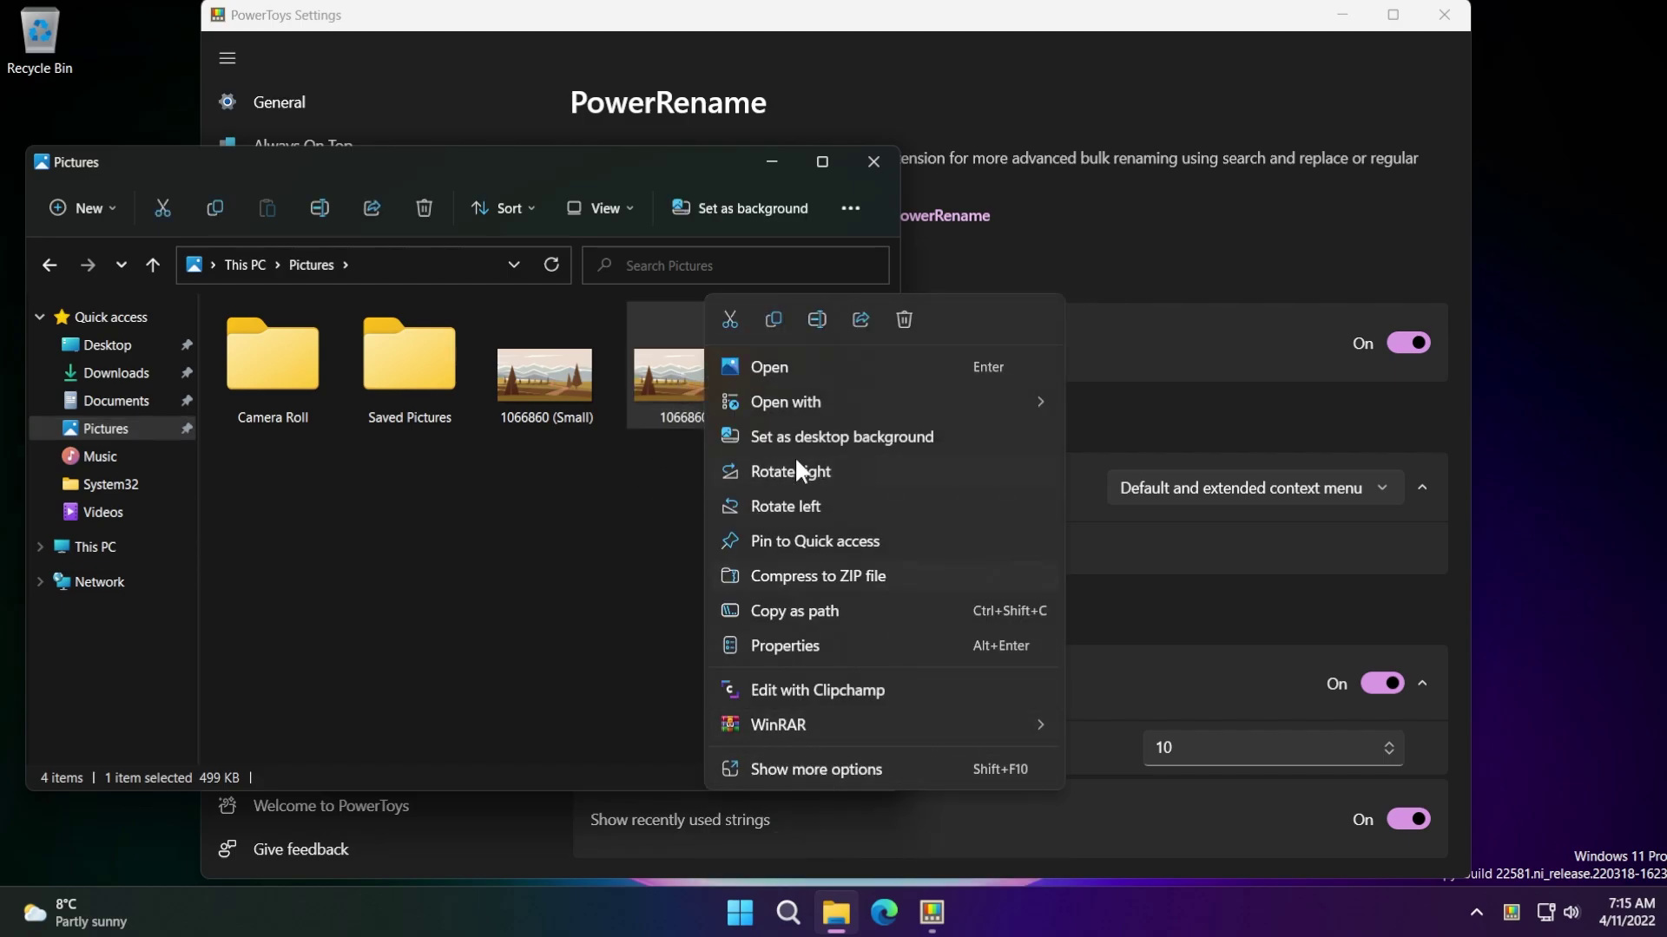
pyautogui.click(801, 769)
pyautogui.click(886, 528)
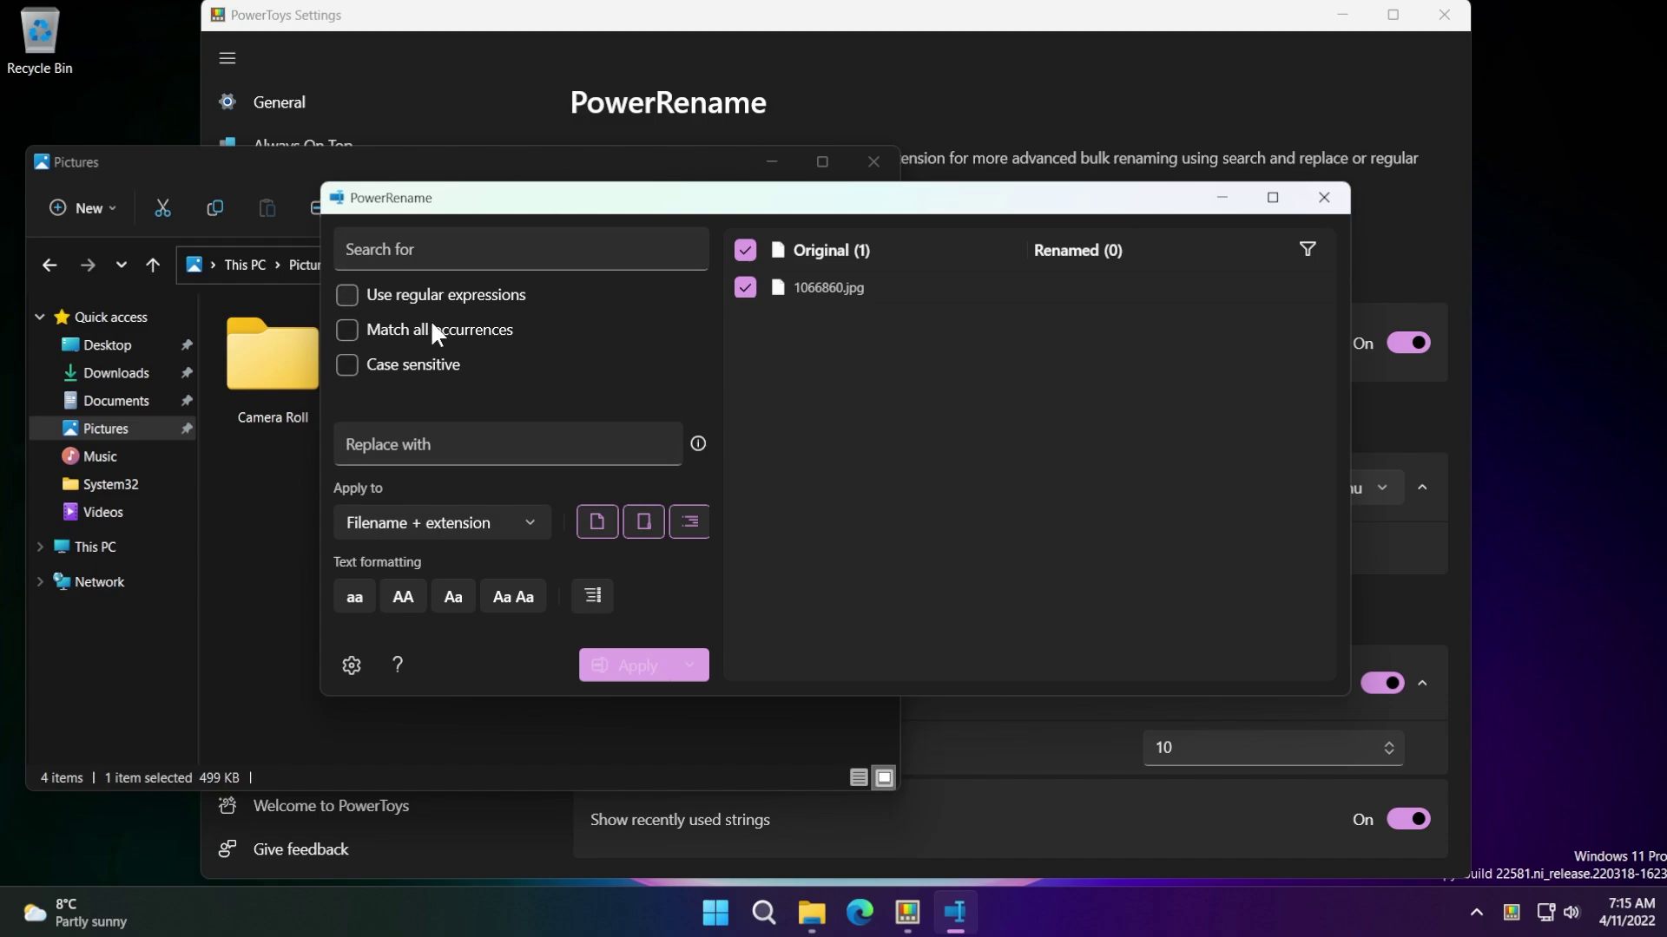
pyautogui.moveTo(738, 201); pyautogui.dragTo(615, 208)
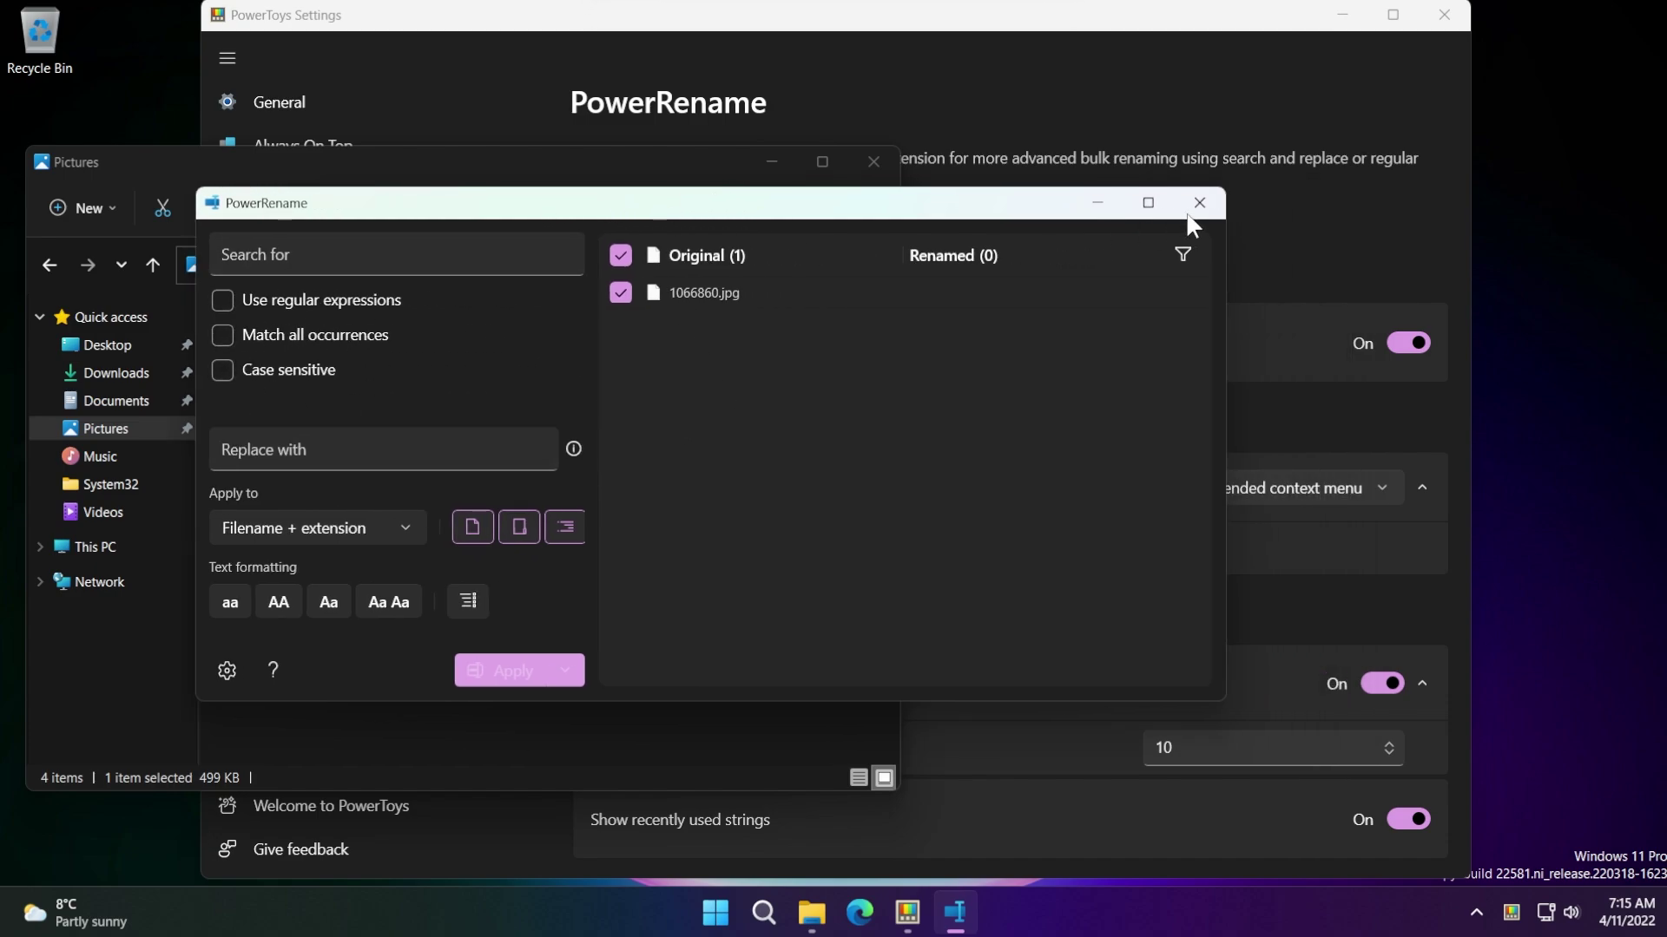
pyautogui.click(1202, 209)
# Close the PowerRename window and scroll through the PowerRename settings options
pyautogui.click(873, 162)
pyautogui.scroll(-3, 939, 512)
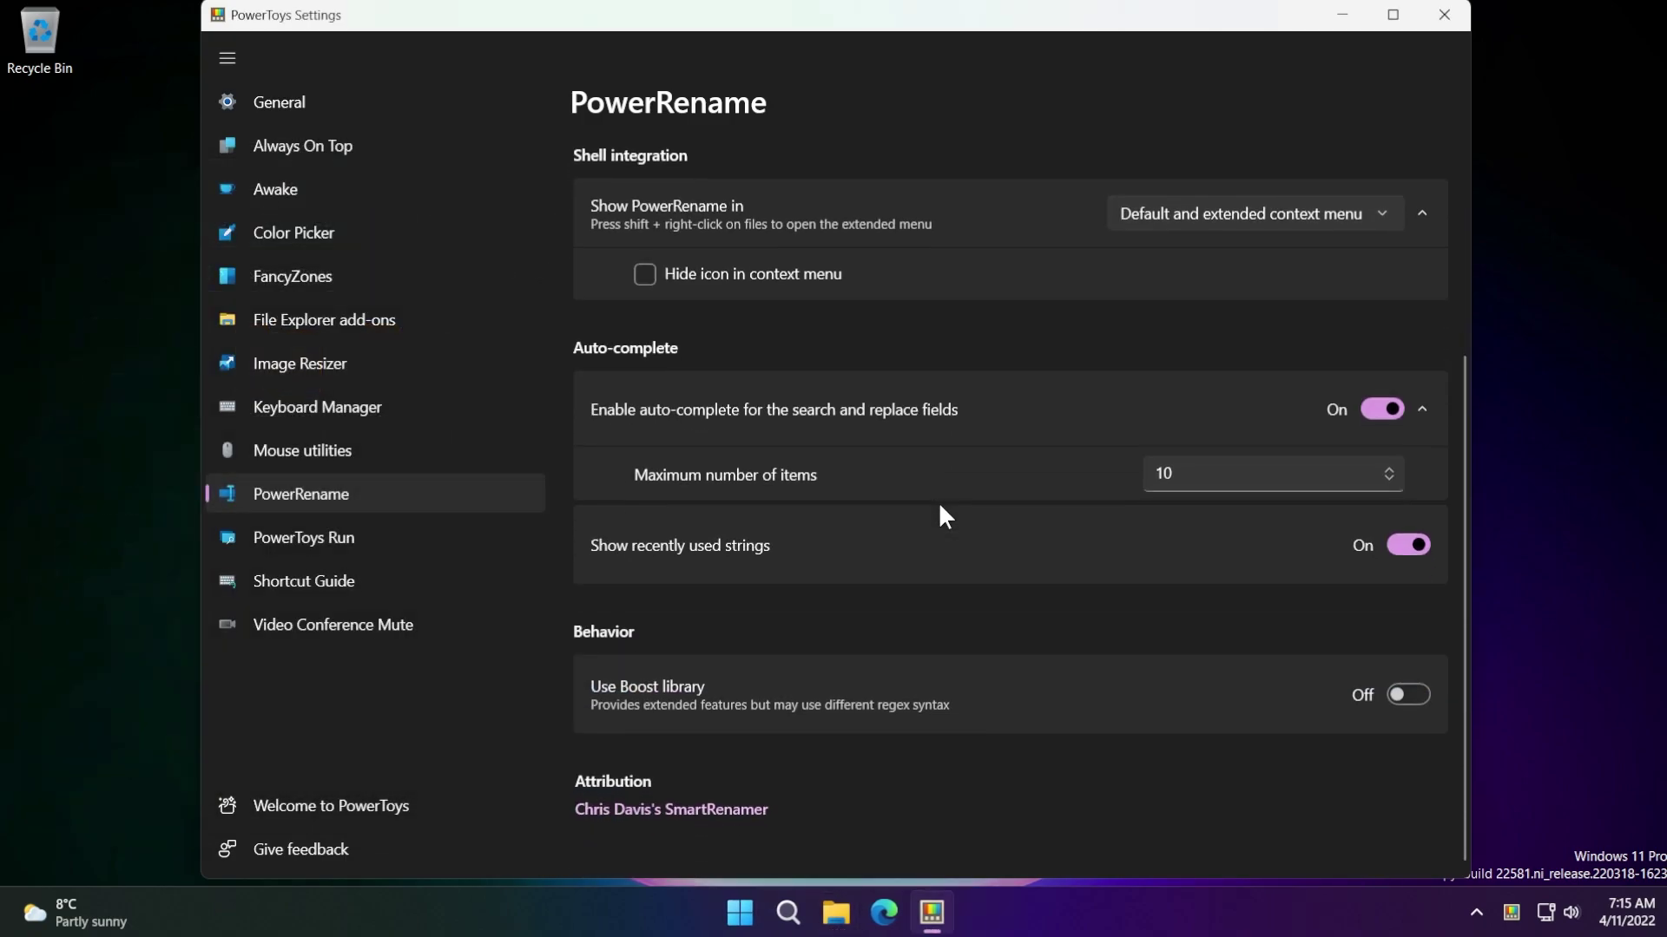
pyautogui.scroll(2, 868, 521)
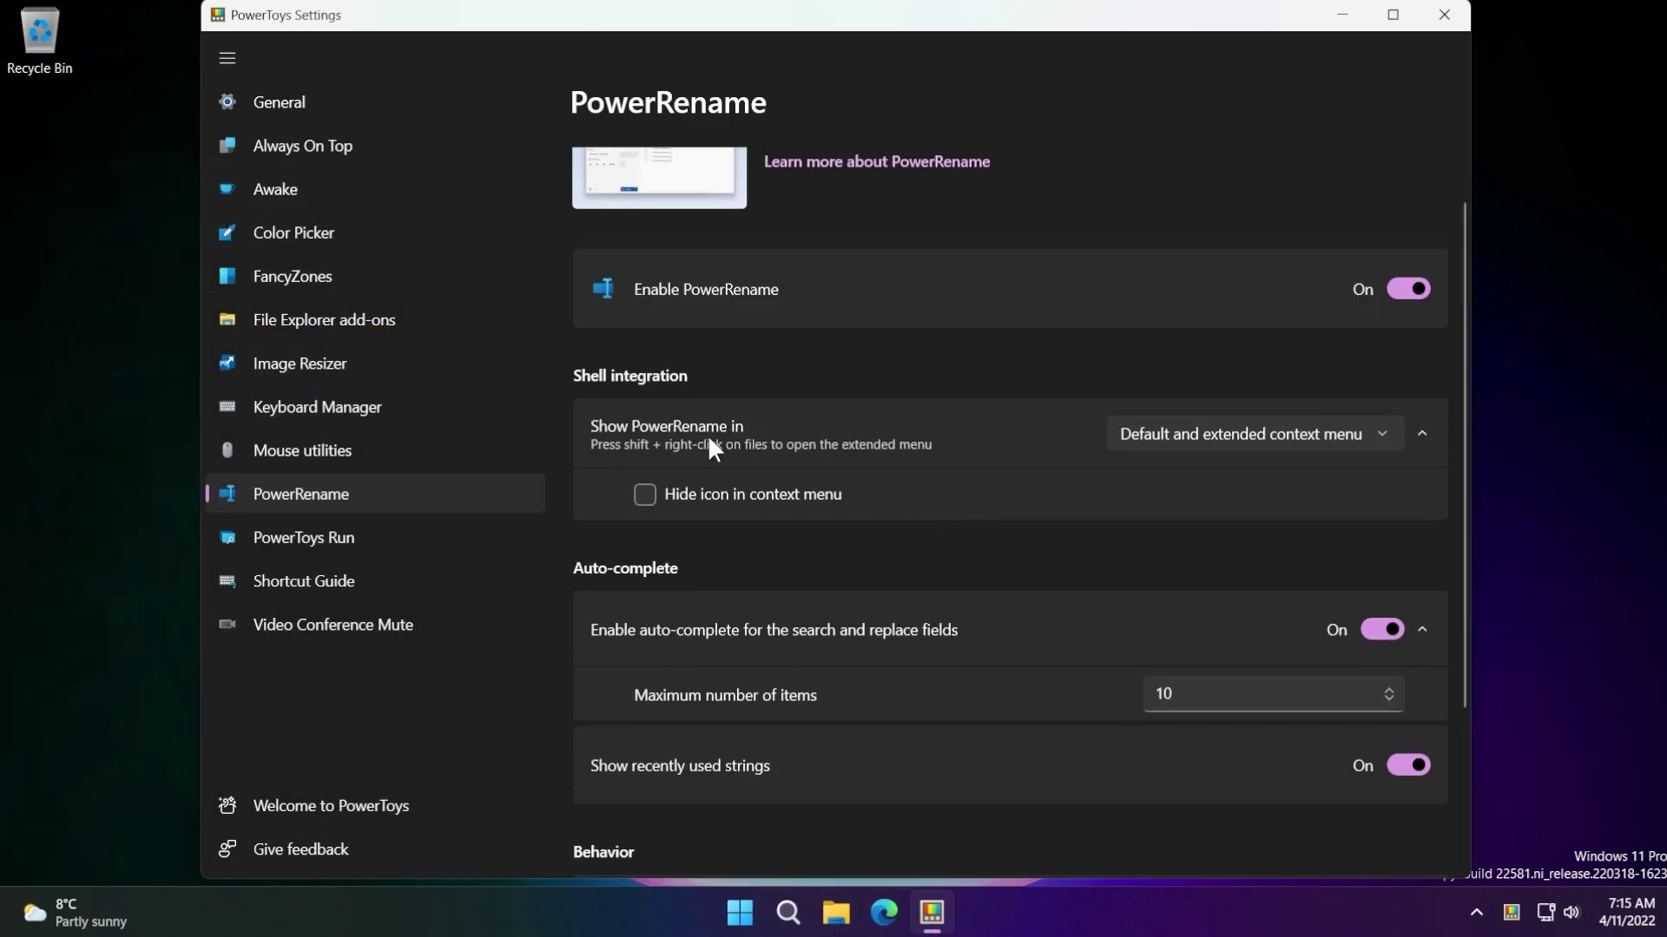
pyautogui.scroll(-2, 686, 556)
pyautogui.scroll(-2, 618, 493)
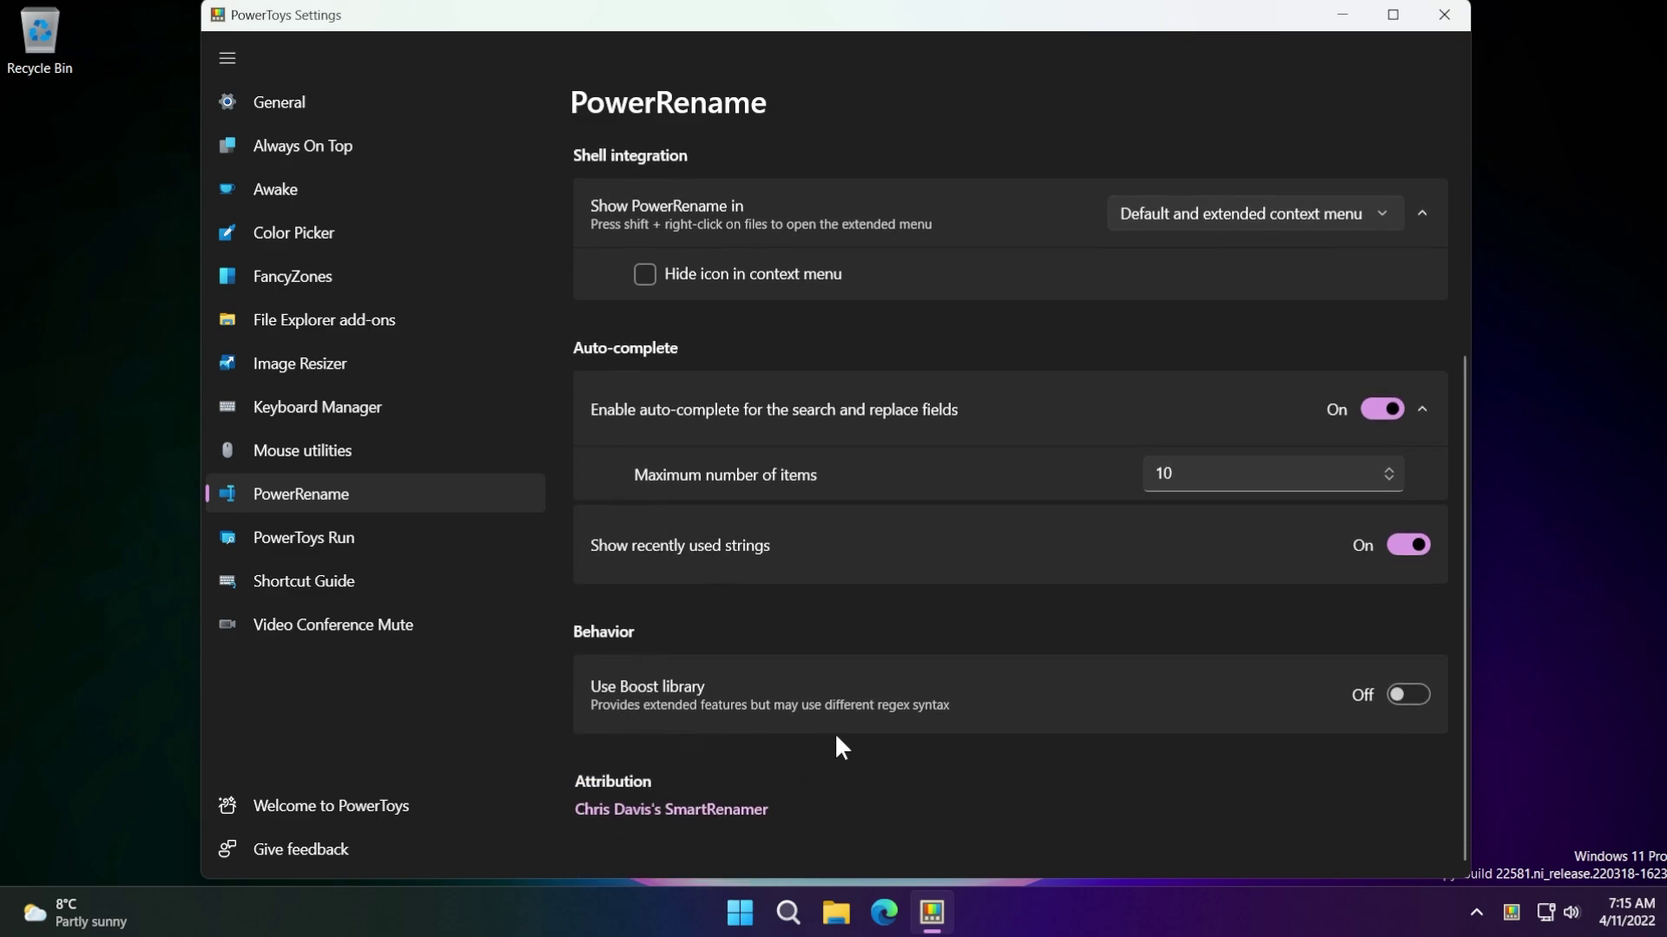
pyautogui.scroll(5, 841, 340)
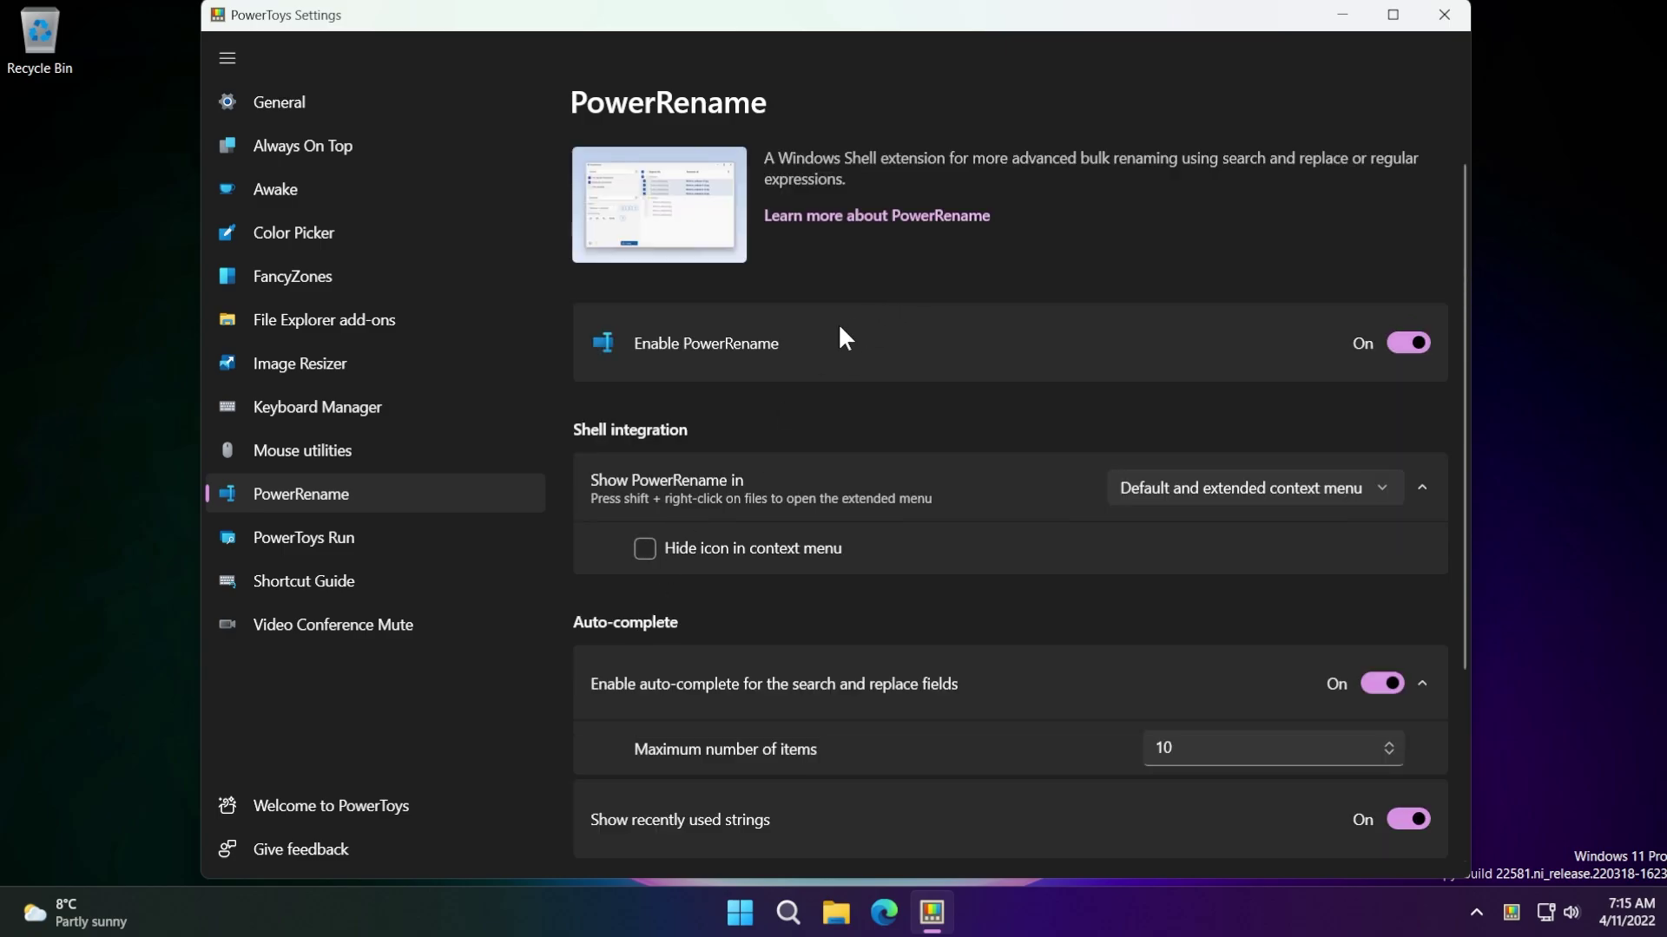
pyautogui.scroll(-5, 747, 473)
pyautogui.scroll(5, 796, 484)
# From the PowerToys Run page, launch Notepad via Alt+Space and 'note', close it, and dismiss the launcher
pyautogui.click(309, 538)
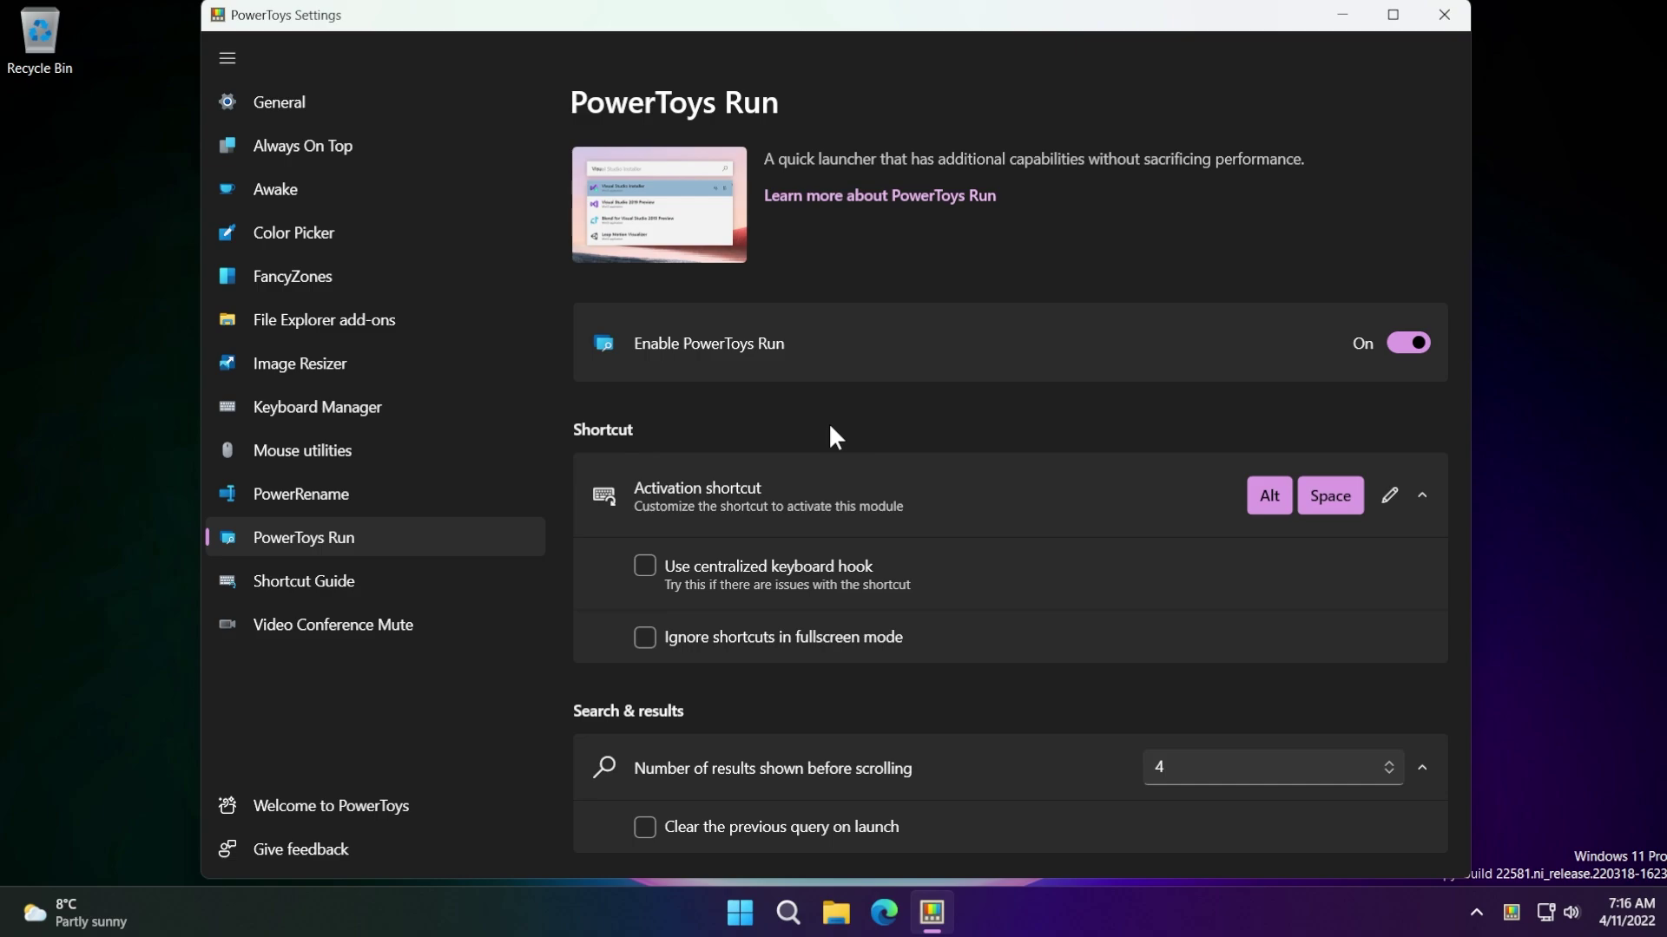
pyautogui.hotkey('alt', 'space')
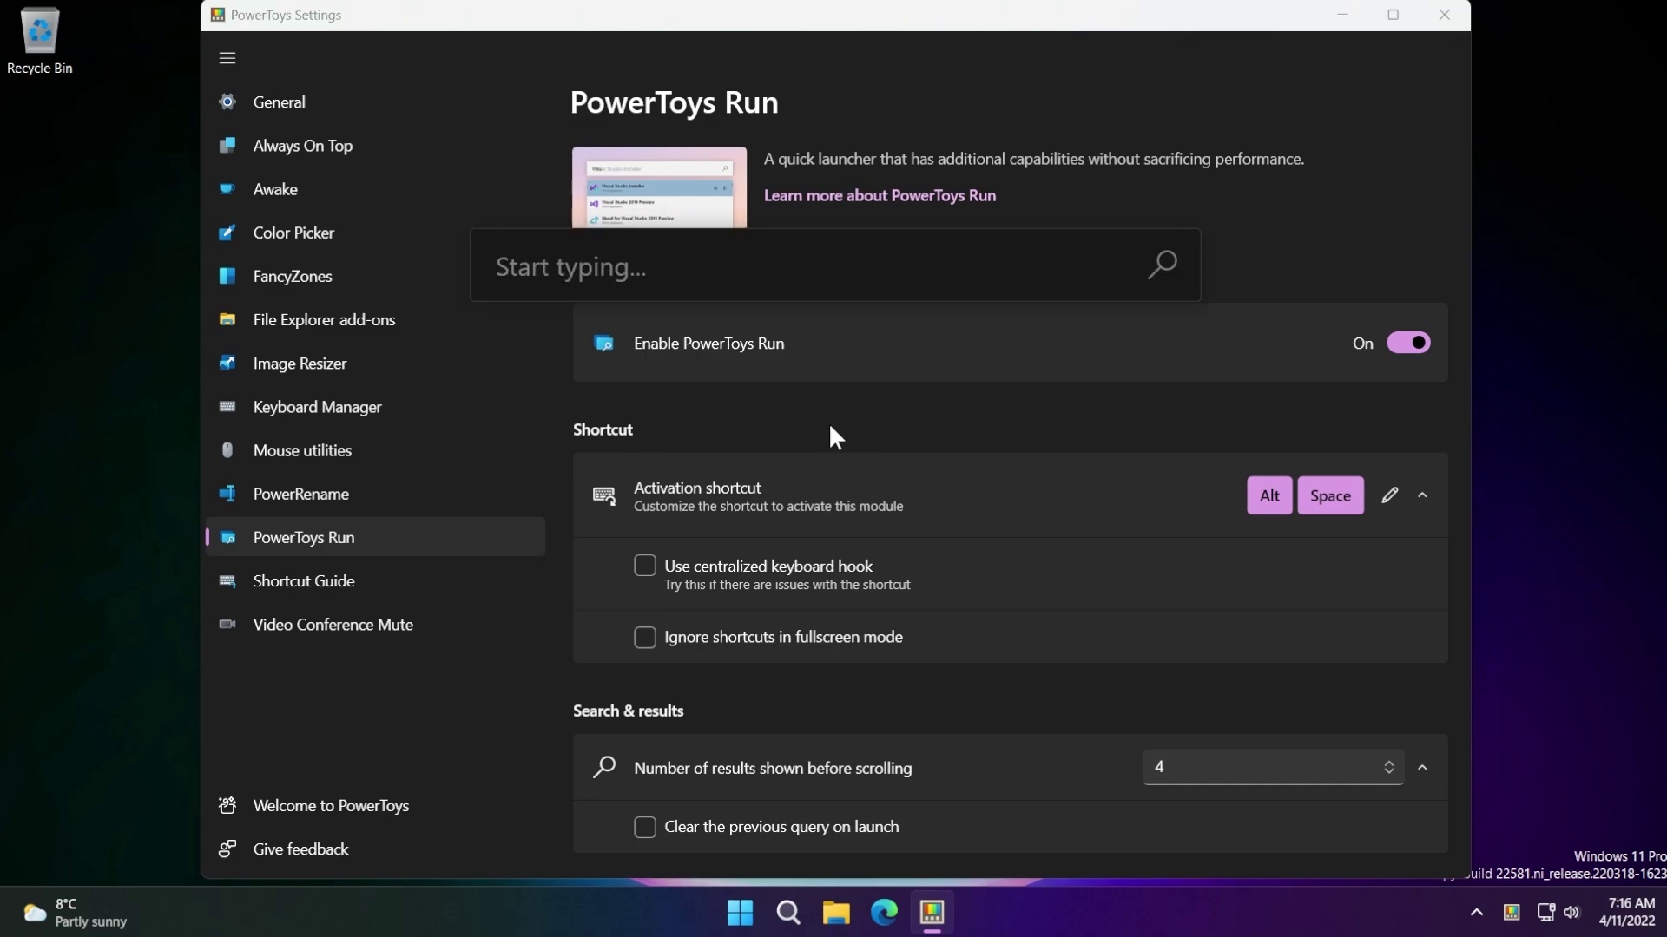
pyautogui.write('note')
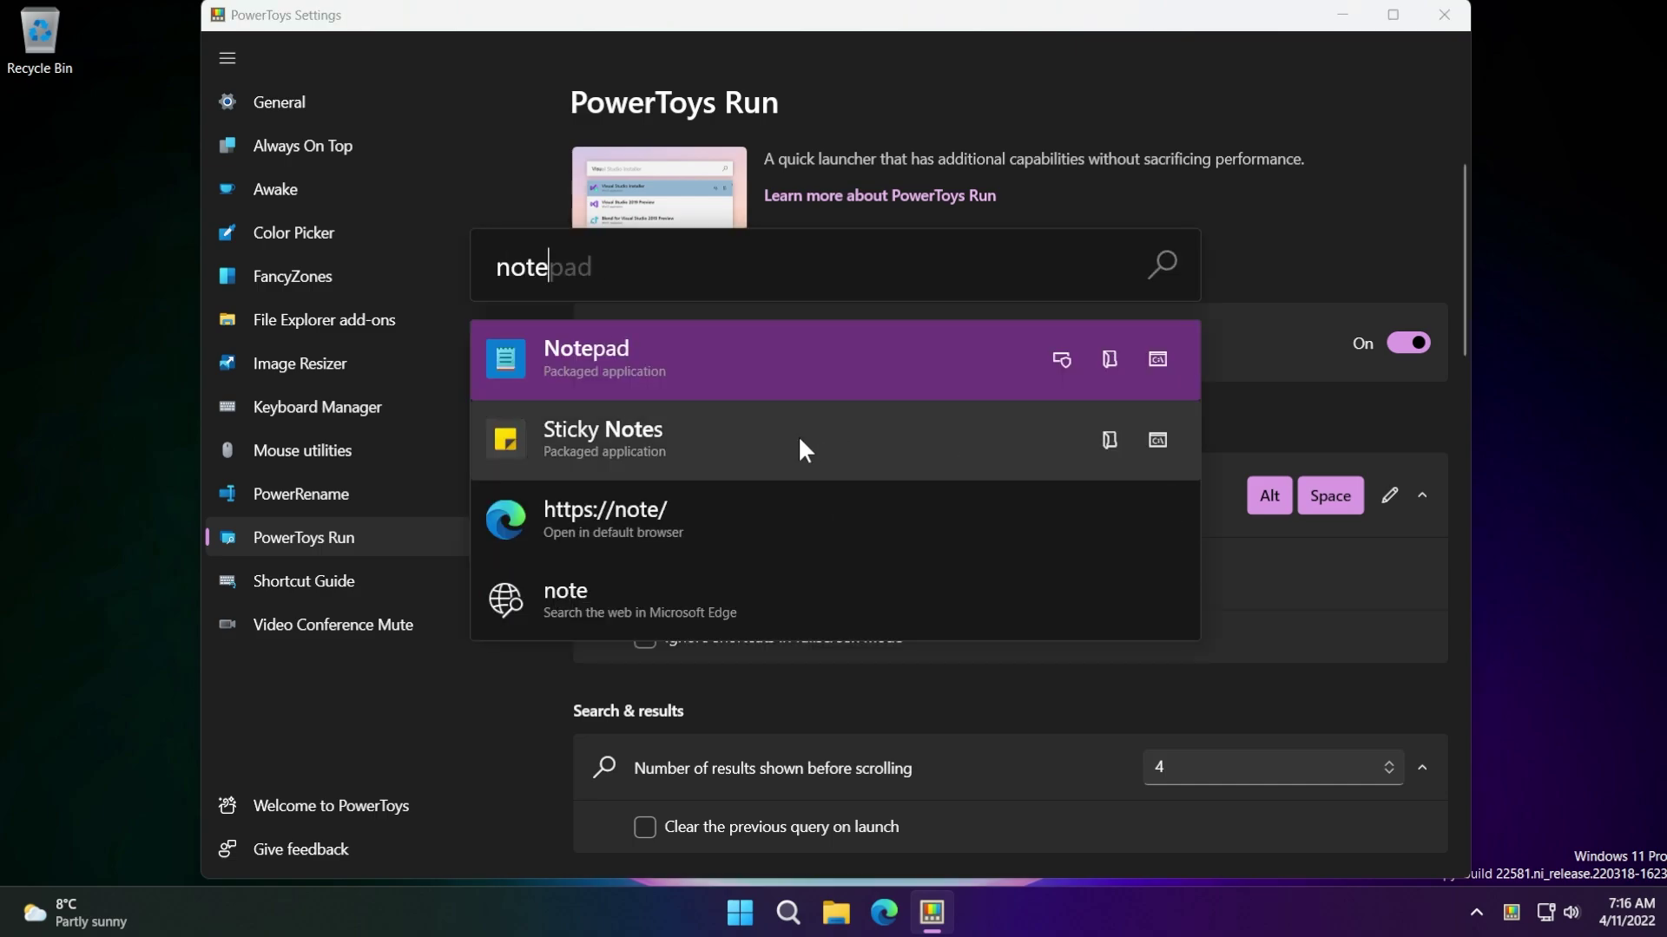
pyautogui.click(597, 352)
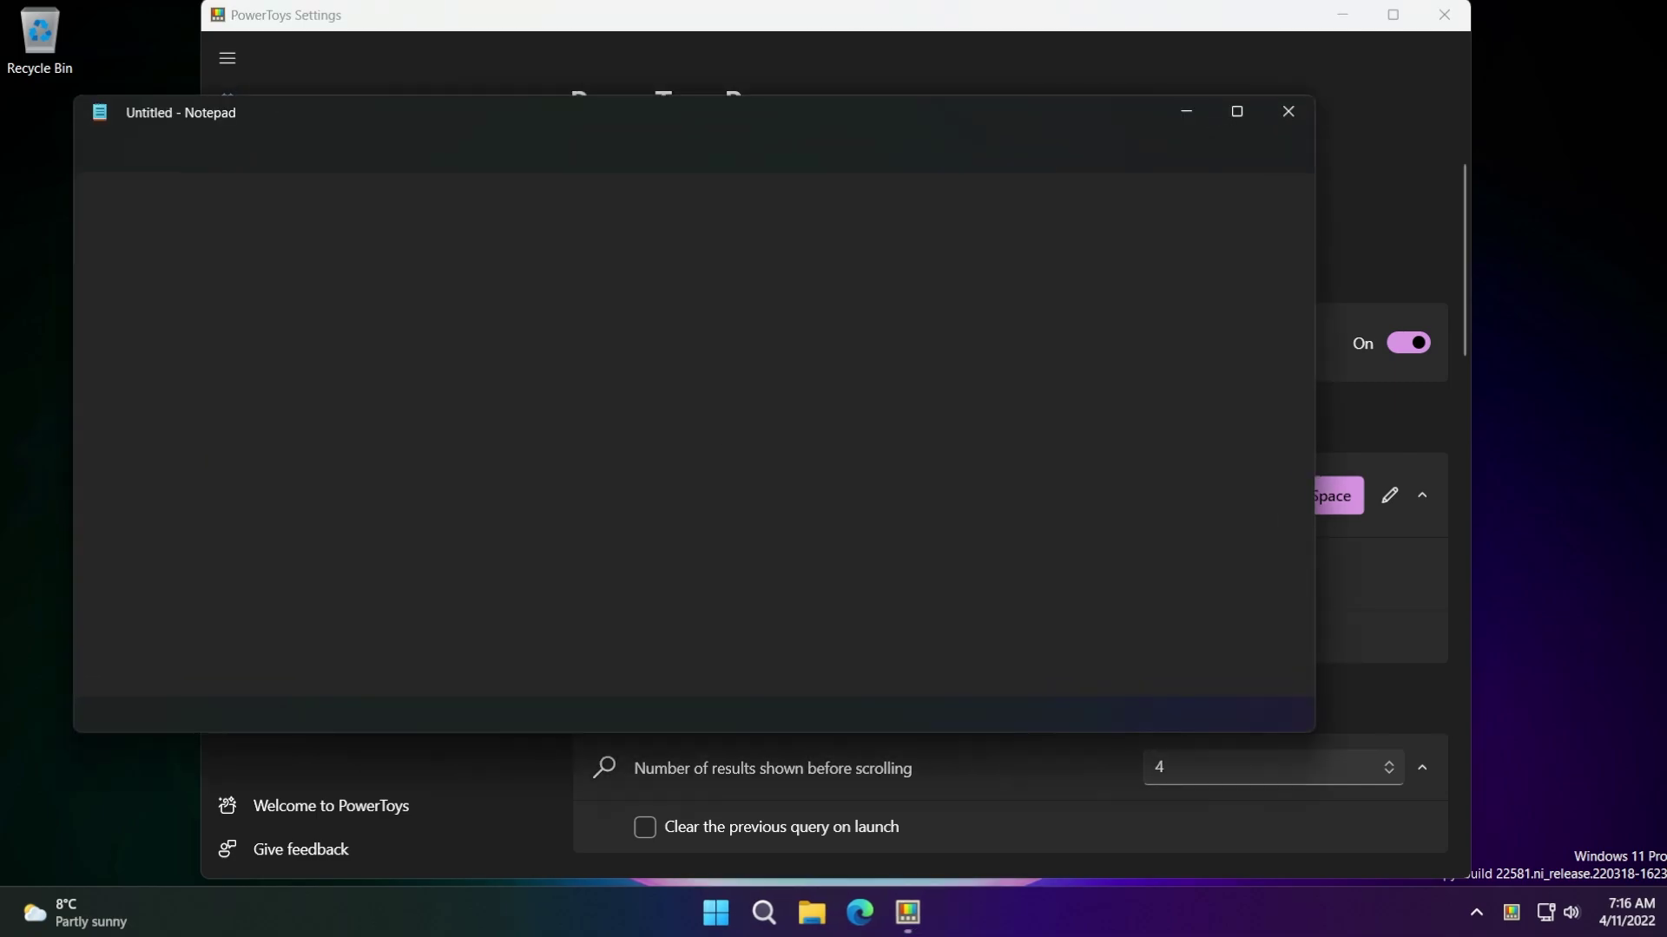
pyautogui.click(1281, 114)
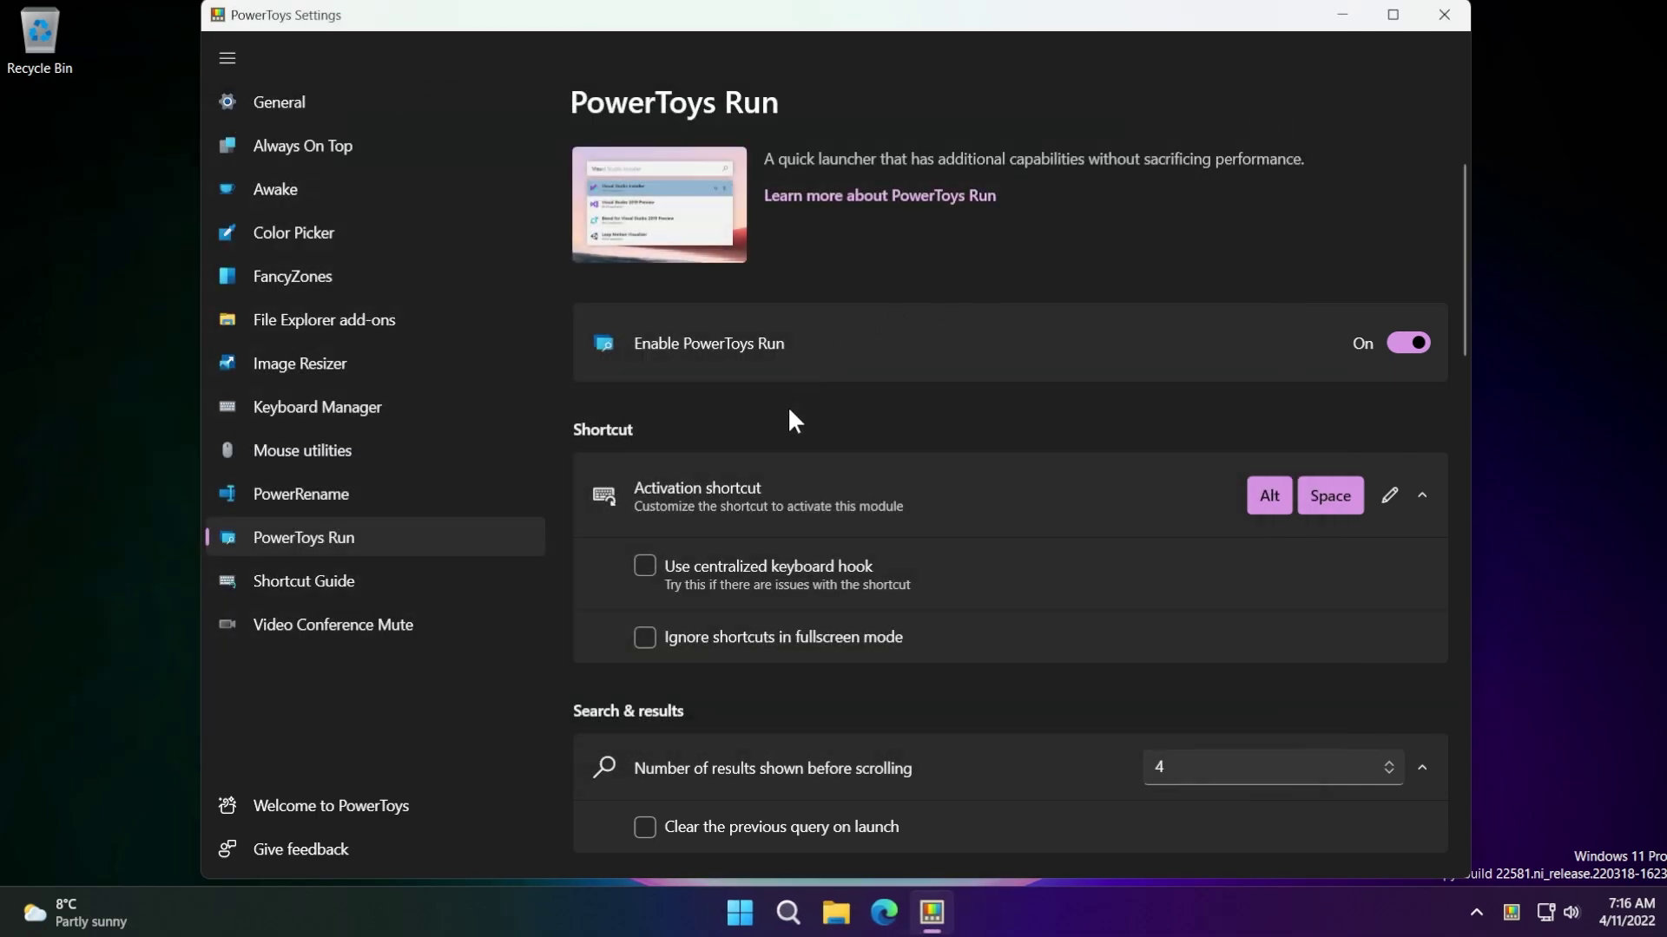
pyautogui.hotkey('alt', 'space')
pyautogui.press('Escape')
# Review the PowerToys Run plugins, then show Shortcut Guide settings with its Win+Shift+/ shortcut
pyautogui.scroll(-3, 814, 451)
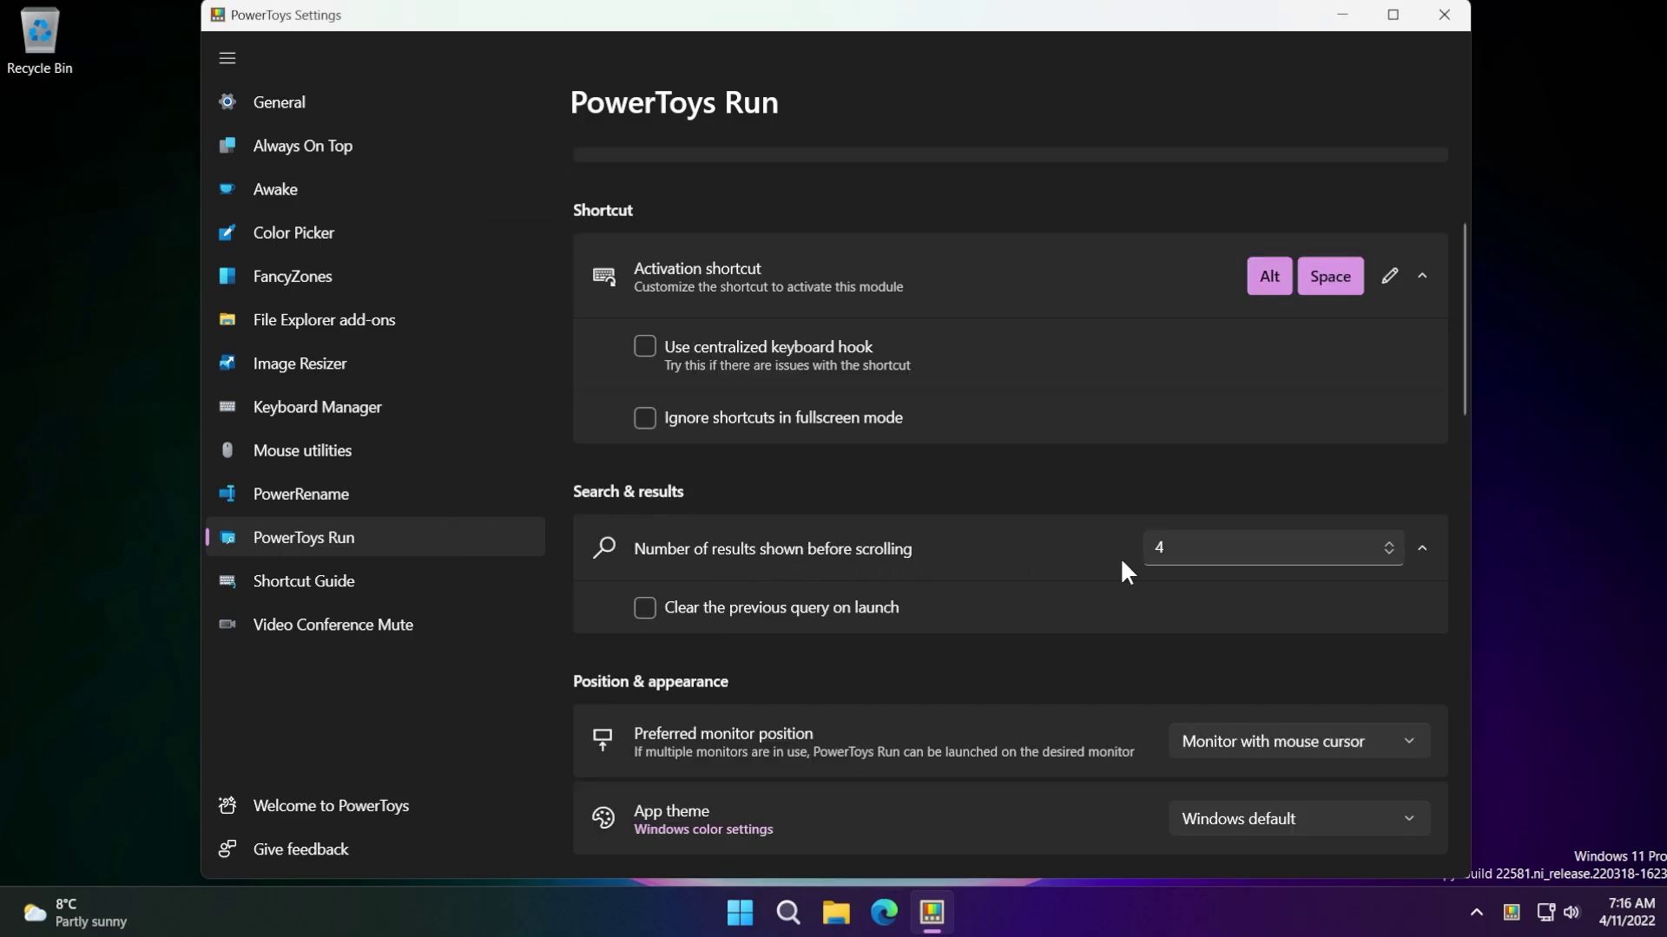
pyautogui.scroll(-4, 866, 555)
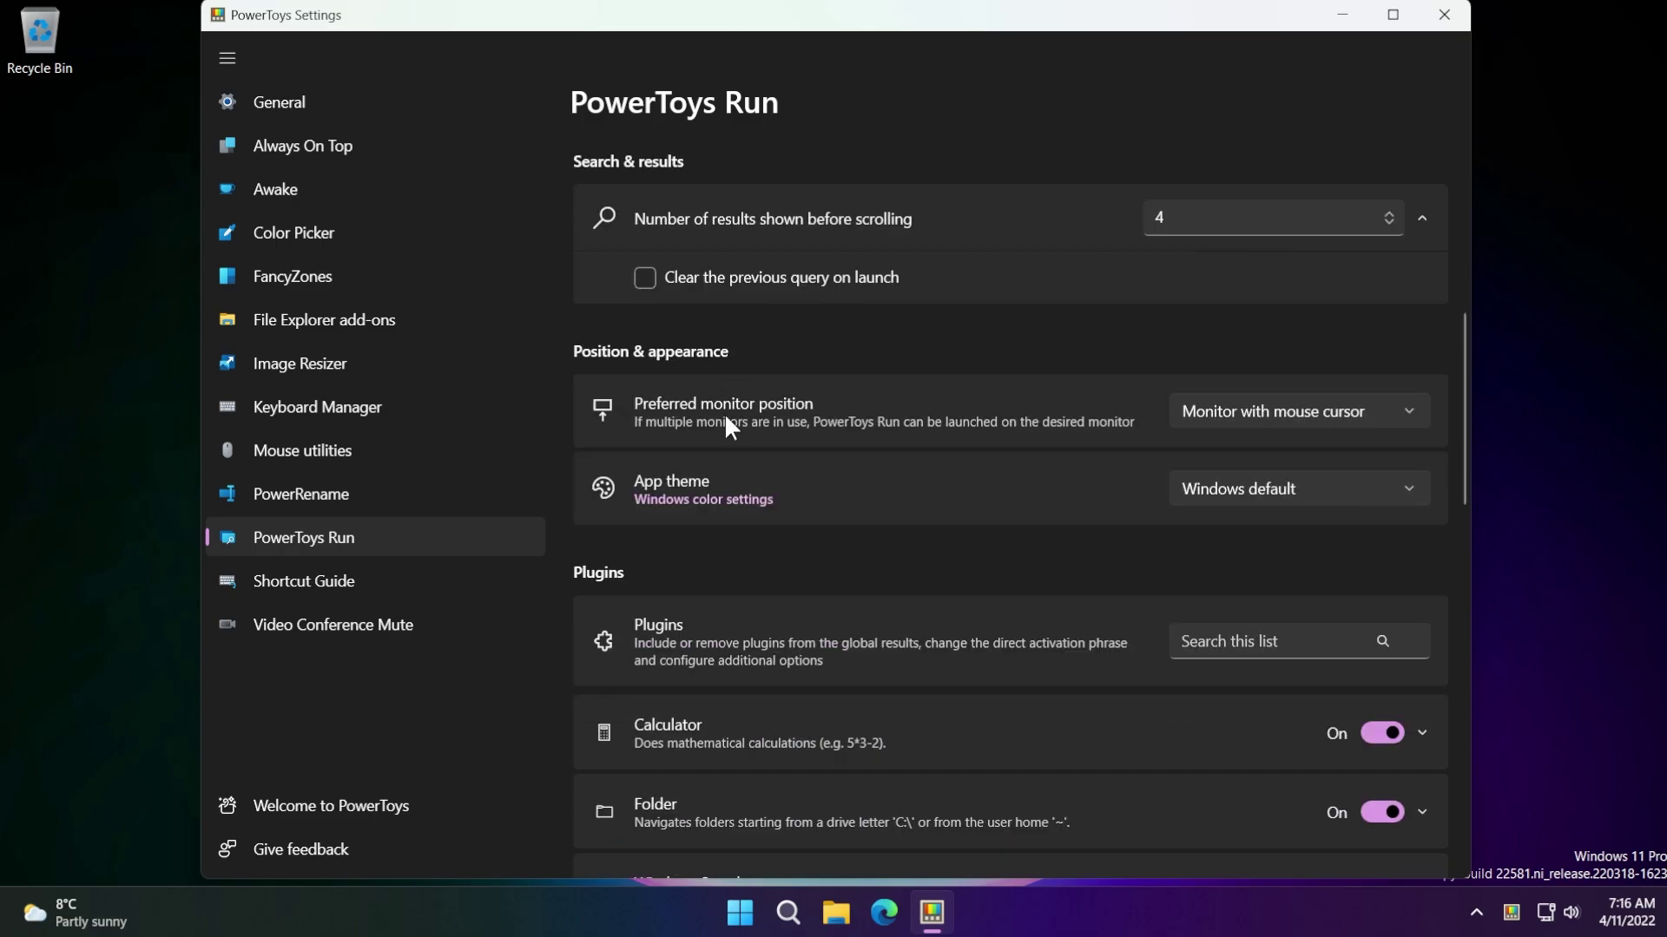
pyautogui.scroll(-2, 799, 485)
pyautogui.scroll(-3, 780, 434)
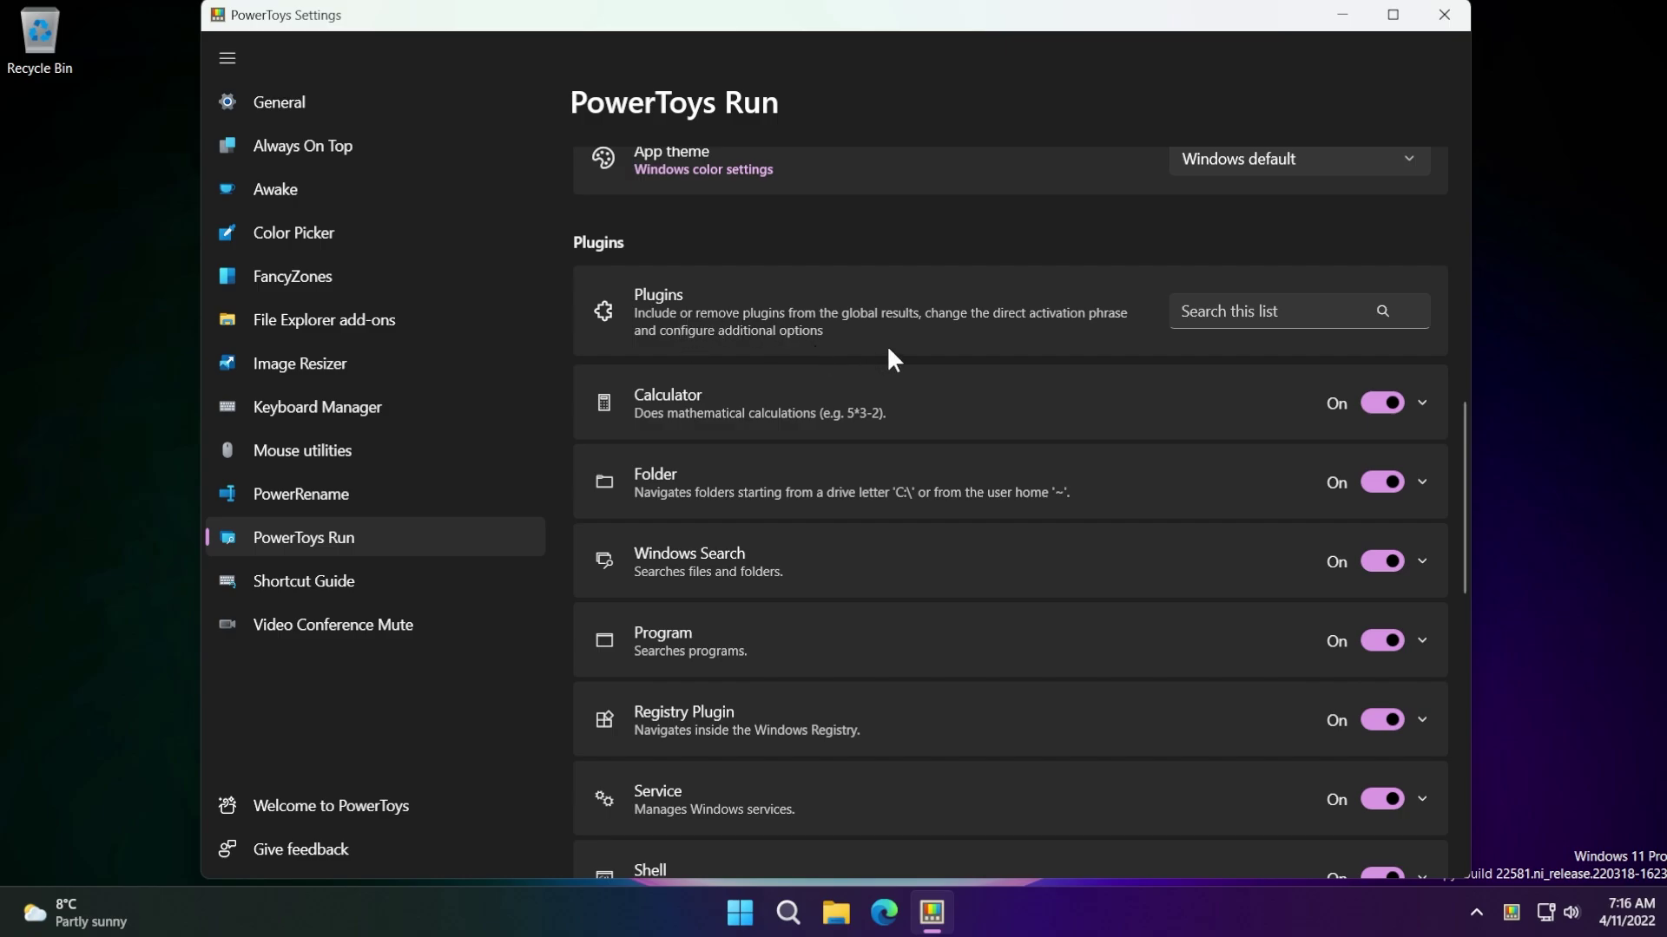
pyautogui.scroll(-1, 859, 356)
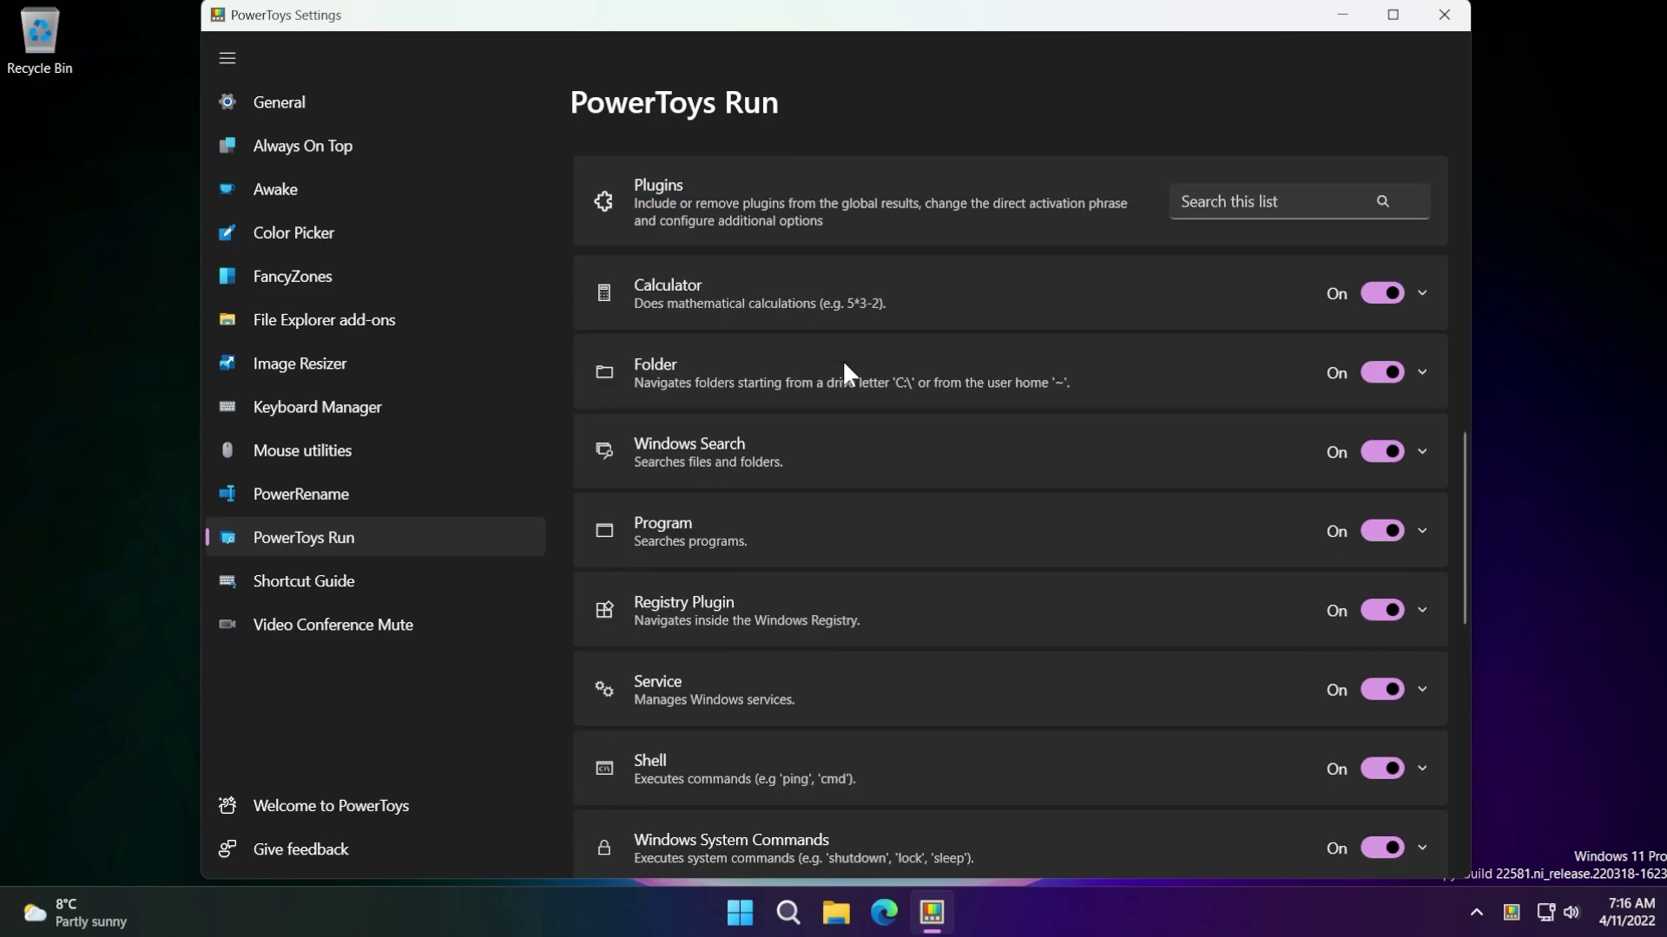
pyautogui.scroll(-5, 842, 360)
pyautogui.scroll(-6, 842, 359)
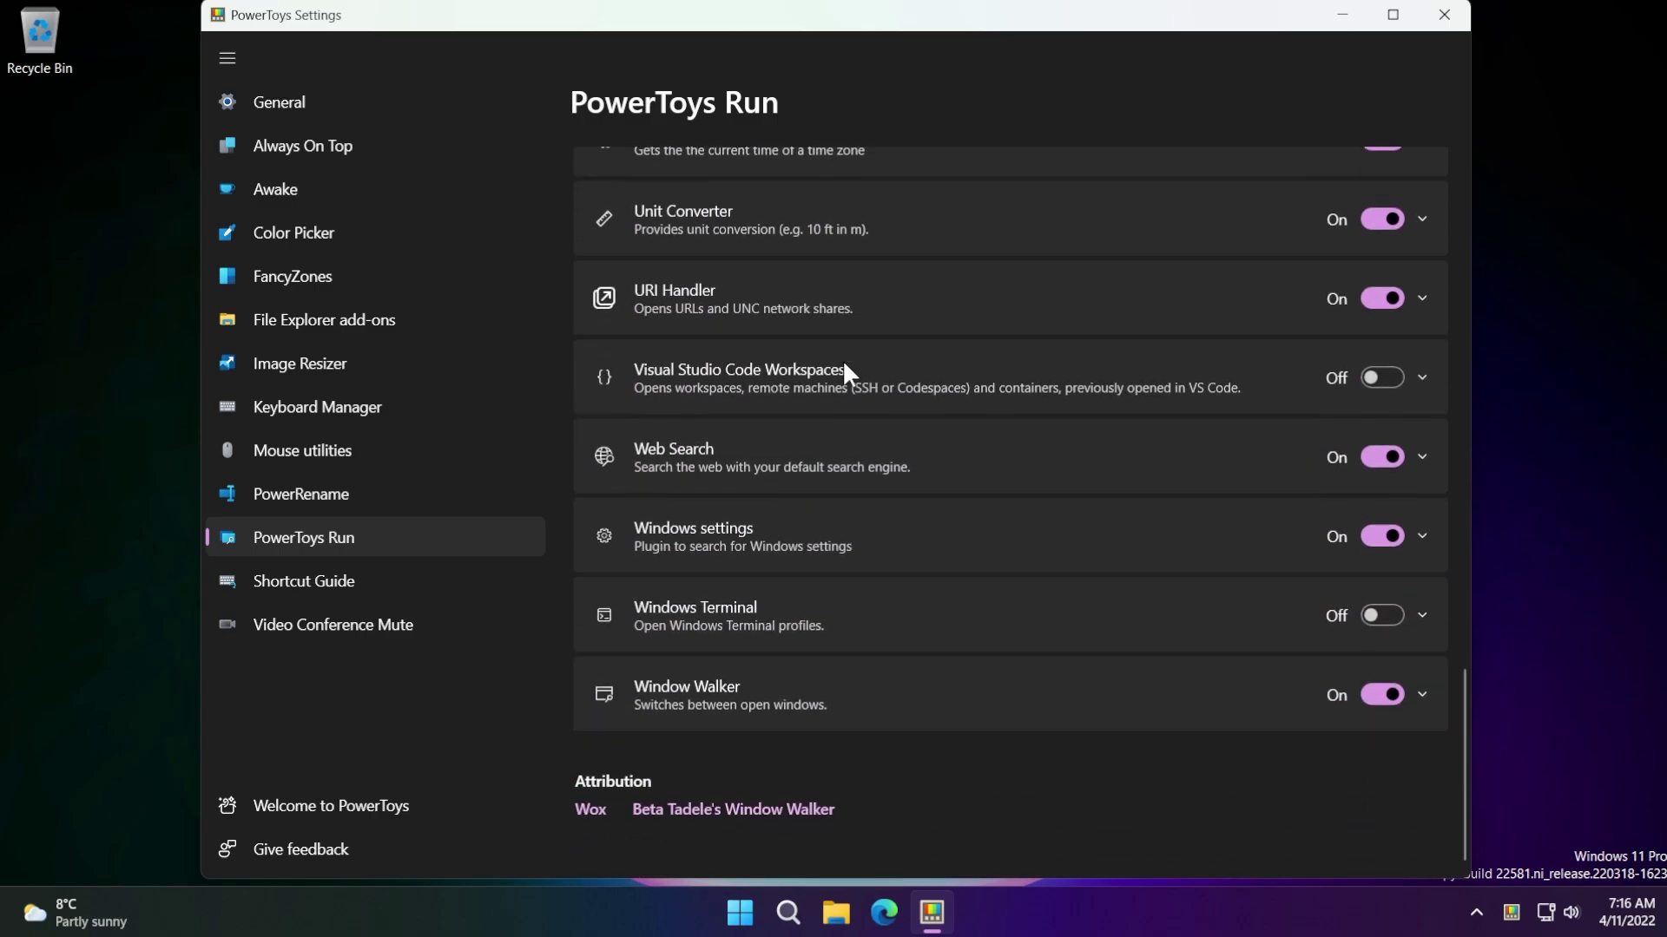
pyautogui.scroll(12, 842, 360)
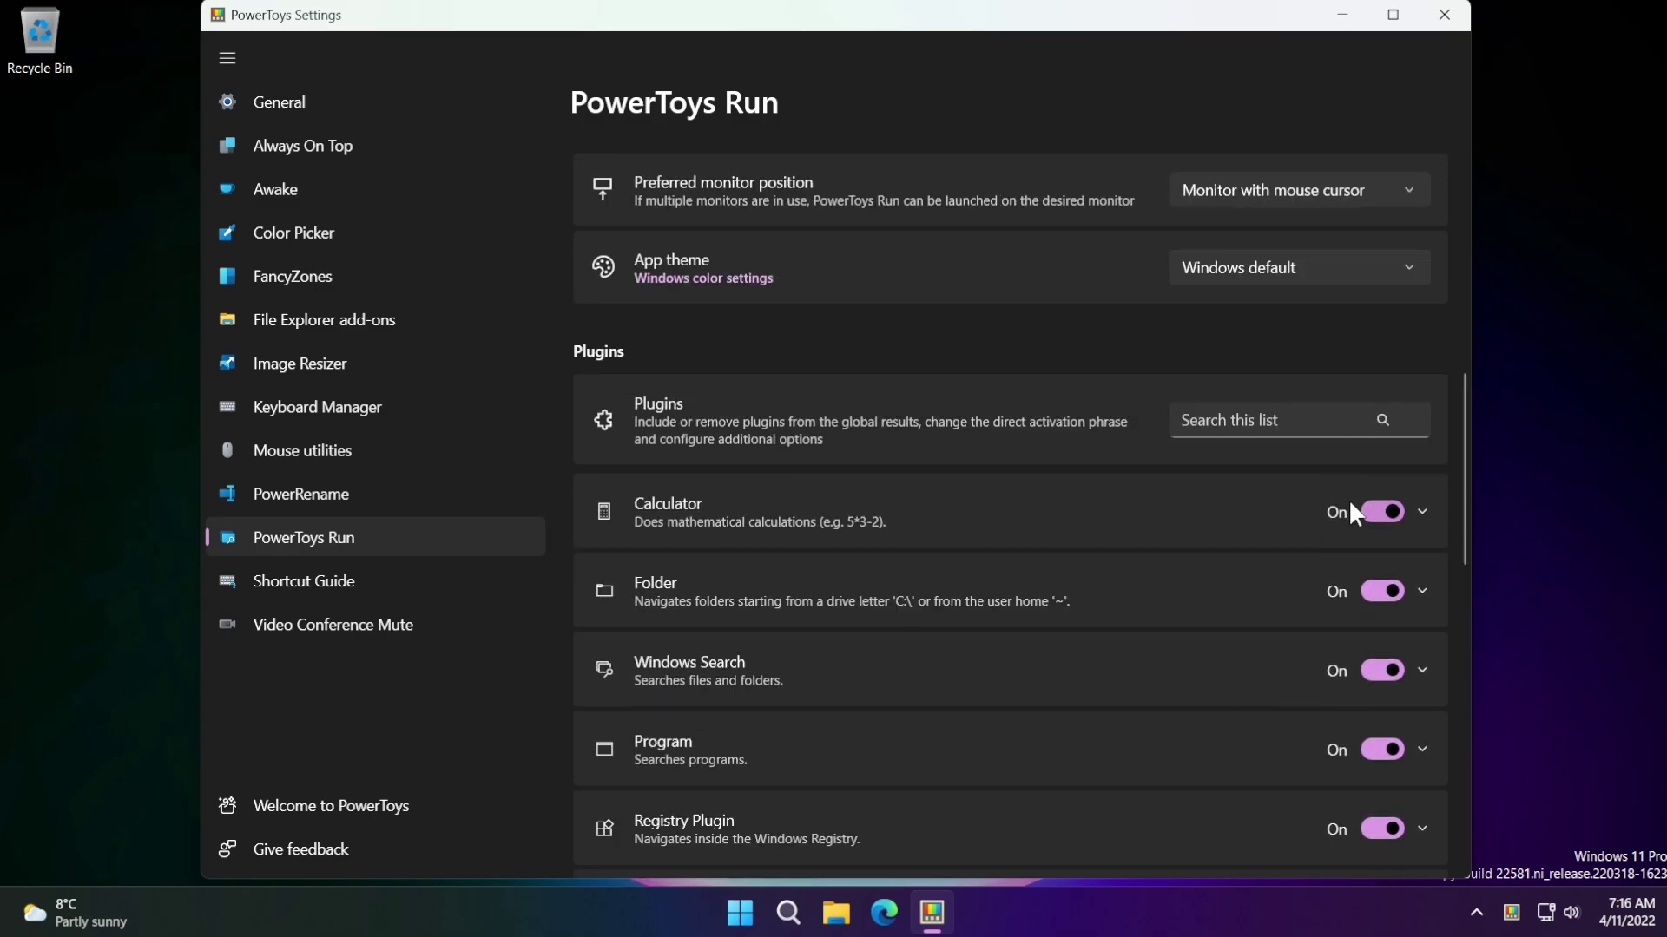
pyautogui.scroll(-10, 1108, 509)
pyautogui.scroll(3, 1168, 584)
pyautogui.scroll(-3, 1064, 588)
pyautogui.scroll(-2, 1059, 583)
pyautogui.click(304, 581)
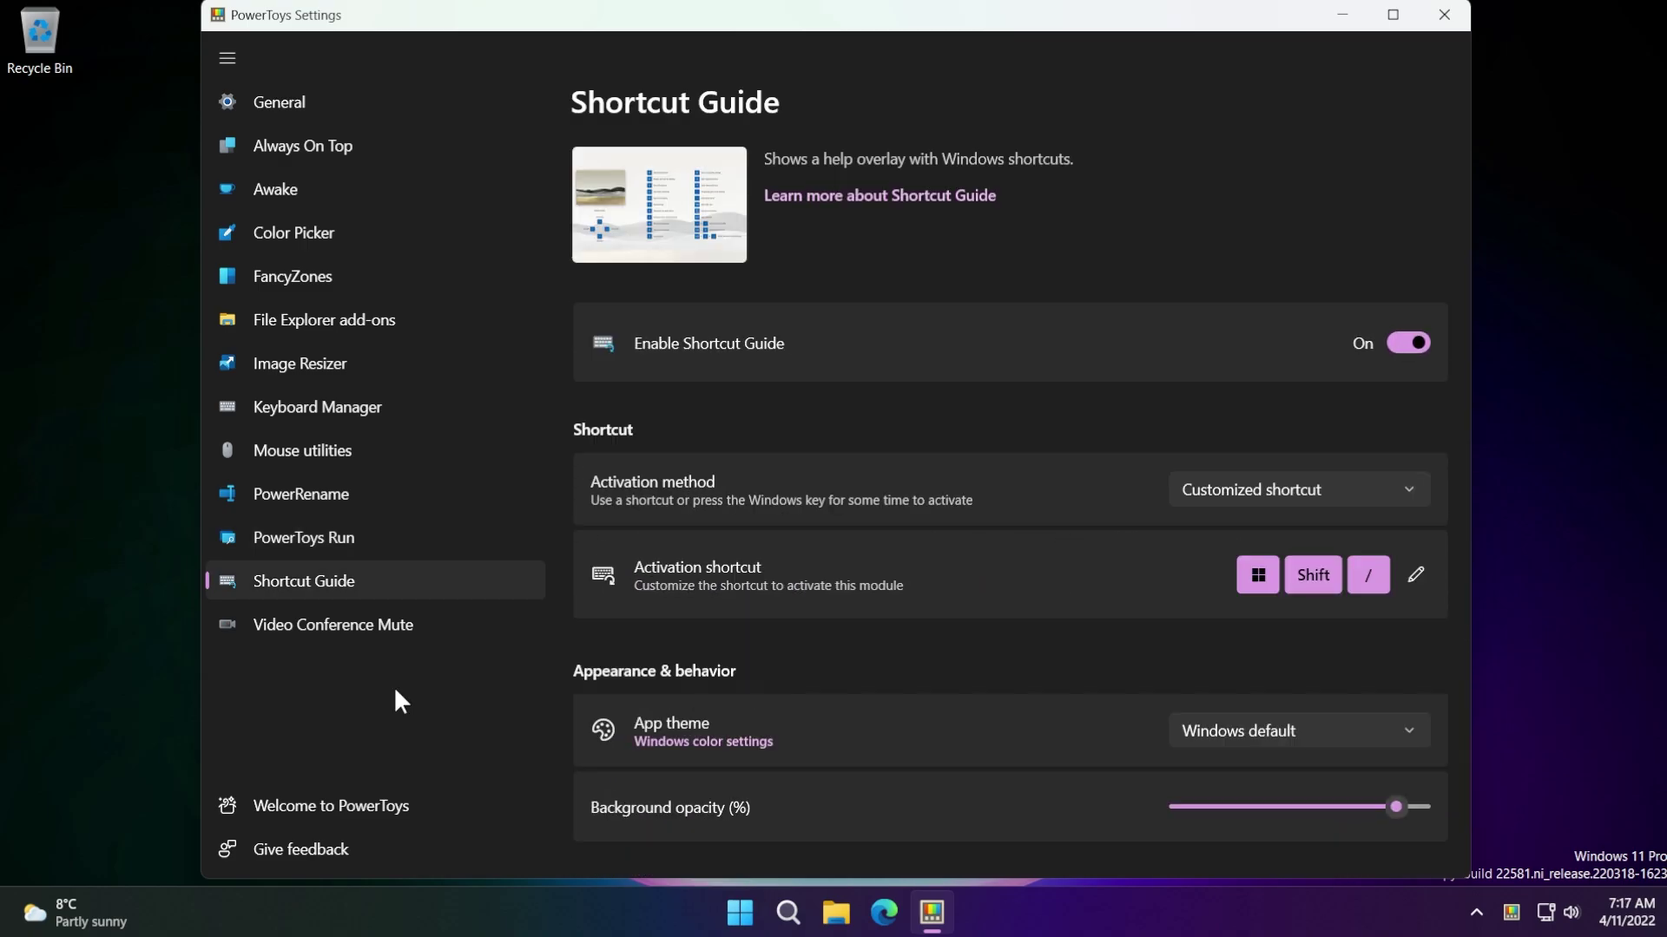
pyautogui.scroll(-3, 901, 317)
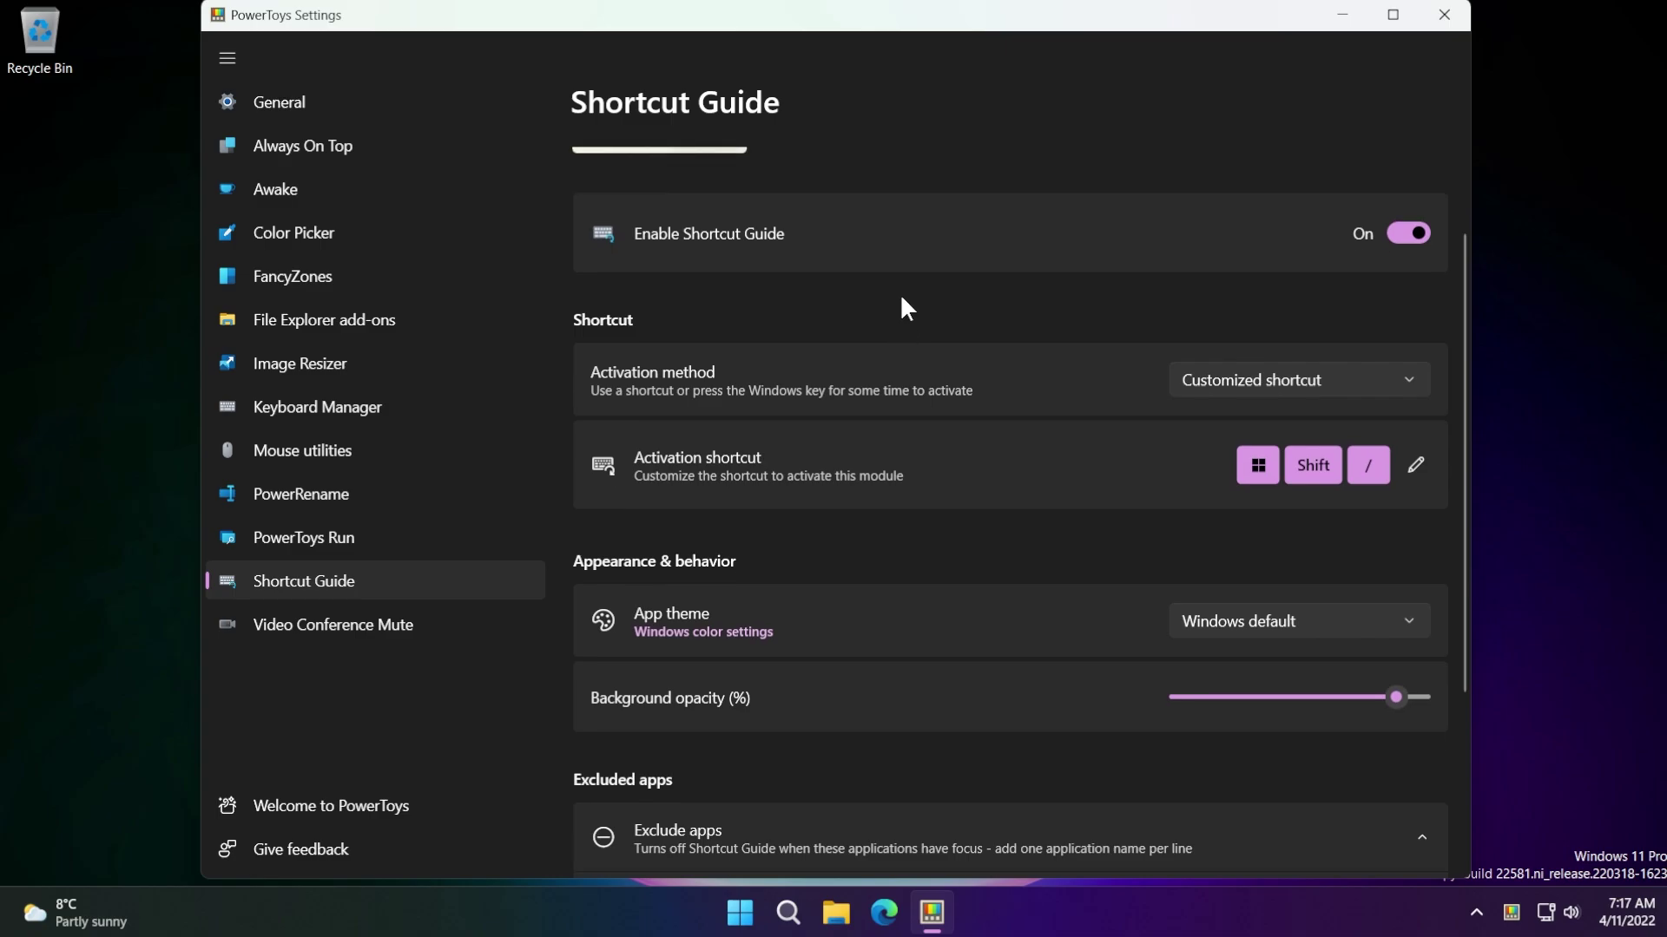
pyautogui.press('super+shift+slash')
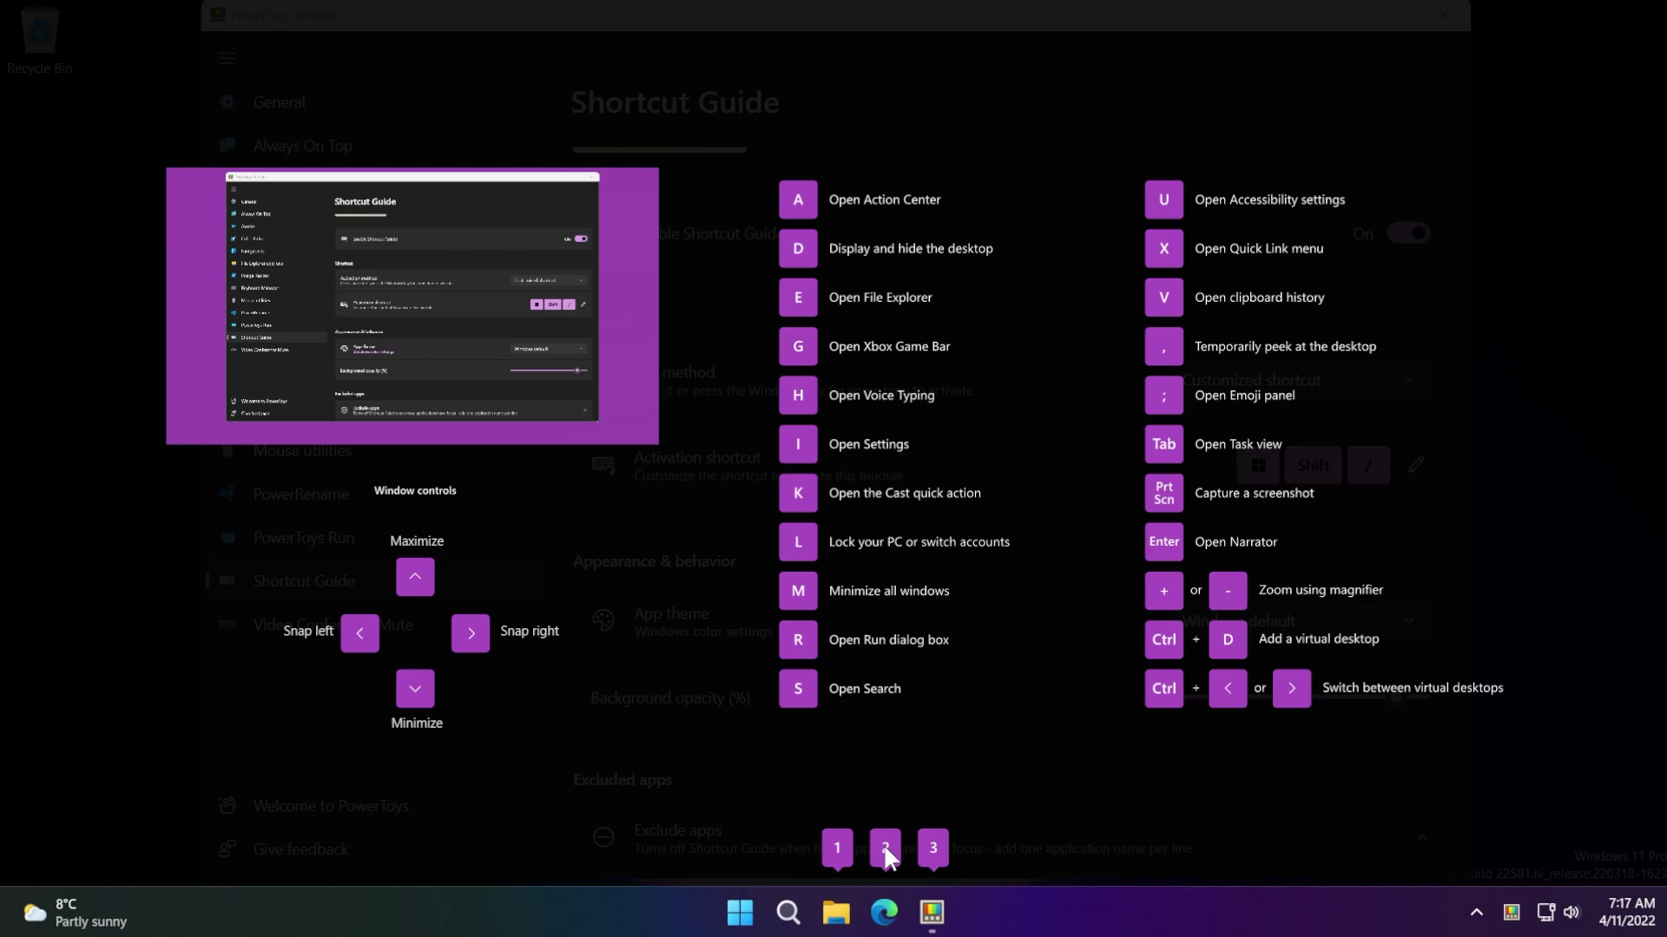
pyautogui.press('Escape')
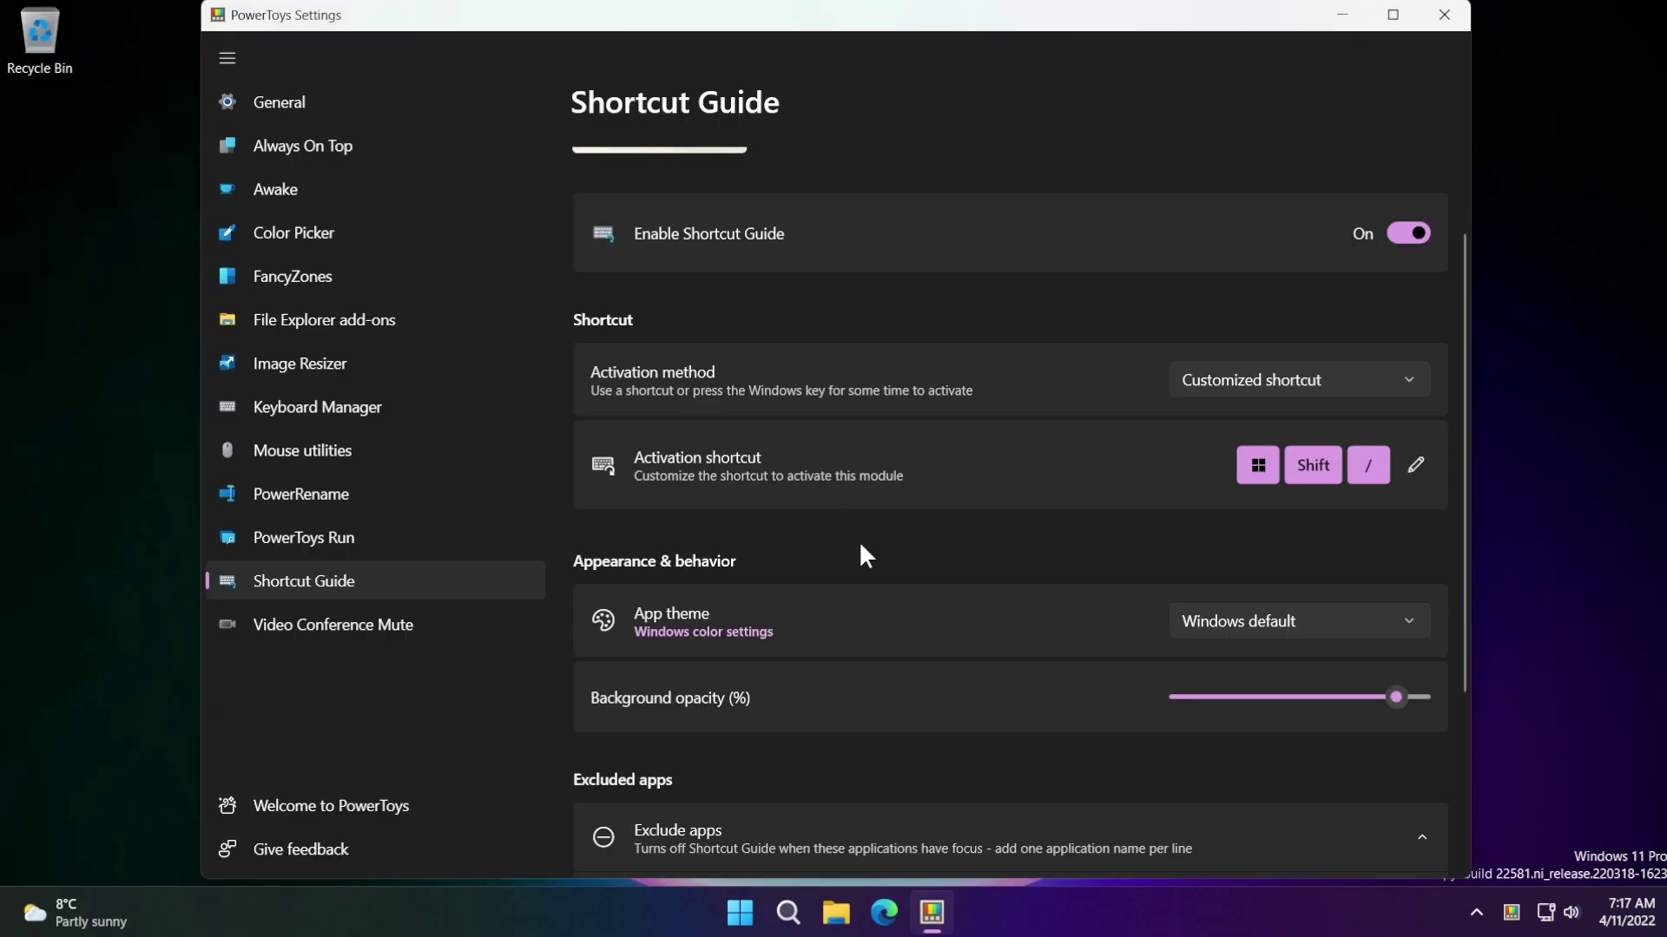
pyautogui.scroll(-3, 858, 539)
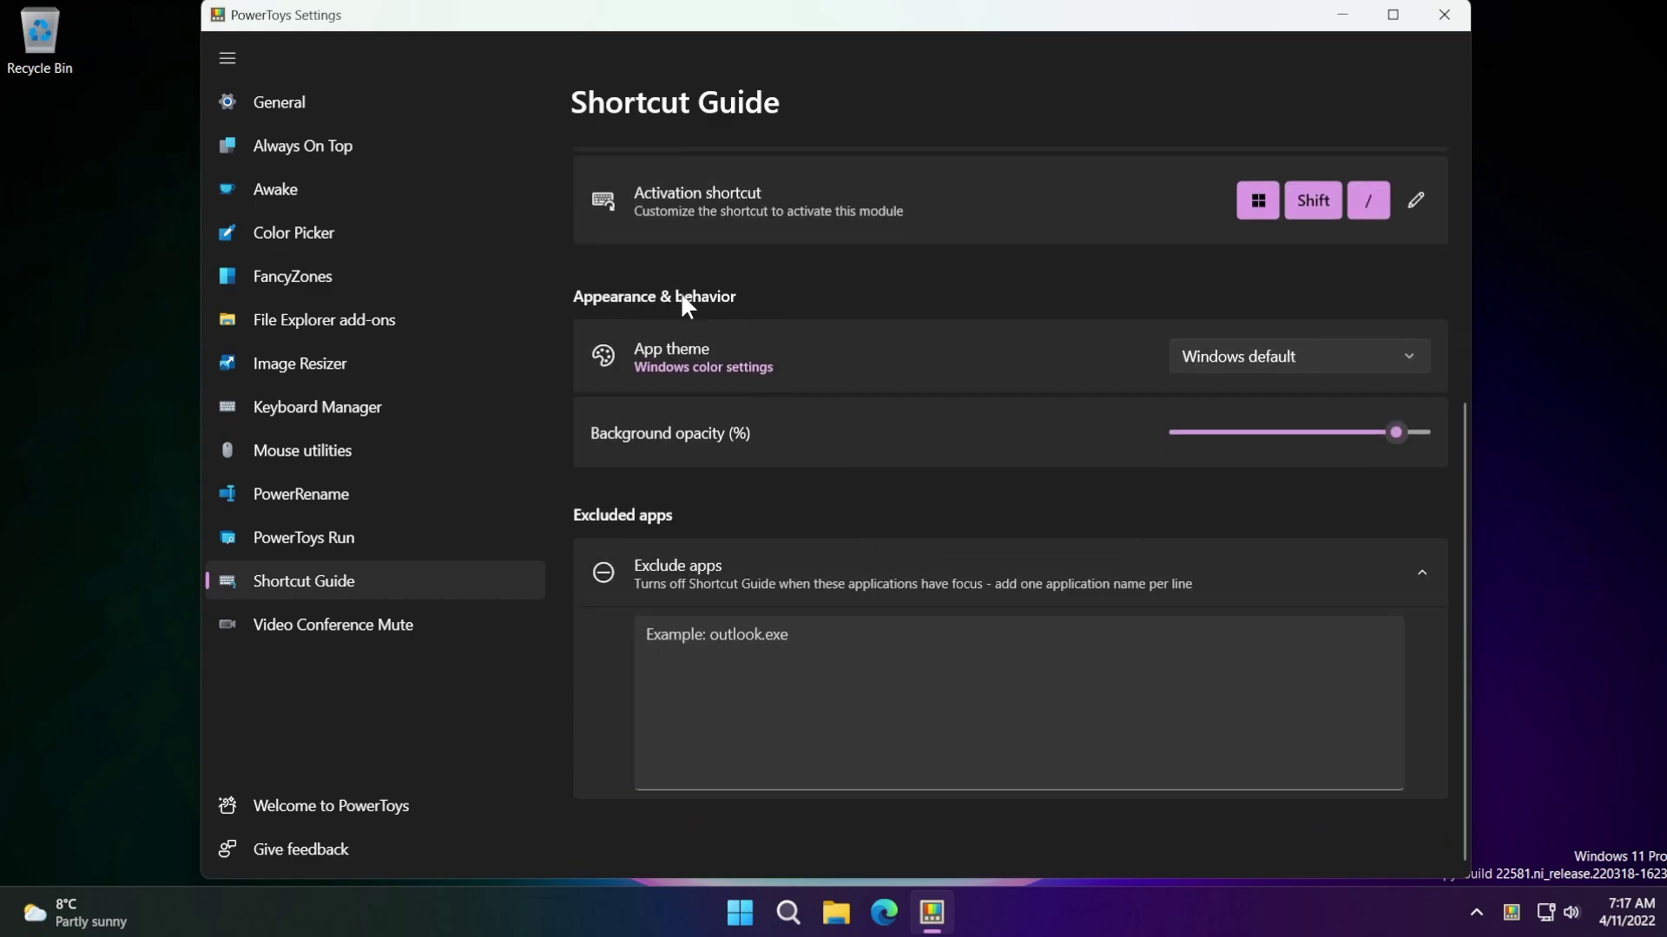
pyautogui.click(651, 638)
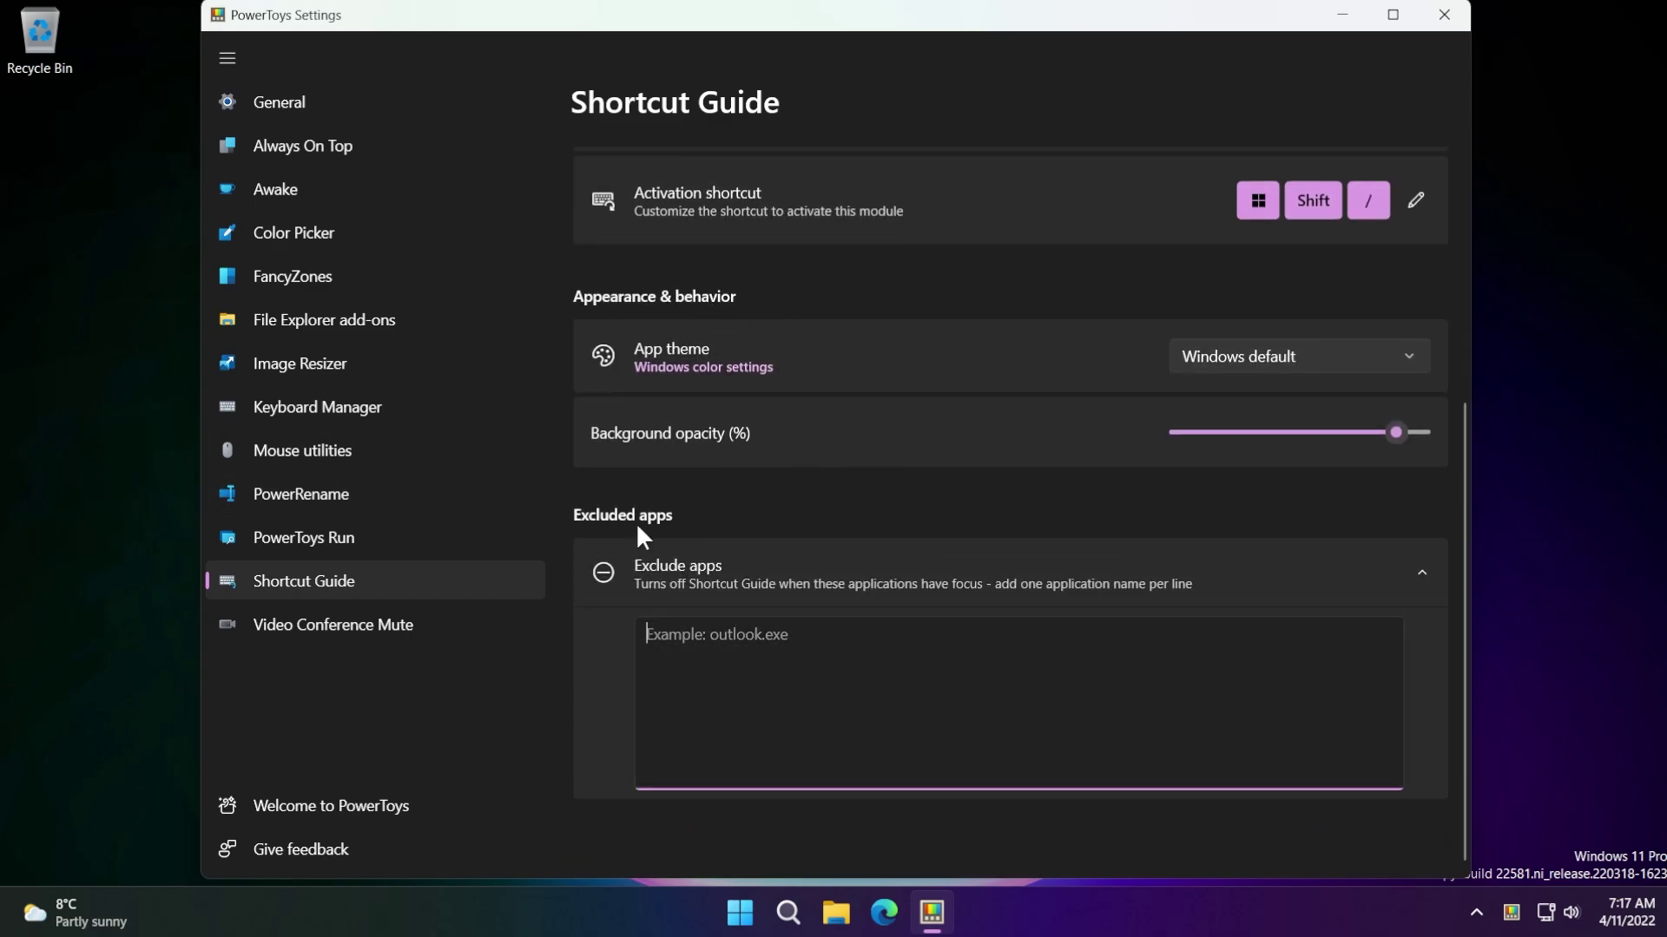
# Enable Video Conference Mute and review its Win+Shift+Q, Win+Shift+A and Win+Shift+O shortcuts
pyautogui.click(317, 636)
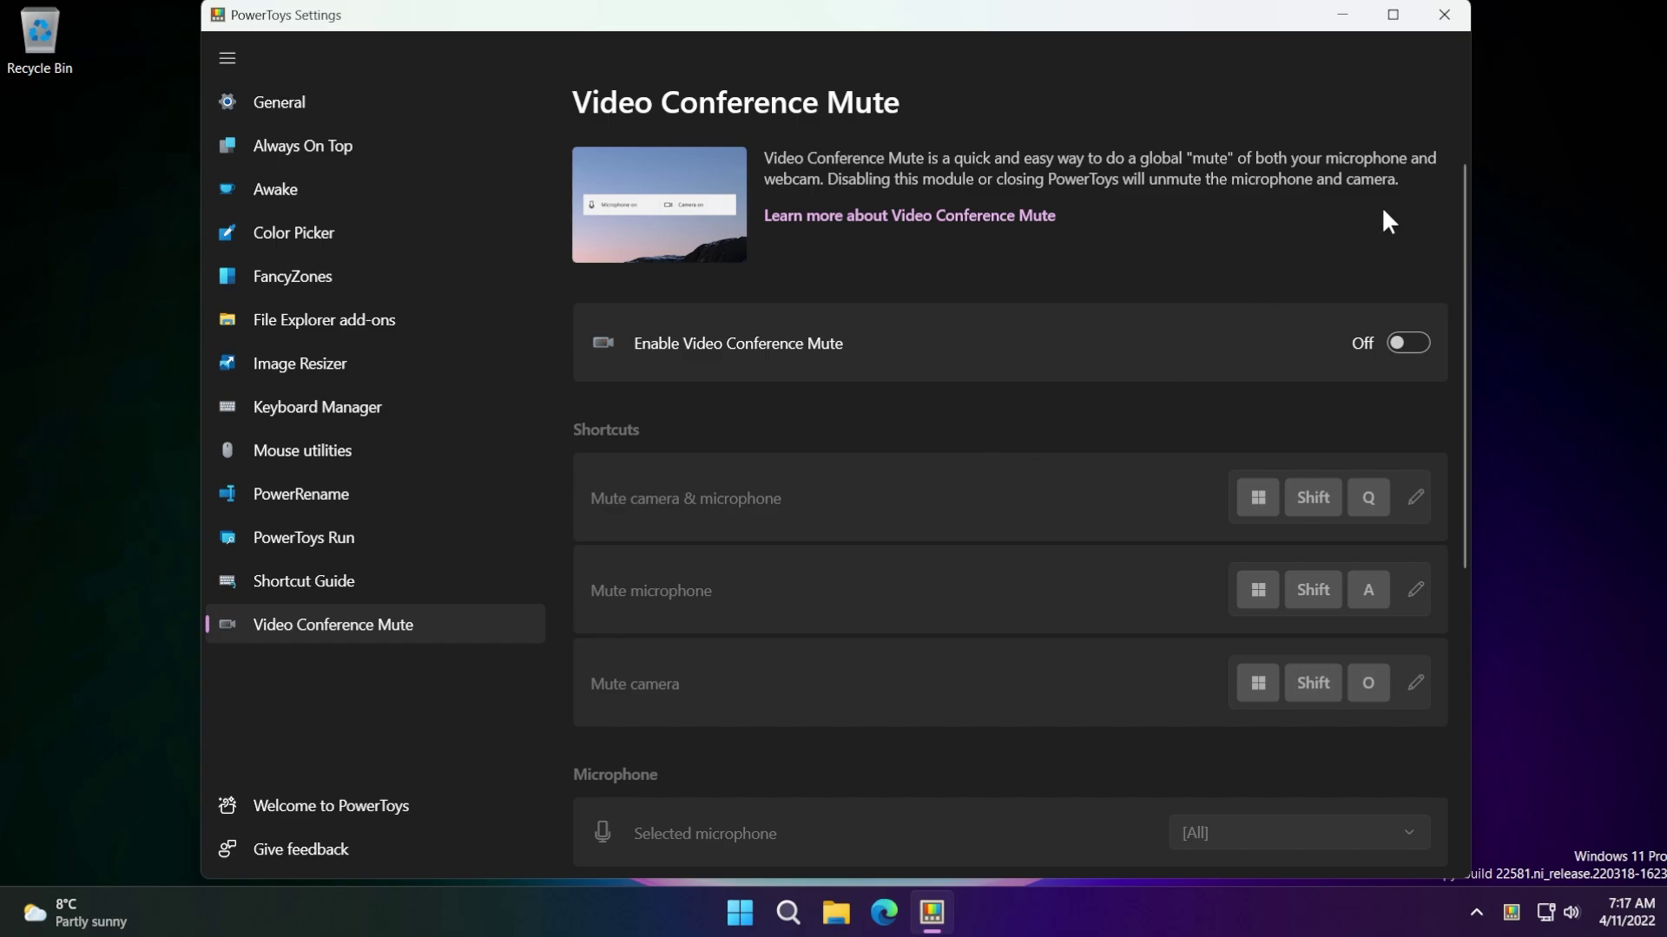
pyautogui.click(1407, 343)
pyautogui.scroll(-3, 623, 235)
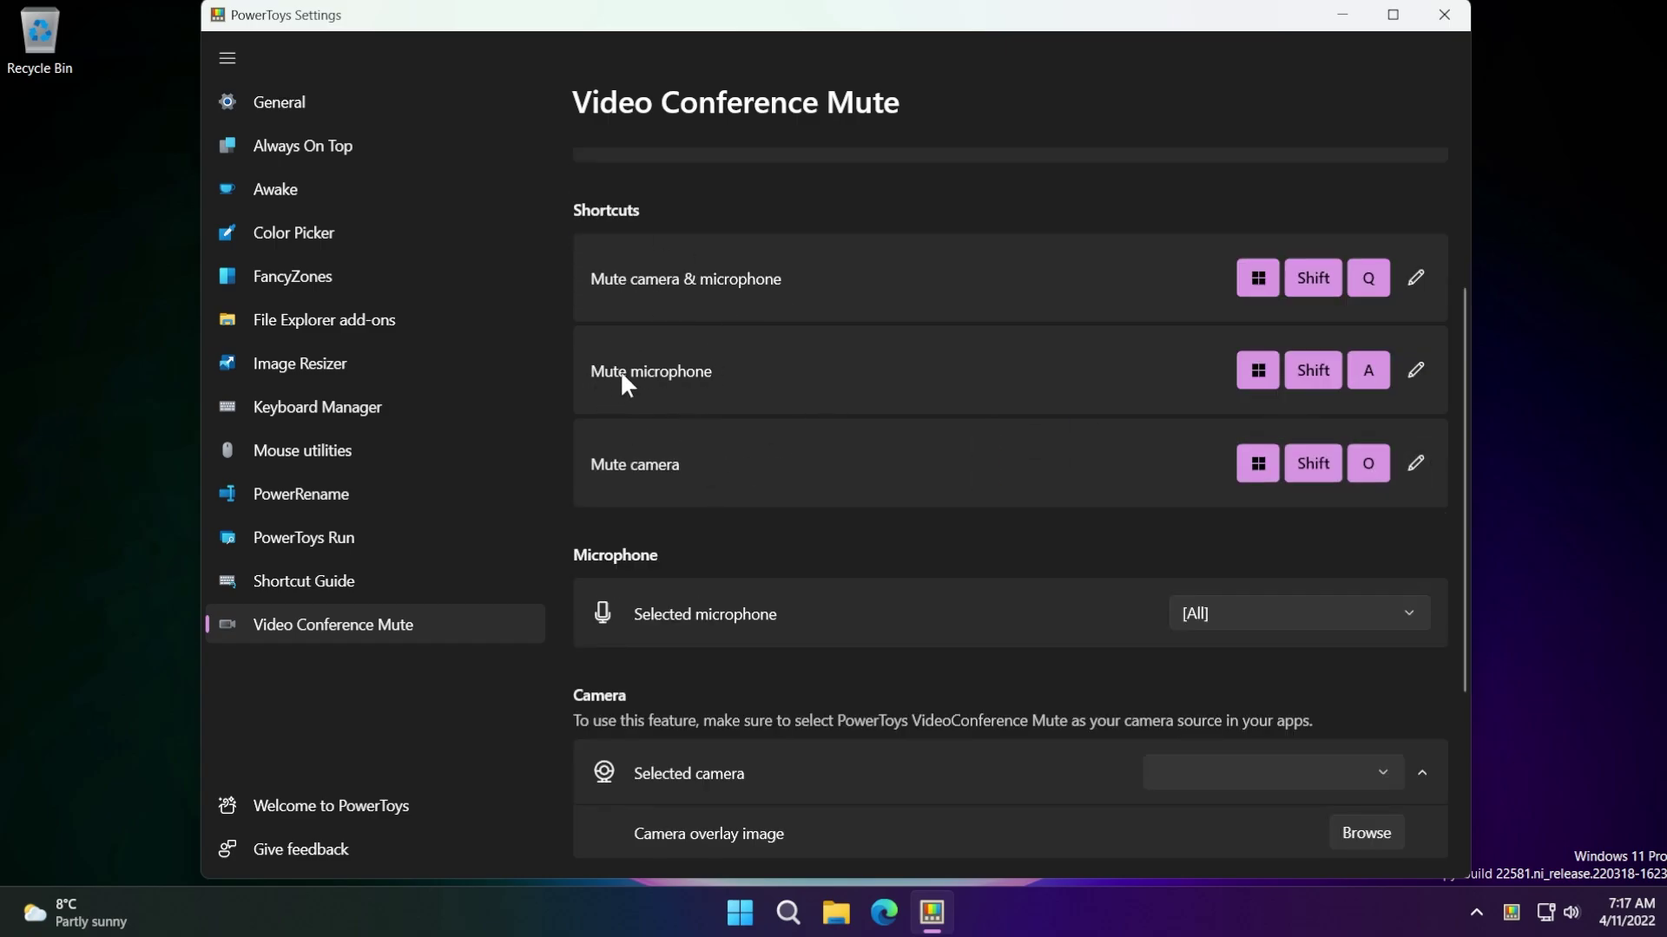
pyautogui.scroll(-2, 701, 498)
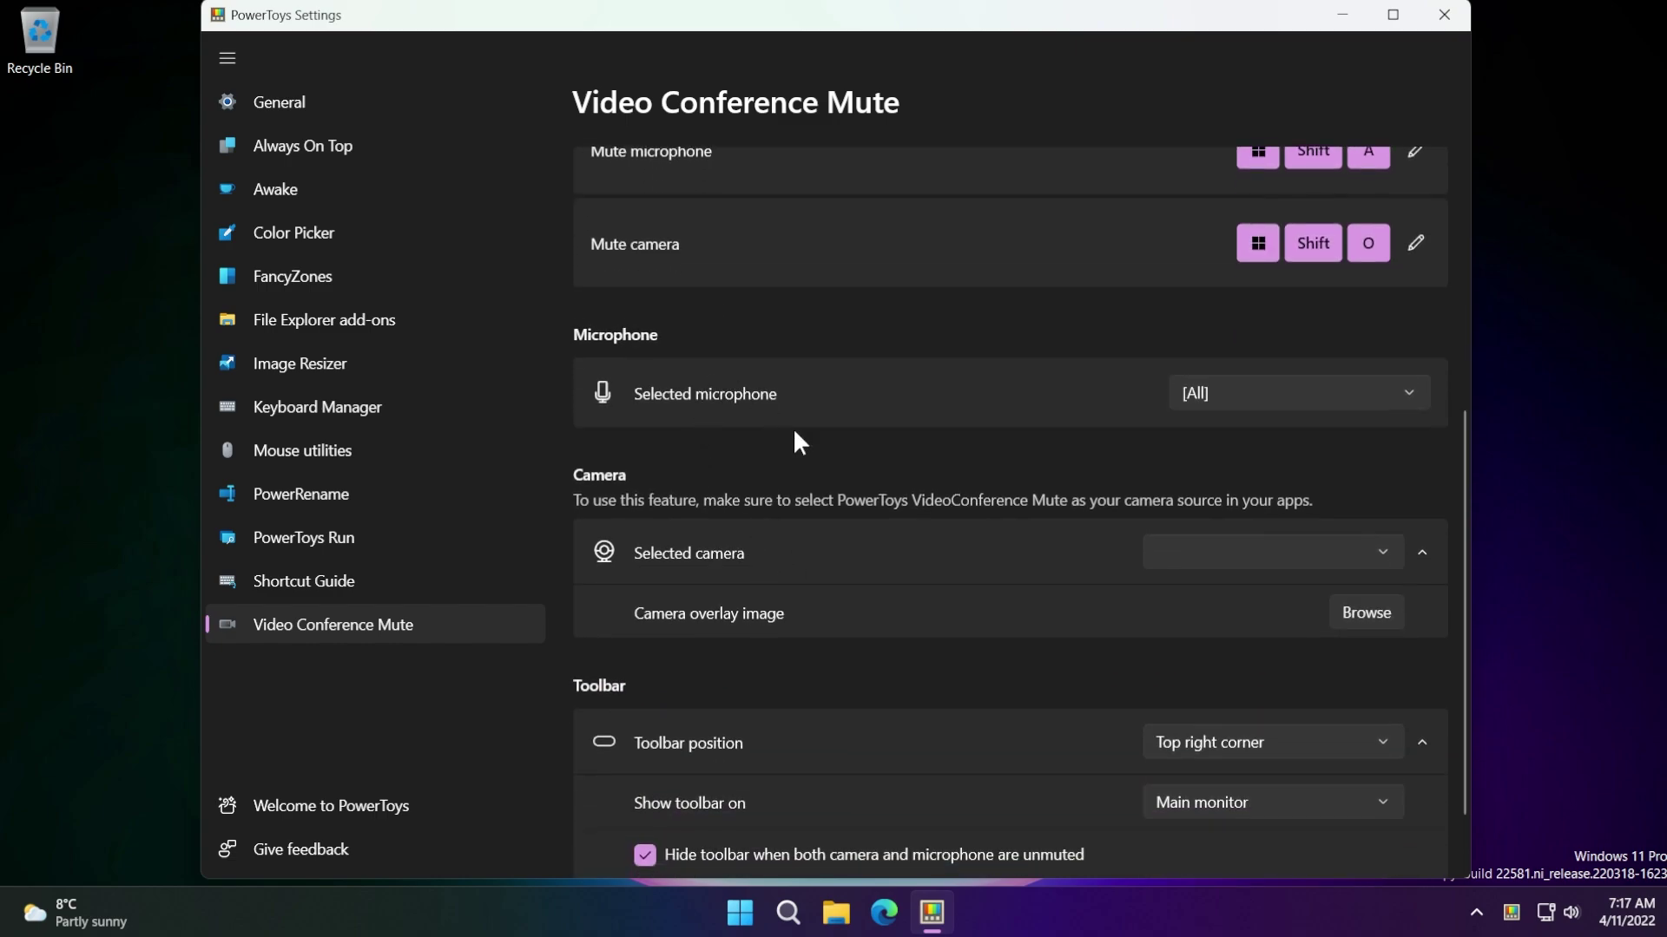
pyautogui.scroll(-1, 781, 469)
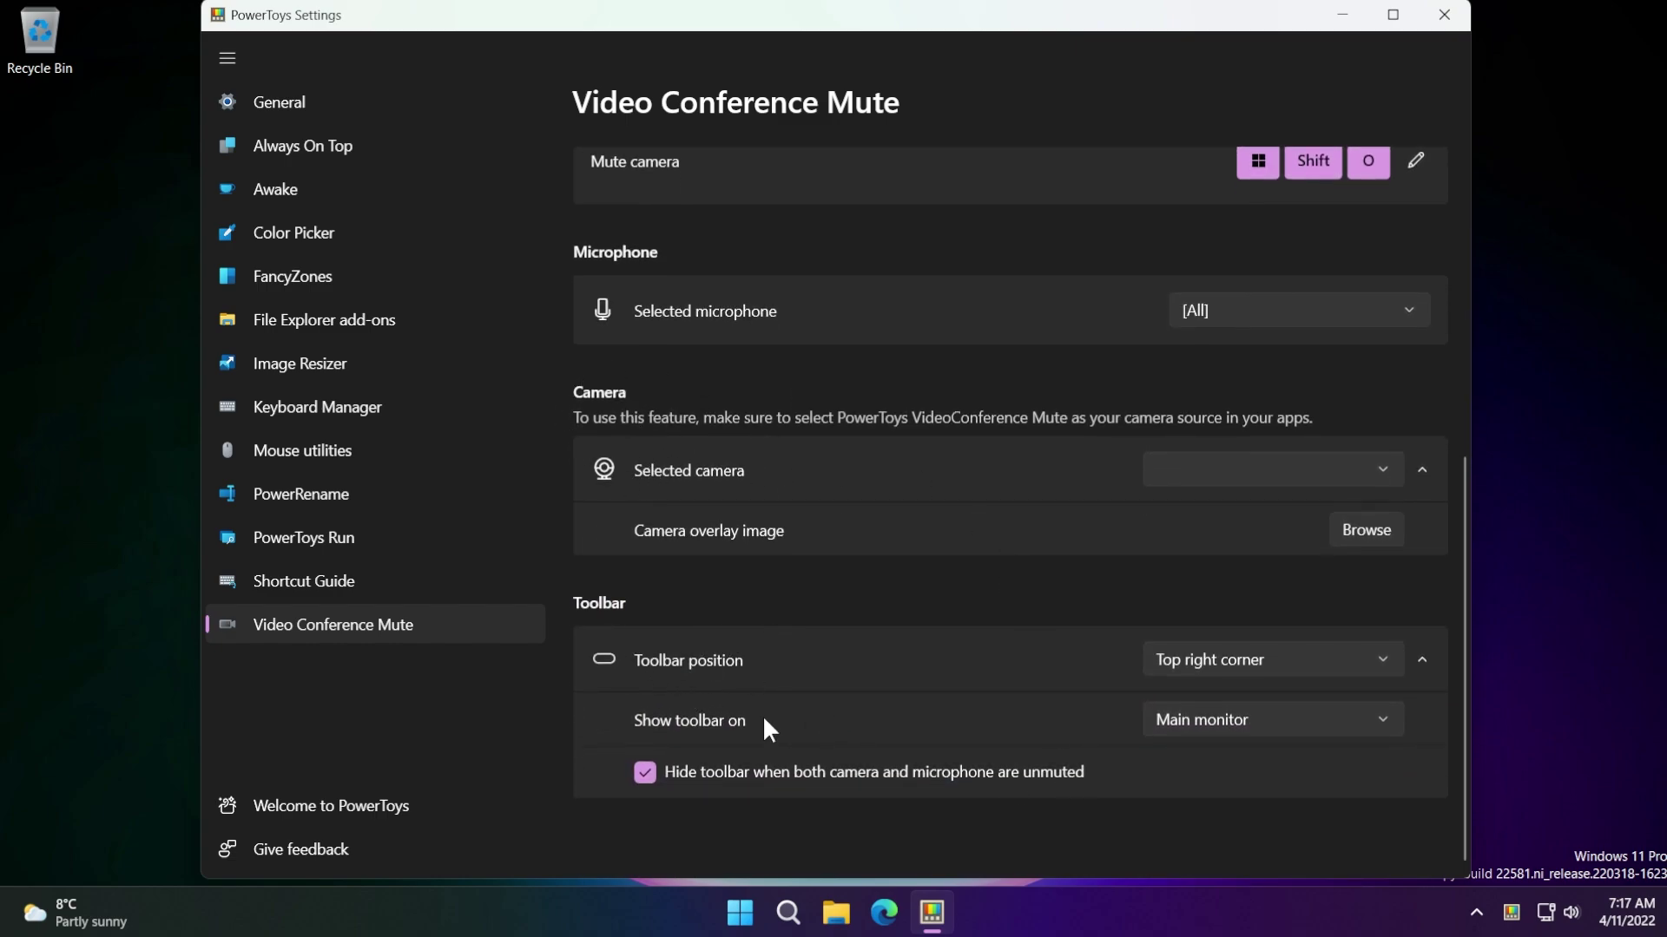
pyautogui.scroll(5, 847, 680)
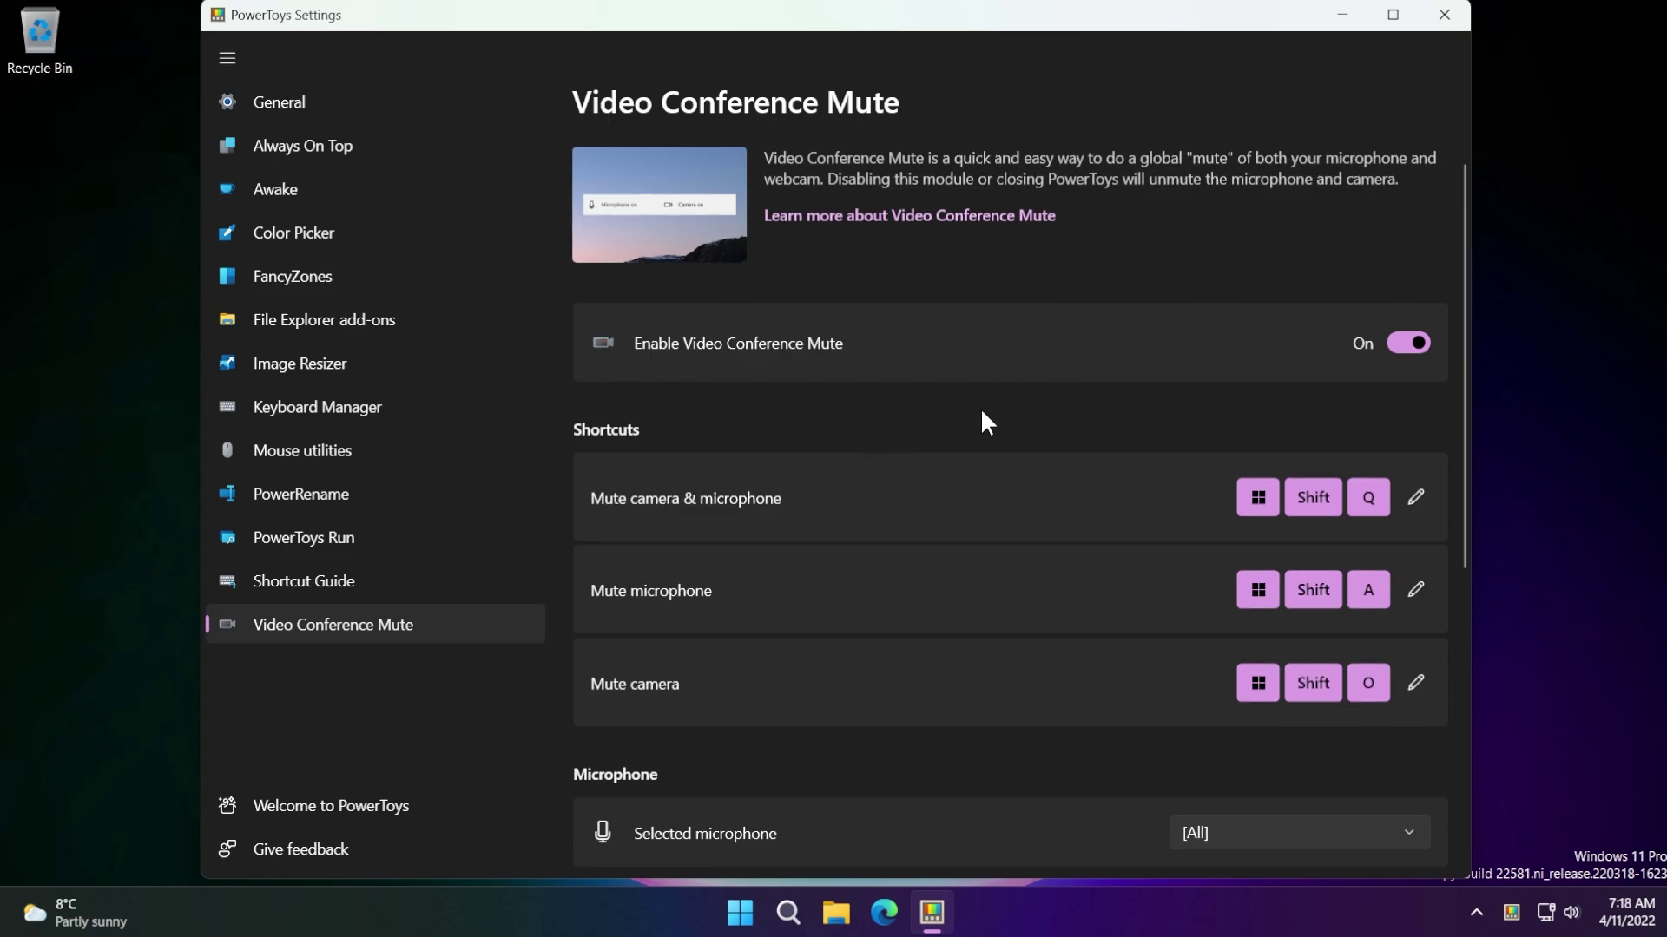